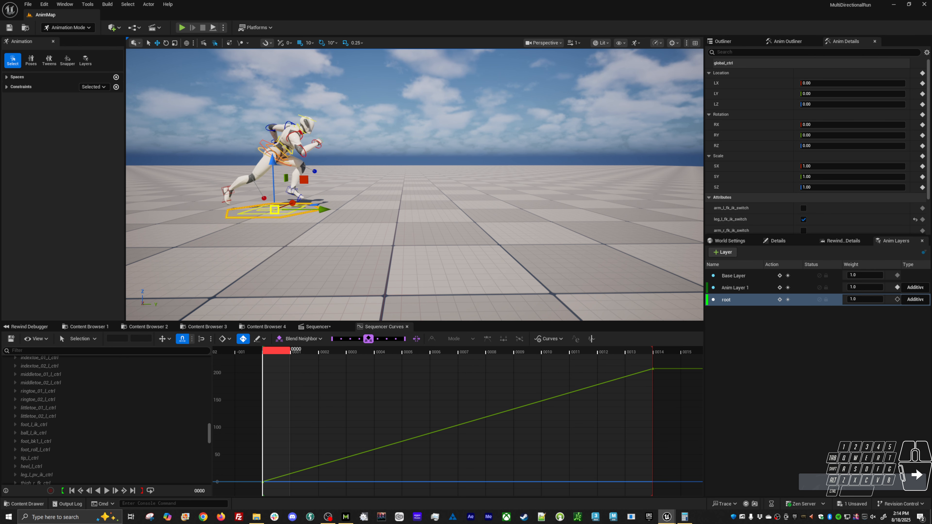
Break the tangents of foot_l_ik_ctrl's forward location key at frame 1 and angle its outgoing handle straight toward the frame 7 key
left_click(34, 425)
left_click_drag(308, 399, 285, 421)
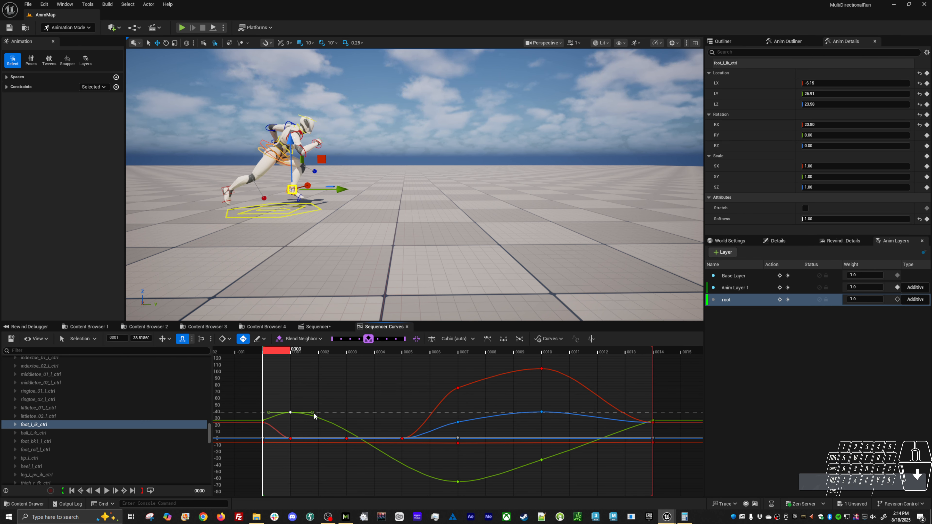
left_click(455, 339)
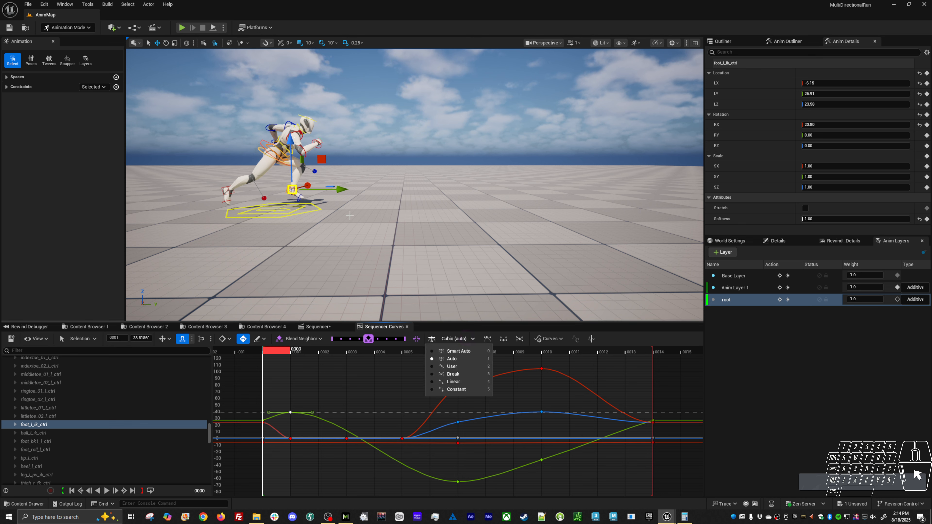
left_click(444, 374)
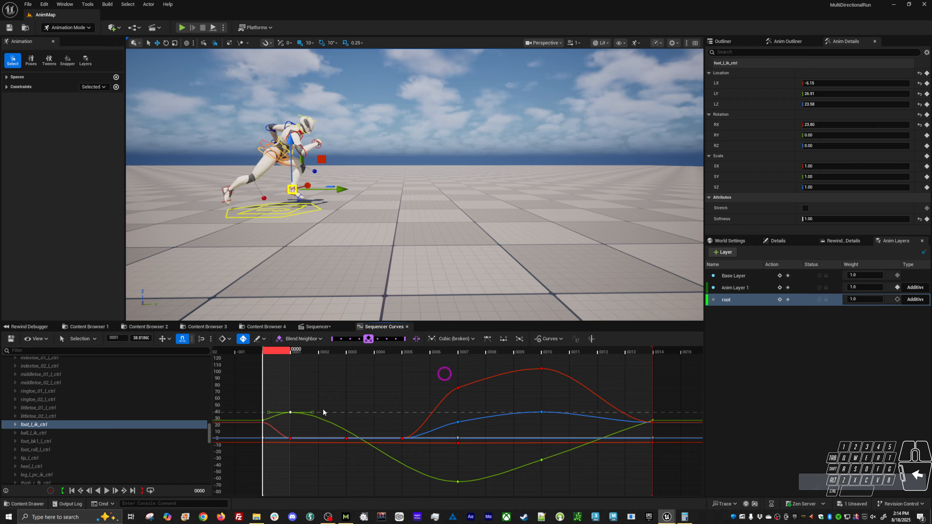
left_click_drag(312, 413, 308, 420)
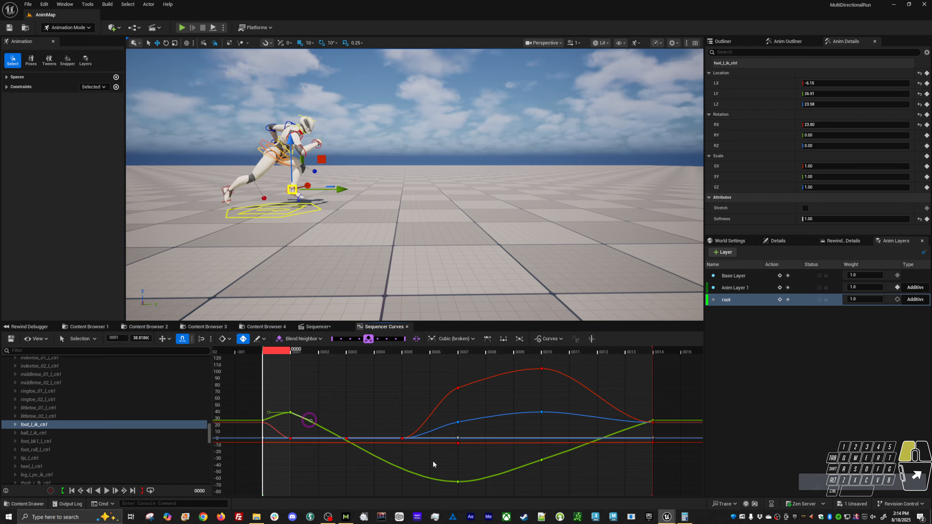
Break the tangents of the same curve's key at frame 7 and align its incoming handle with the straight line from frame 1
left_click_drag(476, 493, 444, 473)
left_click_drag(380, 349, 461, 362)
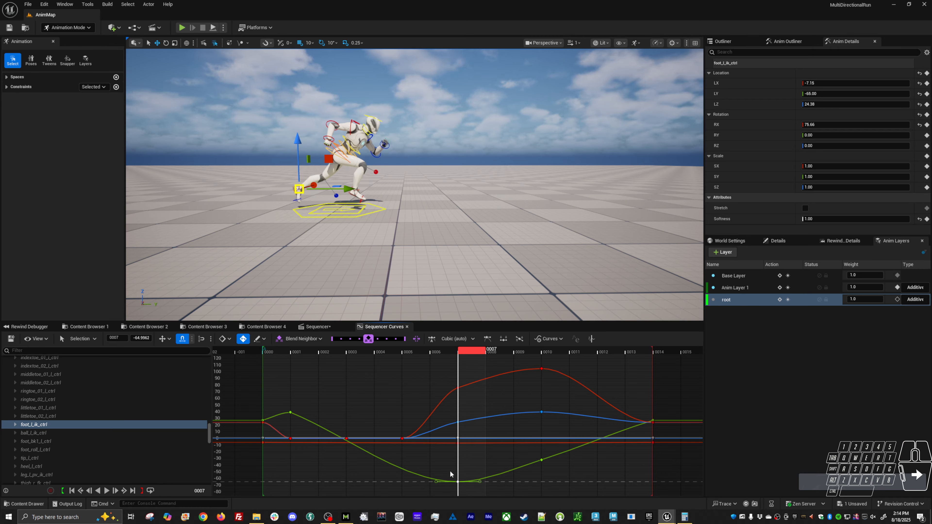
left_click(457, 339)
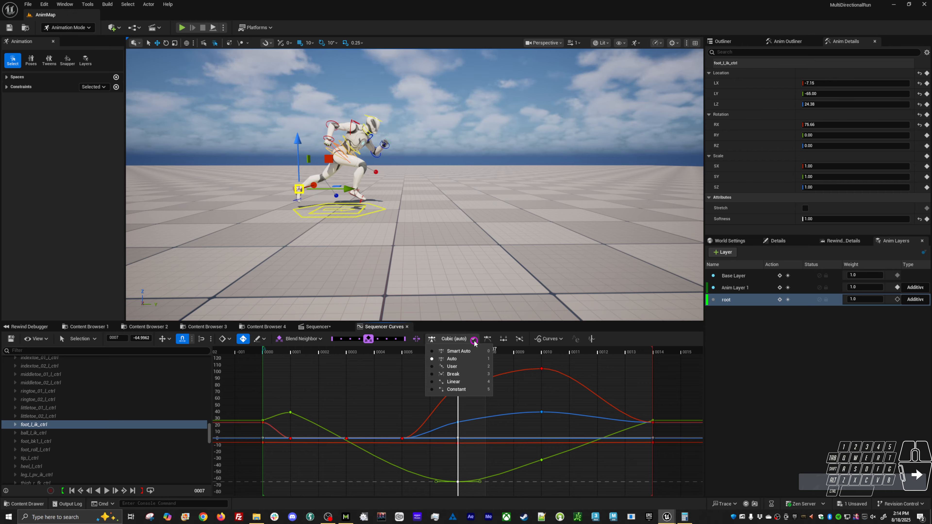
left_click(454, 374)
left_click_drag(435, 484, 433, 470)
Play back the run from the start to check the left foot's linear contact motion
left_click(278, 350)
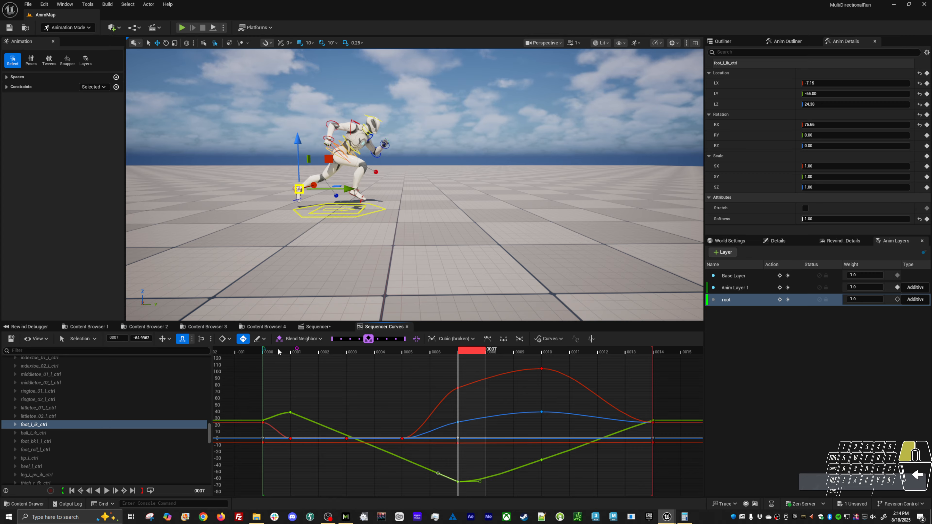
key("alt+v")
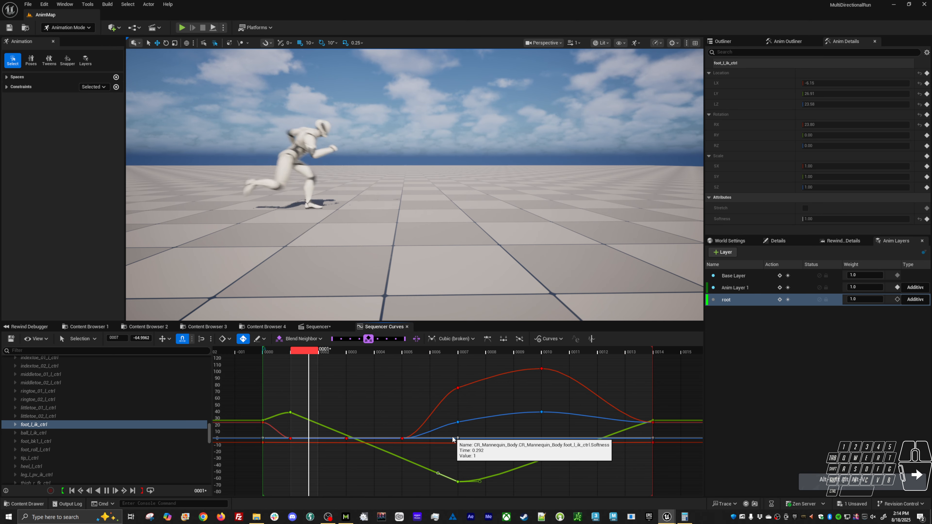
left_click(300, 353)
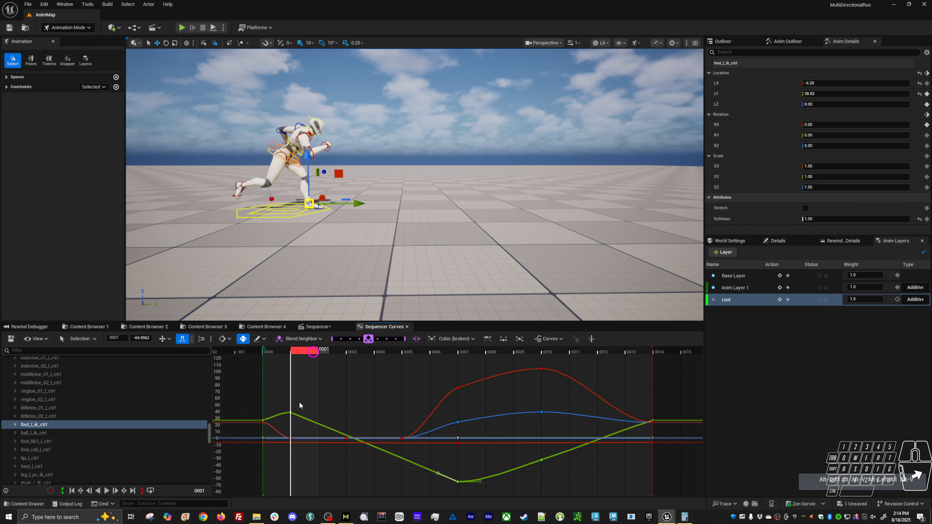
Copy the foot curve's key value at frame 1 into Calculator and multiply it by (0 - 1)
left_click(290, 411)
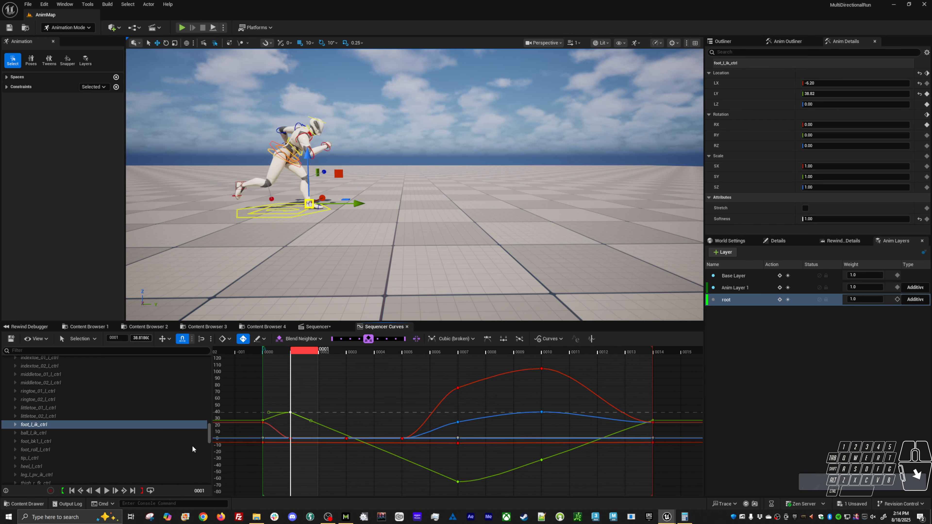
left_click(684, 517)
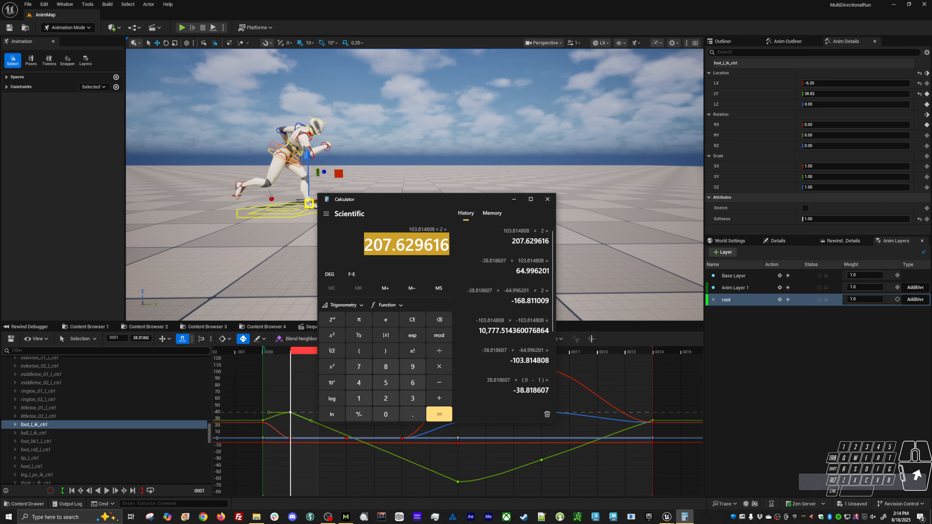
left_click(174, 336)
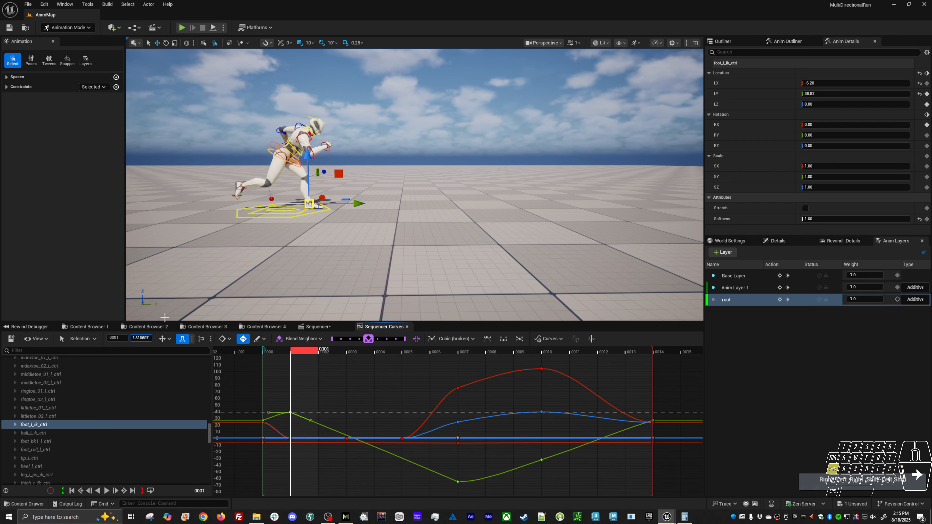
key("shift+Home")
key("ctrl+c")
key("alt+Tab")
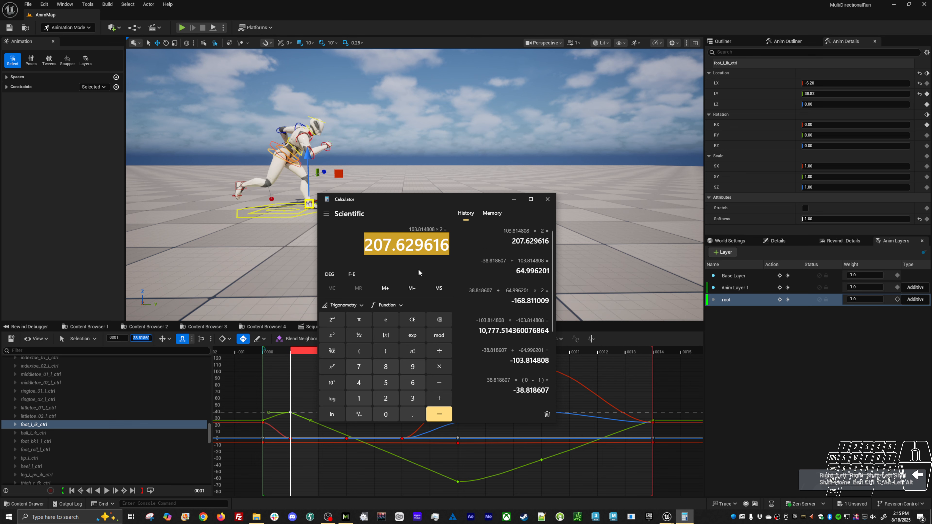
key("ctrl+v")
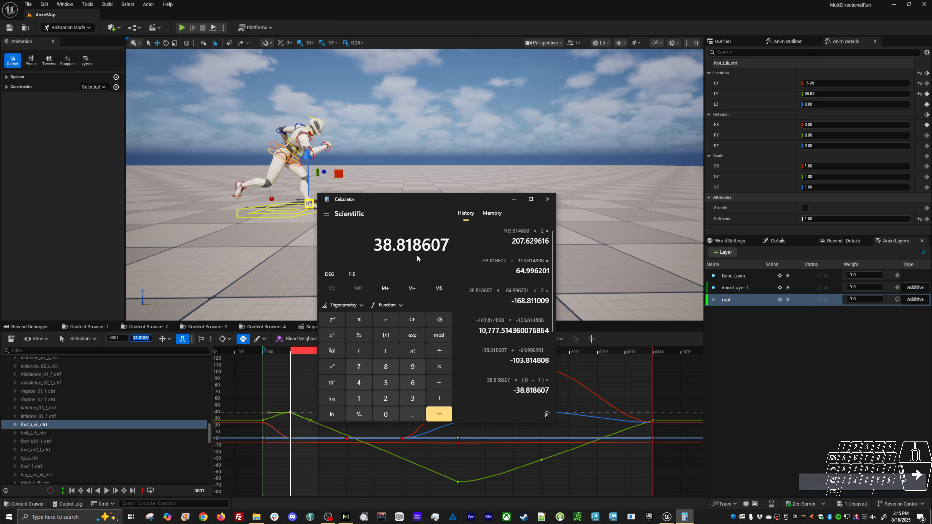
type("(")
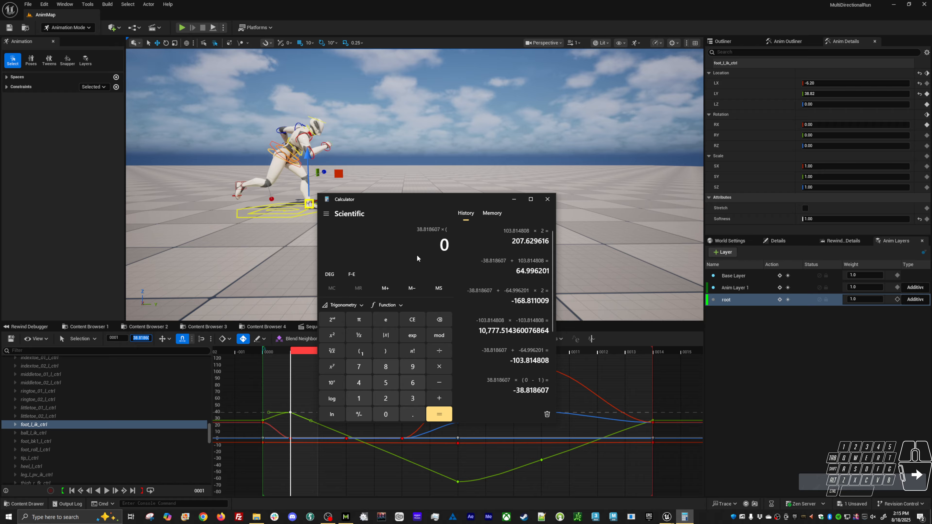
type("0 - 1")
key("Return")
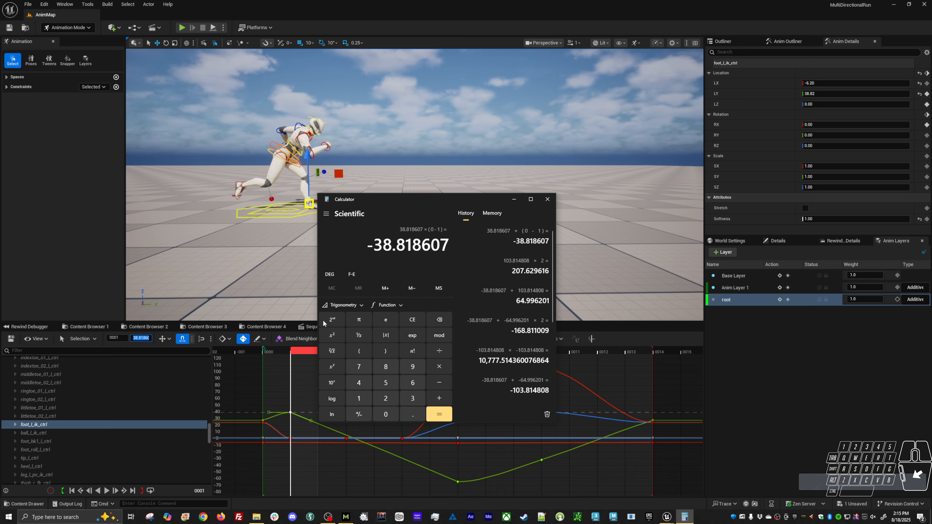
Copy the foot curve's key value at frame 7 and add it to the negated value in Calculator
left_click_drag(440, 461, 470, 489)
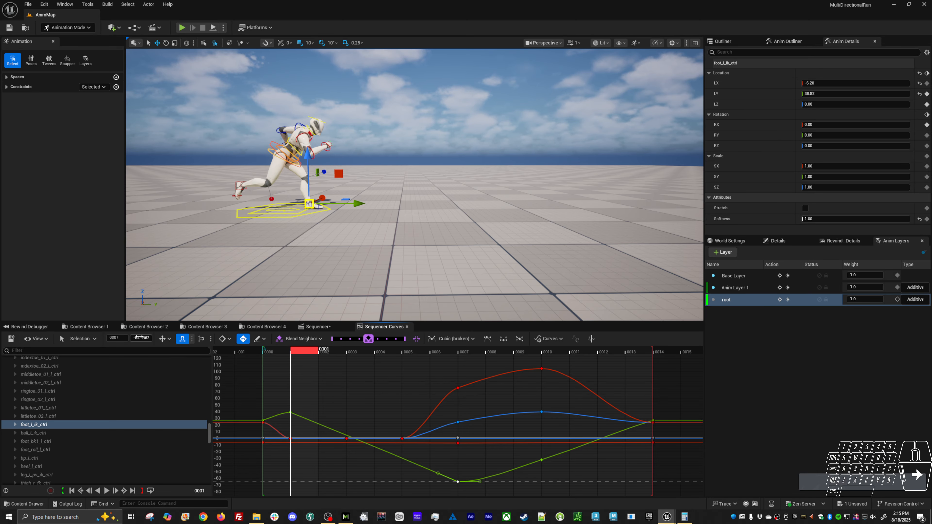
left_click(139, 337)
key("End")
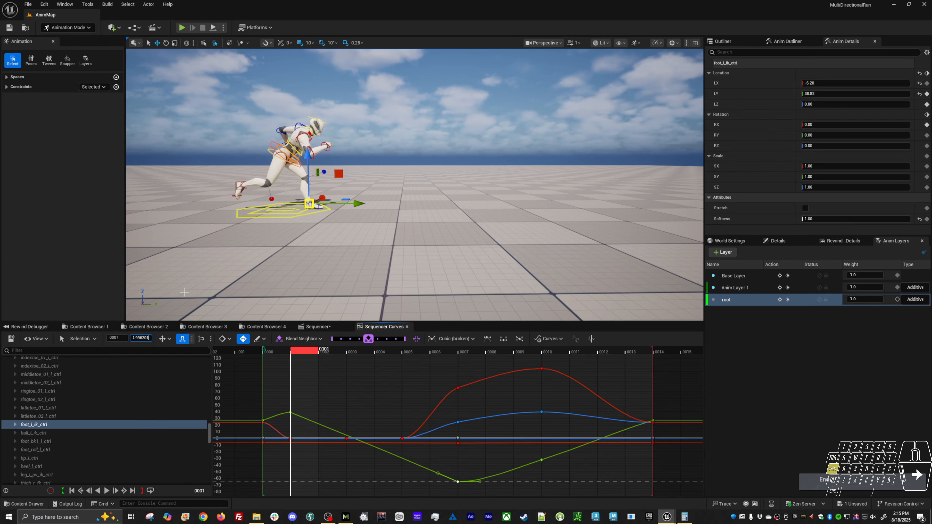
key("shift+Home")
key("ctrl+c")
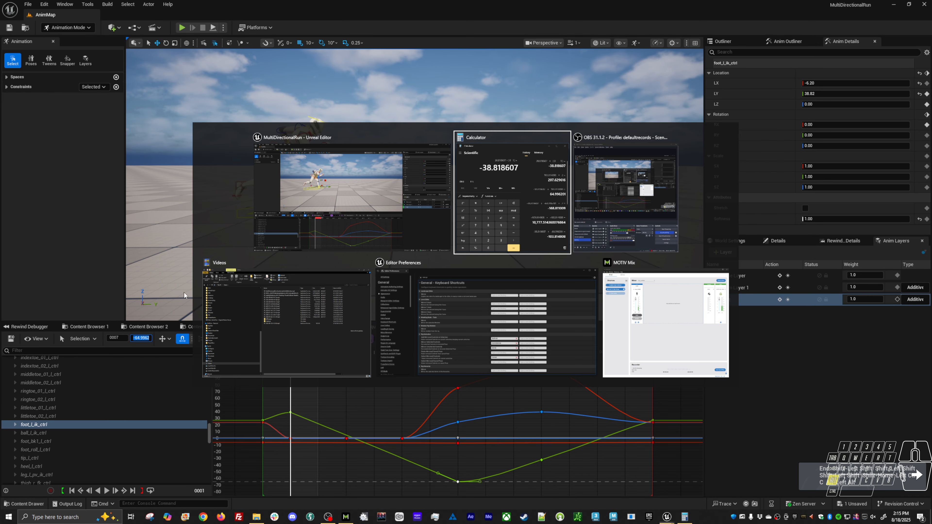
key("alt+Tab")
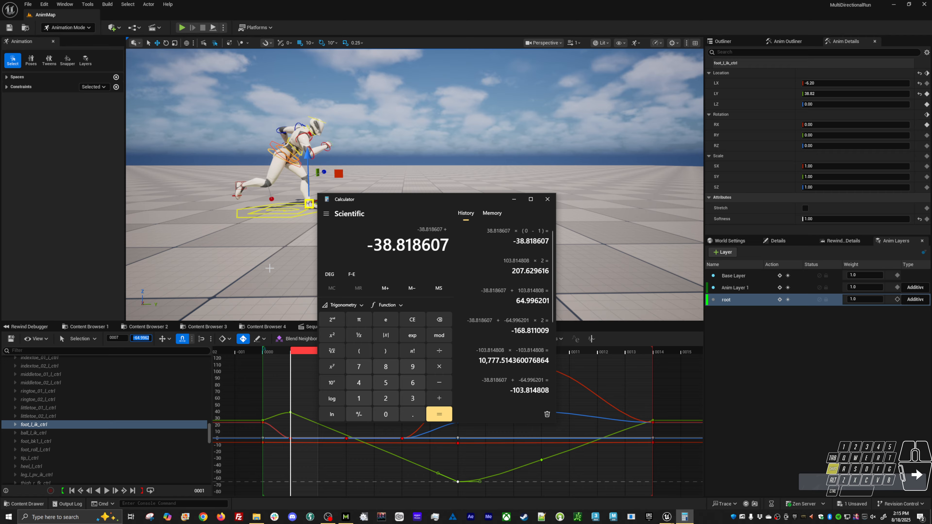
key("ctrl+v")
key("Return")
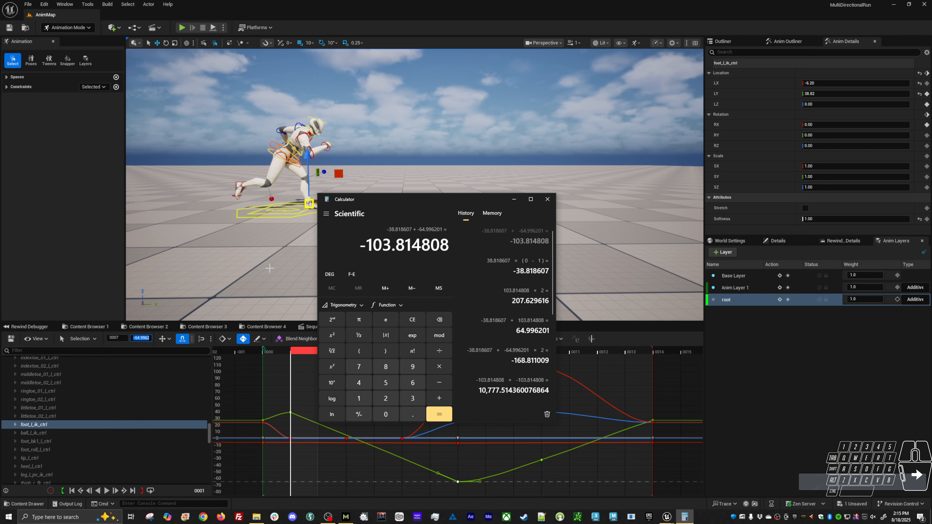
Check the frame span between the two foot keys, and in Calculator divide the total by 6 and multiply by 24
left_click_drag(362, 245, 451, 246)
left_click_drag(460, 210, 570, 91)
mouse_move(305, 351)
left_mouse_down()
mouse_move(335, 353)
mouse_move(310, 354)
left_mouse_up()
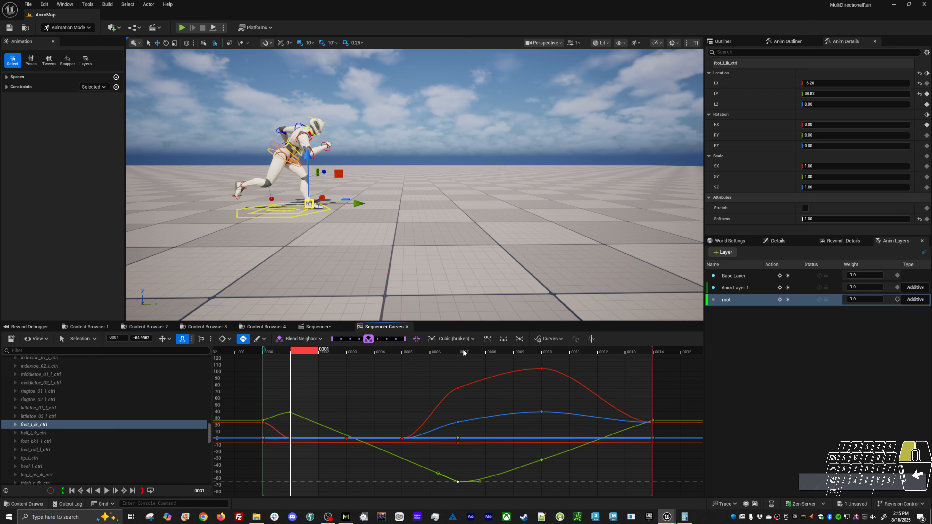
left_click_drag(461, 351, 488, 353)
key("alt+Tab")
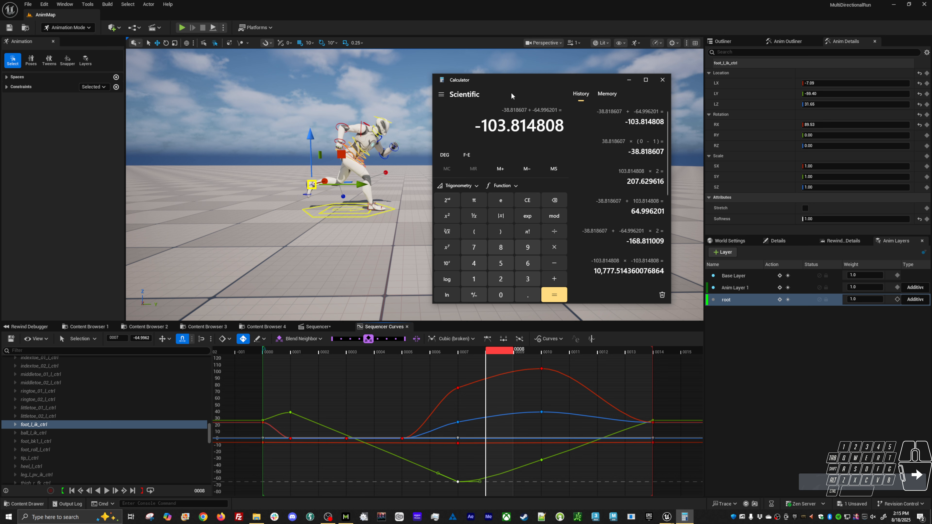
key("slash")
type("6")
key("Return")
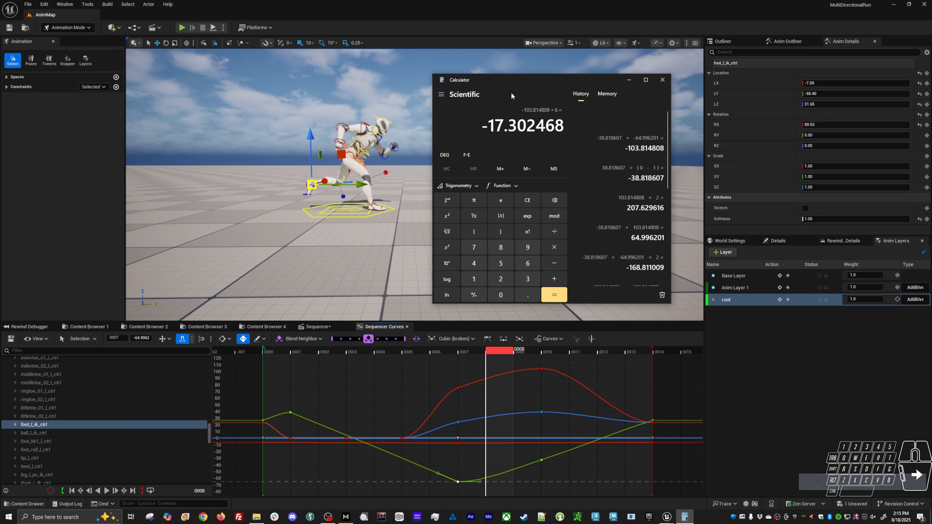
key("asterisk")
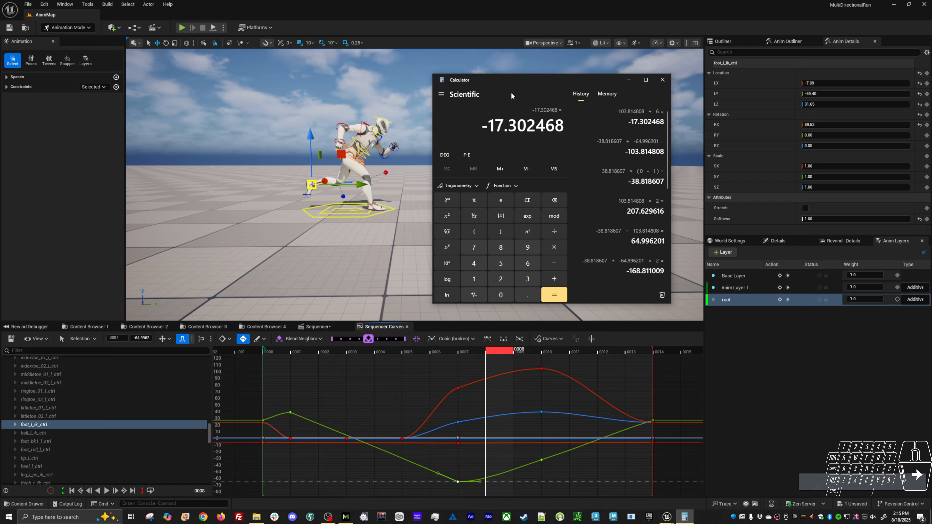
type("24")
key("Return")
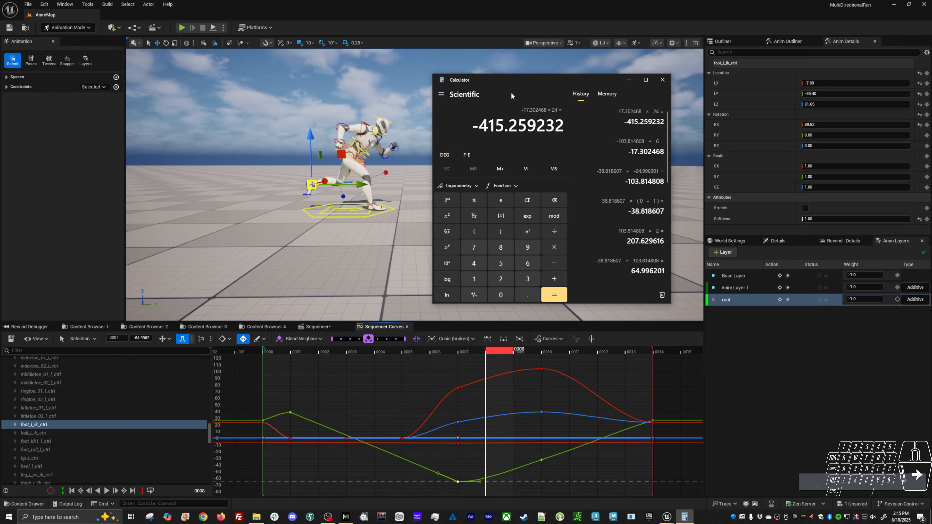
Copy the calculated speed without its minus sign and set global_ctrl's forward location key at frame 14 to 415.259232
left_click_drag(484, 130, 569, 124)
left_click(568, 402)
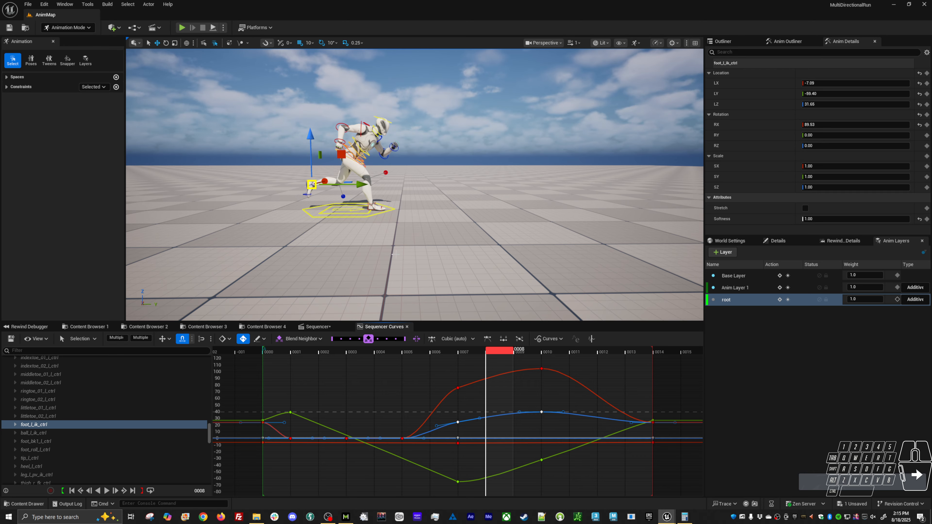
left_click(398, 210)
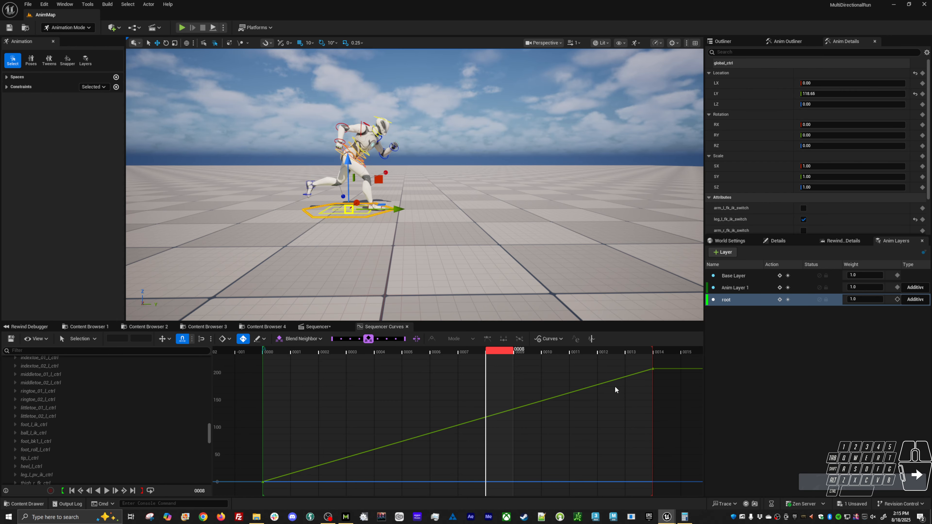
left_click_drag(620, 385, 663, 352)
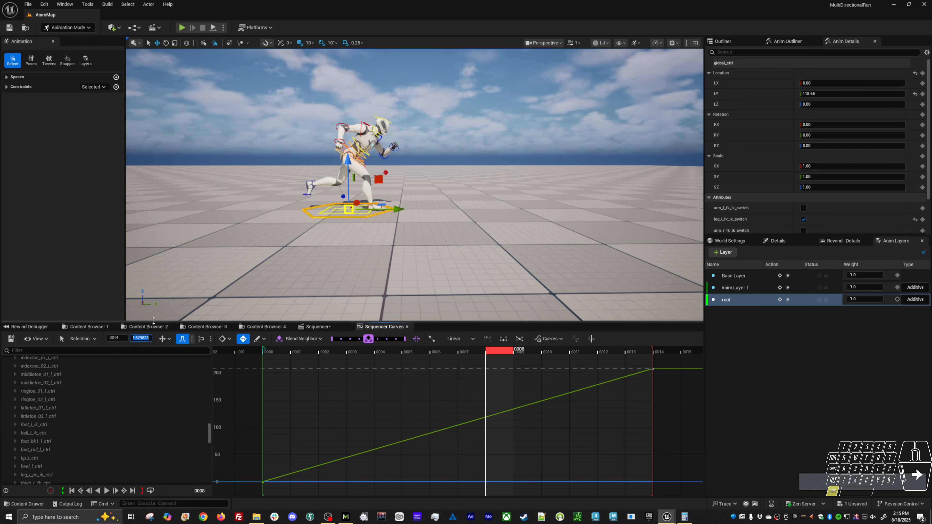
type("415.259247")
key("Return")
Move global_ctrl's end key to frame 24 and clear the key selection
right_click_drag(478, 383, 481, 430, "alt")
right_click_drag(597, 373, 583, 377, "alt")
left_click(116, 338)
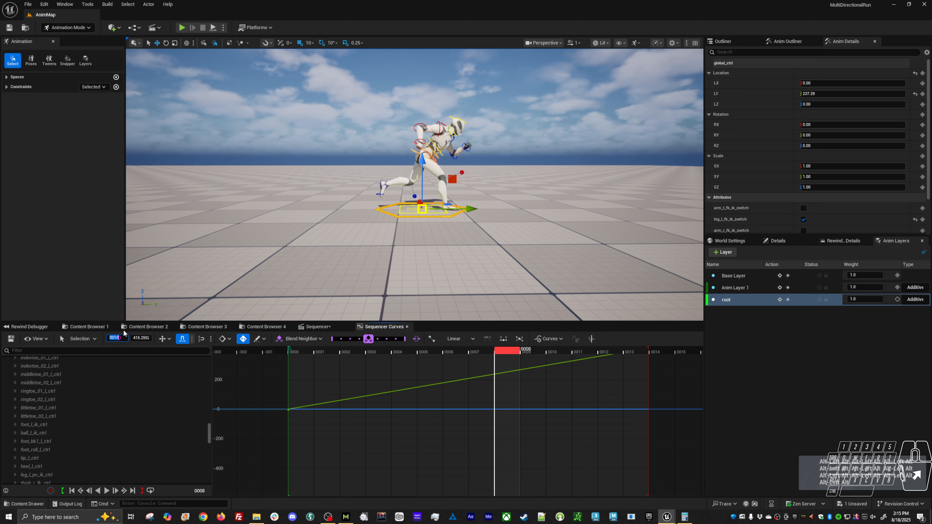
type("24")
key("Return")
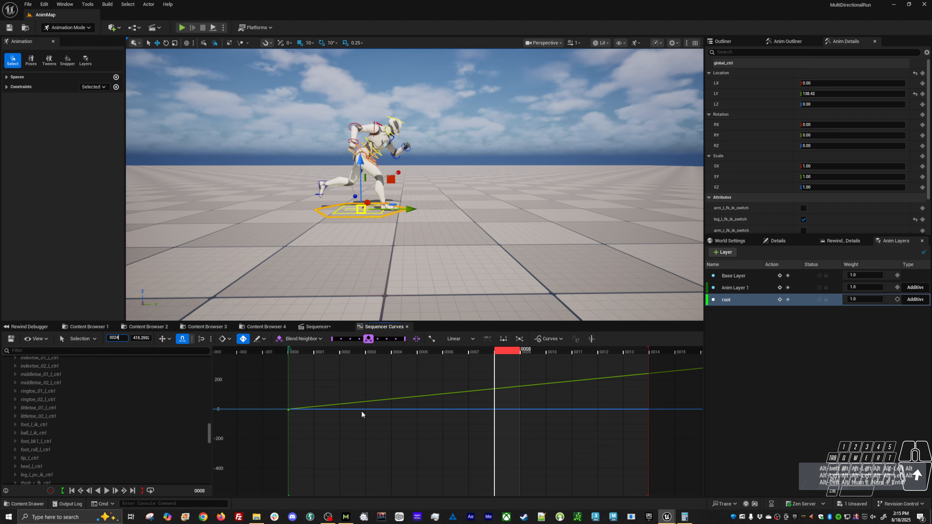
left_click(299, 339)
left_click(313, 359)
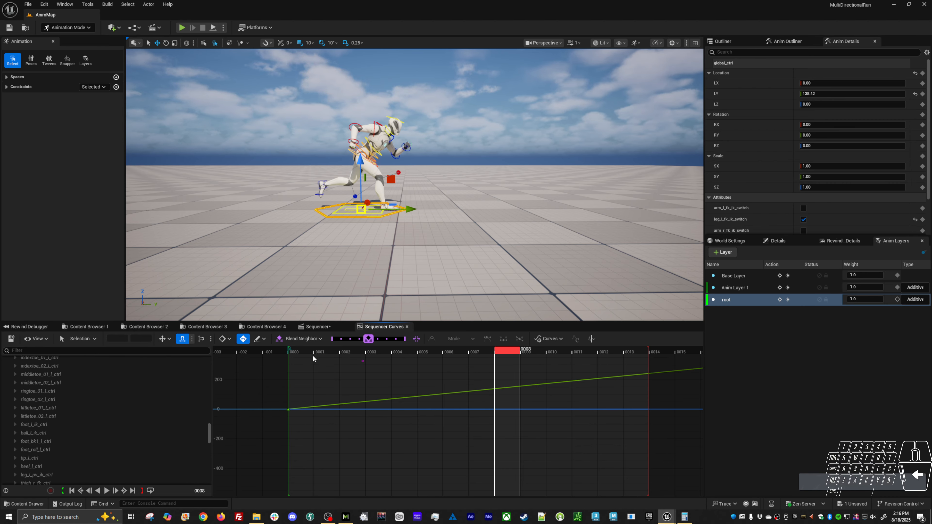
Play back the run with the new travel speed and examine global_ctrl's travel curve beyond the playback range
left_click(300, 352)
key("space")
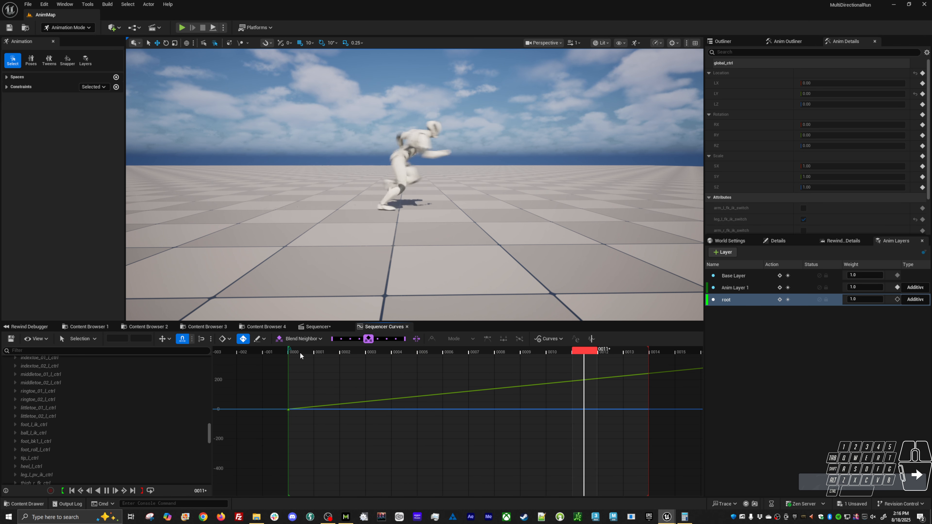
key("space")
key("Up")
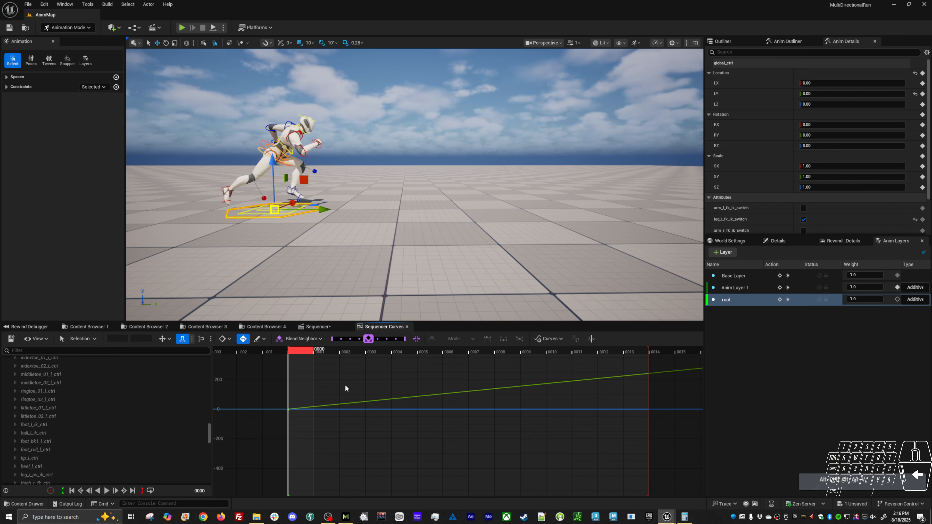
right_click_drag(554, 406, 508, 408, "alt")
right_click_drag(554, 389, 482, 455)
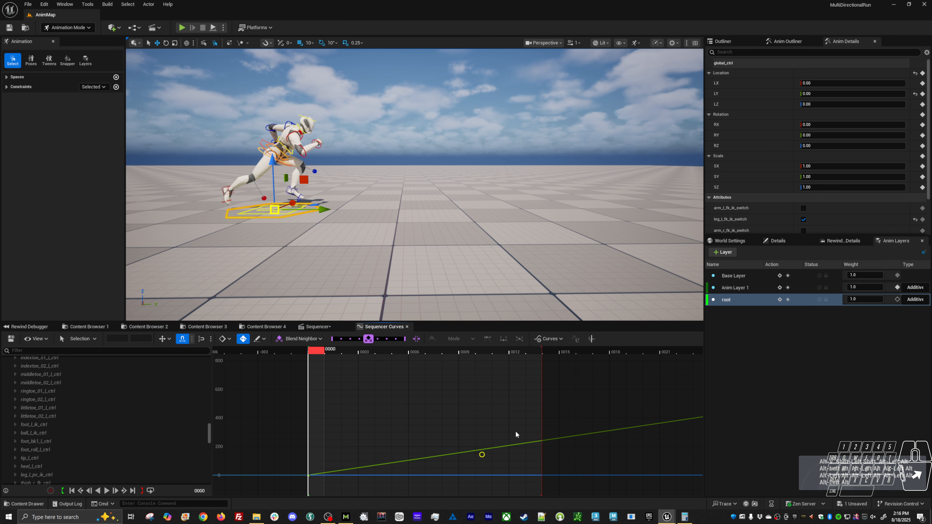
Examine foot_l_ik_ctrl's curves and foot contact while scrubbing the run between frames 1 and 6
right_click_drag(527, 416, 496, 419, "alt")
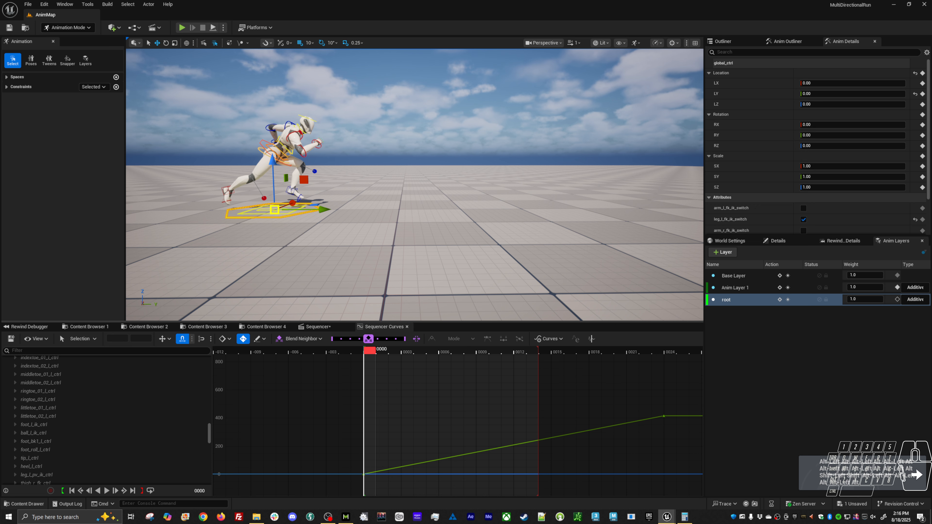
left_click(290, 192)
left_click_drag(301, 400, 282, 422)
left_click(298, 349)
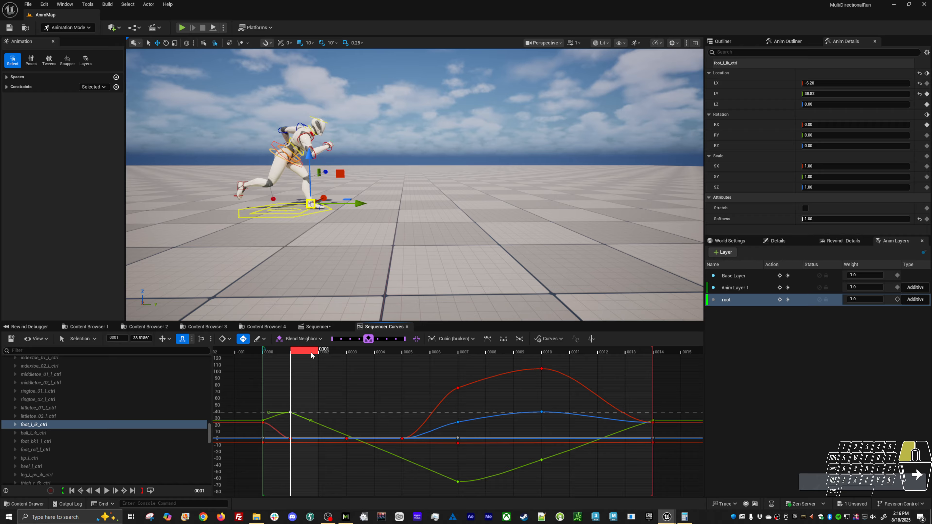
left_click_drag(311, 352, 458, 403)
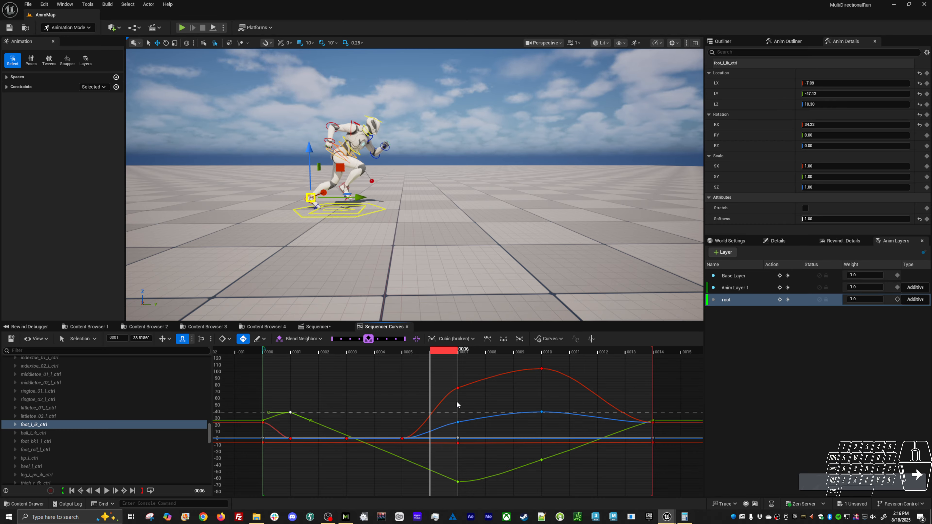
left_click_drag(301, 405, 289, 417)
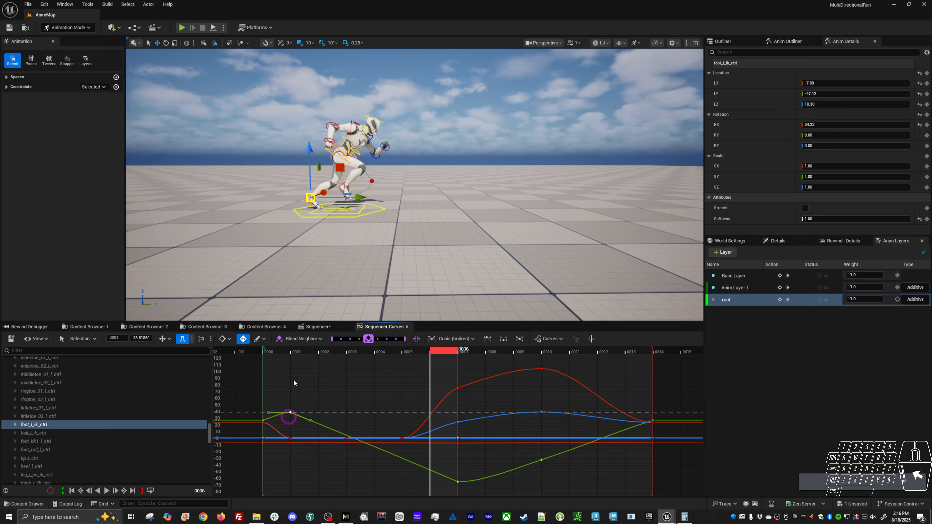
left_click_drag(302, 354, 292, 371)
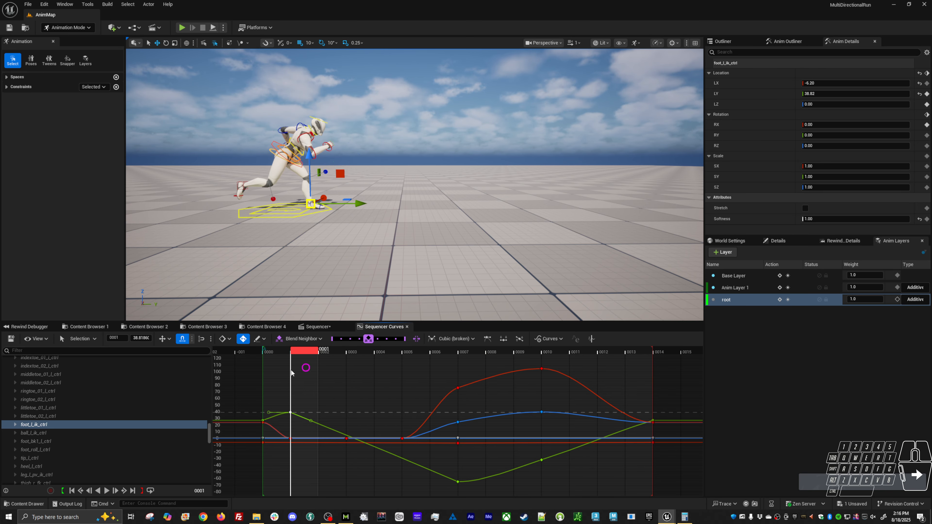
Review the speed calculation in Calculator, and inspect global_ctrl's travel key at frame 24
left_click(685, 516)
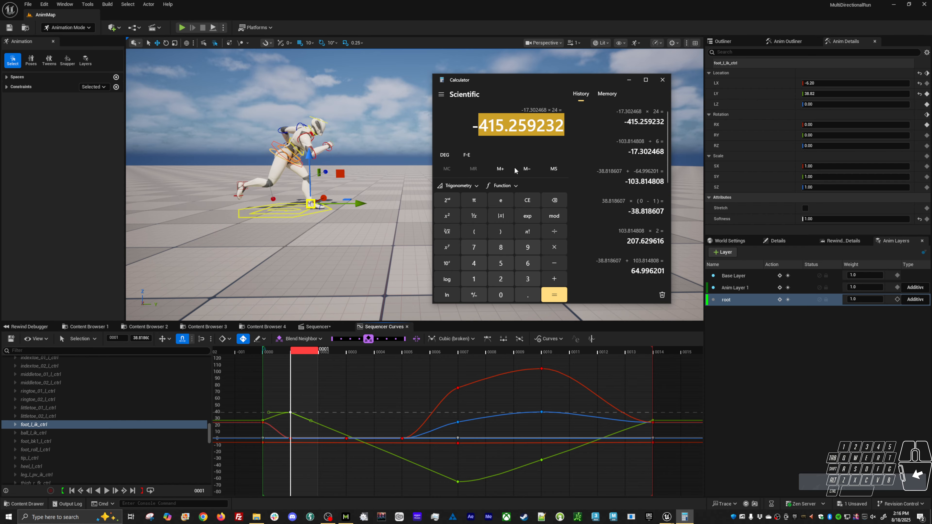
left_click(272, 351)
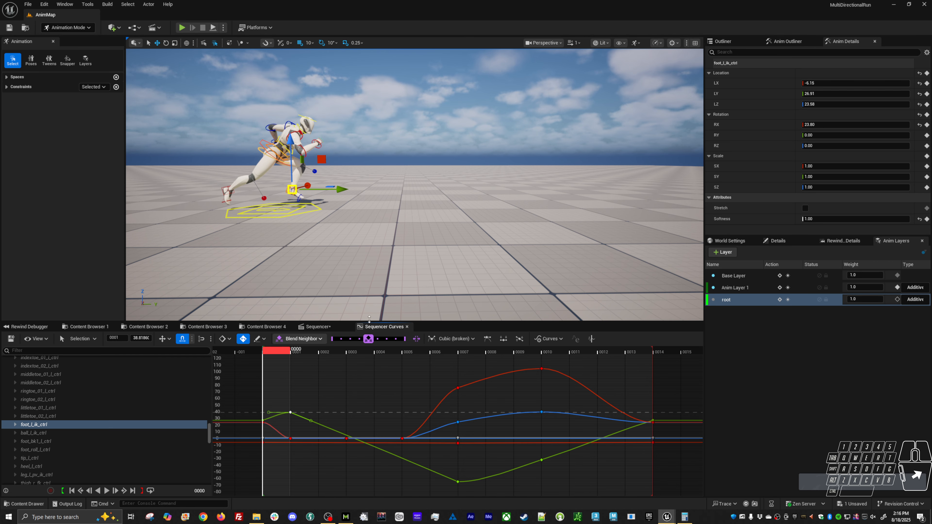
left_click(318, 326)
left_click(381, 327)
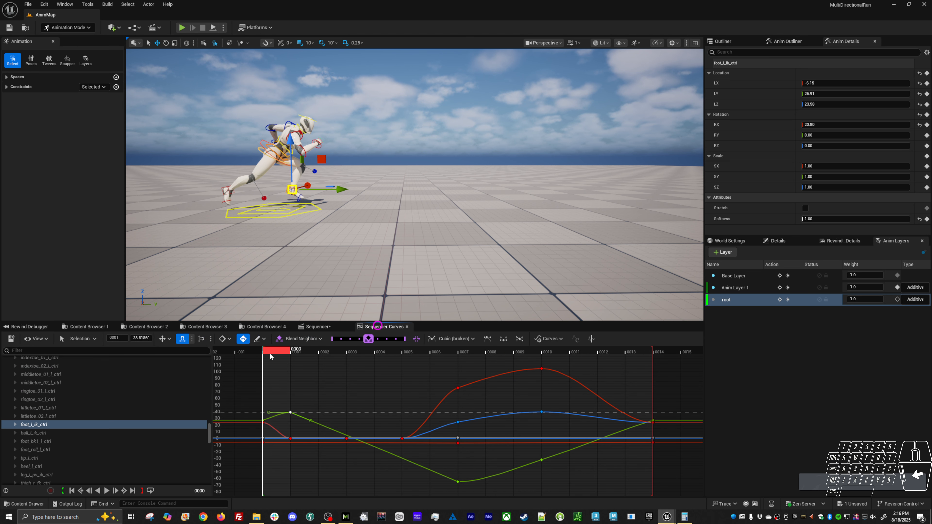
left_click(226, 213)
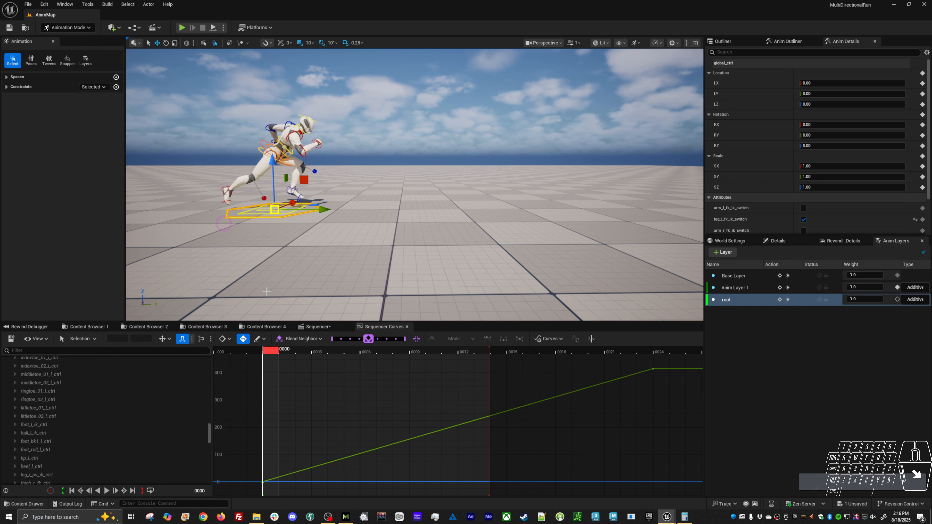
left_click_drag(676, 351, 650, 405)
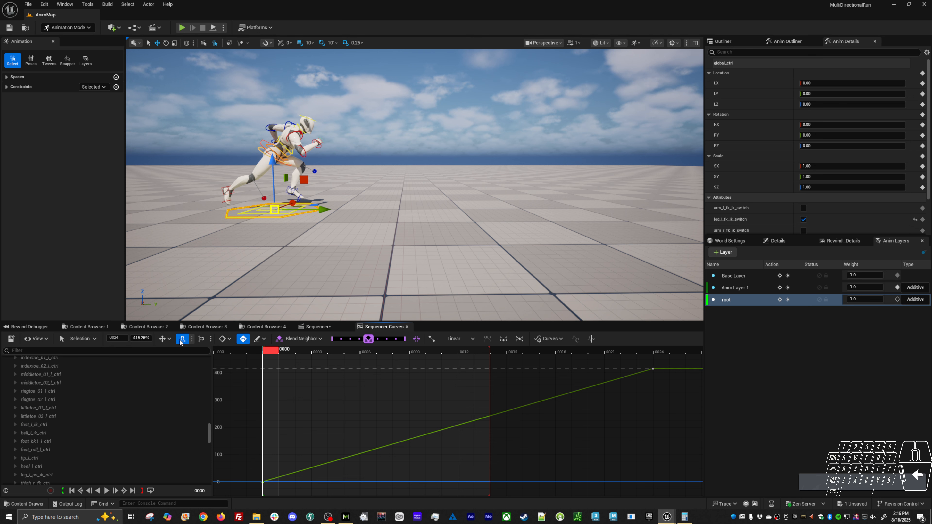
Scrub back to frame 0 and play back the run to examine the planted foot against the ground
left_click_drag(516, 353, 265, 352)
key("alt+v")
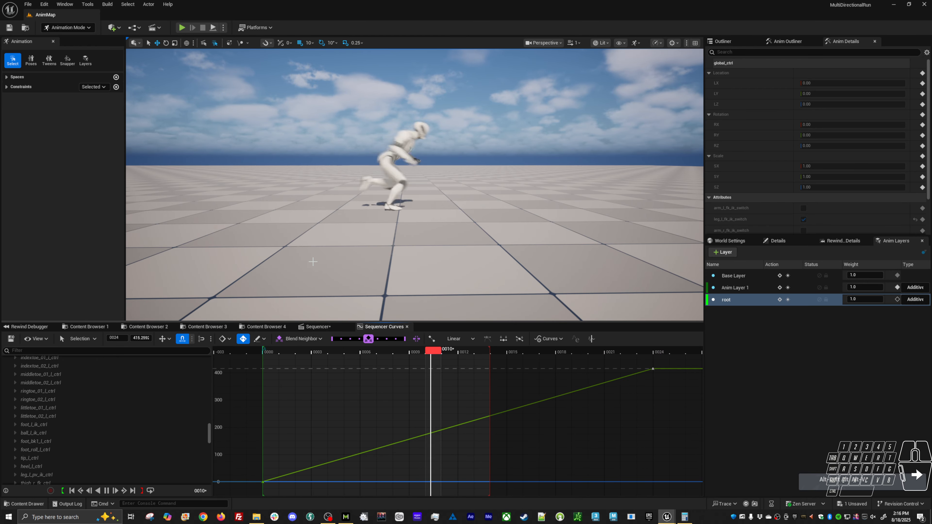
key("alt+v")
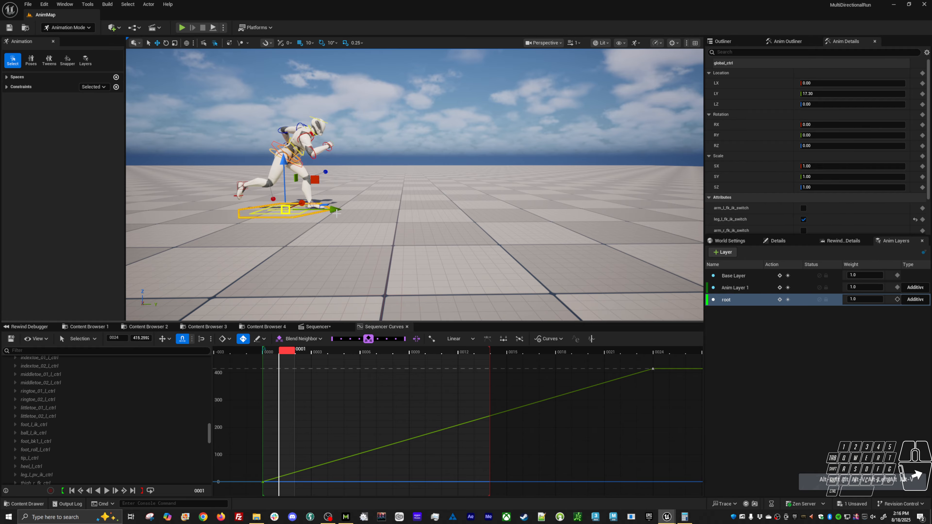
Copy all of foot_l_ik_ctrl's keys and make Anim Layer 1 the active layer
left_click(374, 197)
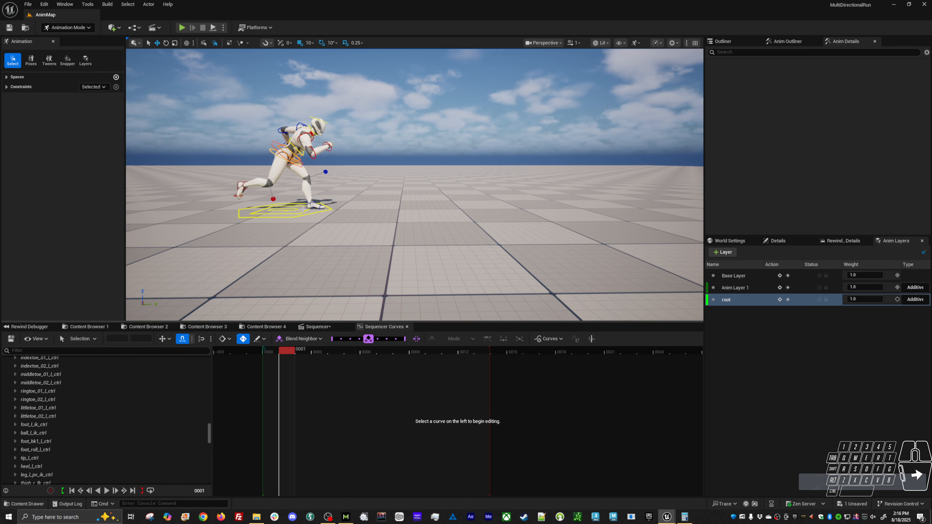
left_click(307, 207)
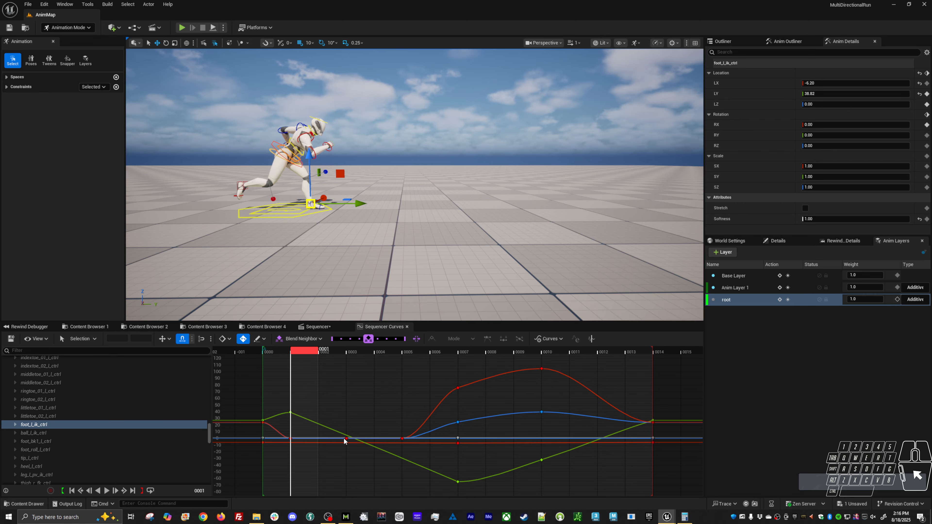
left_click_drag(336, 411, 321, 465)
key("ctrl+a")
left_click(732, 287)
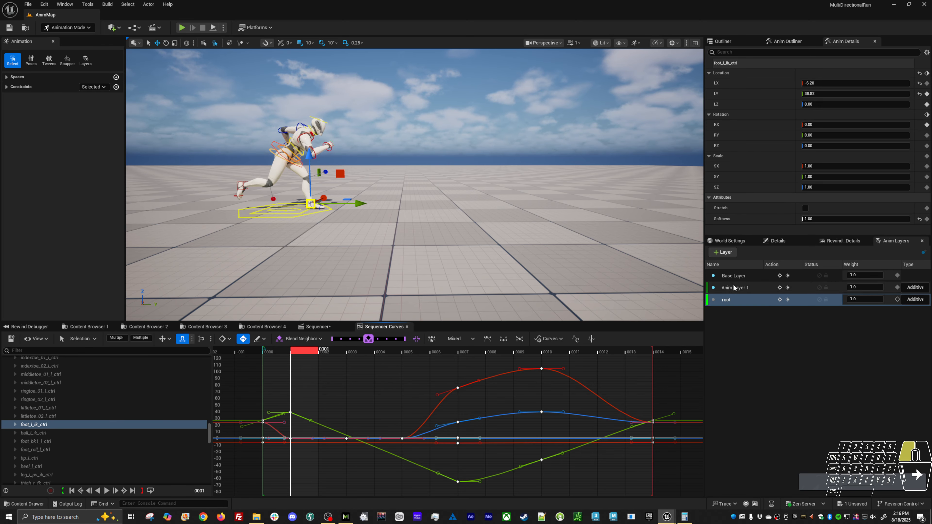
key("ctrl+c")
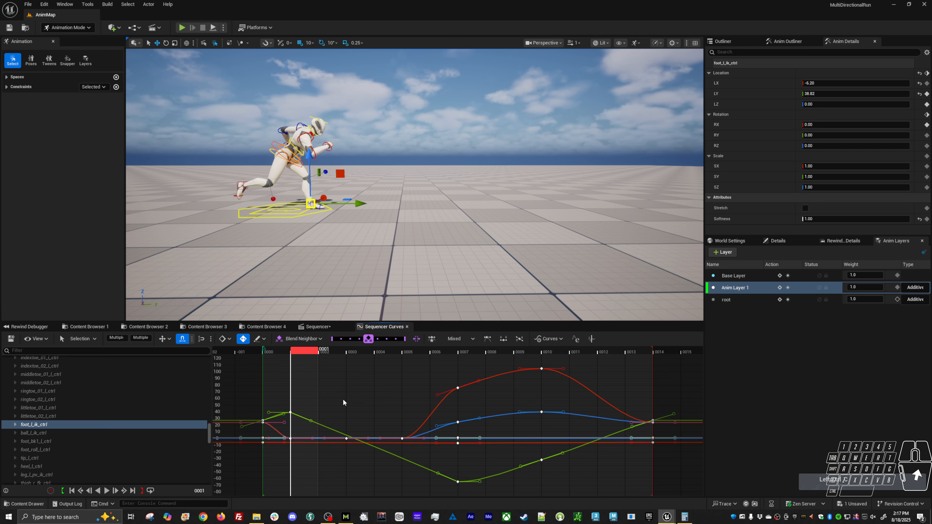
Delete foot_r_ik_ctrl's existing animation keys and paste foot_l_ik_ctrl's copied keys onto it at frame 0
left_click(243, 185)
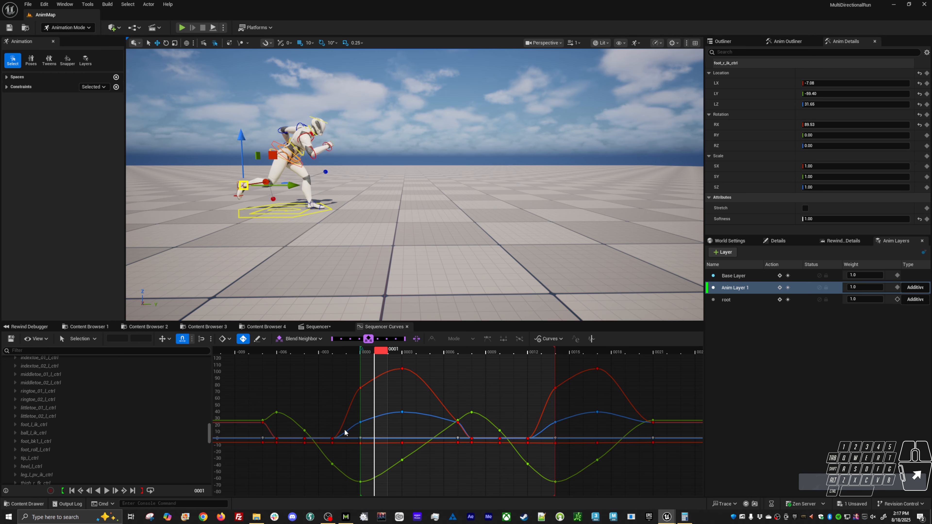
key("Delete")
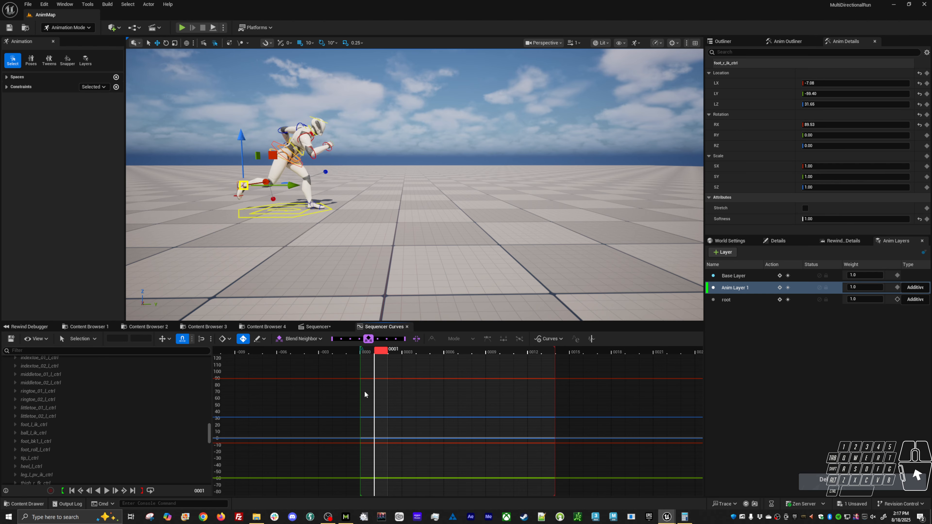
left_click(365, 349)
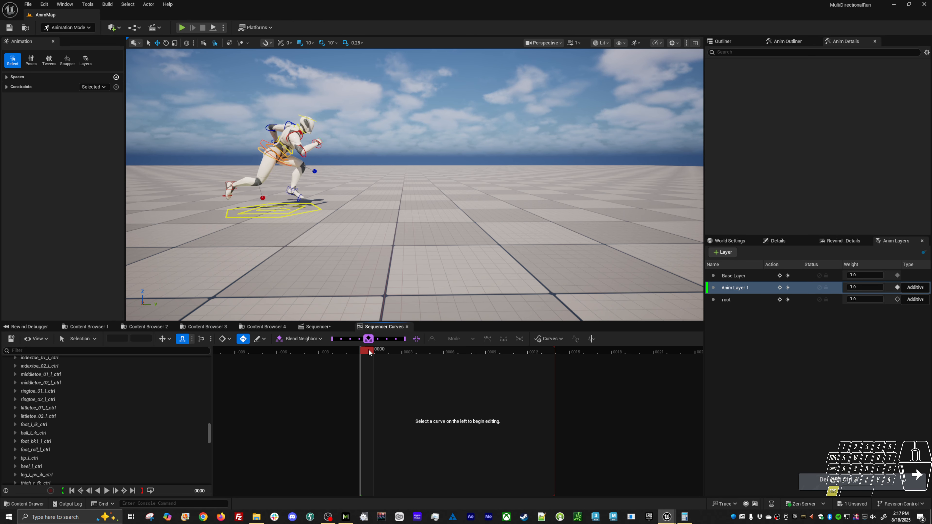
key("ctrl+v")
left_click(231, 185)
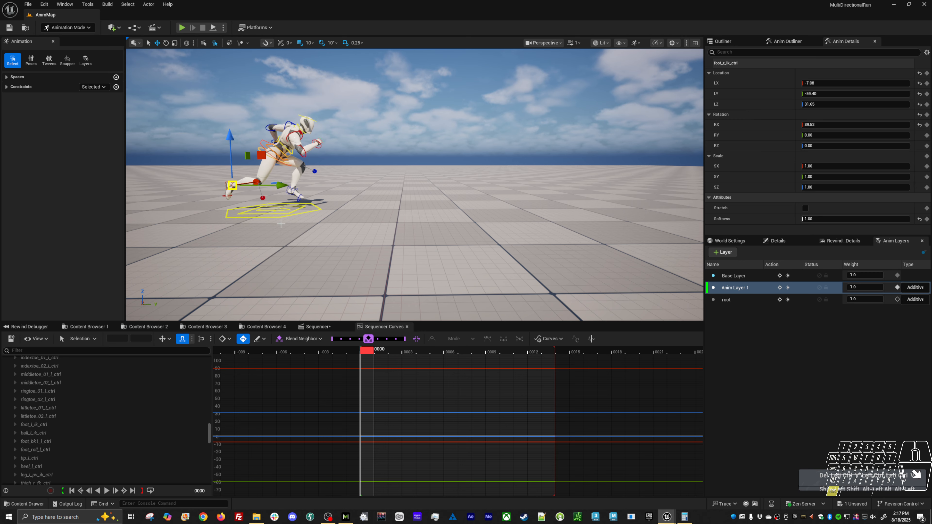
left_click(398, 393)
key("a")
key("ctrl+v")
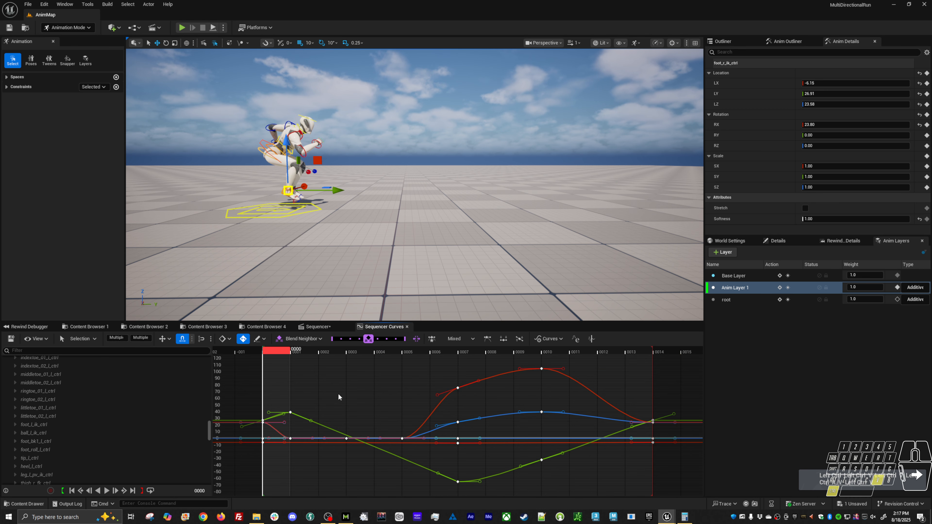
Play back the pasted motion briefly, and paste a second copy of the foot keys onto foot_r_ik_ctrl at frame 14
key("space")
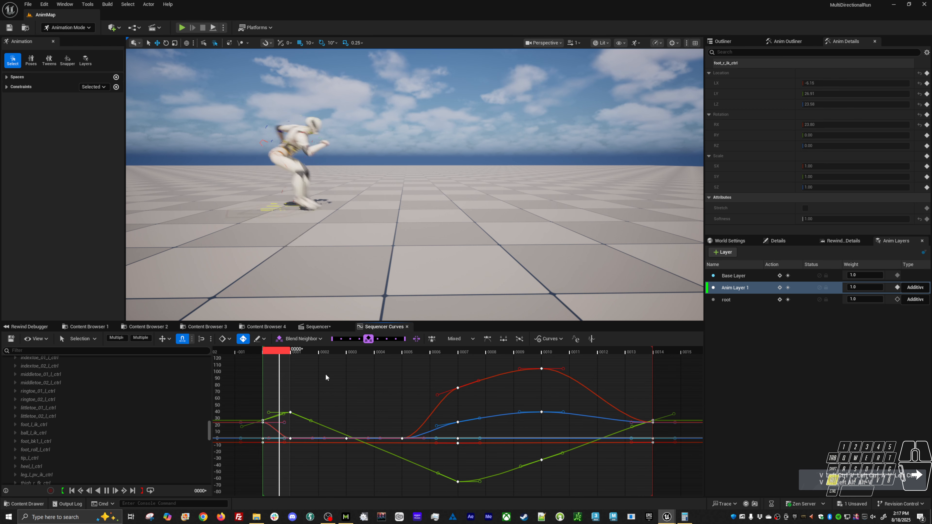
key("space")
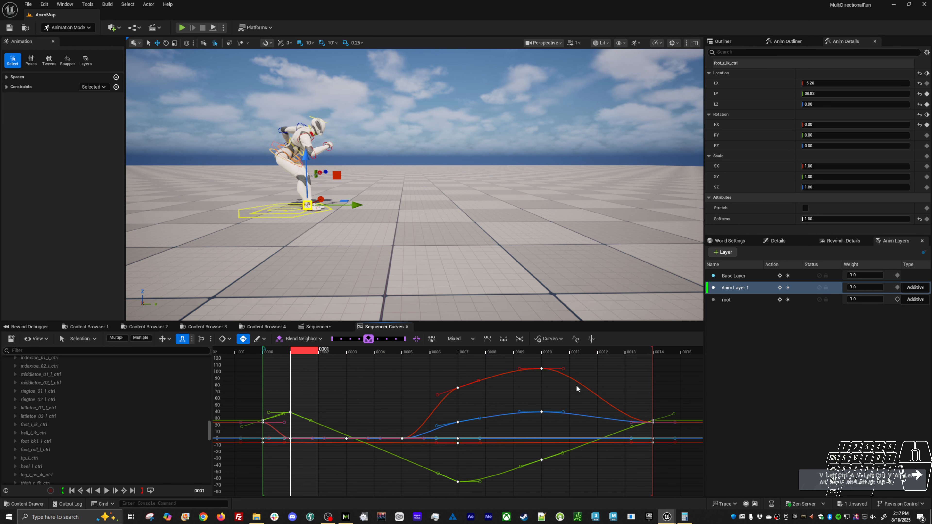
left_click(659, 353)
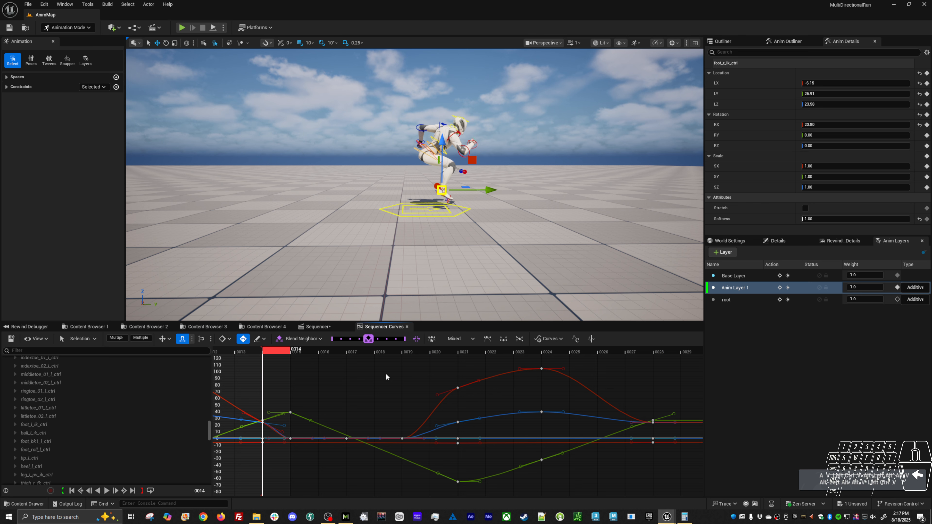
left_click(380, 376)
left_click(356, 396)
key("f")
Offset all of foot_r_ik_ctrl's keys 7 frames earlier so the right foot alternates with the left
left_click(491, 430)
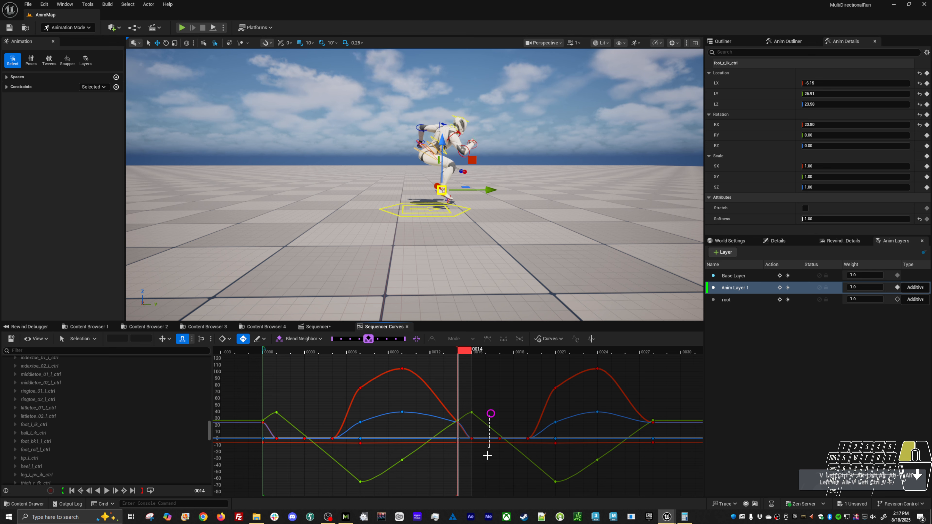
key("ctrl+a")
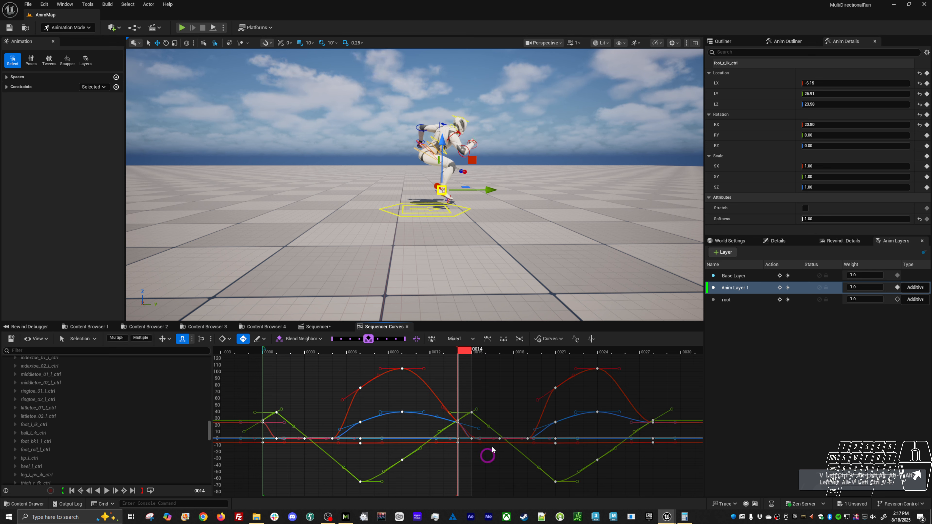
left_click(122, 338)
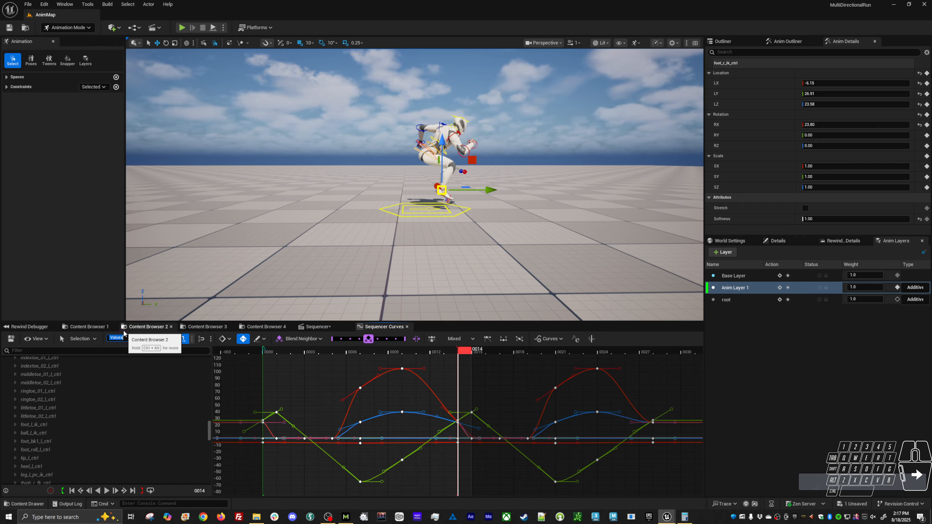
key("shift")
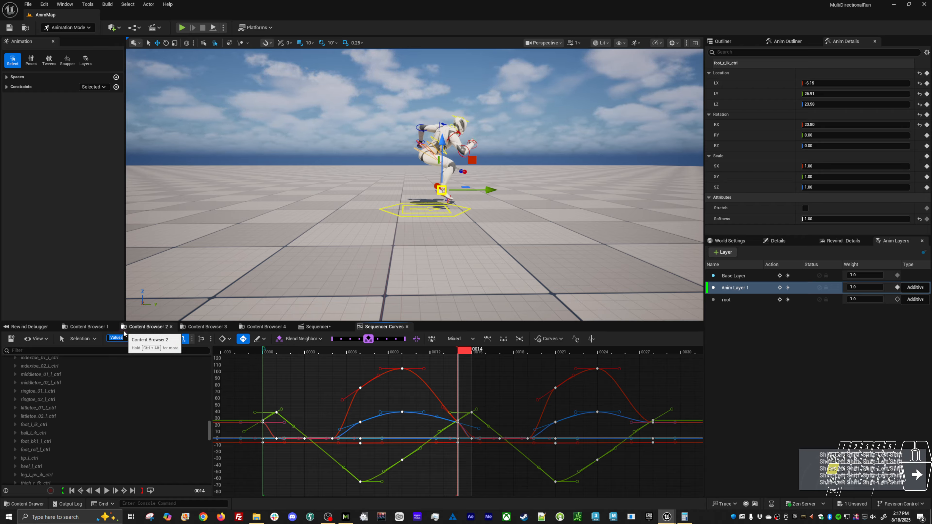
type("-=7")
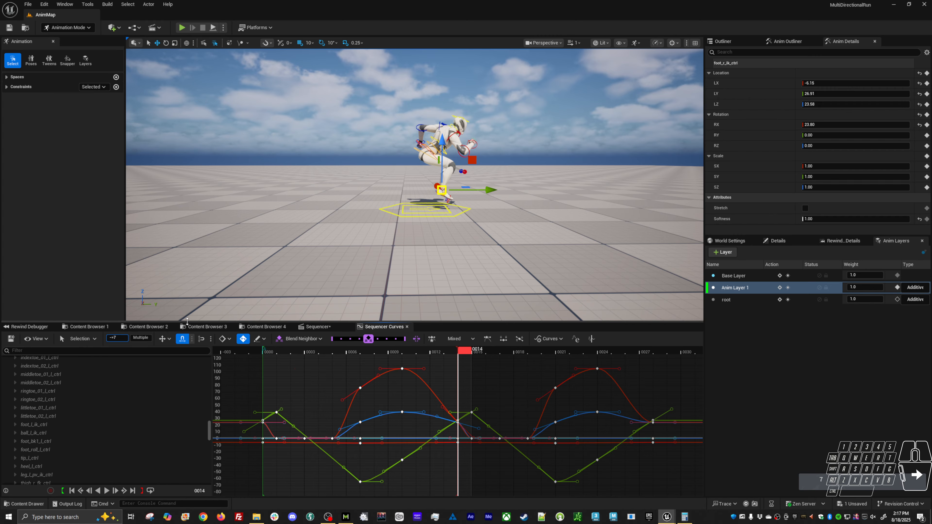
key("Return")
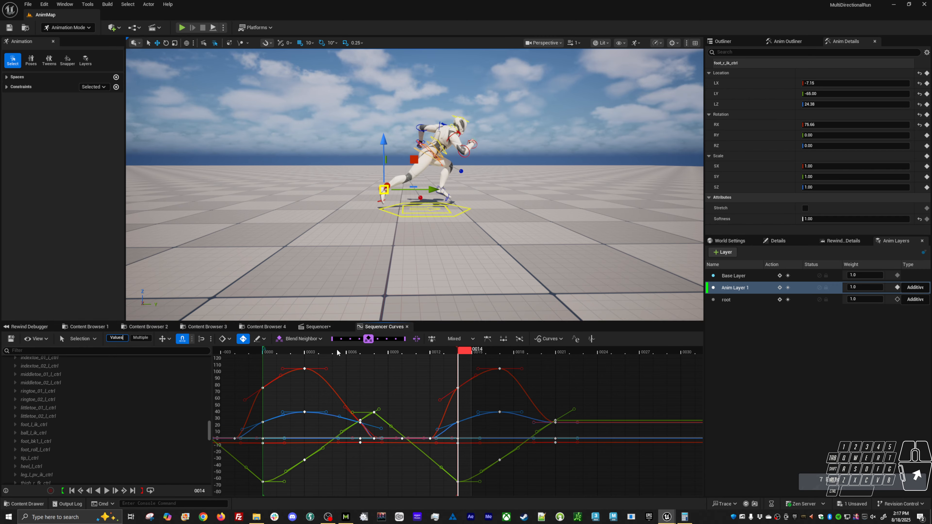
Play back the run from frame 0 and examine both feet's ground contact from a lower view
mouse_move(275, 351)
left_mouse_down()
mouse_move(298, 350)
mouse_move(276, 350)
left_mouse_up()
key("alt+v")
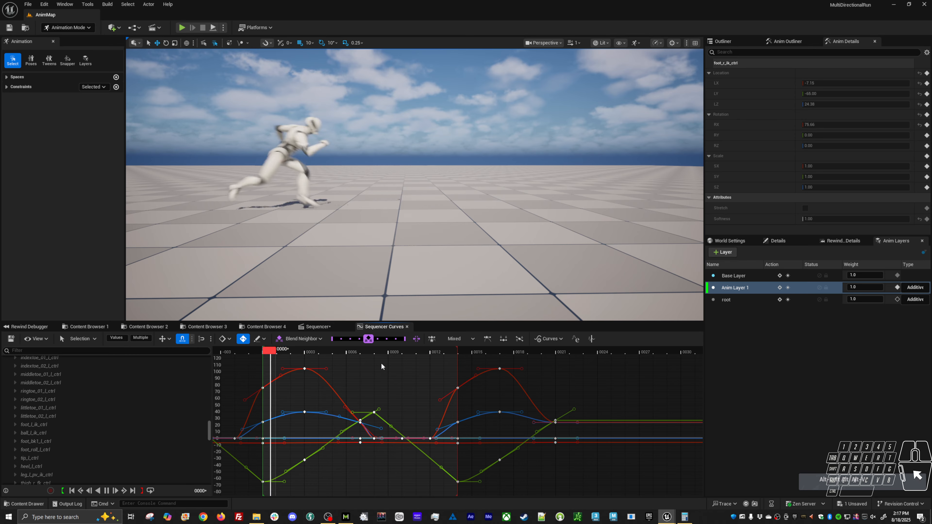
left_click_drag(408, 276, 387, 275, "alt")
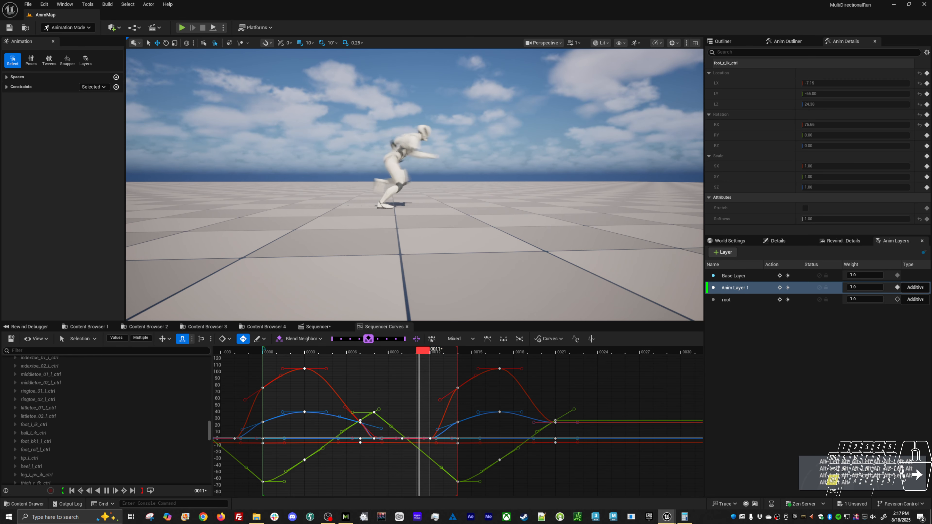
Return the playhead to frame 0 and save the sequence
left_click_drag(381, 351, 264, 354)
left_click(12, 339)
left_click_drag(301, 273, 323, 265, "alt")
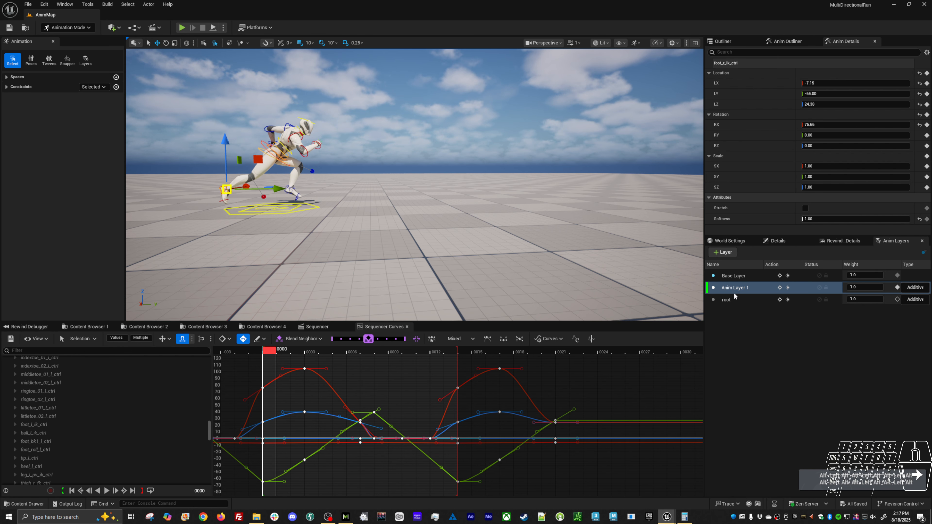
Rename the Anim Layer 1 animation layer as run_f
left_click(745, 291)
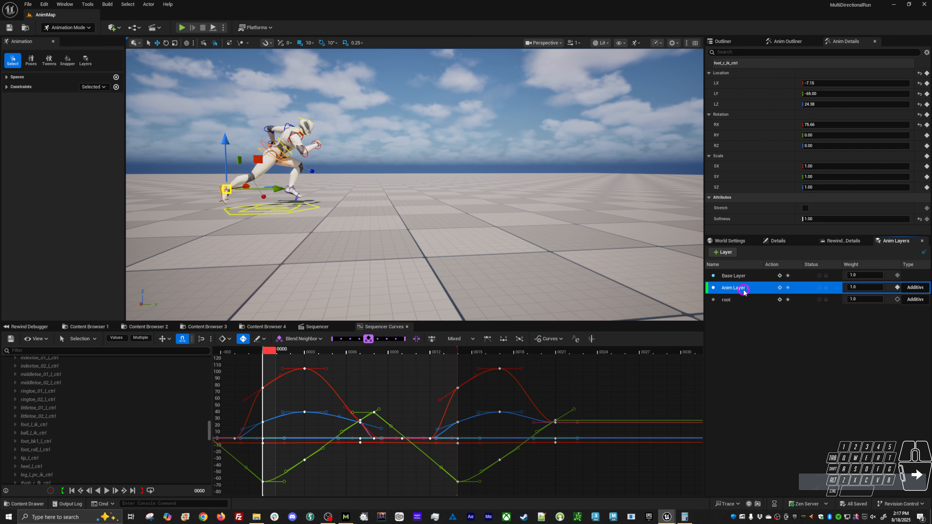
right_click(745, 291)
left_click(763, 353)
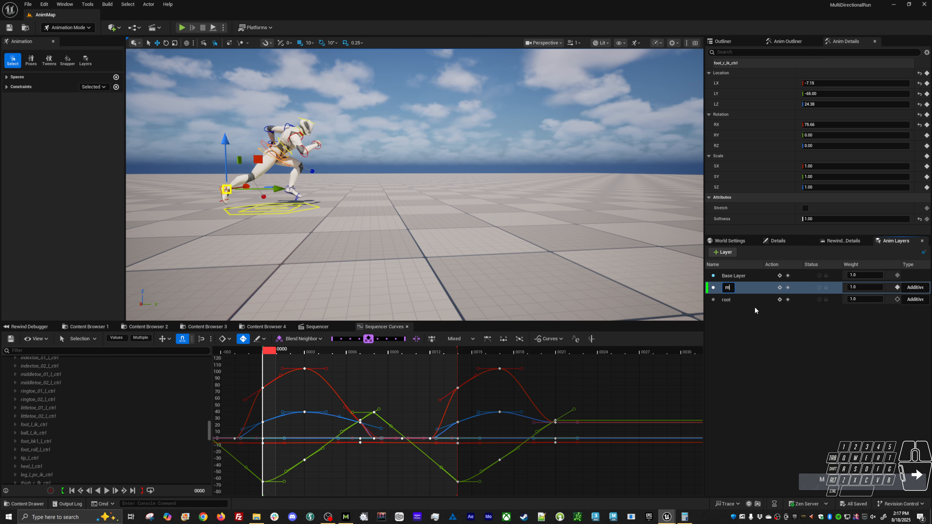
type("run_f")
key("Return")
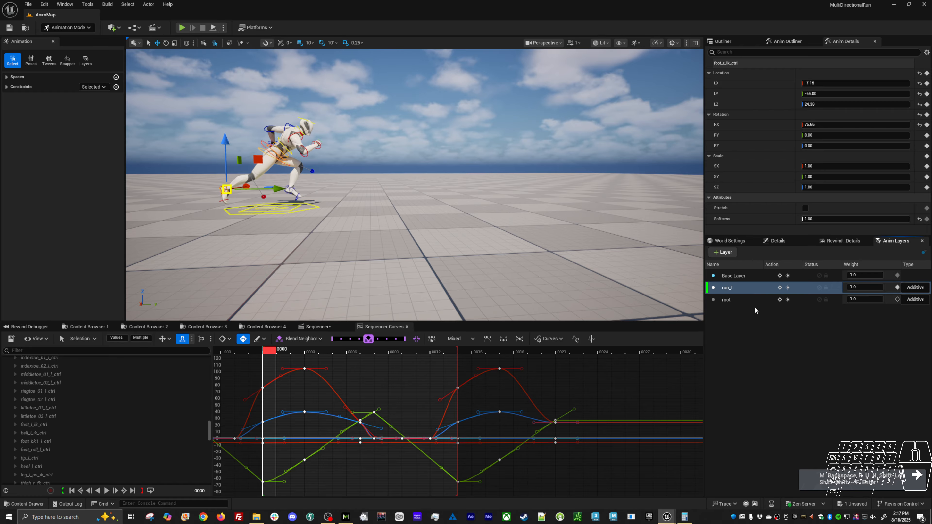
Rename the root animation layer as root_runF and save the sequence
left_click(725, 300)
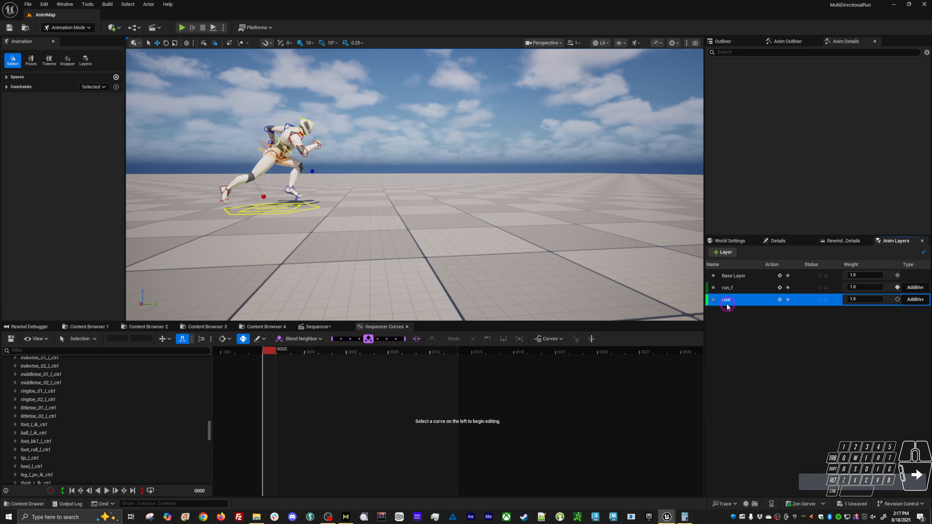
right_click(734, 300)
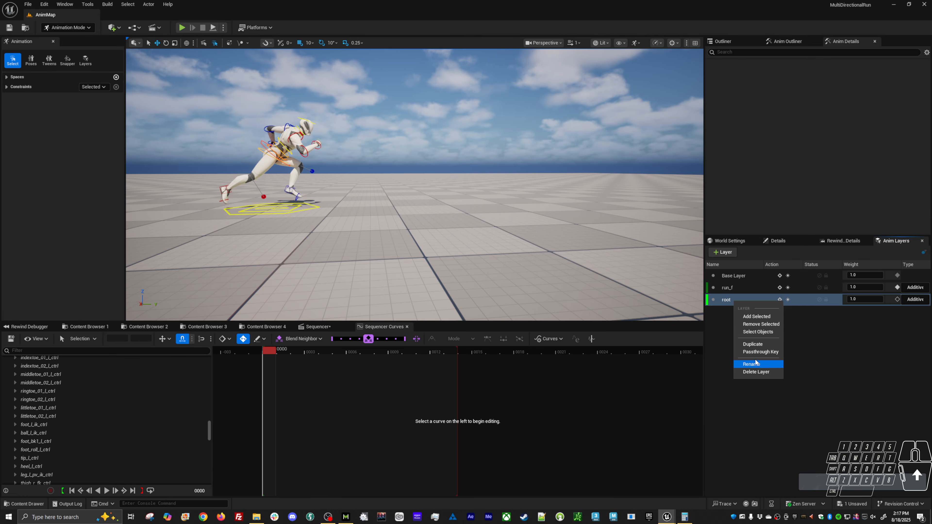
left_click(751, 363)
left_click(735, 299)
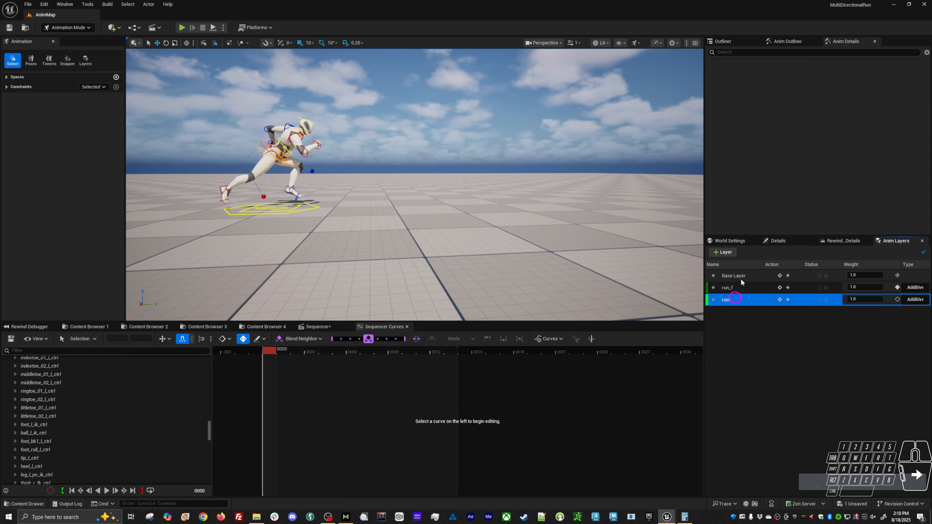
right_click(727, 300)
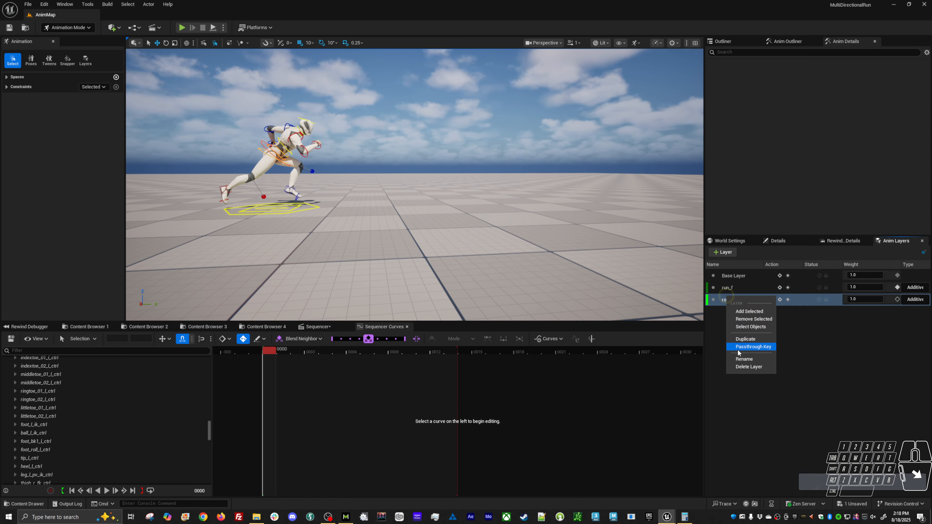
left_click(742, 358)
key("End")
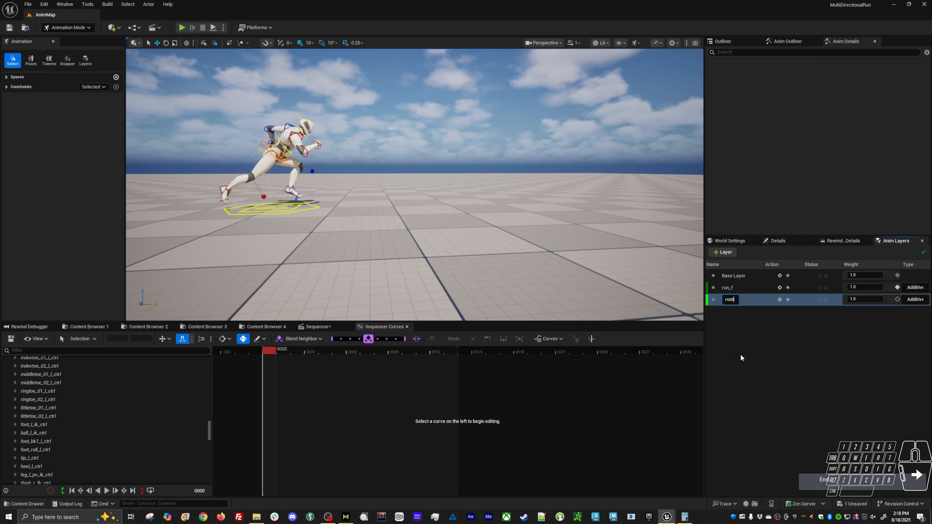
type("_runF")
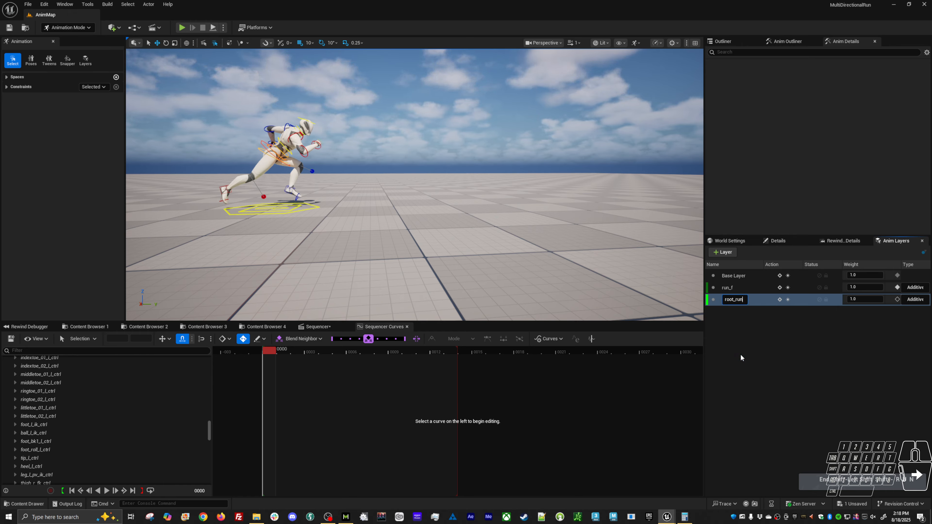
key("Return")
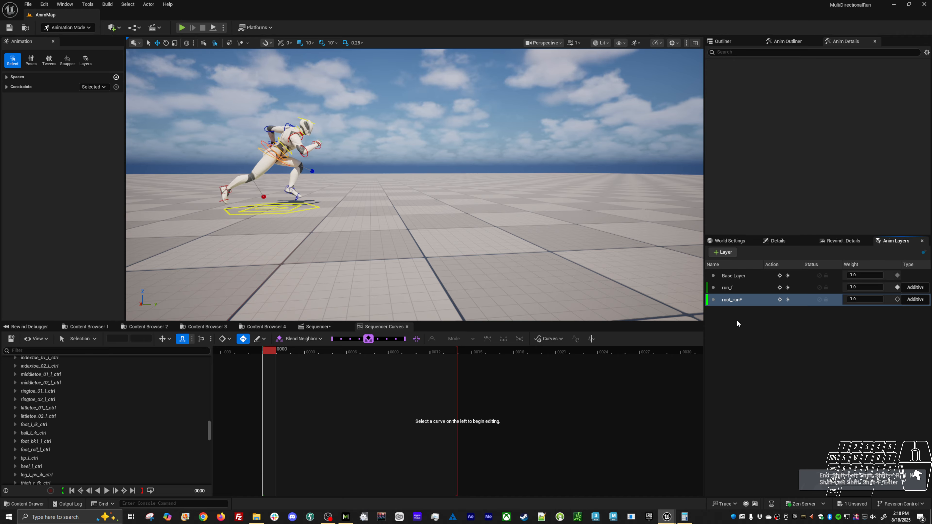
left_click(11, 339)
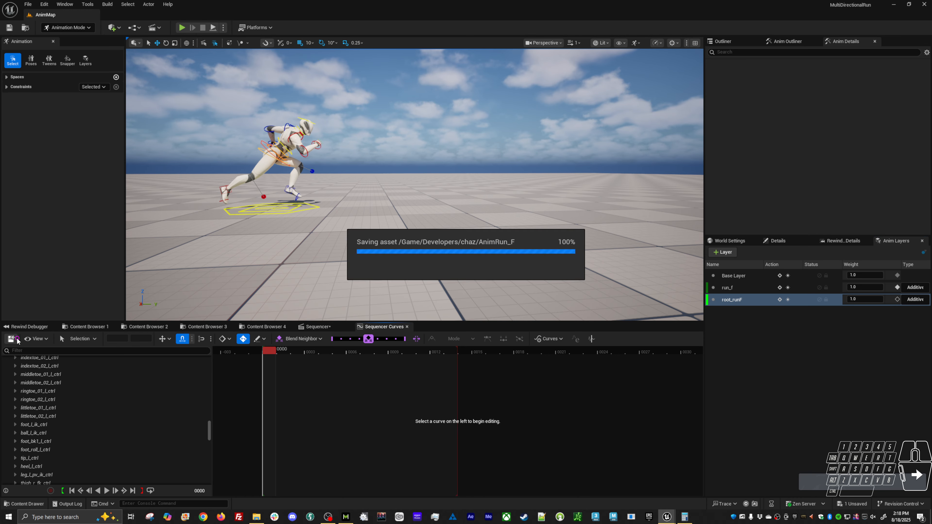
Show the layer tracks in Sequencer, and duplicate the run_f and root_runF animation layers
left_click(316, 327)
left_click(382, 326)
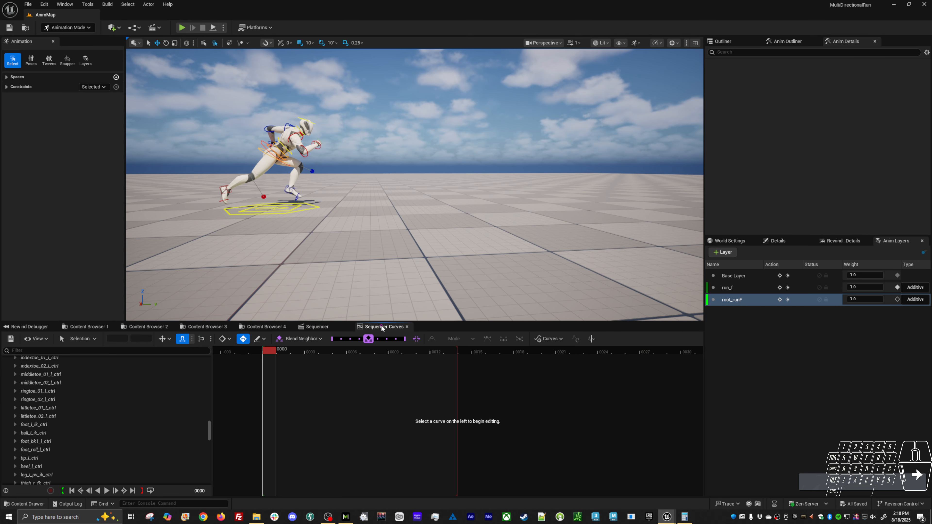
left_click(316, 327)
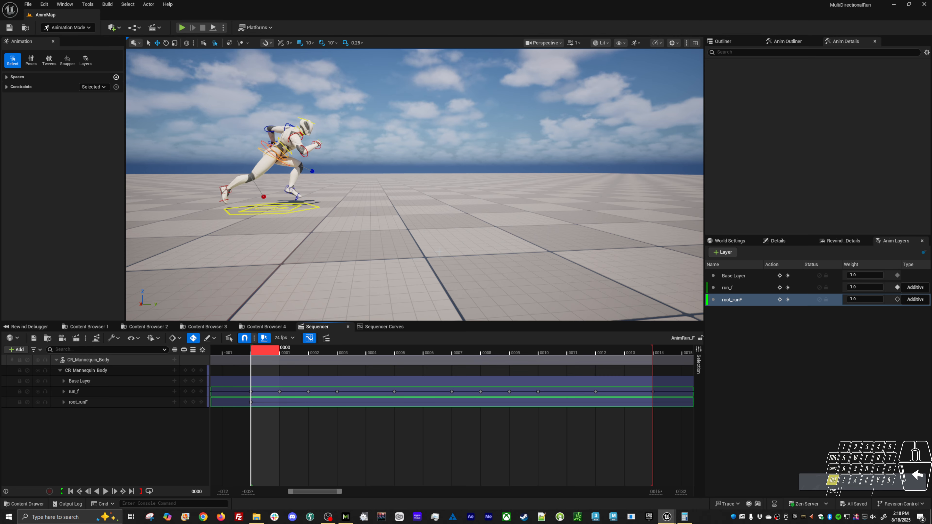
left_click_drag(438, 252, 438, 244, "alt")
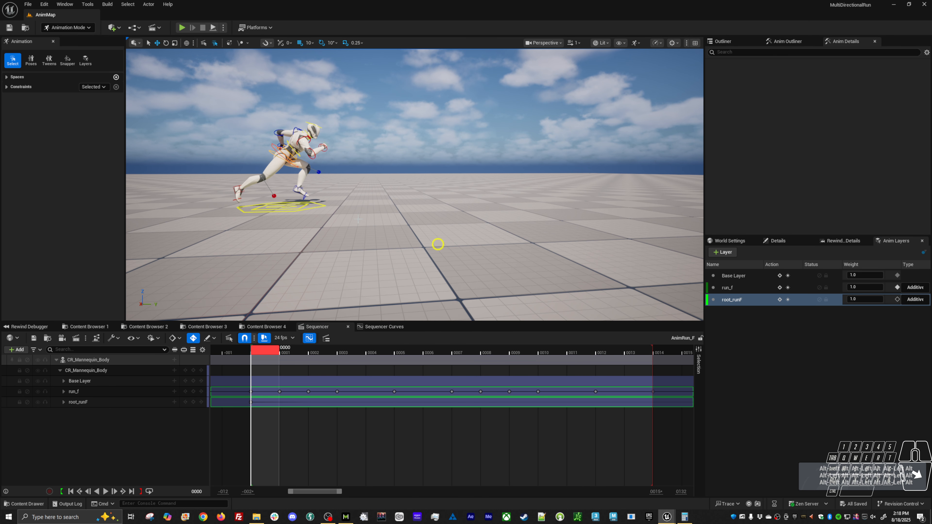
right_click(738, 287)
left_click(756, 326)
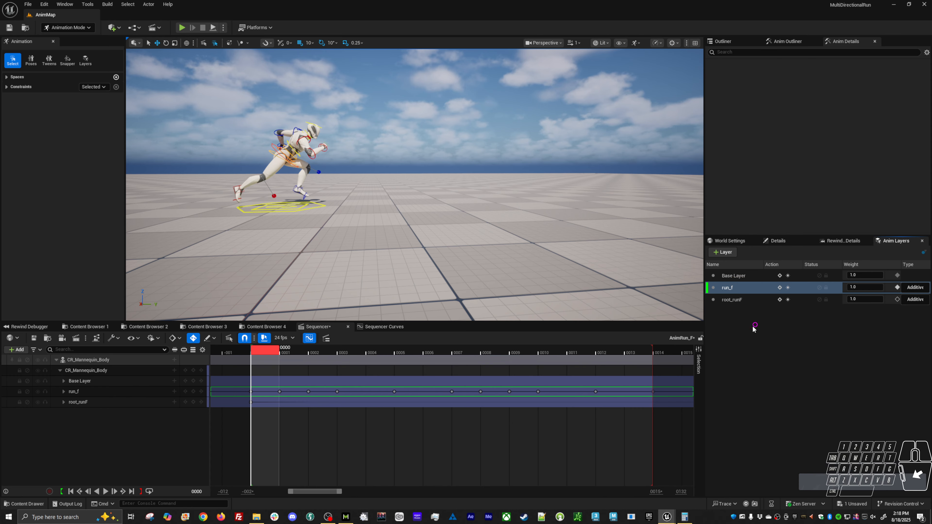
left_click(737, 298)
right_click(736, 303)
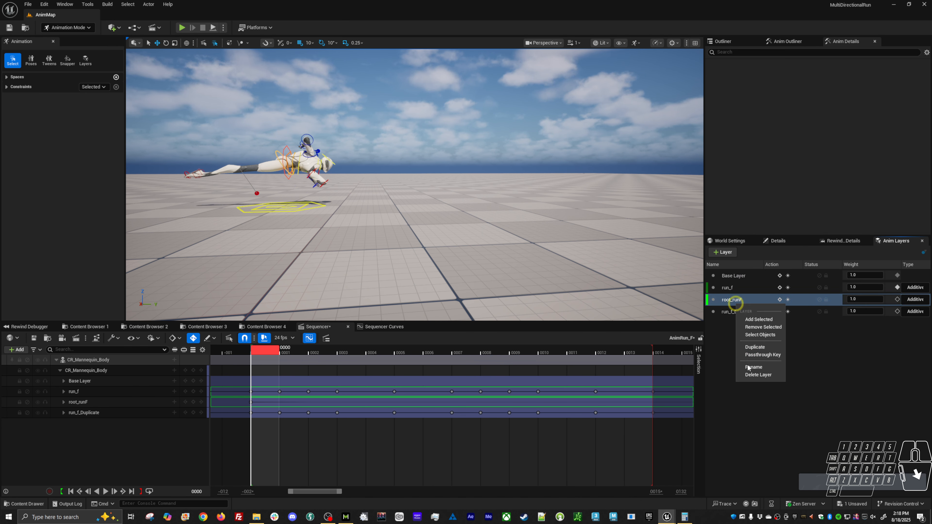
left_click(756, 344)
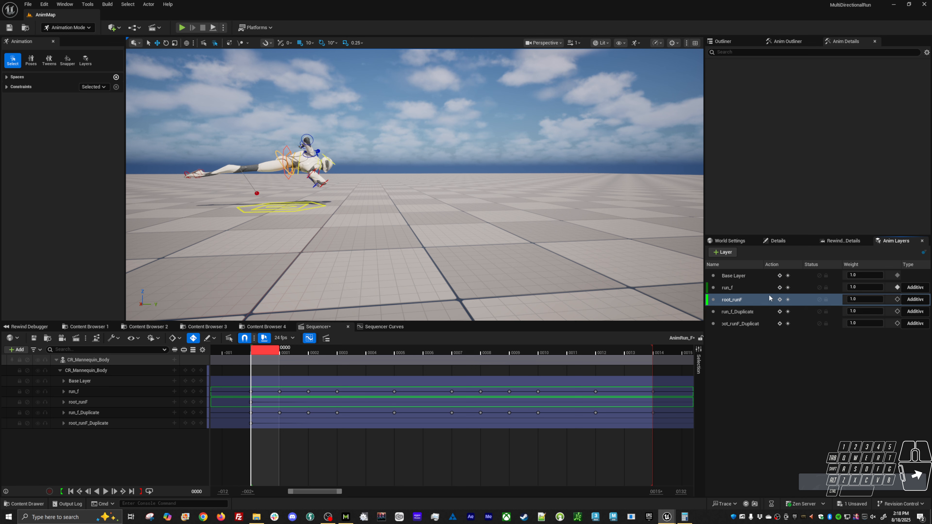
Mute the original run_f and root_runF layers, and briefly play back the run driven by the duplicates
left_click(820, 288)
left_click(820, 299)
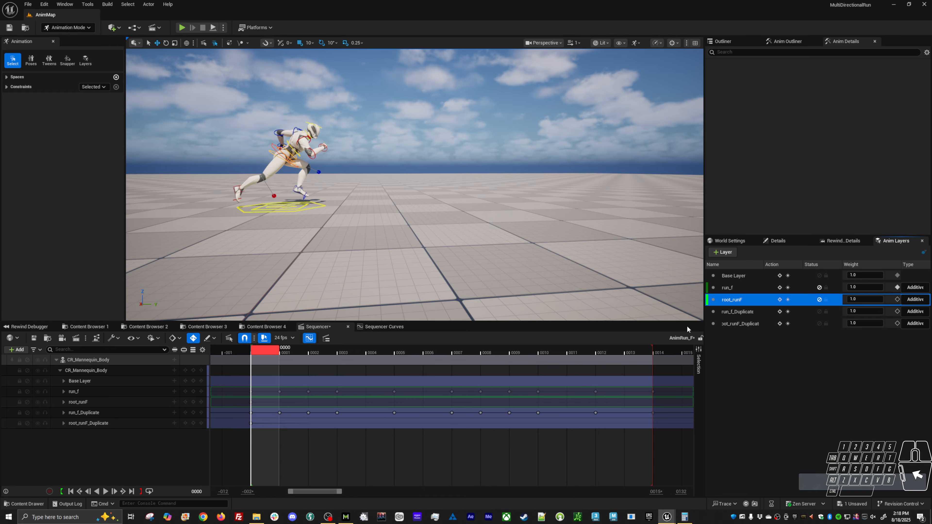
key("space")
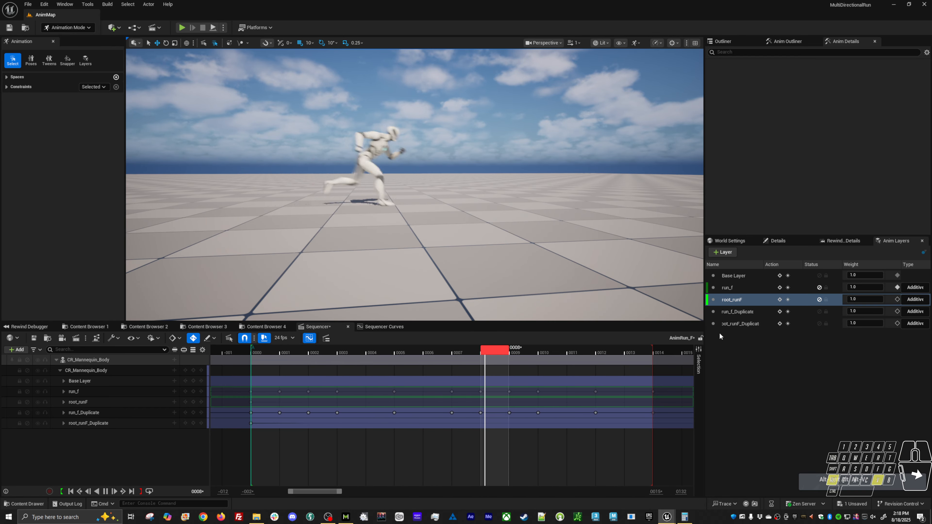
key("space")
Rename the duplicated run_f layer as run_B
right_click(745, 311)
left_click(776, 372)
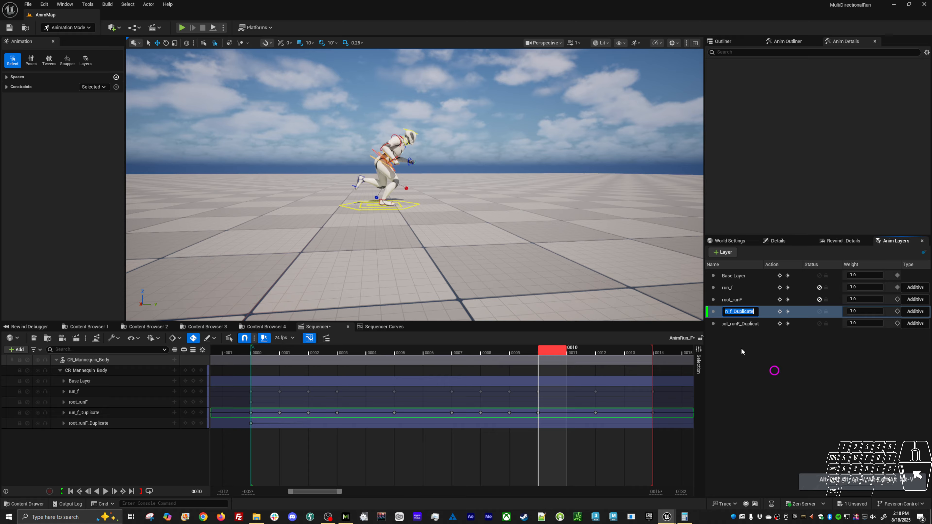
left_click(730, 311)
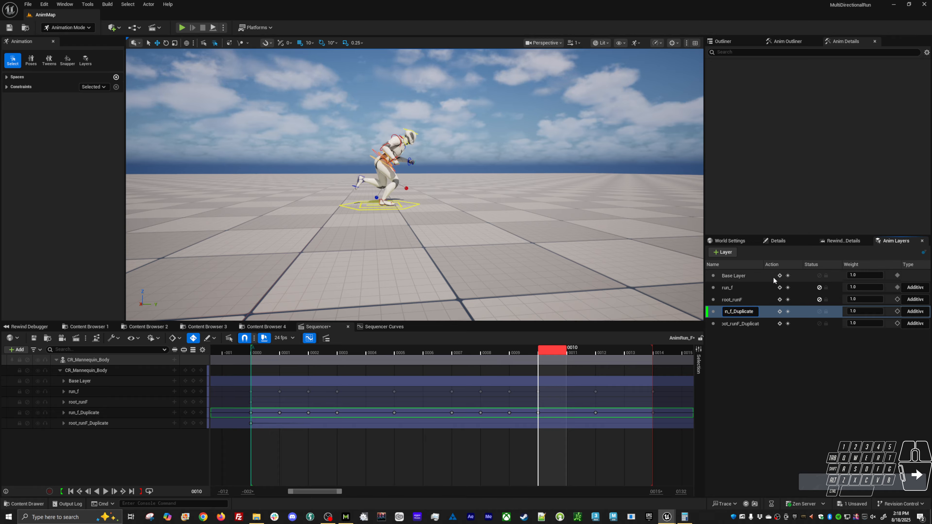
key("Delete")
type("B")
key("shift+End")
key("Delete")
key("Return")
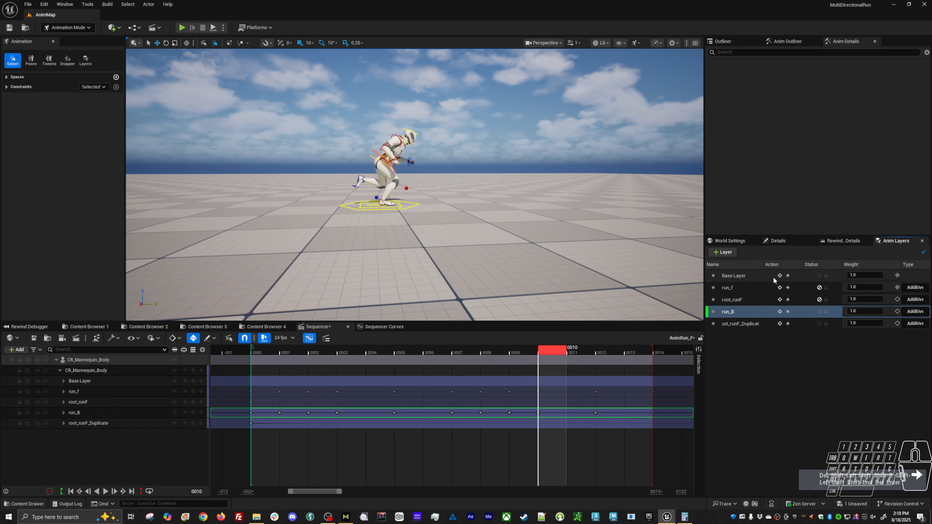
Rename the duplicated root_runF layer as root_run_B
right_click(743, 324)
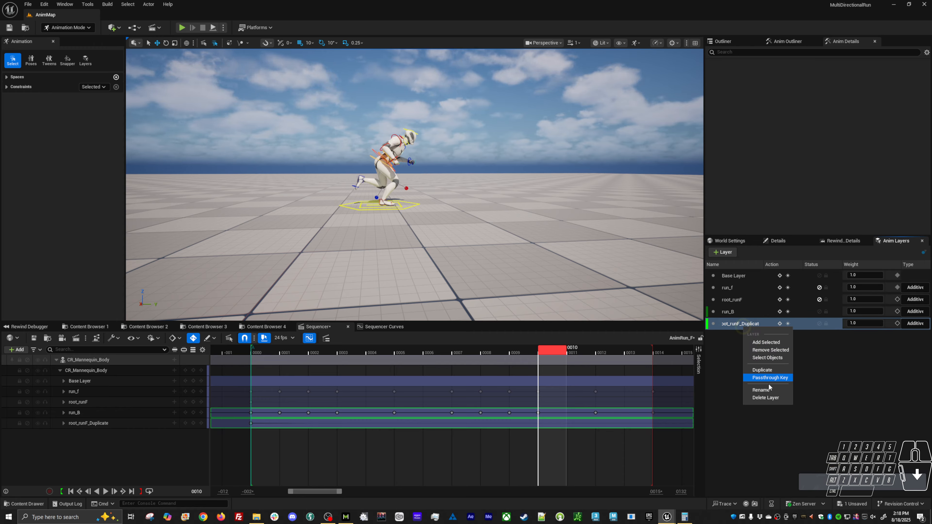
left_click(768, 389)
left_click(730, 328)
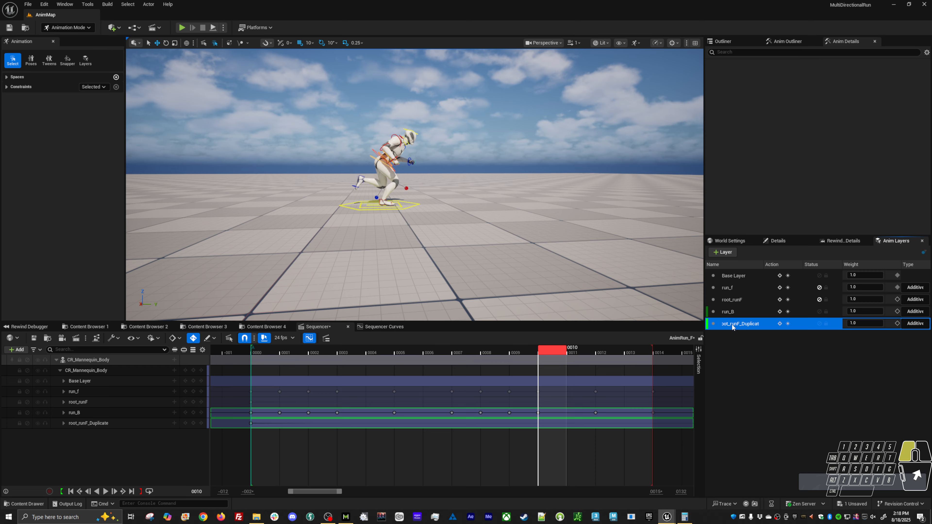
right_click(732, 327)
left_click(745, 388)
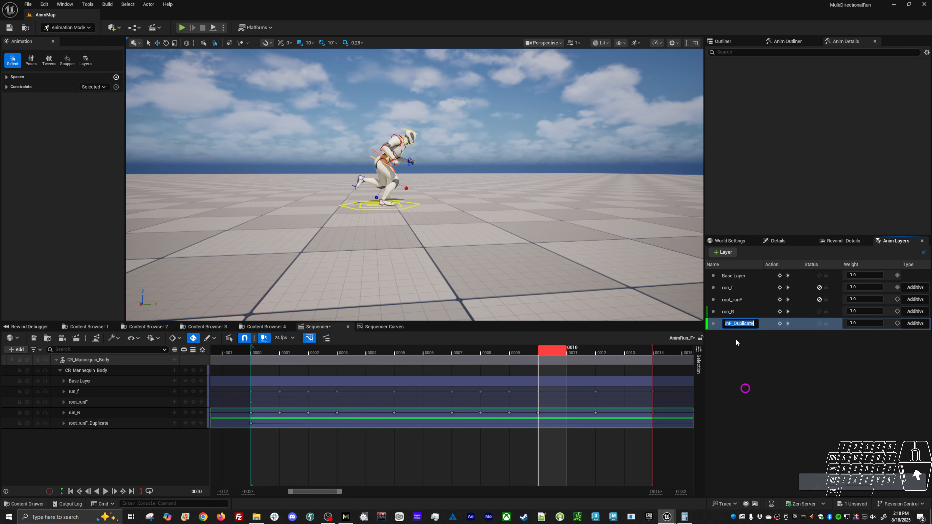
left_click(731, 325)
key("BackSpace")
type("B")
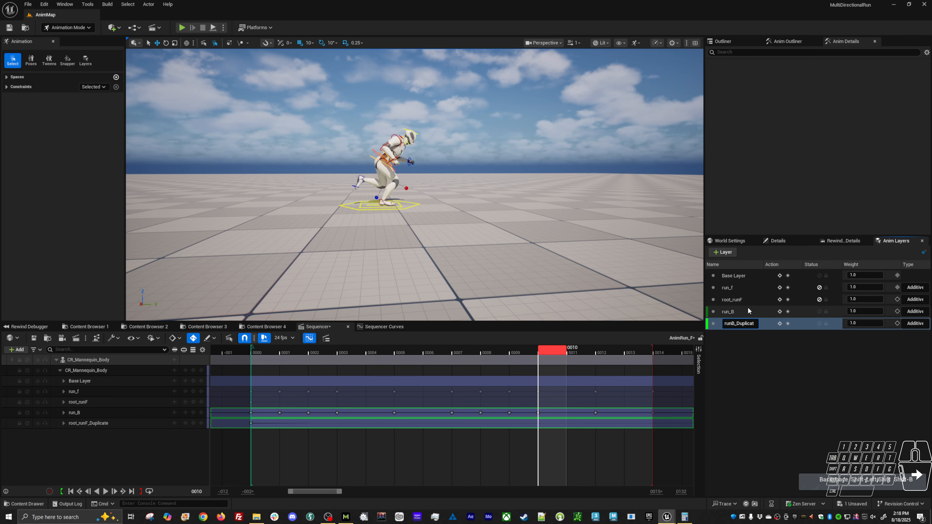
key("Left")
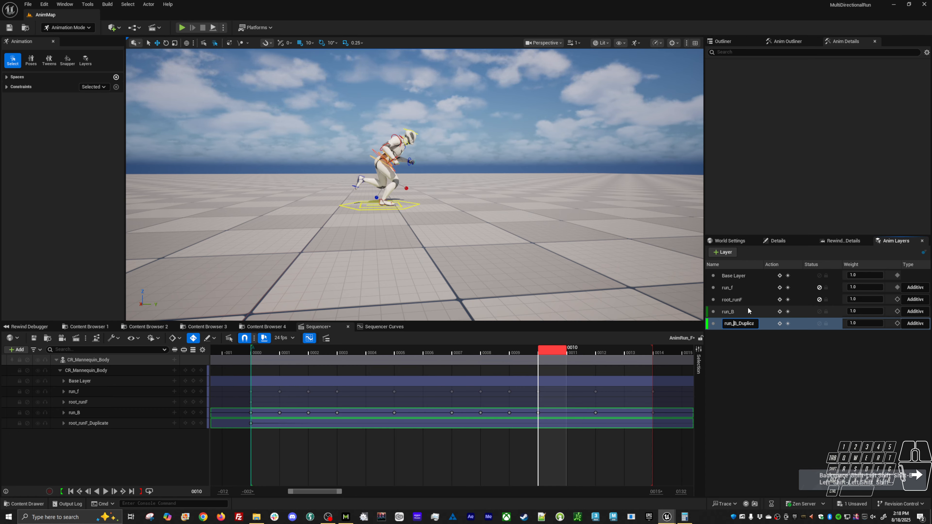
key("shift")
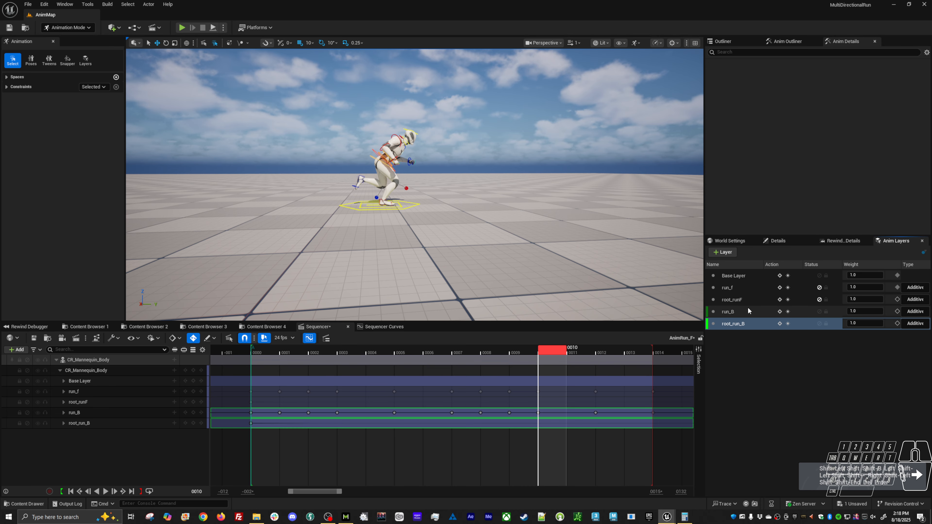
key("Return")
On the root_run_B layer, make global_ctrl's forward-travel key at frame 24 negative, about -415, so the character travels backward
left_click(438, 197)
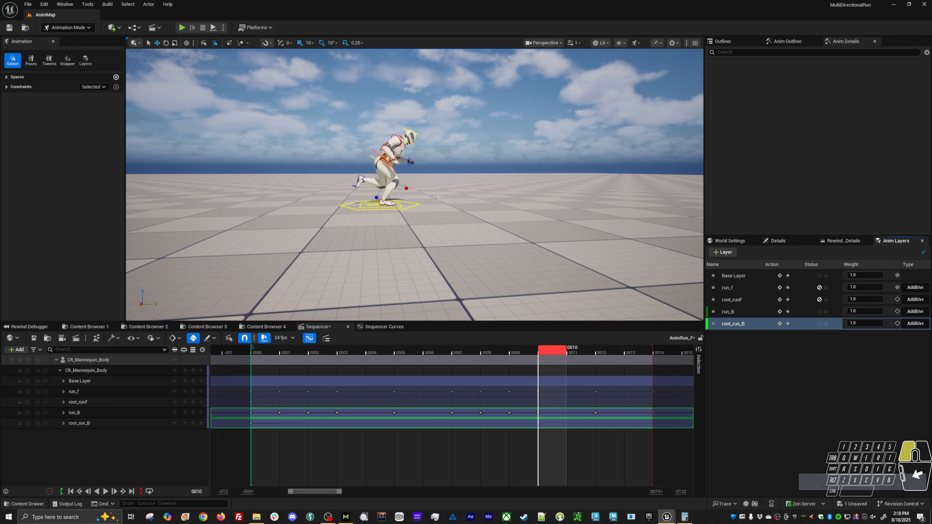
left_click_drag(413, 218, 413, 218)
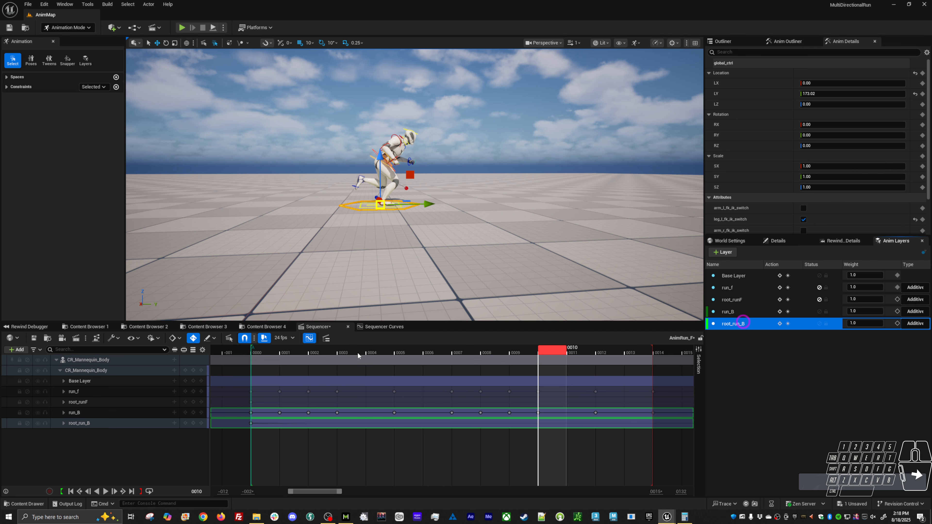
left_click(394, 330)
left_click_drag(667, 351, 667, 351)
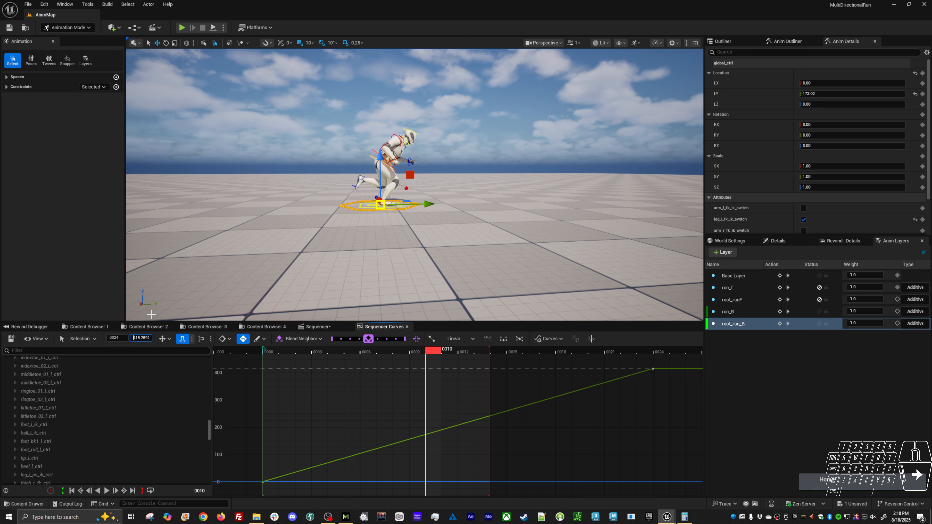
key("Return")
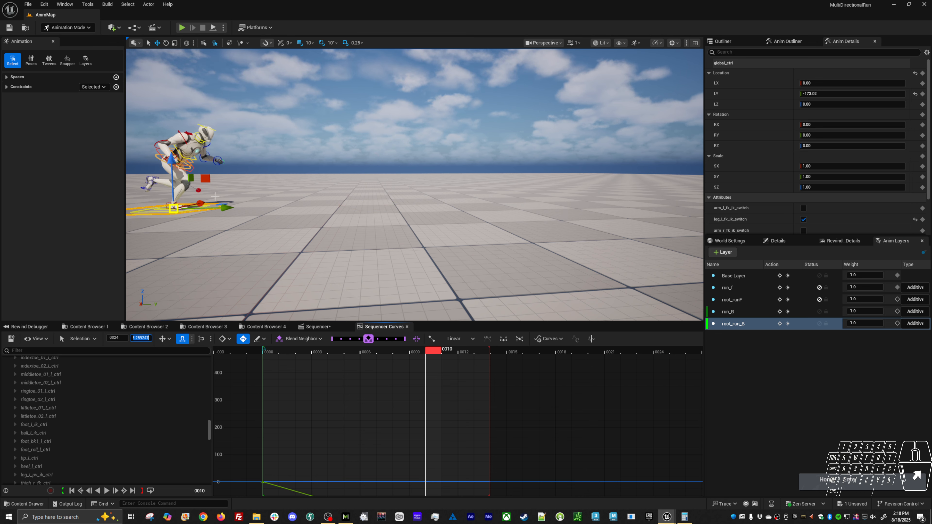
Play back the run and examine the reversed root travel
right_click_drag(347, 185, 315, 187, "alt")
key("alt+v")
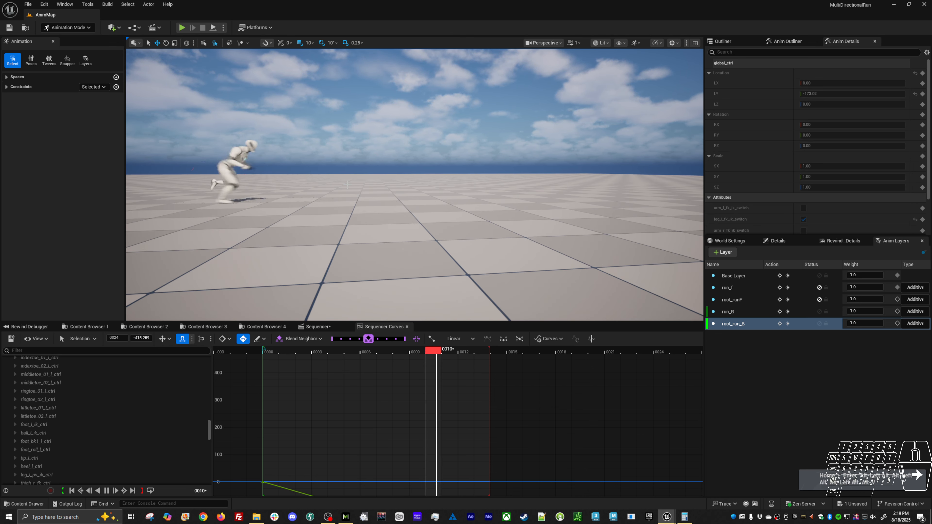
key("space")
left_click(728, 312)
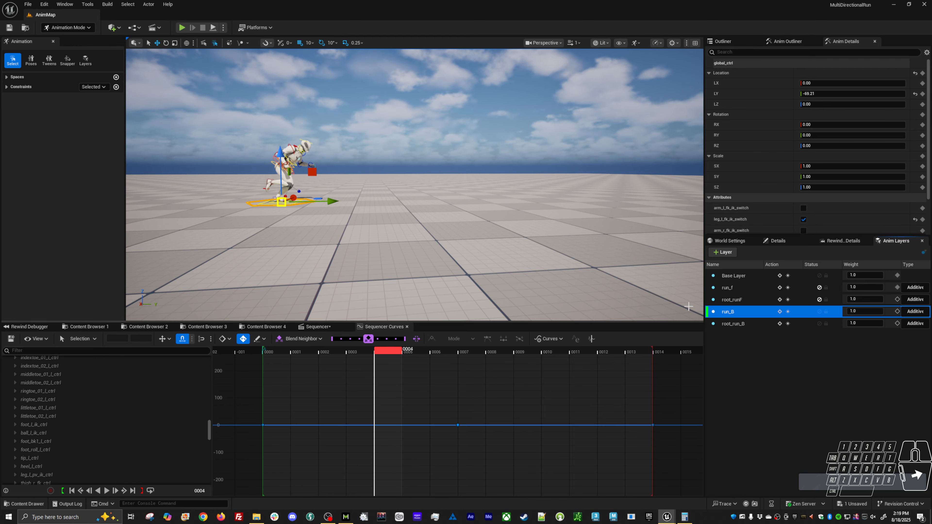
right_click(727, 313)
right_click(727, 313)
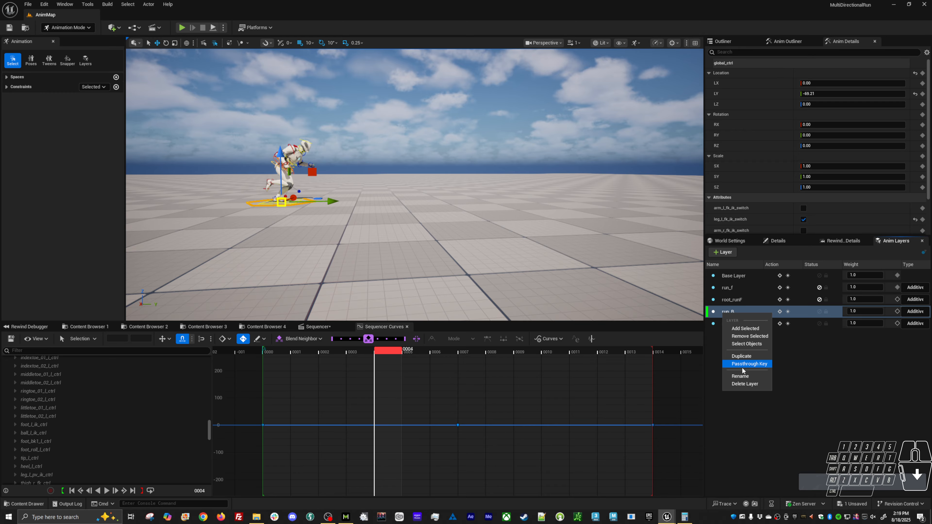
left_click(751, 341)
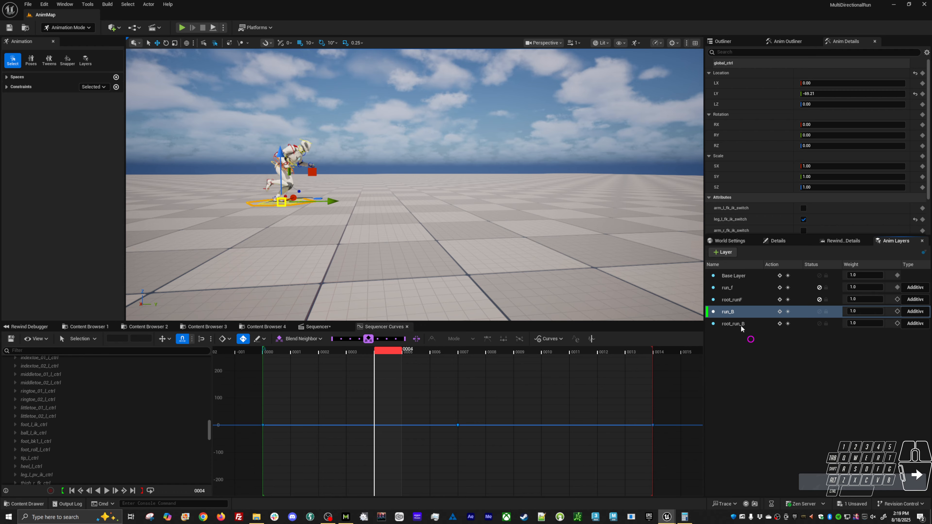
key("ctrl+z")
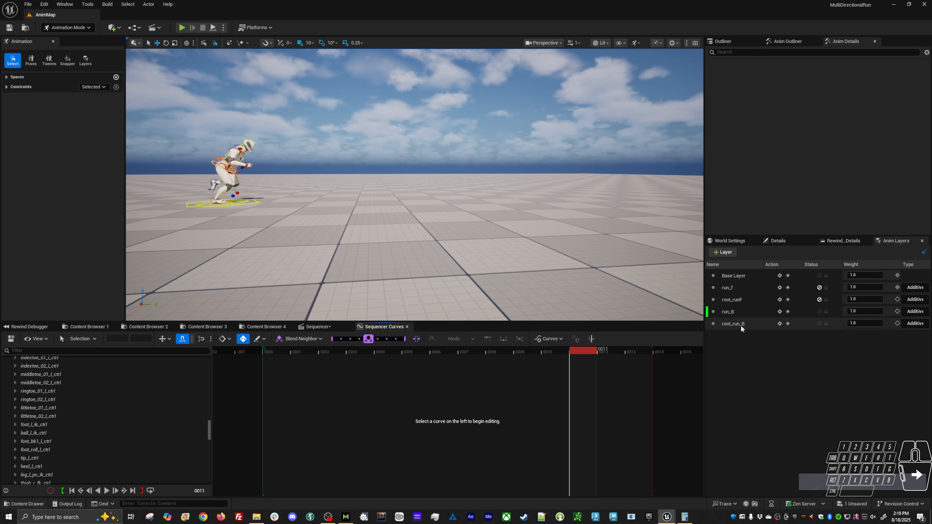
left_click_drag(374, 353, 612, 340)
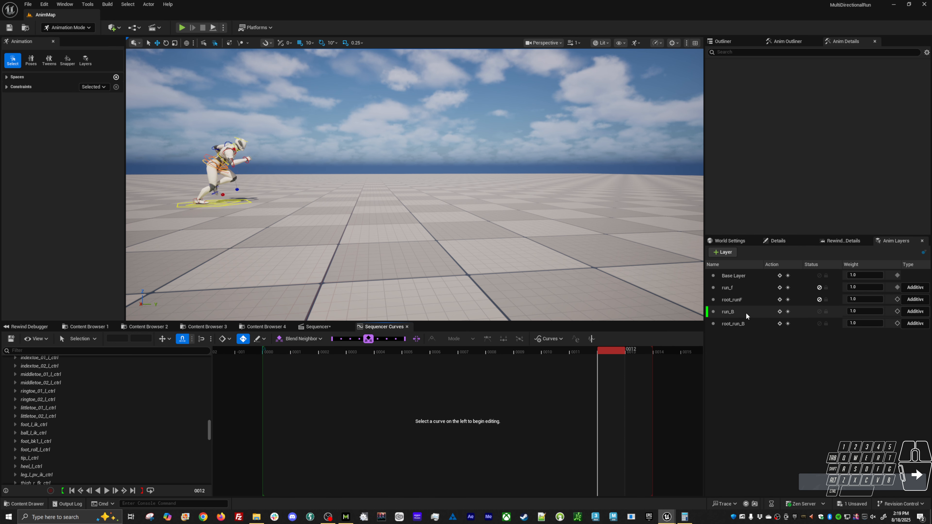
Select all controls on the run_B layer and delete their keys before frame 0 and after frame 14
right_click(745, 311)
left_click(769, 340)
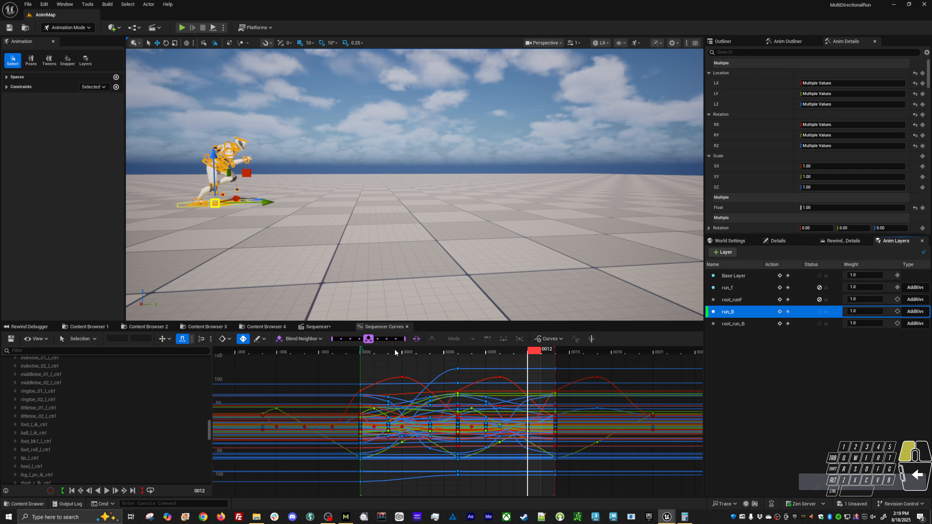
left_click_drag(395, 350, 370, 351)
key("alt+v")
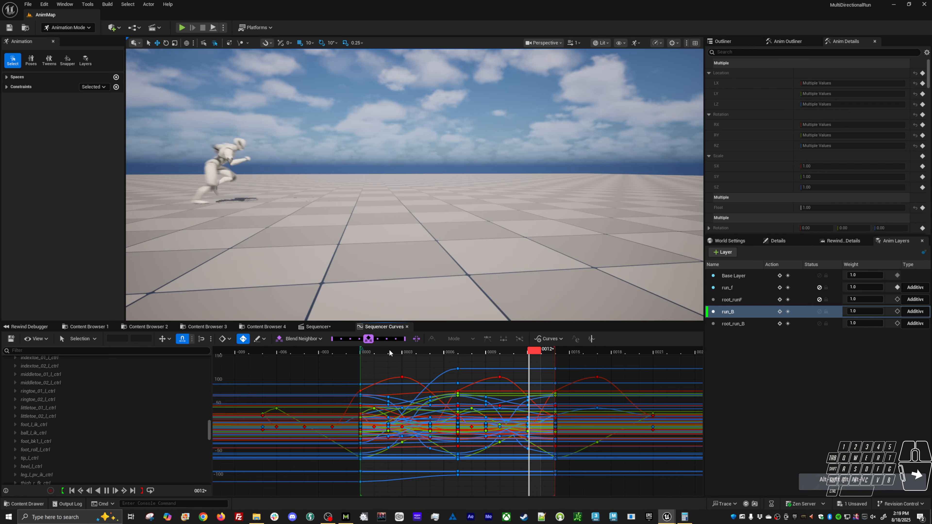
key("space")
left_click_drag(352, 377, 260, 495)
key("Delete")
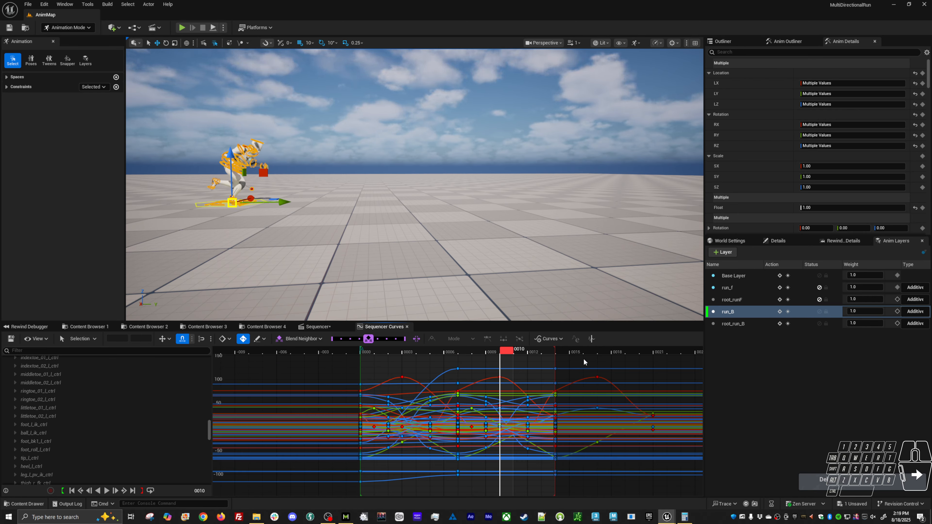
left_click_drag(583, 359, 679, 488)
key("Delete")
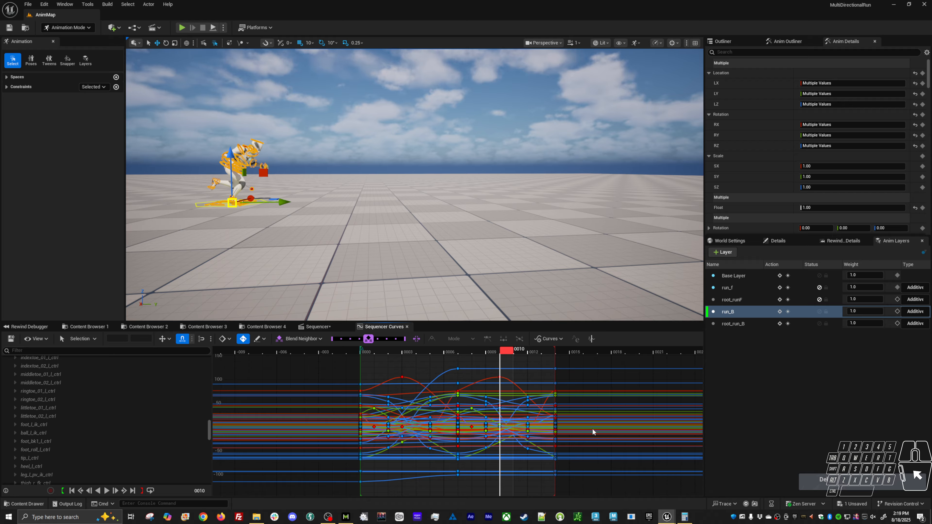
Mirror all run_B keys in time about frame 0 and shift them forward to span frames 0 to 14
key("space")
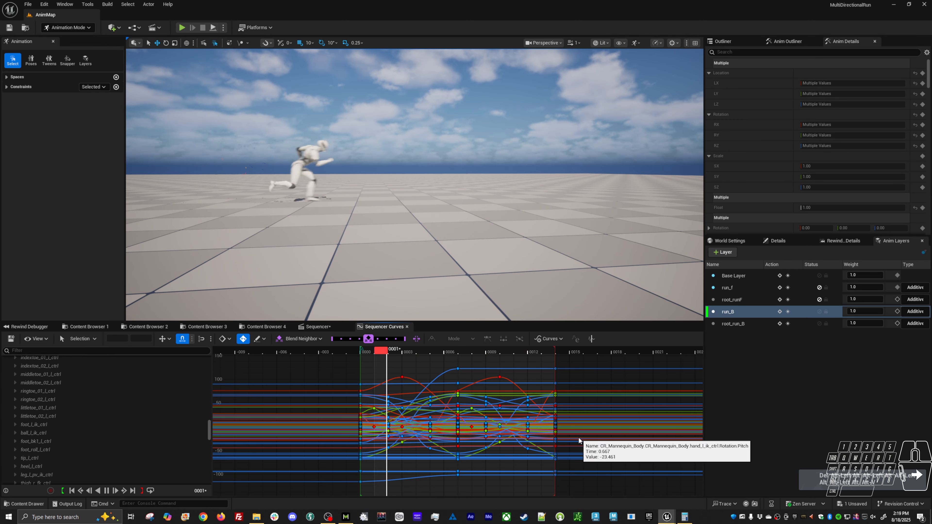
key("space")
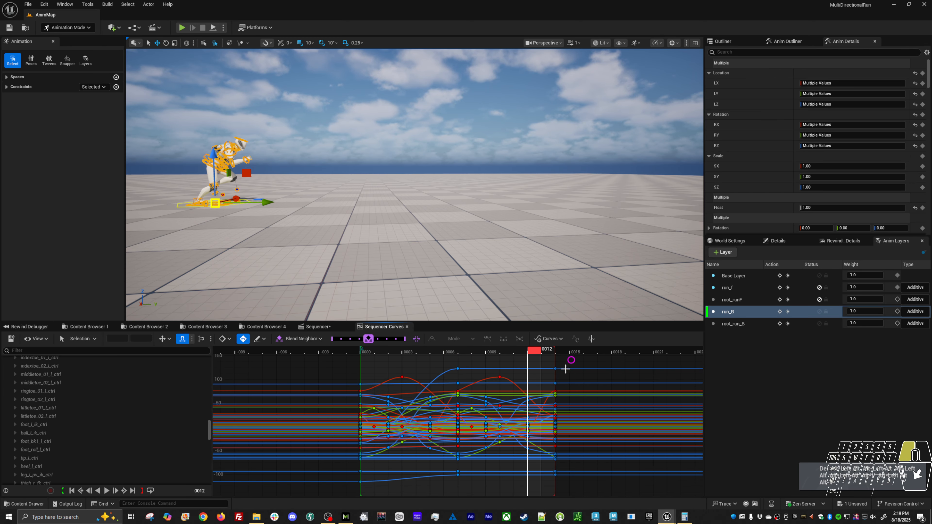
left_click_drag(566, 369, 355, 497)
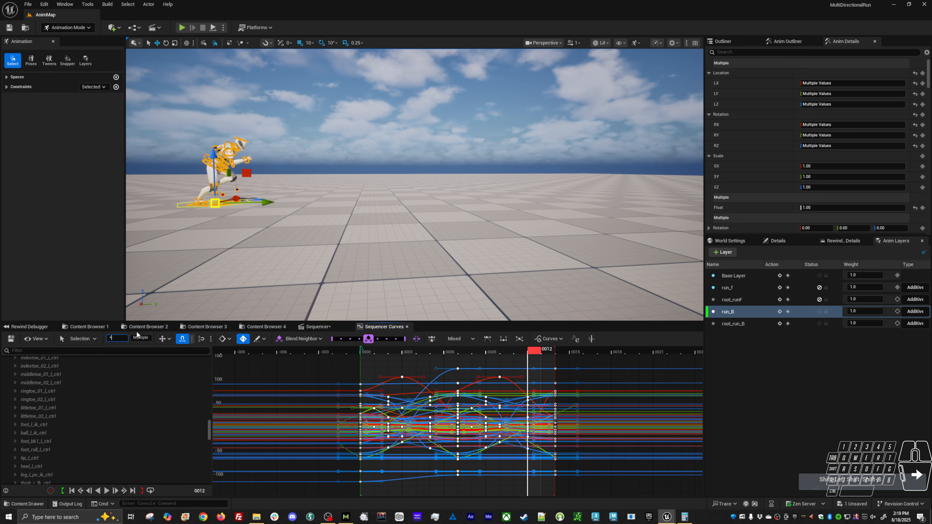
key("Return")
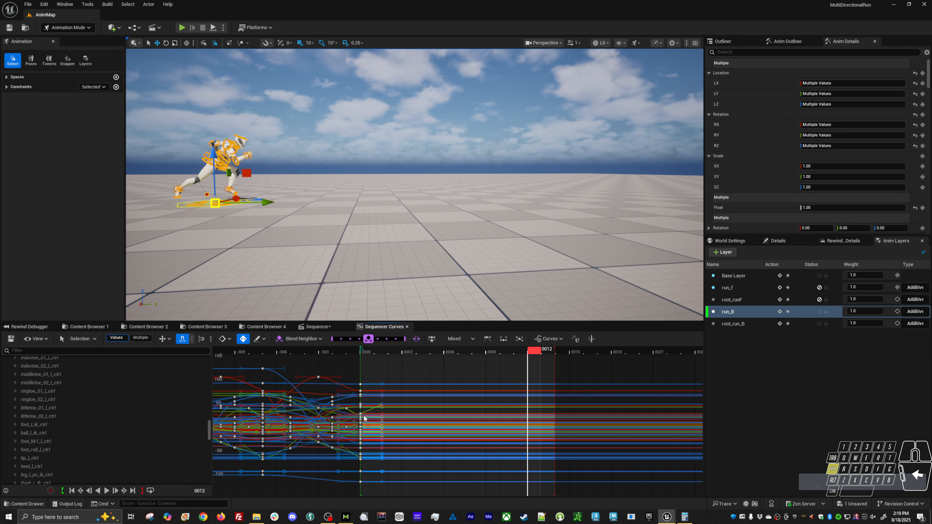
left_click_drag(365, 418, 518, 420, "shift")
middle_click_drag(519, 419, 557, 405, "shift")
Play back the time-reversed run cycle and examine the character's starting pose up close at frame 0
key("alt+v")
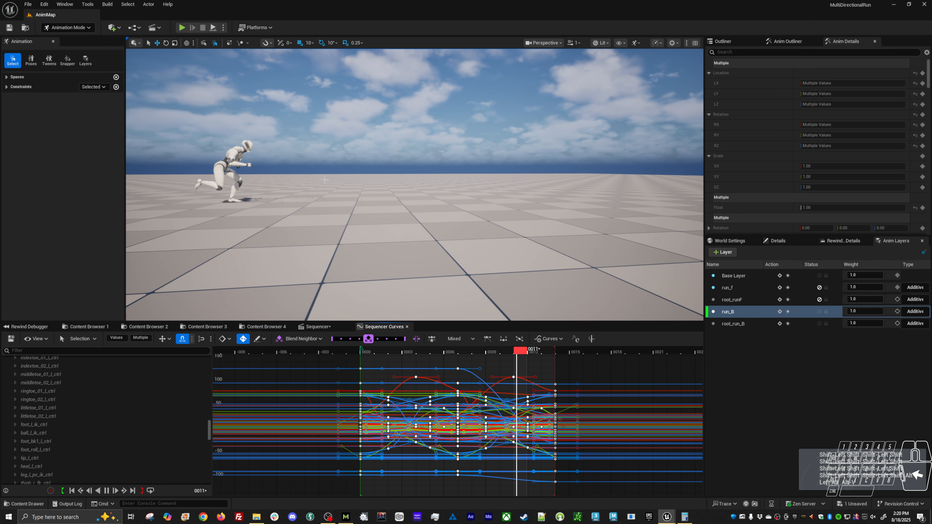
middle_click_drag(333, 225, 370, 230, "alt")
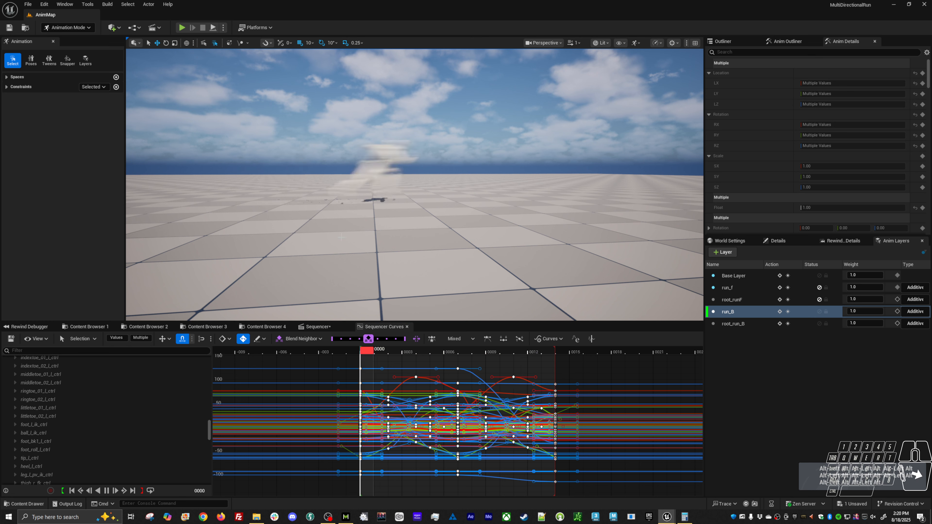
key("alt+v")
left_click(368, 349)
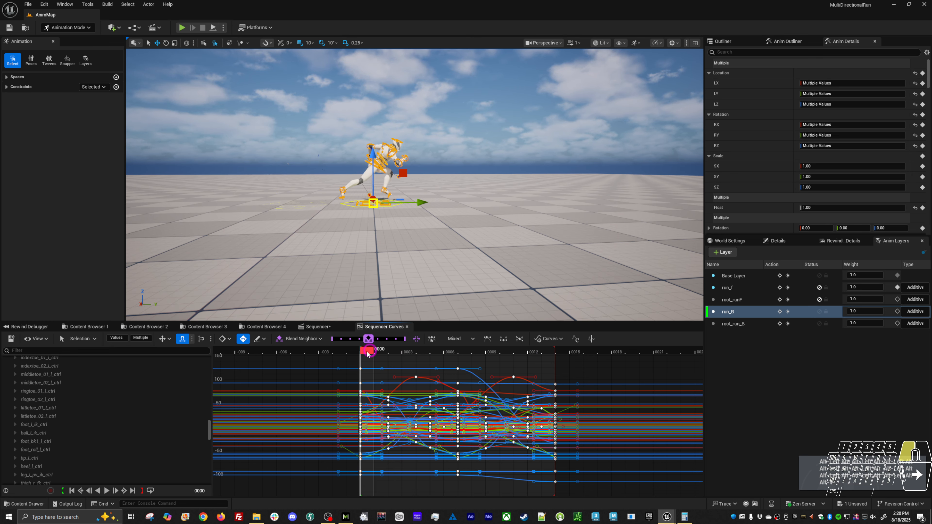
right_click_drag(378, 257, 398, 265, "alt")
right_click_drag(394, 177, 418, 191, "alt")
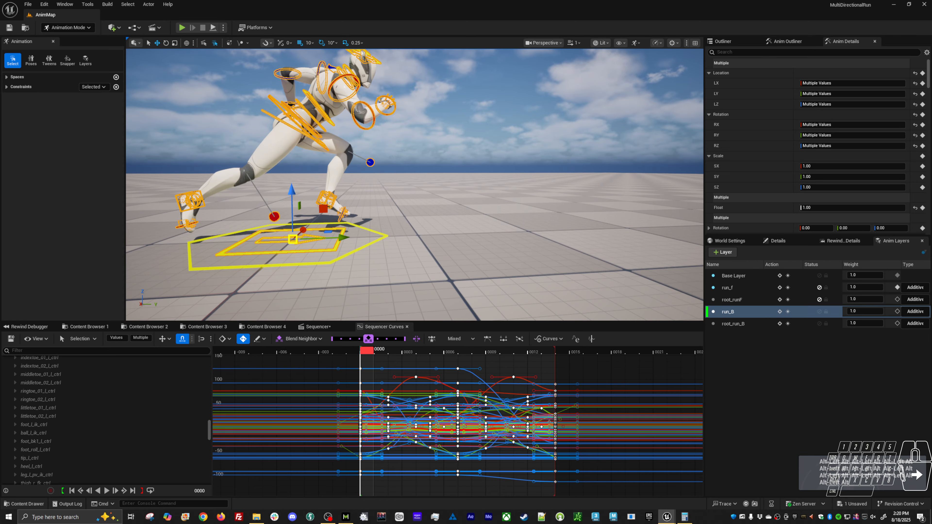
Select body_ctrl and replay the cycle to examine how the body leans while travelling backward
left_click(415, 131)
left_click(272, 97)
right_click_drag(401, 253, 388, 244, "alt")
left_click_drag(387, 244, 383, 216, "alt")
key("alt+v")
right_click_drag(387, 245, 360, 204, "alt")
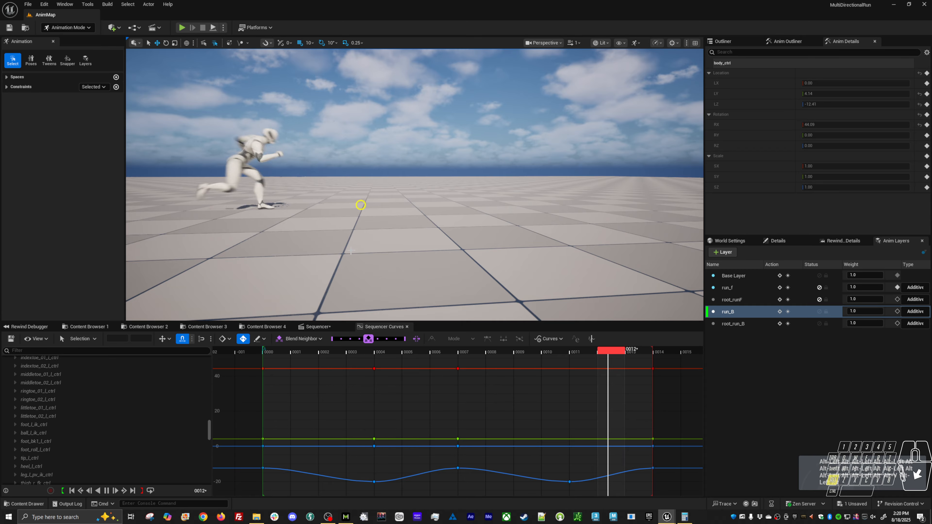
middle_click_drag(360, 204, 364, 258, "alt")
key("alt+v")
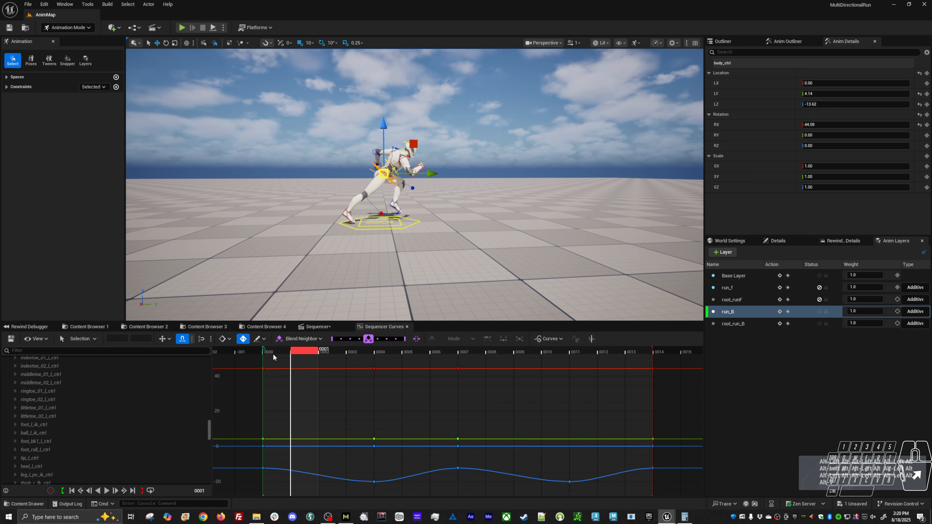
Lower all of body_ctrl's RX rotation keys on run_B to about 20 to reduce the forward lean
left_click(267, 352)
left_click_drag(355, 253, 352, 259, "alt")
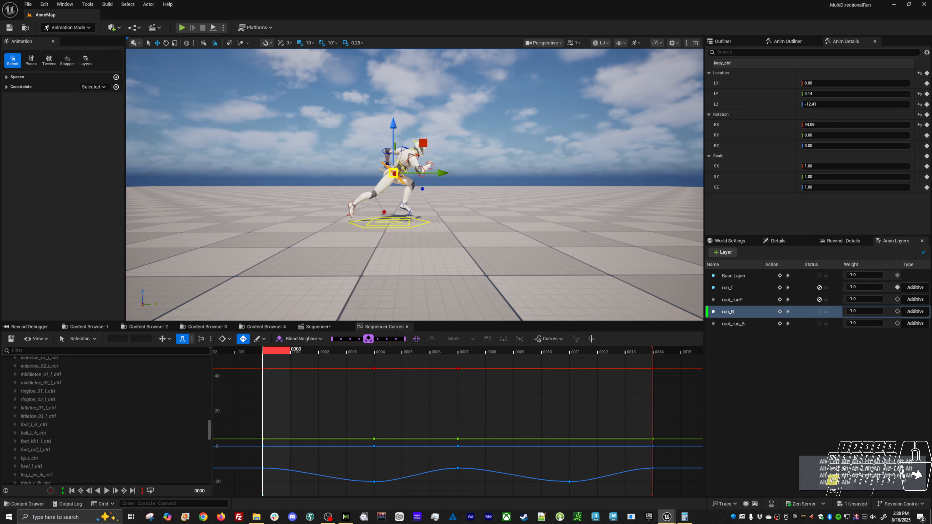
left_click(784, 37)
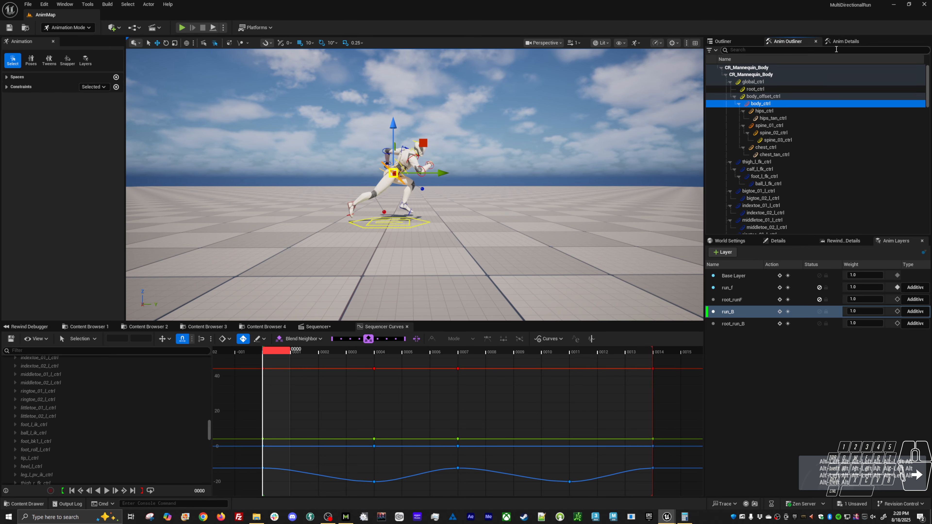
left_click(842, 41)
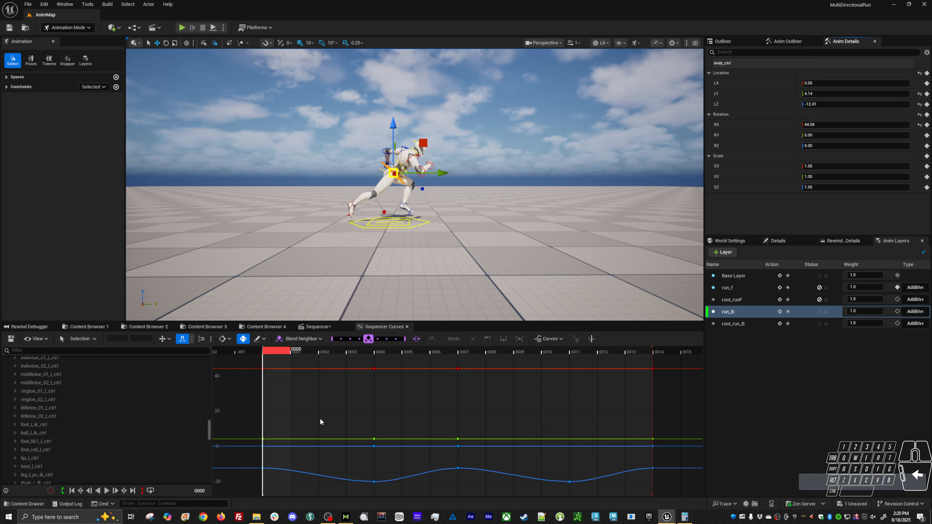
left_click(343, 369)
middle_click_drag(407, 395, 426, 415, "shift")
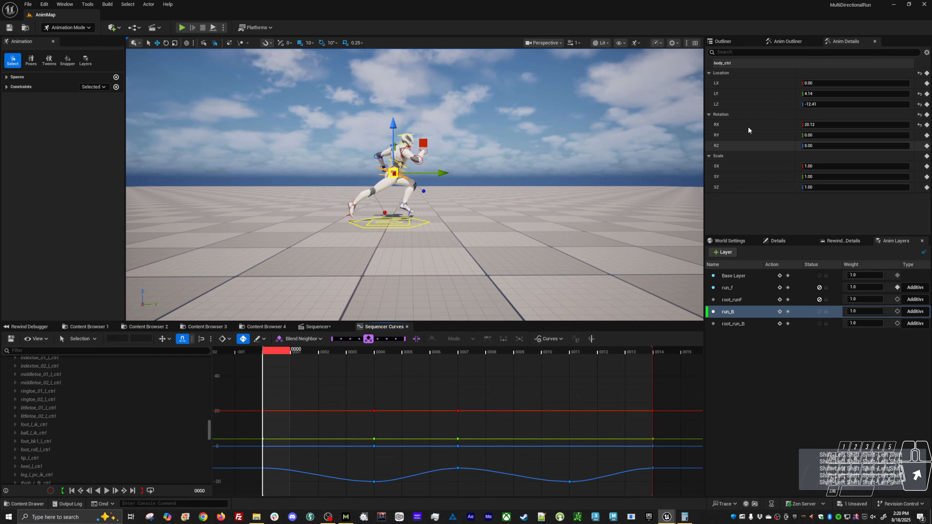
Isolate body_ctrl's LY curve, shift all its keys down to about -10, and play back the run
left_click(745, 96)
left_click(325, 426)
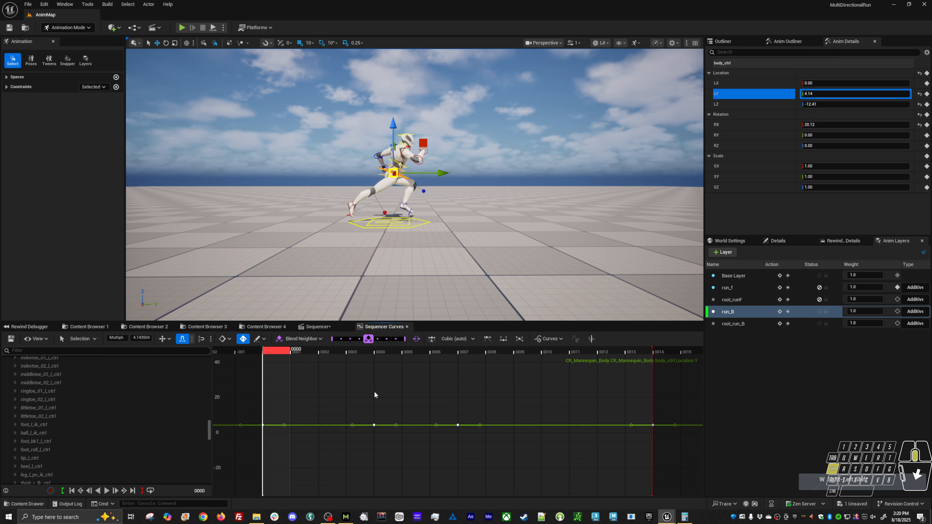
middle_click_drag(374, 392, 381, 402, "shift")
scroll(380, 399, "down", 1, "shift")
key("space")
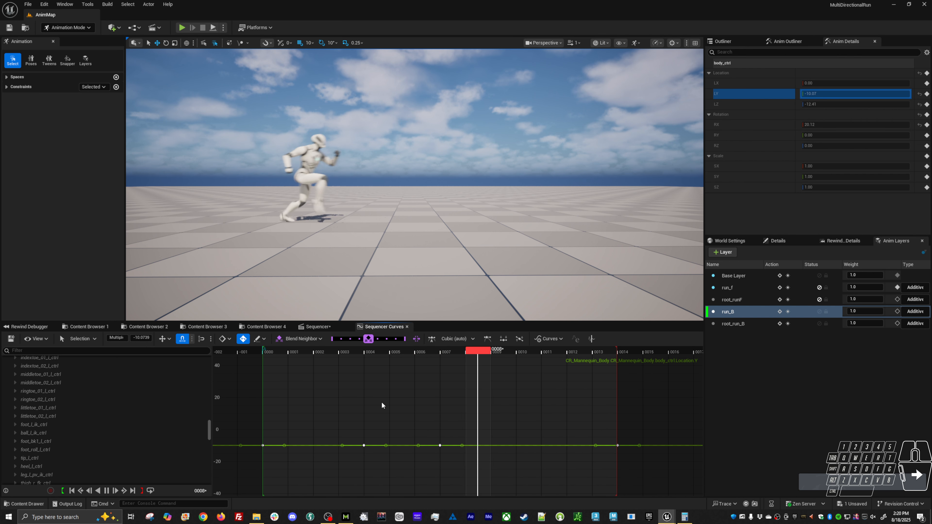
key("space")
Raise all of head_ctrl's RX rotation keys to about -10.7 and play back the run
left_click(345, 133)
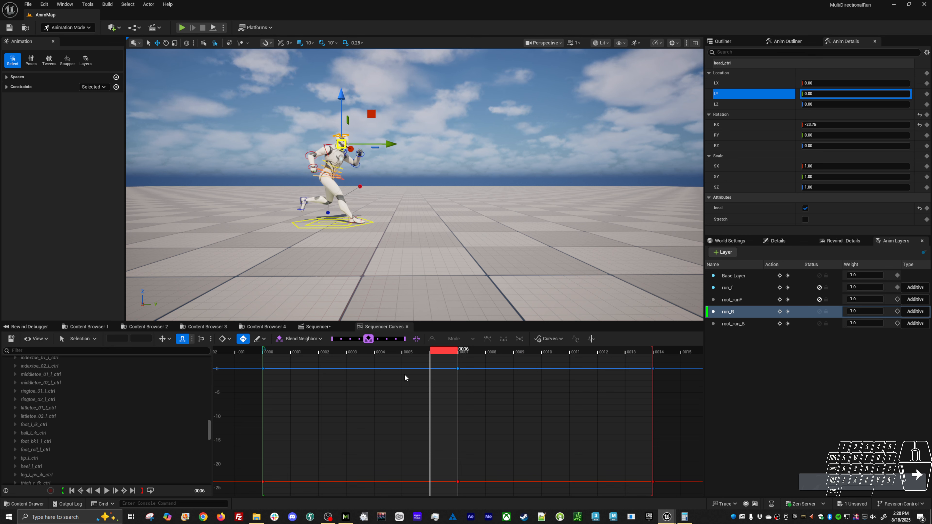
key("e")
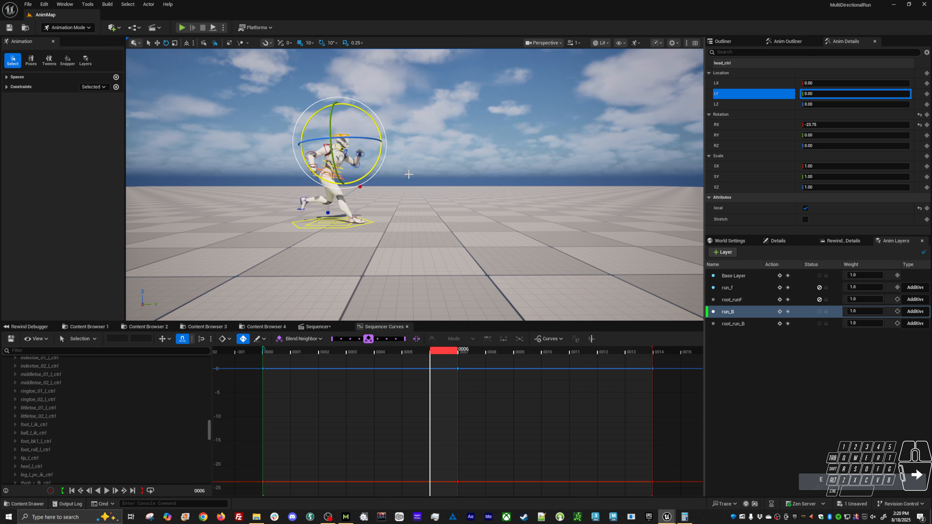
left_click(744, 122)
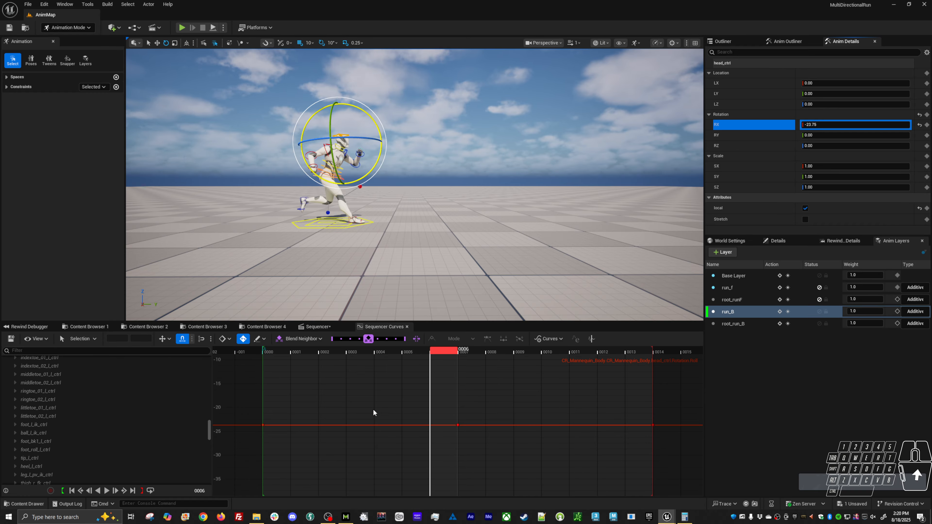
left_click_drag(374, 410, 351, 454)
key("w")
middle_click_drag(411, 383, 435, 407, "shift")
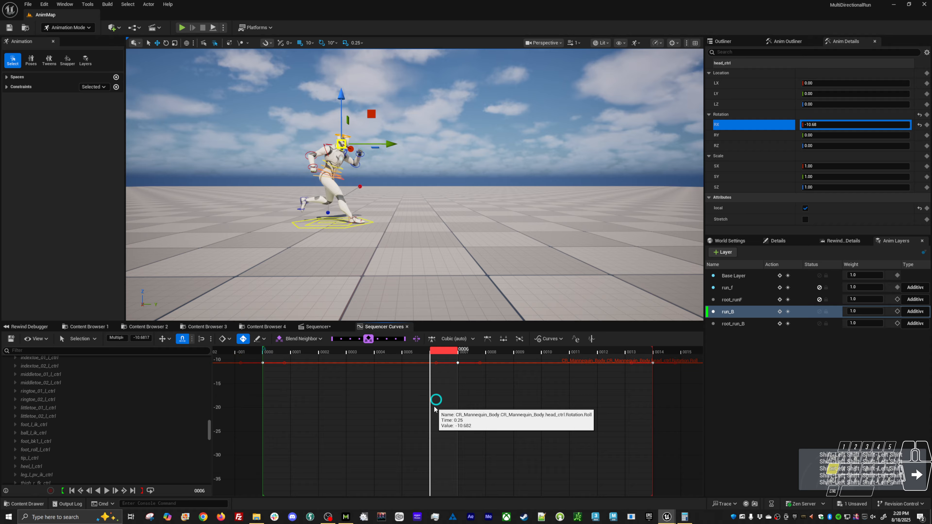
key("space")
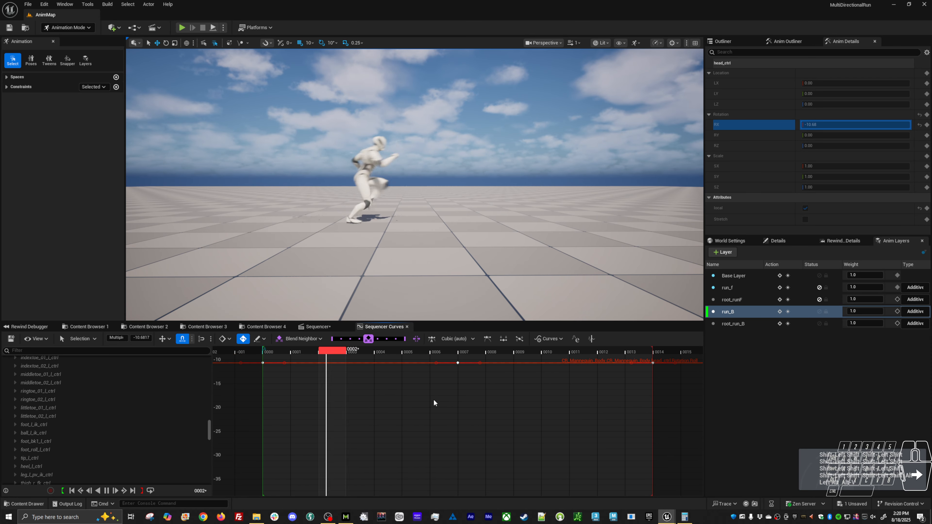
key("space")
Lower all of body_ctrl's RX rotation keys to about -5 so the body leans back
left_click(343, 180)
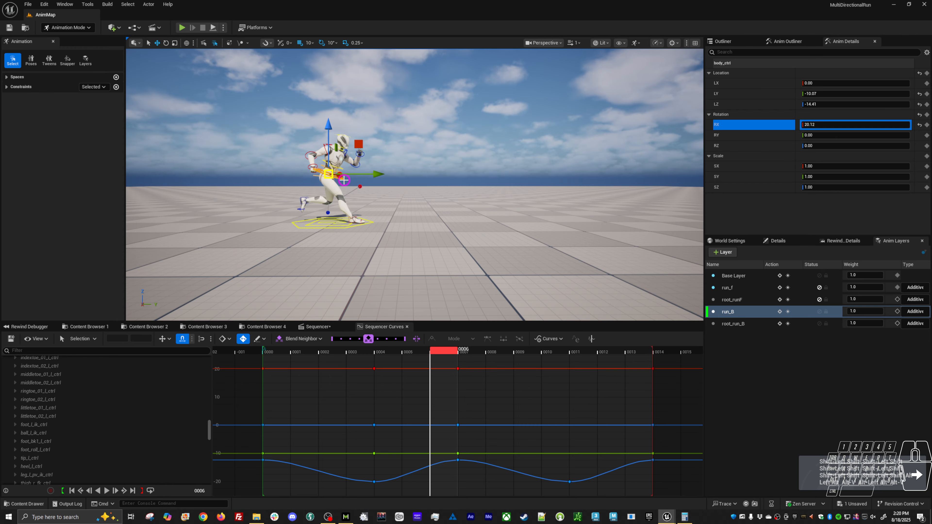
left_click_drag(329, 359, 323, 391)
middle_click_drag(376, 373, 396, 429, "shift")
mouse_move(396, 430)
left_mouse_down("shift")
mouse_move(395, 439)
mouse_move(394, 427)
left_mouse_up("shift")
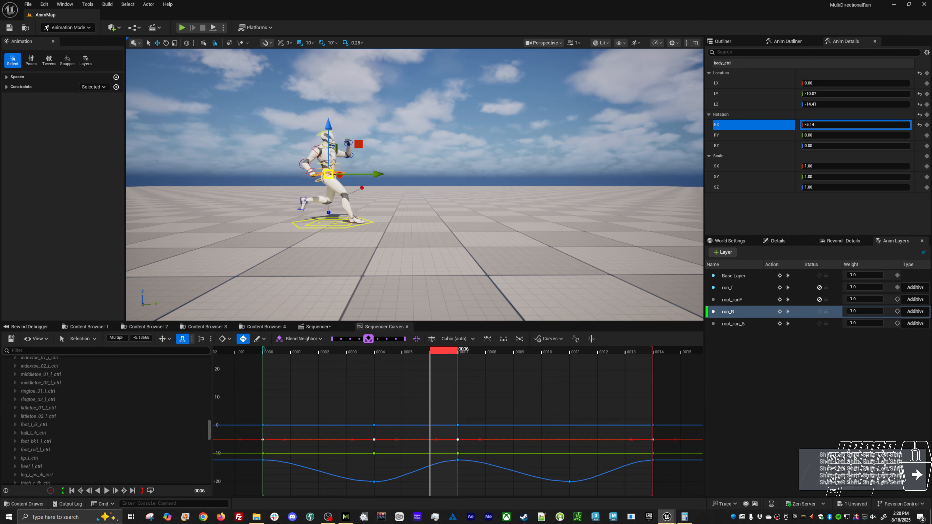
Raise the whole RX rotation curve of spine_03_ctrl to about 17.9 at frame 6 to bend the upper spine forward
left_click(339, 163)
key("w")
left_click_drag(355, 389, 350, 410)
middle_click_drag(362, 371, 361, 384, "shift")
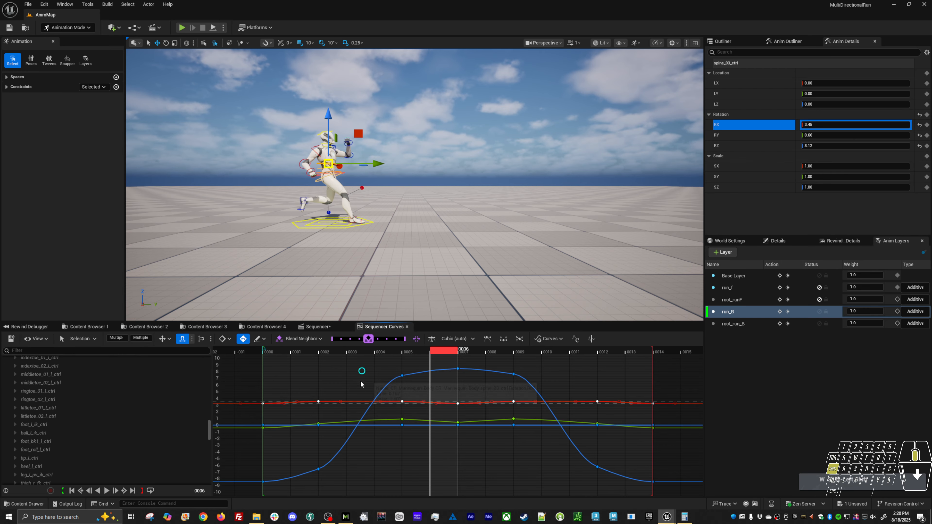
left_click_drag(361, 384, 373, 350, "shift")
left_click_drag(368, 393, 370, 376, "shift")
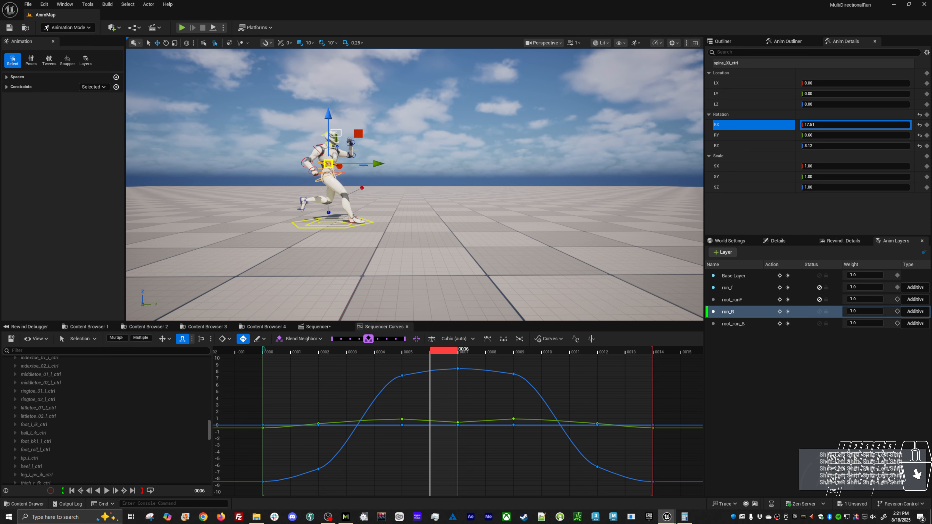
Shift all of head_ctrl's RX rotation keys to about 12.4 and play back the run
left_click_drag(331, 129, 341, 136)
left_click_drag(358, 431, 364, 490)
middle_click_drag(397, 426, 395, 458, "shift")
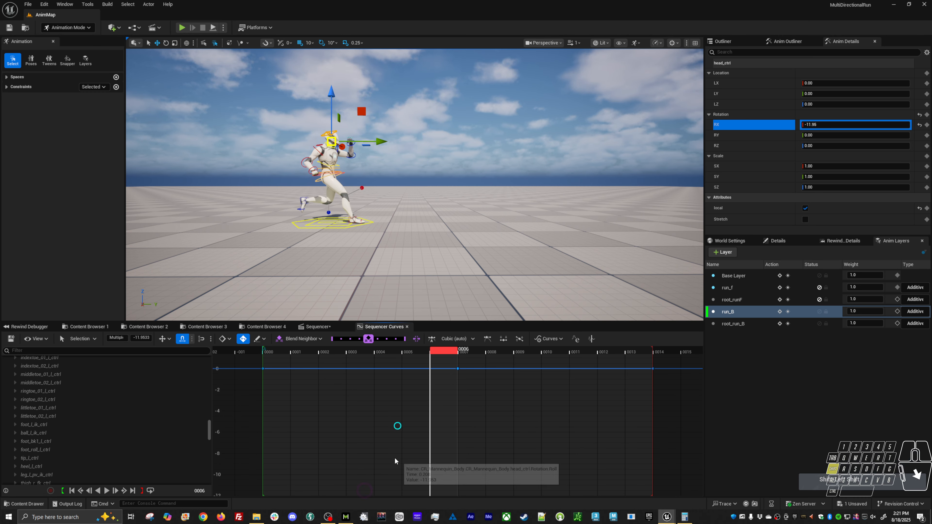
left_click_drag(395, 459, 410, 421, "shift")
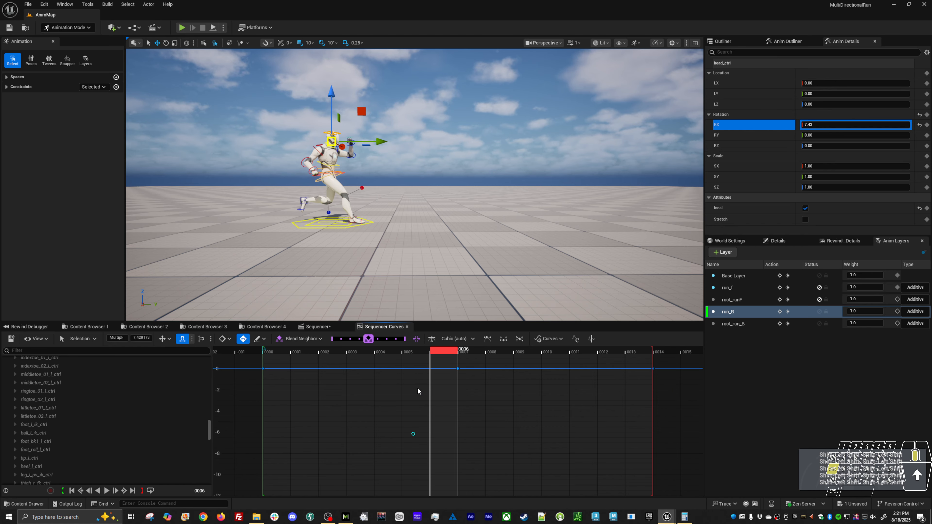
key("space")
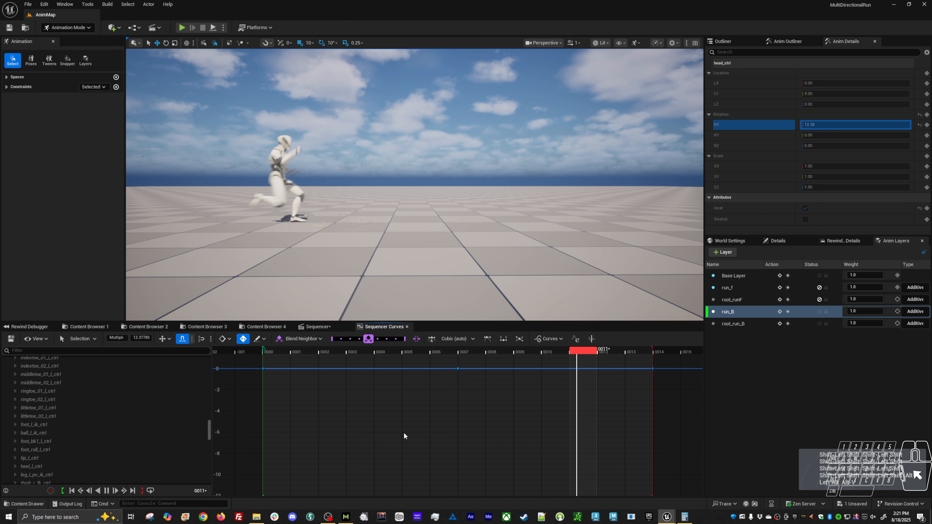
key("space")
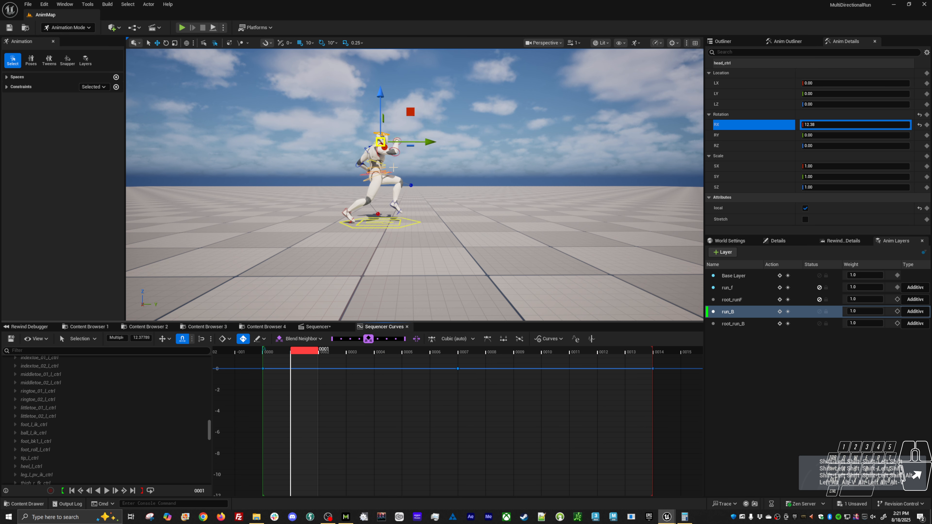
Isolate the RZ rotation curves of both upper-arm FK controls and scrub the opening frames to examine the arm swing
left_click(378, 149)
left_click(368, 150, "shift")
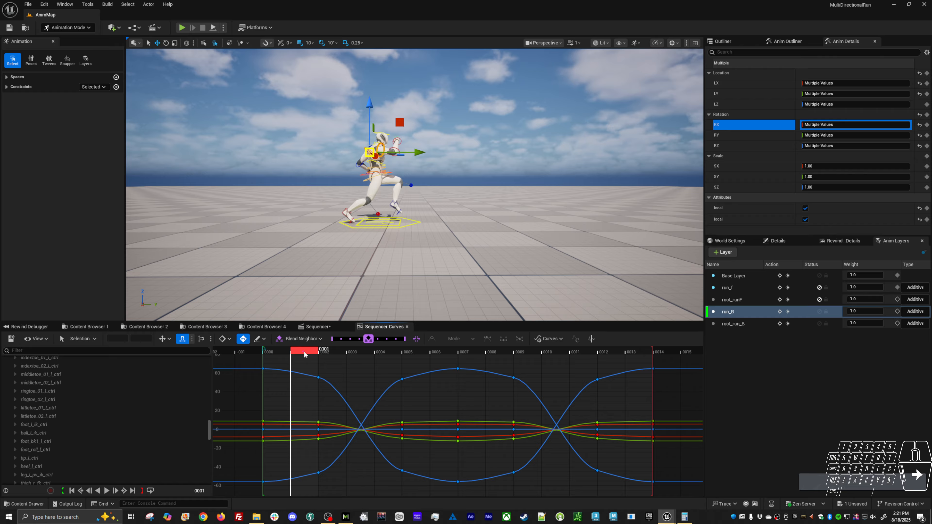
key("e")
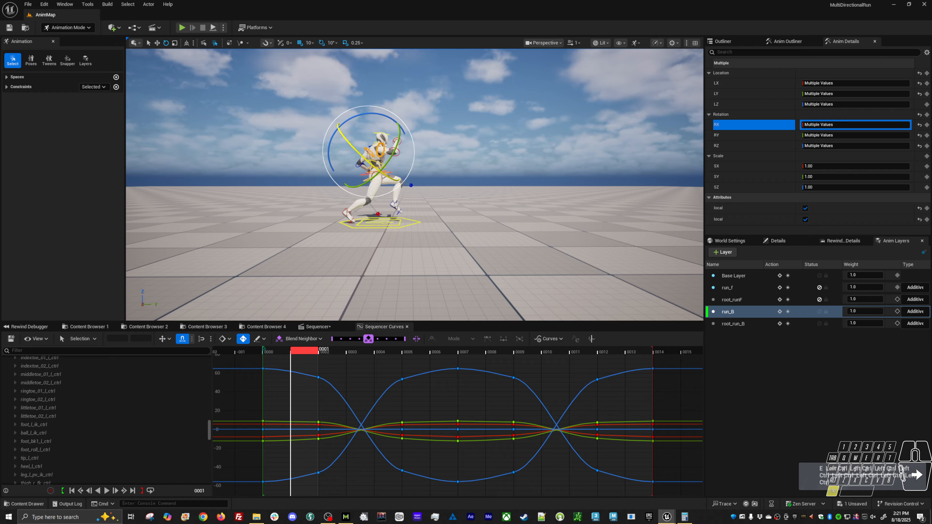
left_click(740, 144)
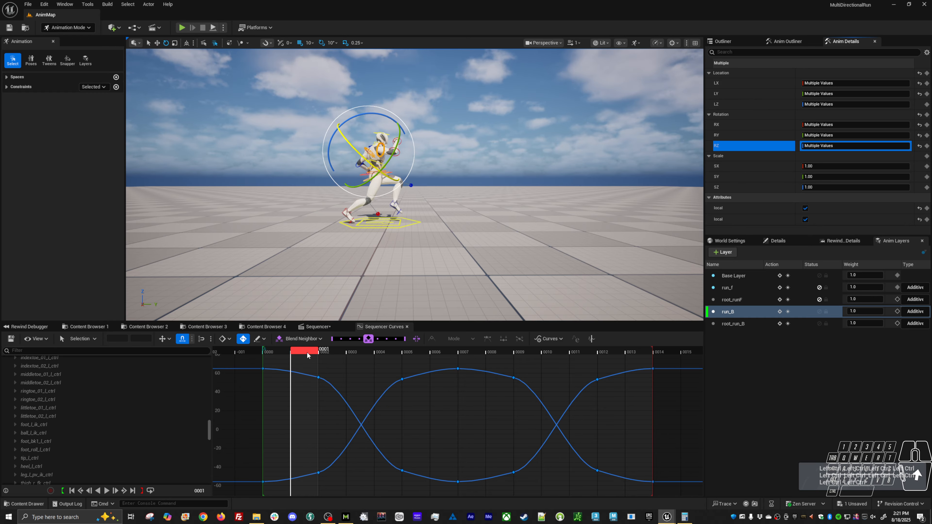
left_click_drag(307, 353, 347, 369)
left_click(505, 232)
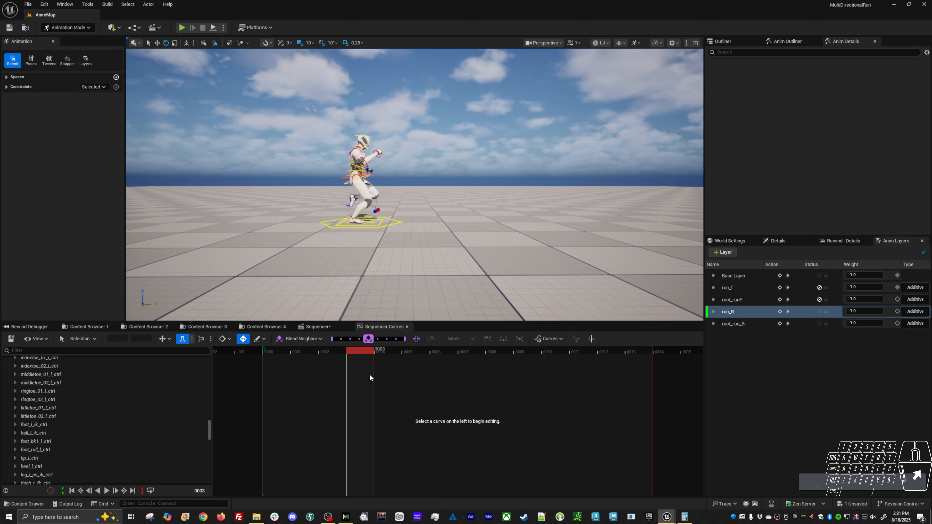
Examine the right upper arm's swing close up from the side, playing the run and scrubbing to frame 2
left_click_drag(404, 190, 322, 190, "alt")
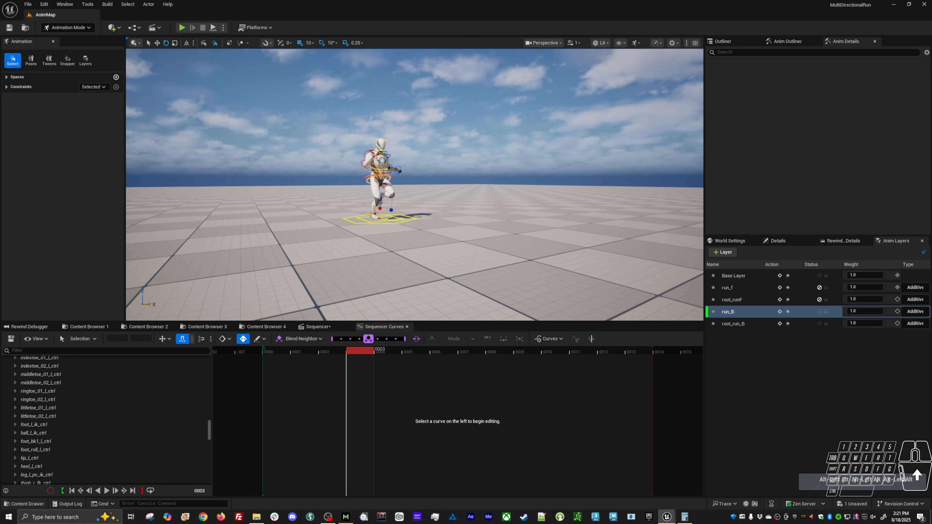
left_click(367, 152)
key("f")
right_click_drag(368, 154, 323, 157, "alt")
left_click_drag(369, 154, 444, 151, "alt")
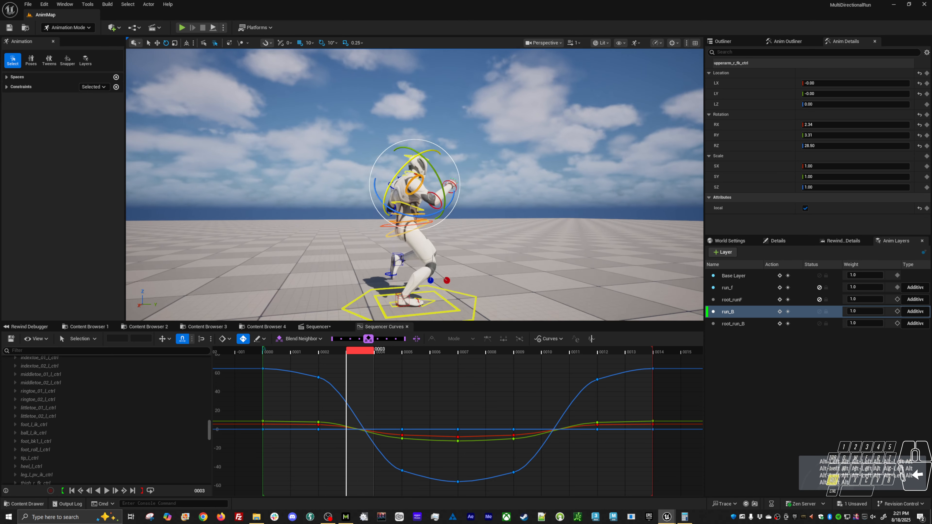
key("alt+v")
left_click_drag(418, 275, 408, 275, "alt")
key("alt+v")
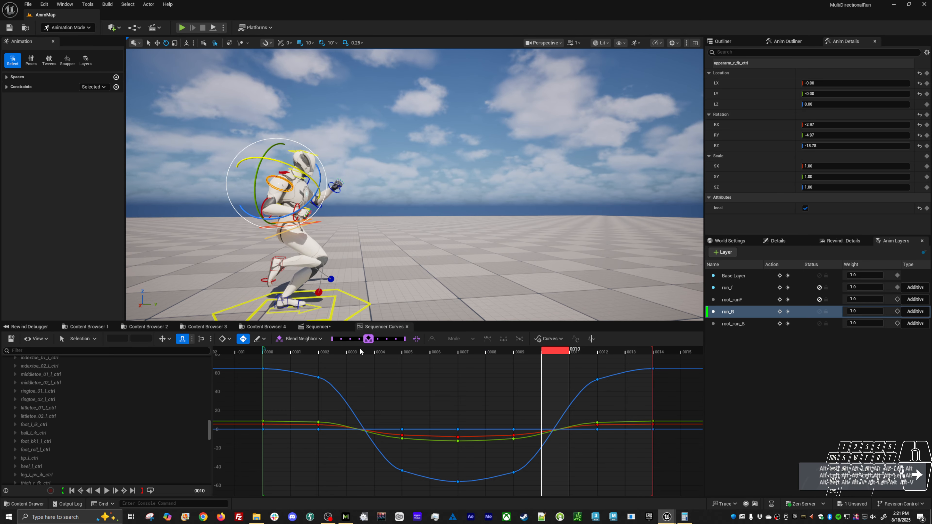
left_click_drag(361, 351, 324, 353)
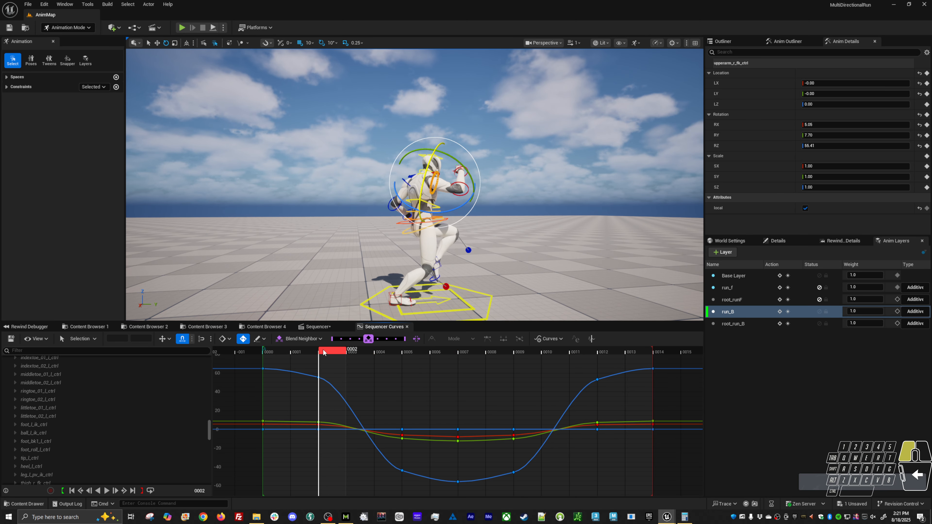
Lower all RZ rotation keys of both upper-arm FK controls by about 10 and play back the run
left_click_drag(704, 411, 703, 410)
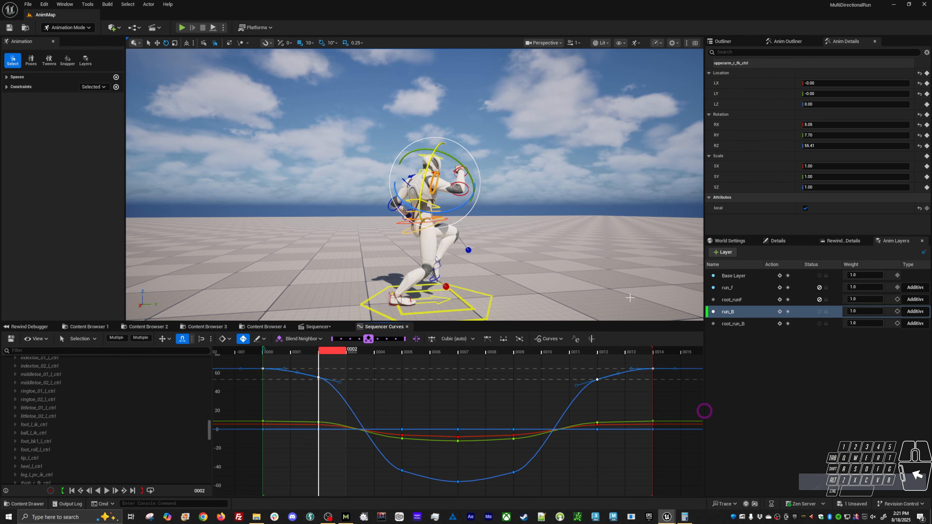
key("w")
left_click(405, 186, "shift")
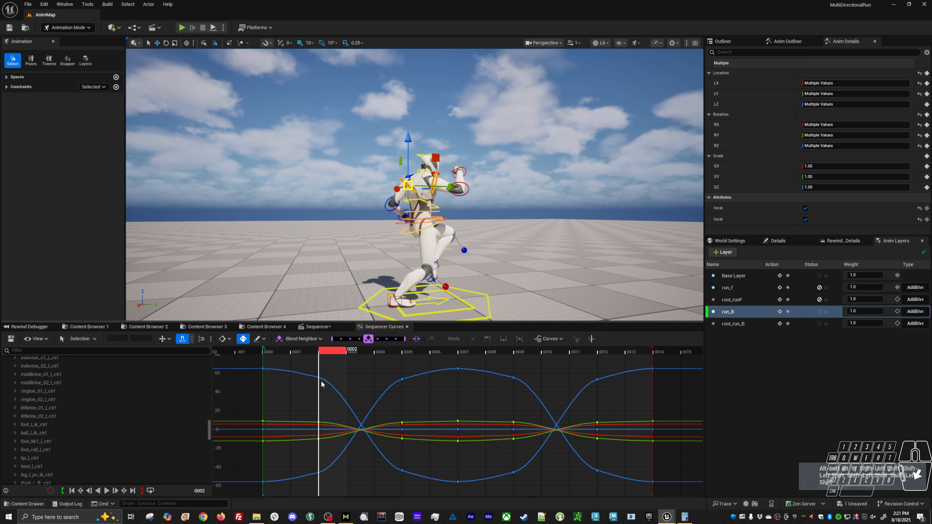
left_click_drag(466, 383, 507, 389)
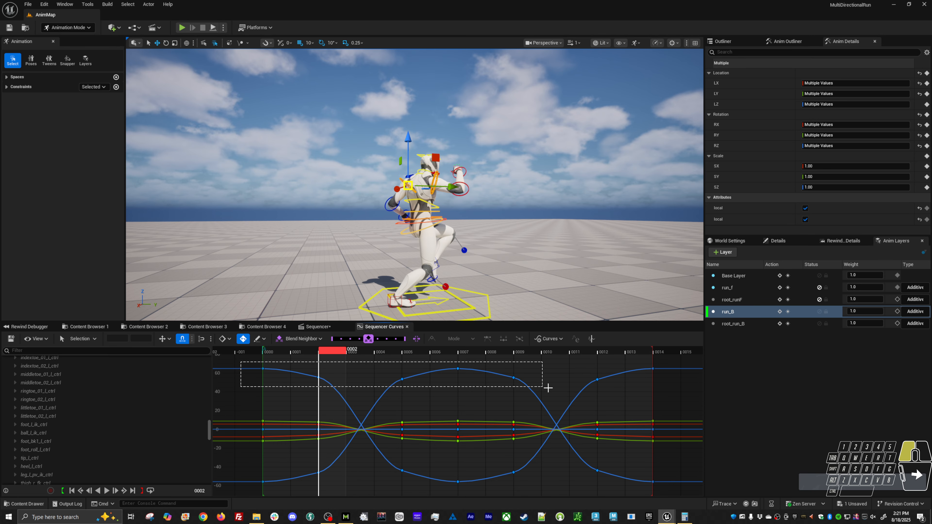
left_click_drag(709, 399, 709, 396)
key("w")
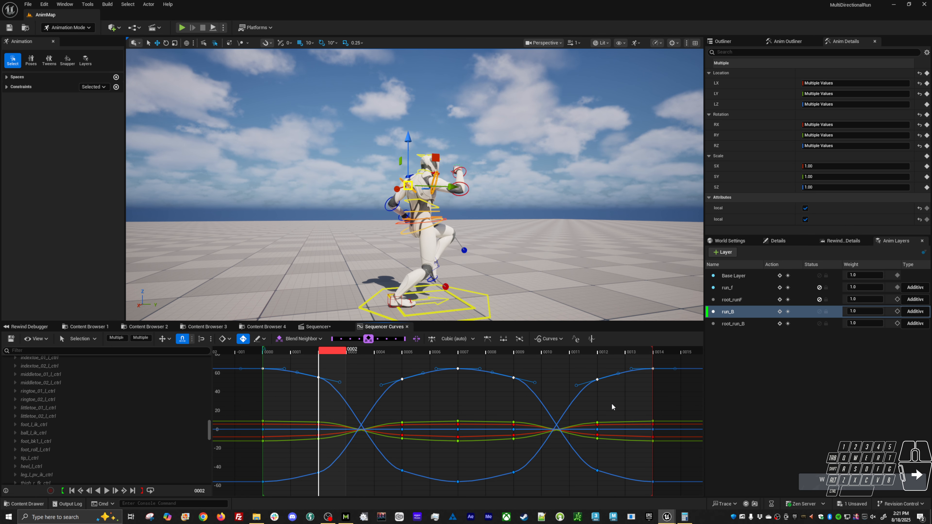
left_click_drag(502, 277, 549, 275, "alt")
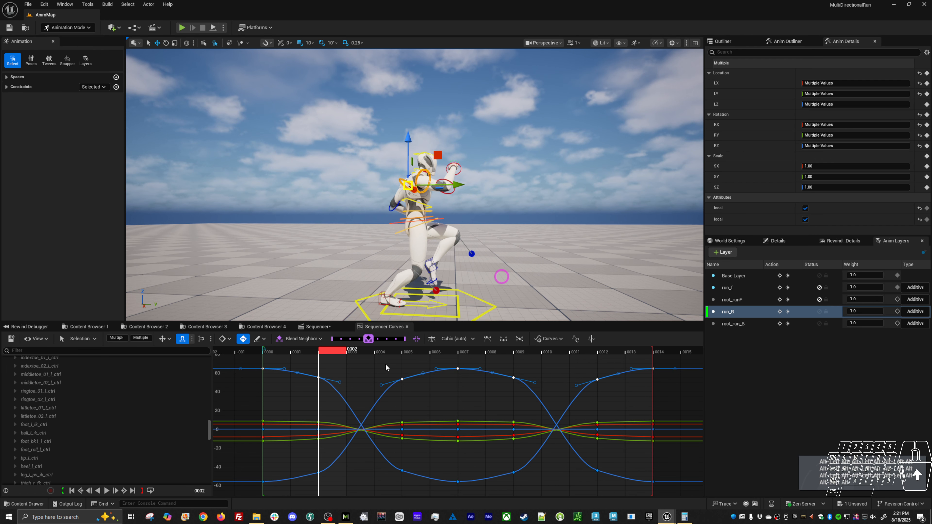
left_click_drag(329, 353, 276, 349)
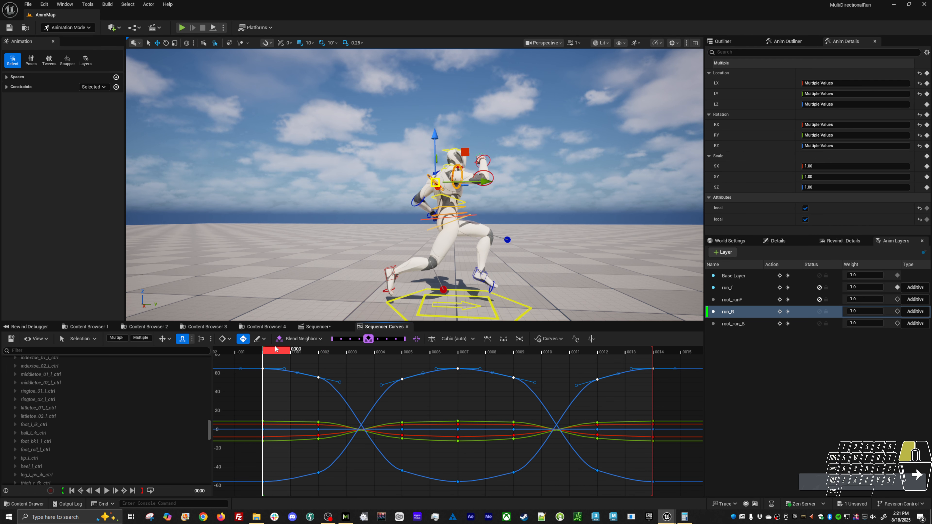
left_click_drag(392, 414, 404, 416)
mouse_move(467, 403)
middle_mouse_down("shift")
mouse_move(466, 429)
mouse_move(472, 400)
middle_mouse_up("shift")
key("alt+v")
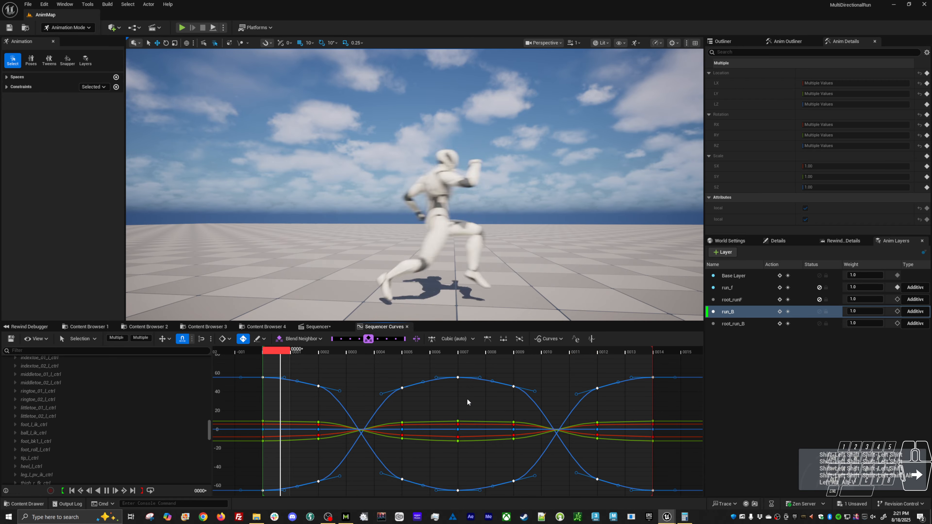
key("alt+v")
Lower only the peak RZ keys of both upper arms to about 18 and start playback of the run
left_click_drag(235, 370, 680, 404)
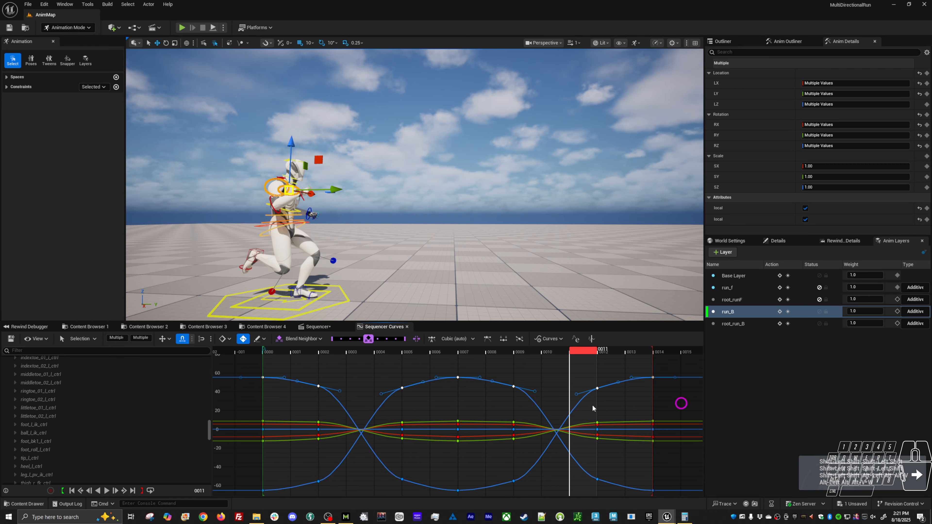
middle_click_drag(598, 402, 598, 436, "shift")
key("alt+v")
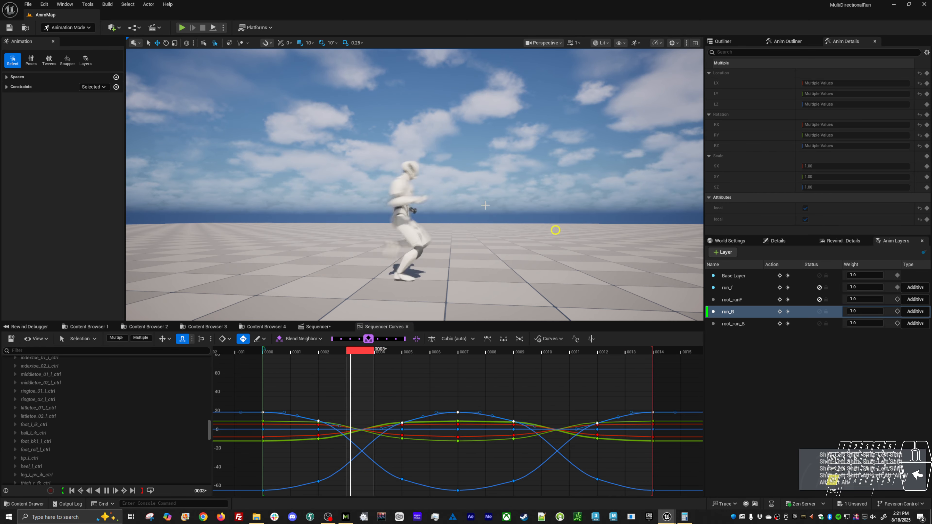
Review the looping backward run from other angles, including the front, stop playback and save the sequence
left_click_drag(556, 230, 677, 240, "alt")
left_click_drag(584, 199, 635, 154, "alt")
left_click_drag(550, 165, 664, 184, "alt")
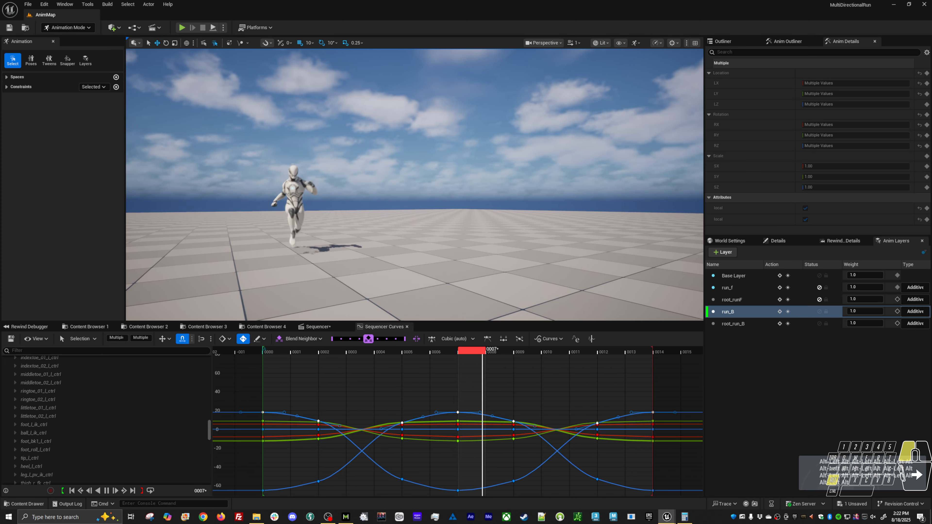
mouse_move(334, 227)
left_mouse_down("alt")
mouse_move(455, 224)
mouse_move(367, 211)
mouse_move(270, 235)
mouse_move(340, 244)
left_mouse_up("alt")
key("alt+v")
left_click(12, 338)
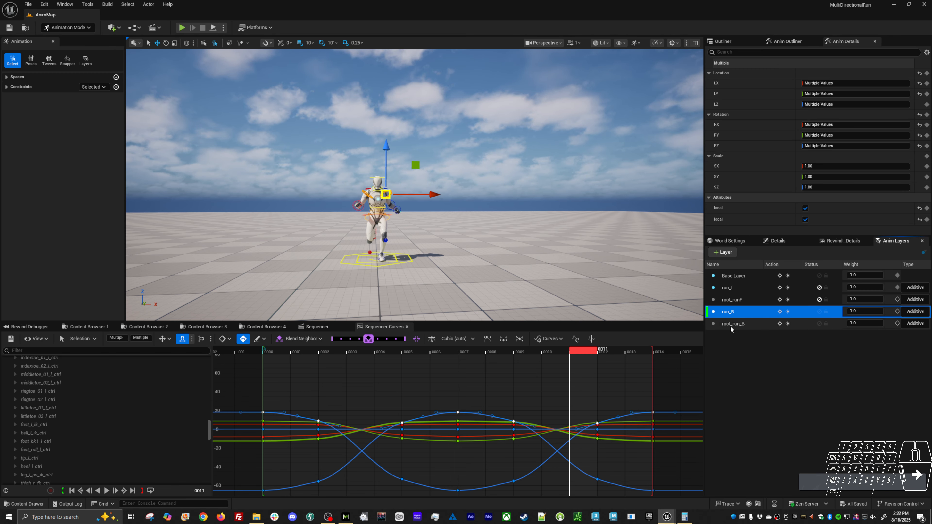
Rename the run_f animation layer to run_F
left_click(738, 289)
right_click(738, 288)
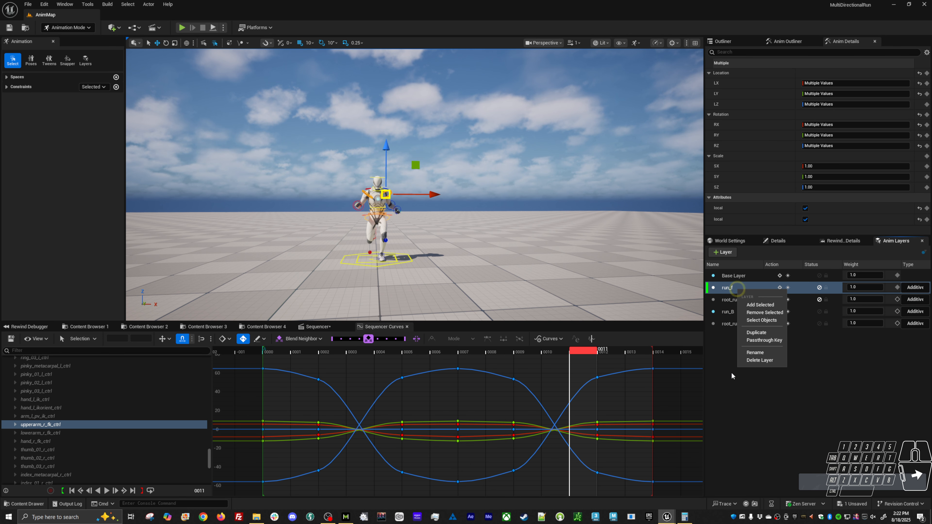
left_click(755, 354)
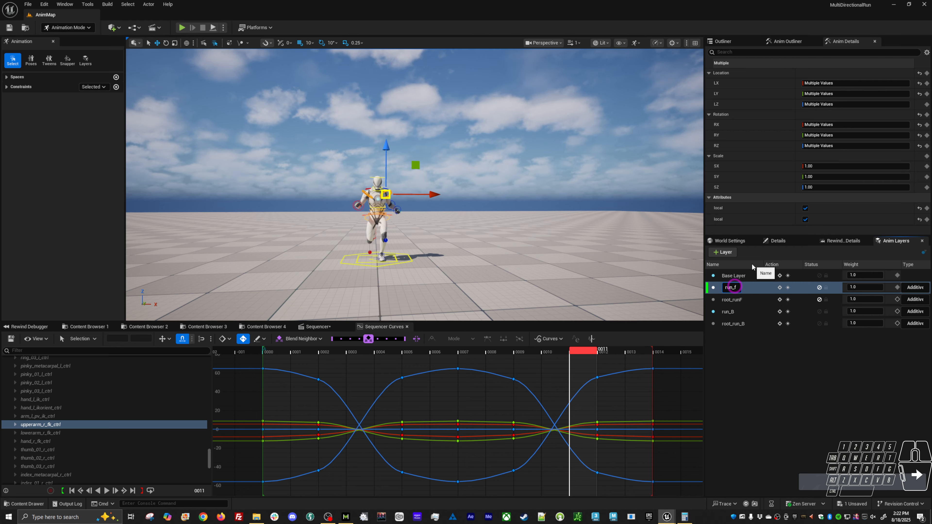
type("F")
key("Return")
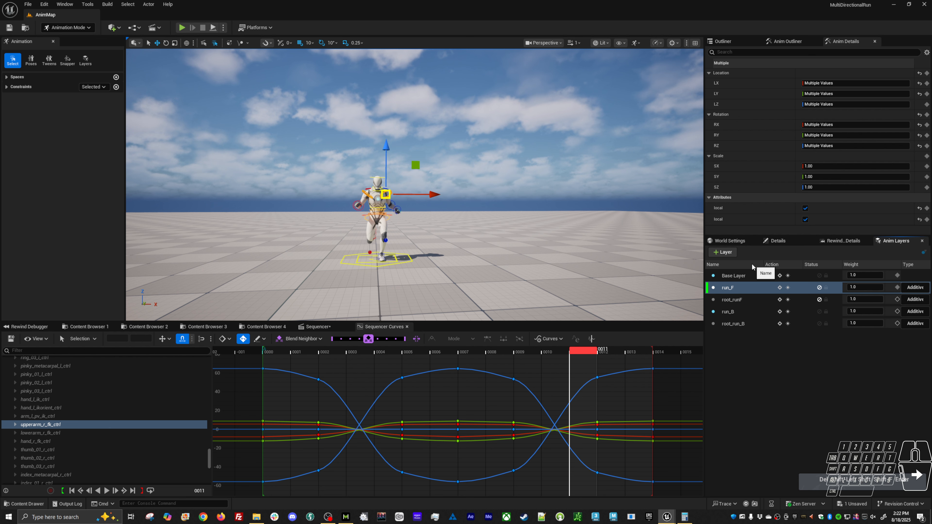
Mute the run_B and root_run_B layers, re-enable root_runF and run_F, and select the character's global_ctrl
left_click(819, 312)
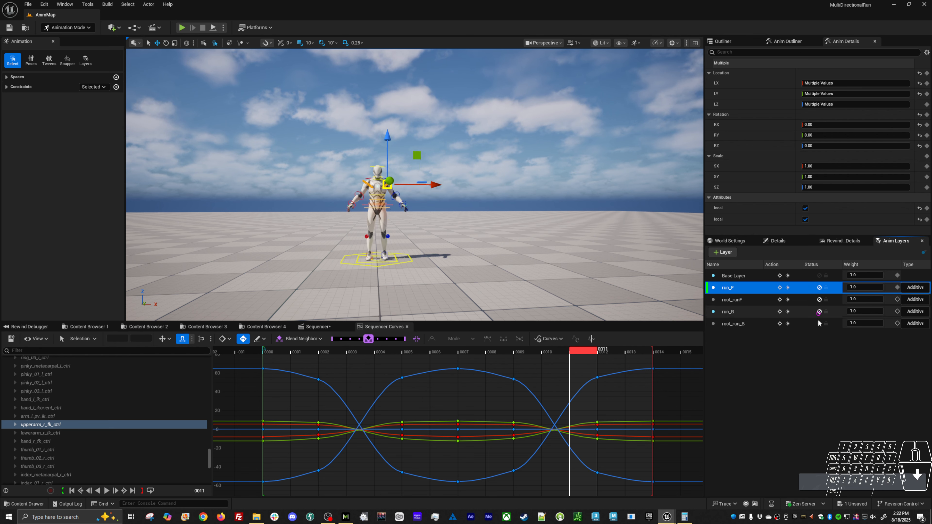
left_click(820, 324)
left_click(820, 299)
left_click(820, 288)
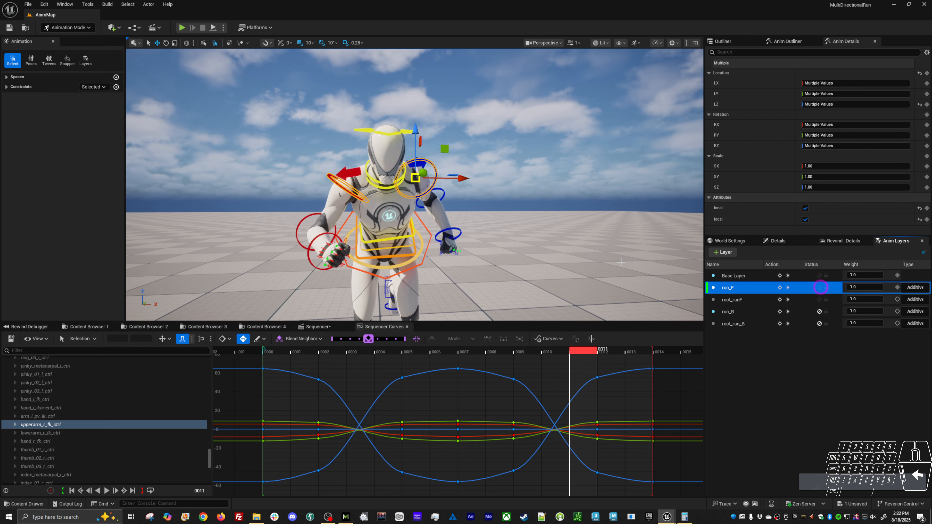
left_click_drag(511, 266, 661, 290, "alt")
left_click_drag(466, 242, 498, 287, "alt")
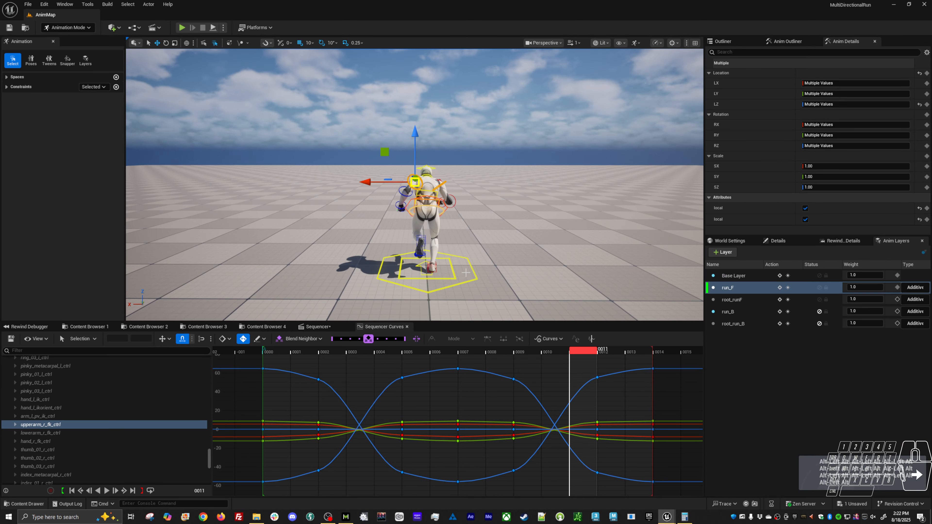
left_click(475, 276)
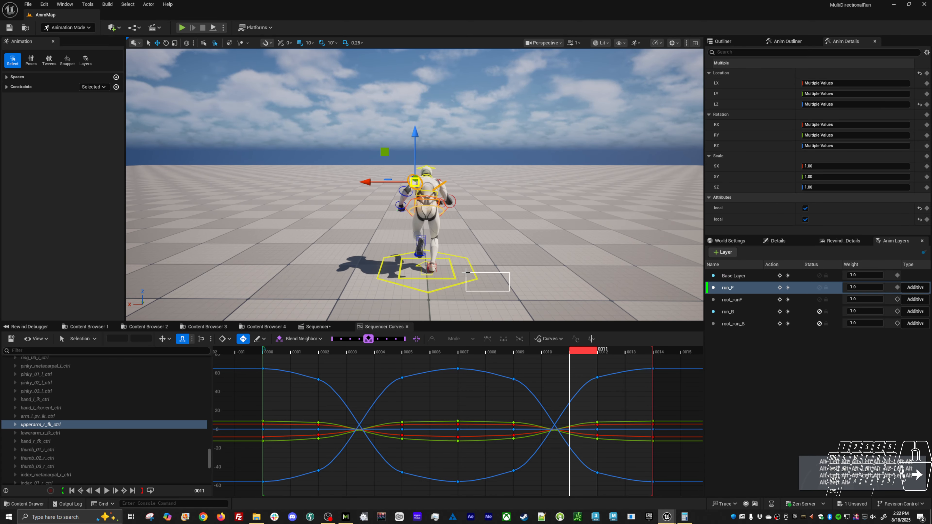
left_click(724, 304, "ctrl")
right_click(727, 299)
left_click(766, 371)
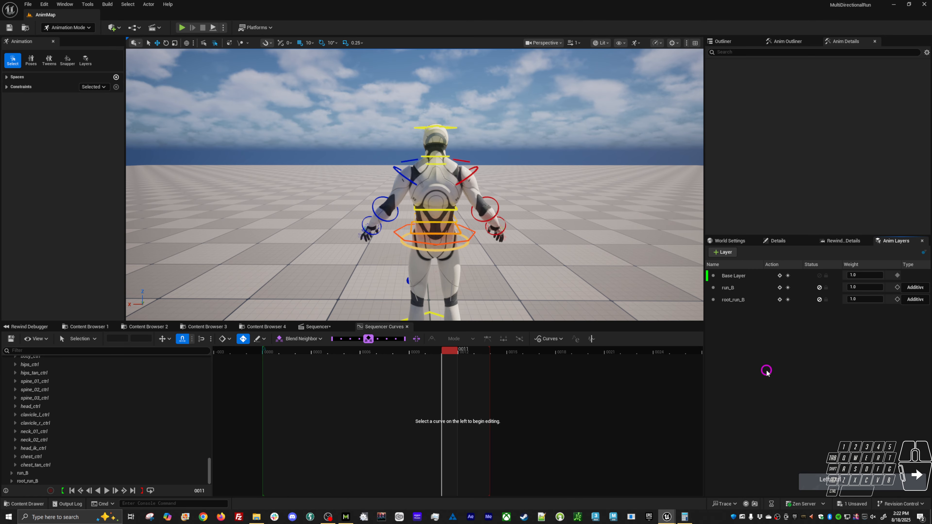
key("ctrl+z")
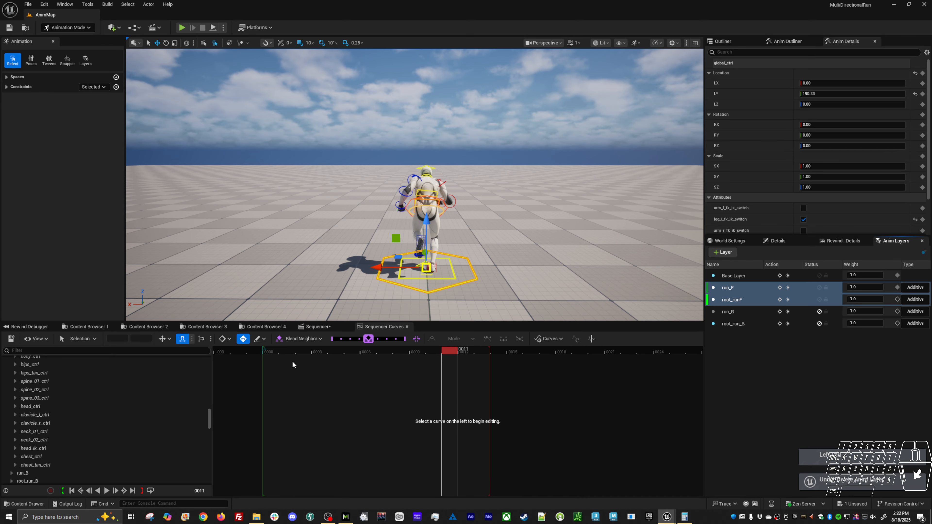
Save the sequence and duplicate the run_F and root_runF layers together
left_click(11, 339)
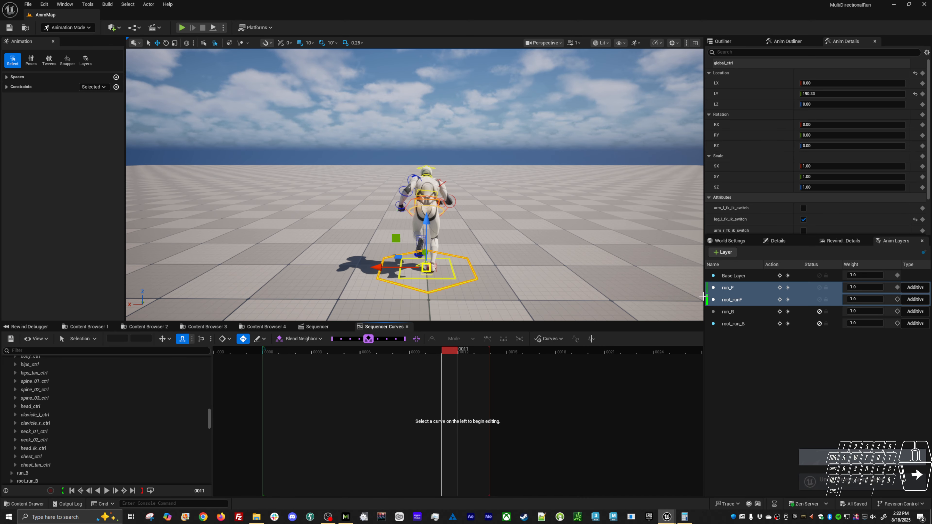
right_click(728, 293)
left_click(748, 337)
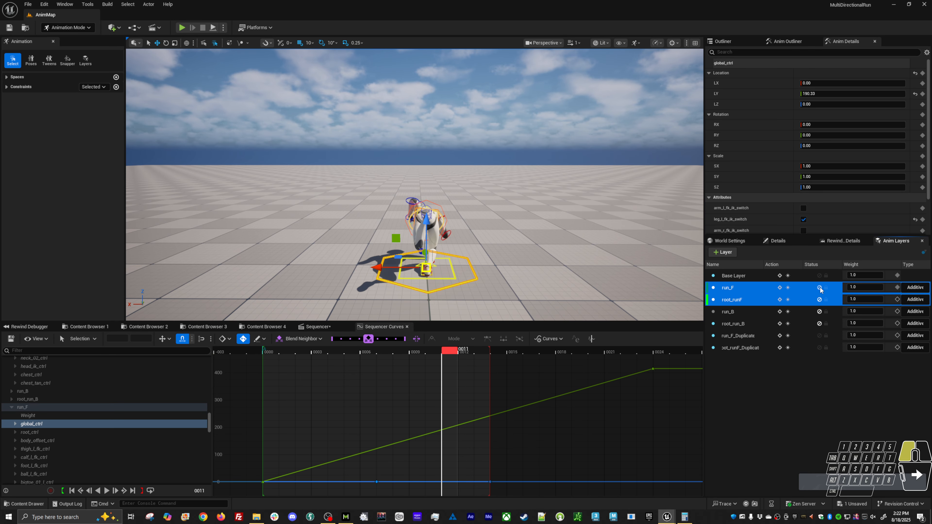
Mute the original run_F and root_runF layers, clear the control selection and play back the duplicated run
left_click(555, 248)
key("alt+v")
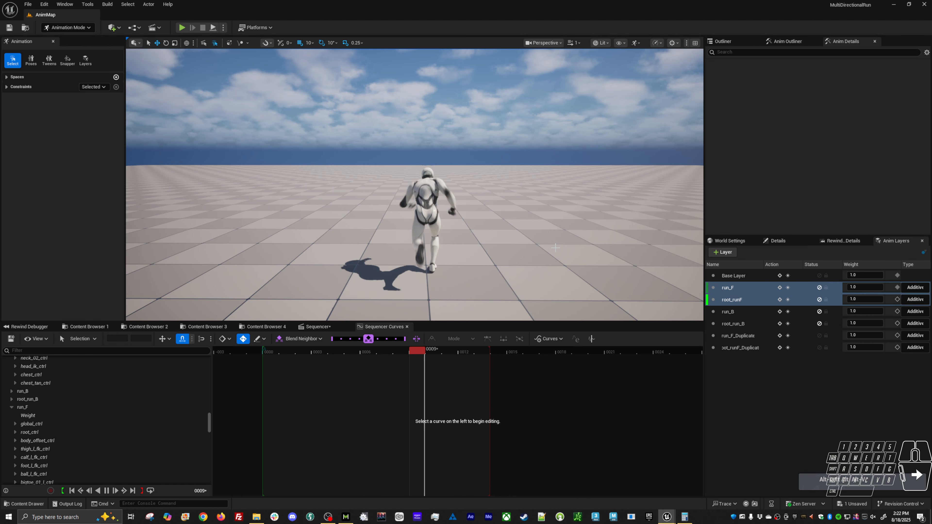
Stop the playback and rename the run_F_Duplicate animation layer to run_L
key("space")
left_click(756, 336)
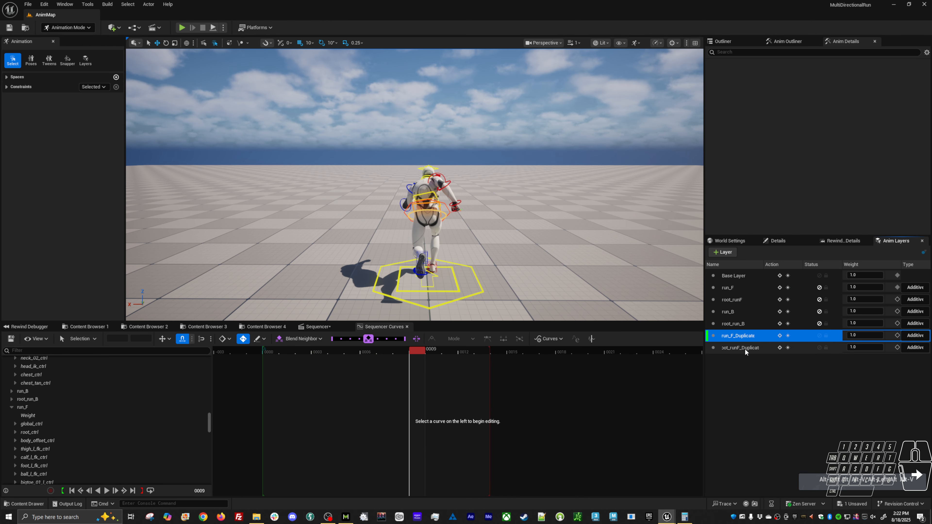
right_click(747, 335)
left_click(770, 402)
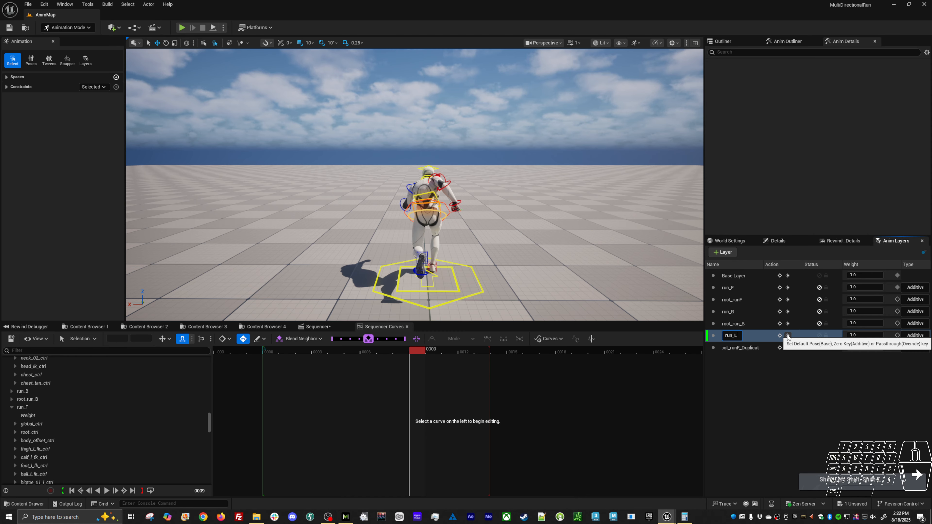
Rename the duplicated root layer to root_run_L and the original root_runF layer to root_run_F
left_click(745, 349)
right_click(742, 349)
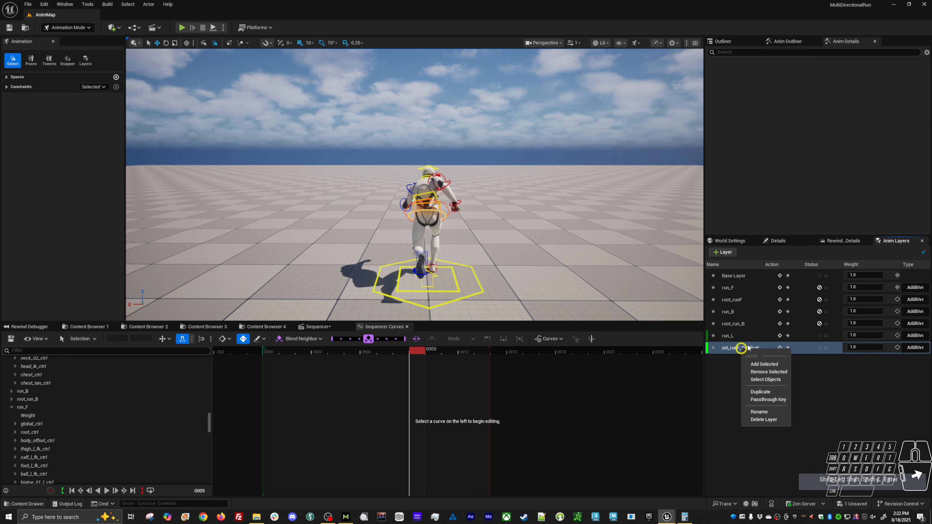
left_click(762, 400)
left_click(728, 348)
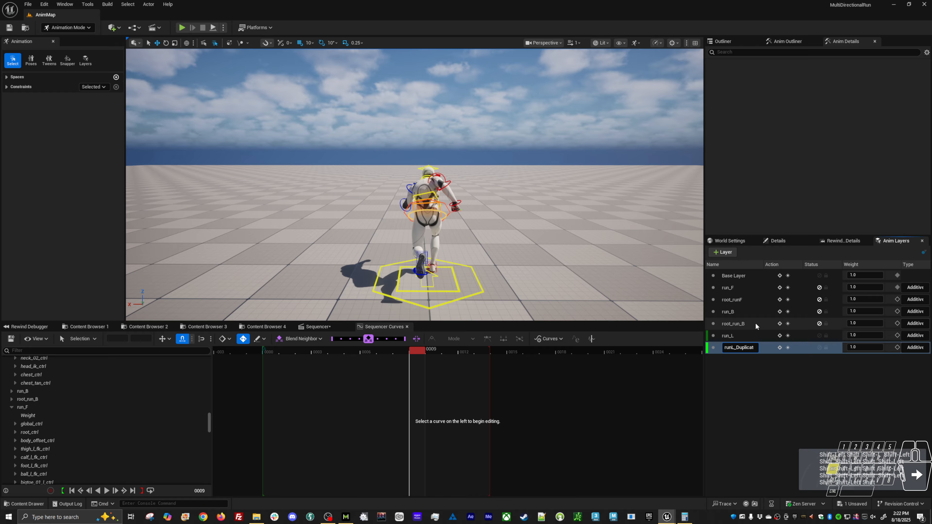
key("Right")
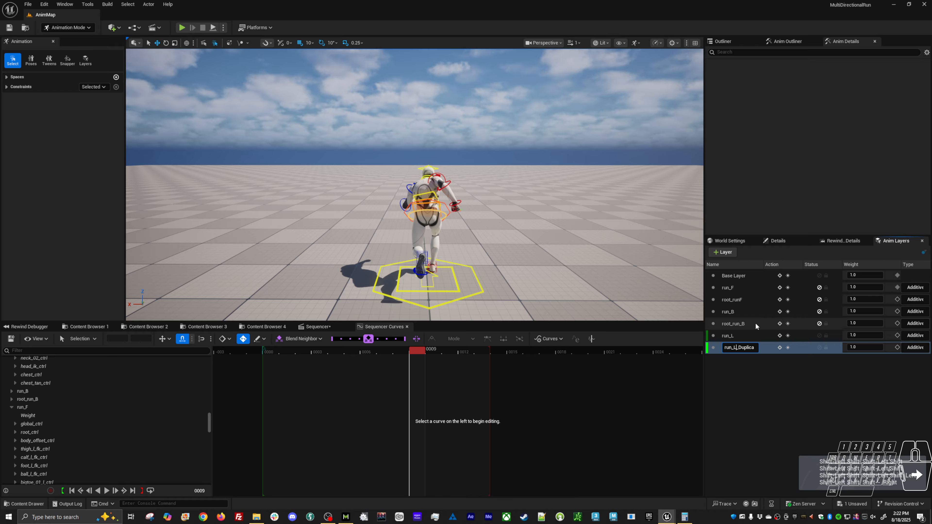
key("Delete")
key("Return")
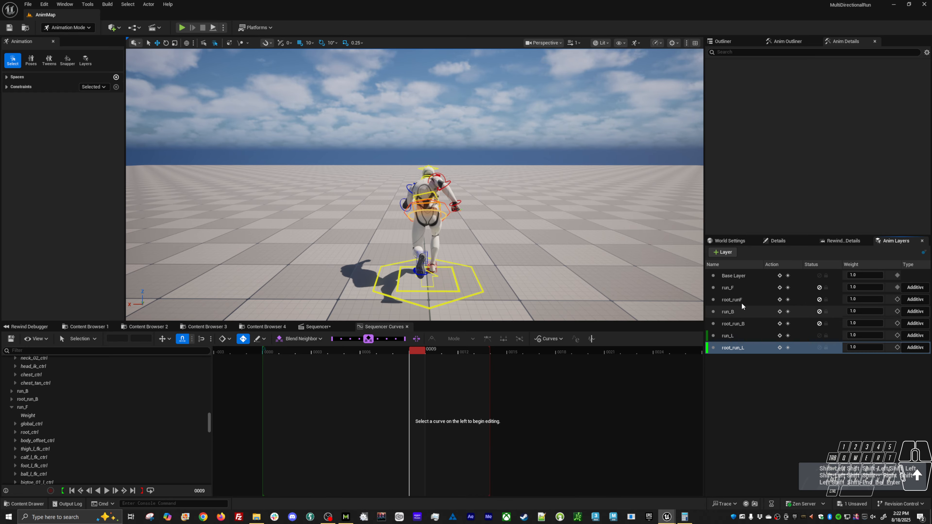
right_click(742, 304)
left_click(759, 365)
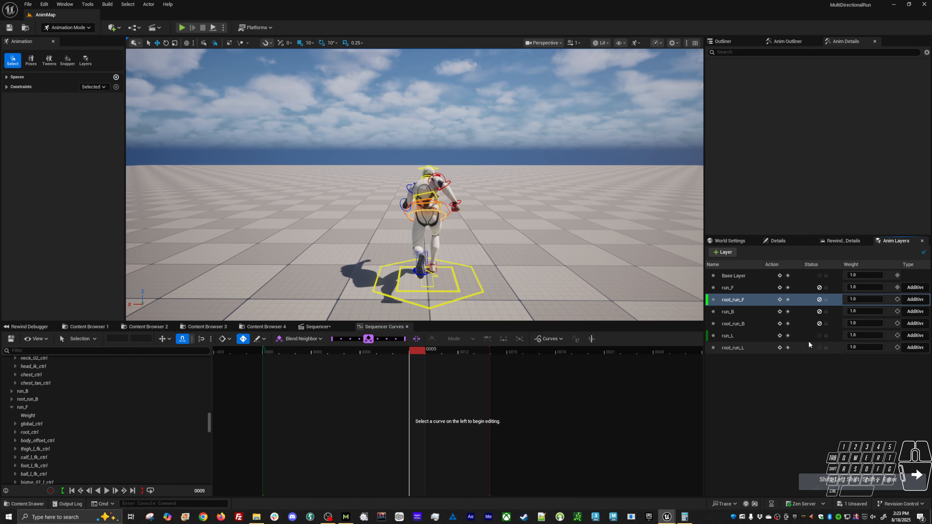
In the root_run_L layer, select the character's global_ctrl and copy its forward travel keys
left_click(753, 340)
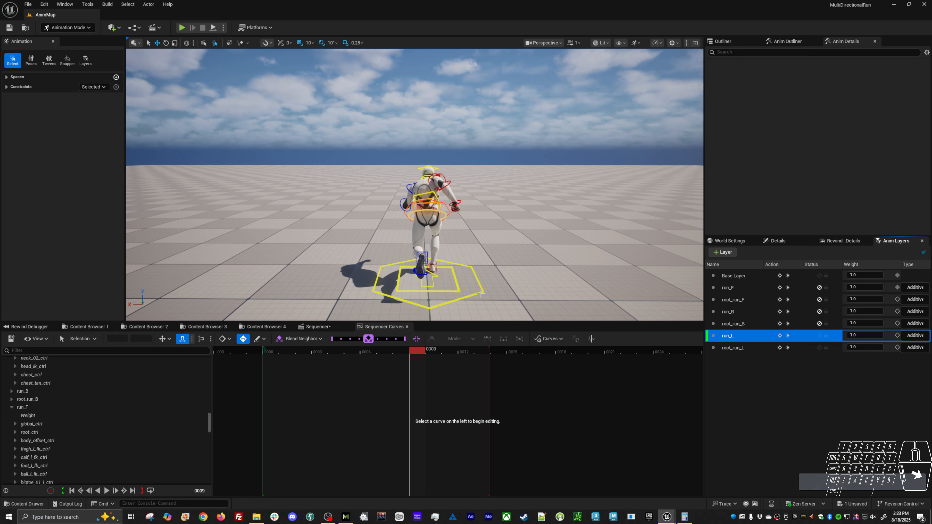
left_click(733, 348)
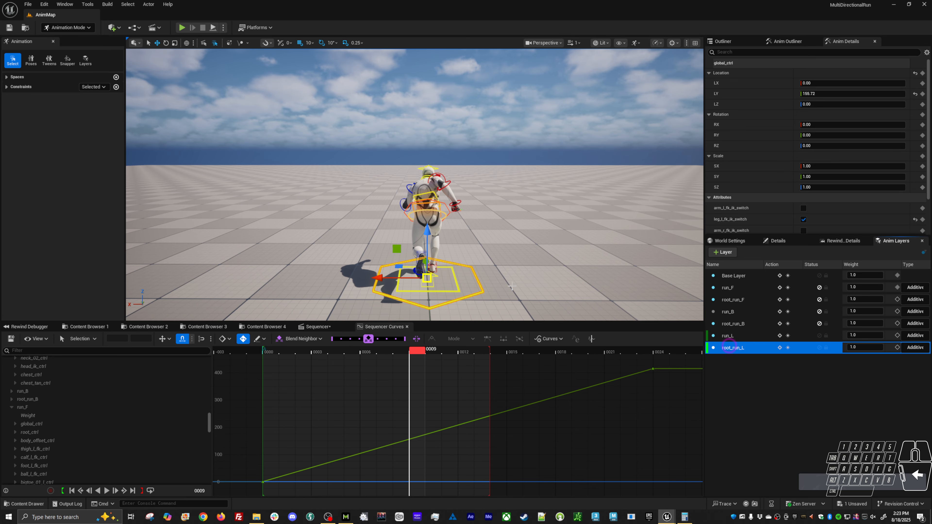
left_click(553, 430)
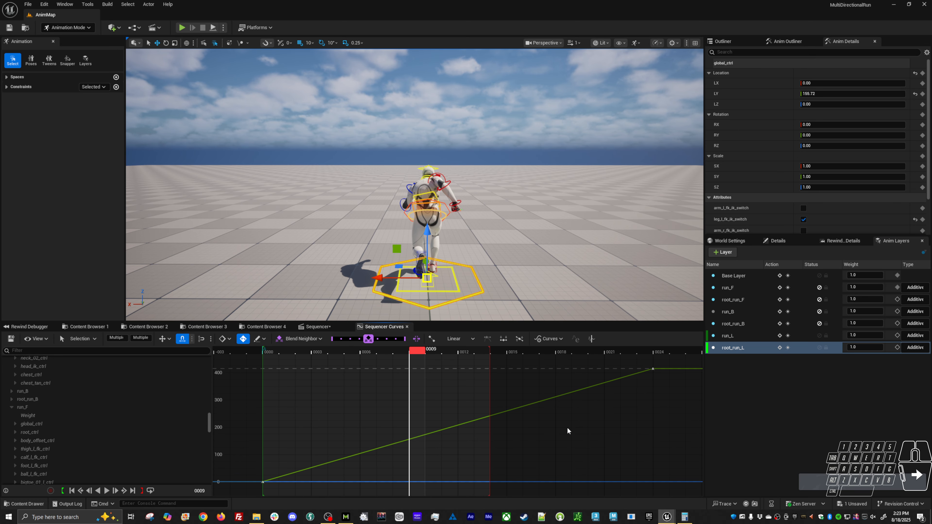
left_click_drag(426, 294, 457, 289, "alt")
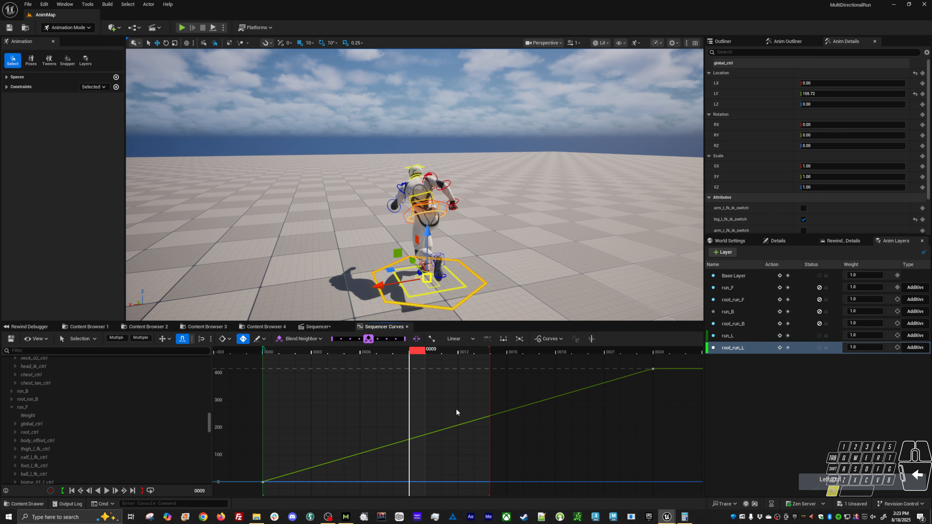
key("ctrl+c")
Paste the copied travel keys onto global_ctrl's Location X curve from frame 0 and play back the motion
left_click(271, 351)
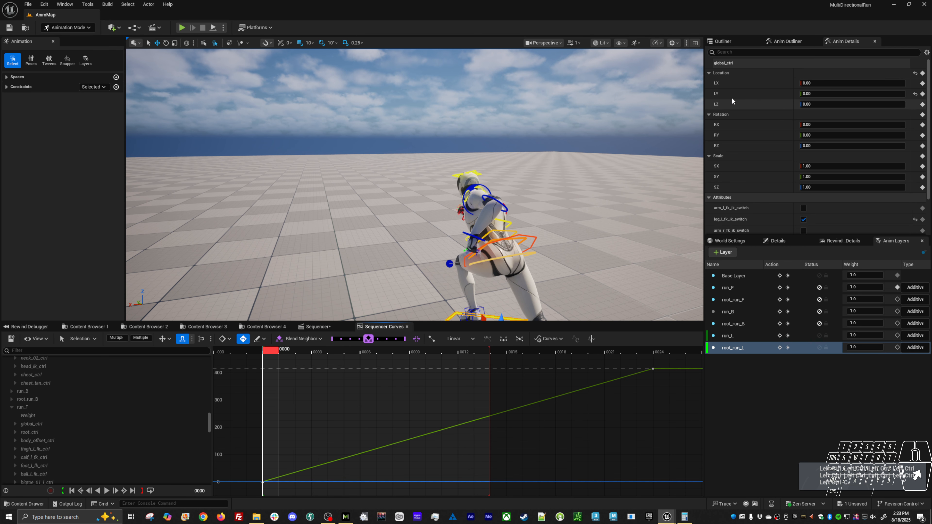
left_click(739, 83)
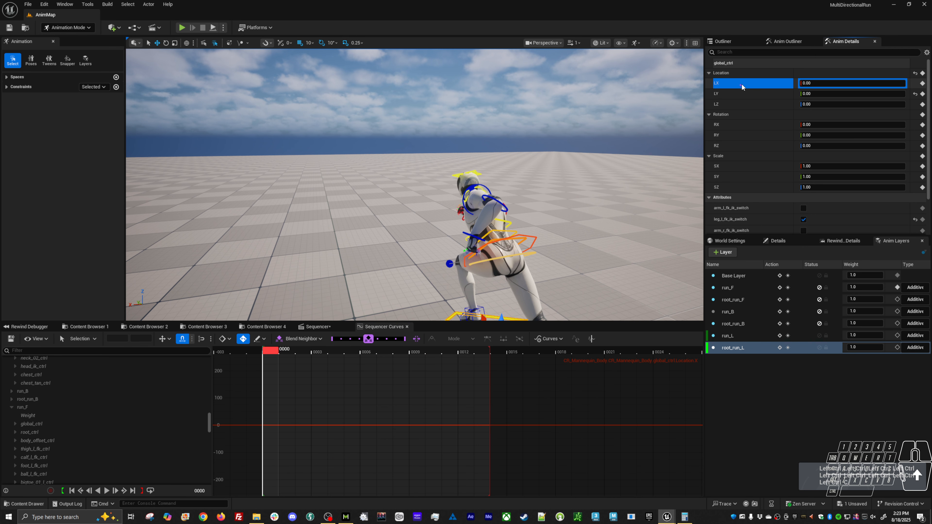
left_click(271, 353)
key("ctrl+v")
right_click_drag(545, 275, 510, 271, "alt")
left_click_drag(545, 274, 521, 268, "alt")
key("alt+v")
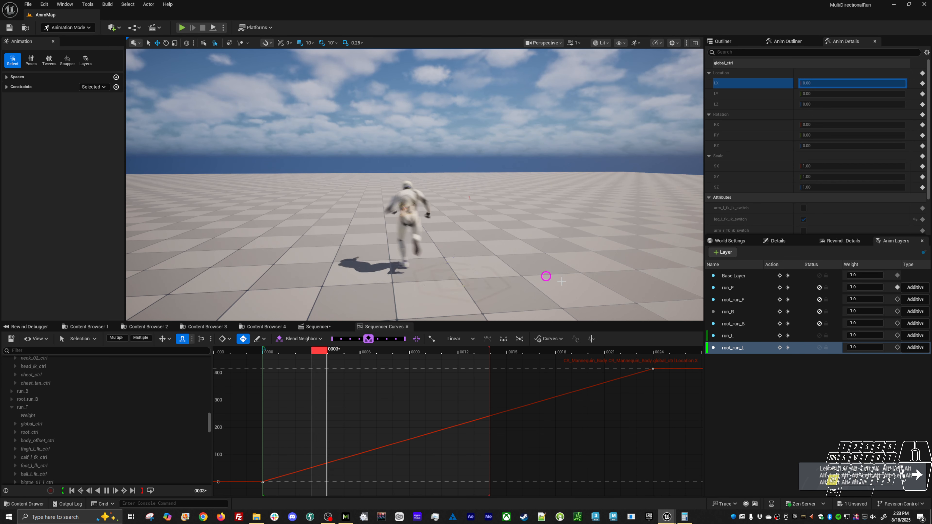
key("space")
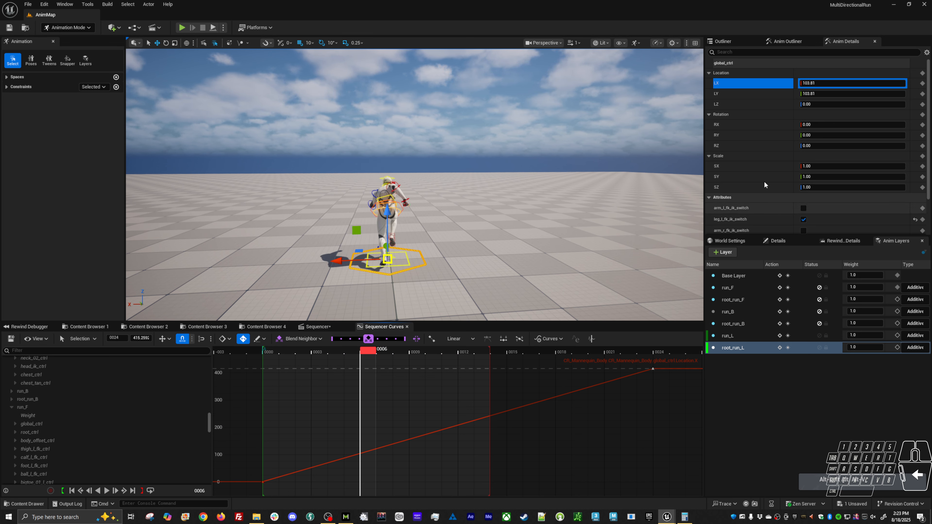
Set global_ctrl's Location Y key at frame 24 to 0, then save the sequence after a short playback
left_click(737, 93)
left_click_drag(681, 353, 652, 389)
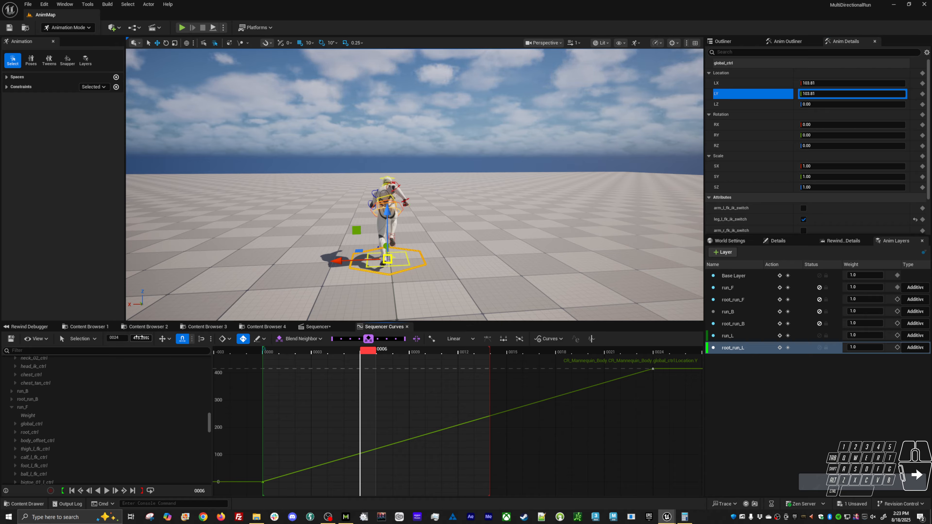
key("Return")
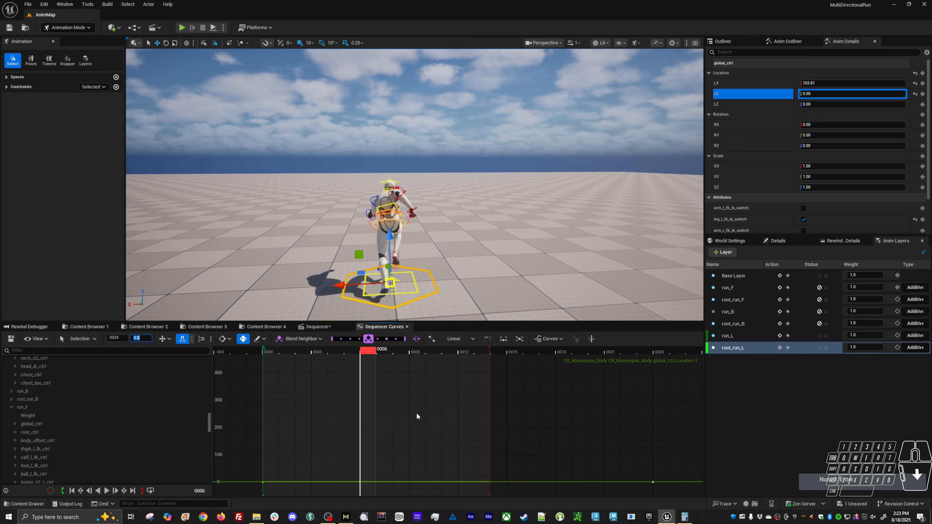
key("space")
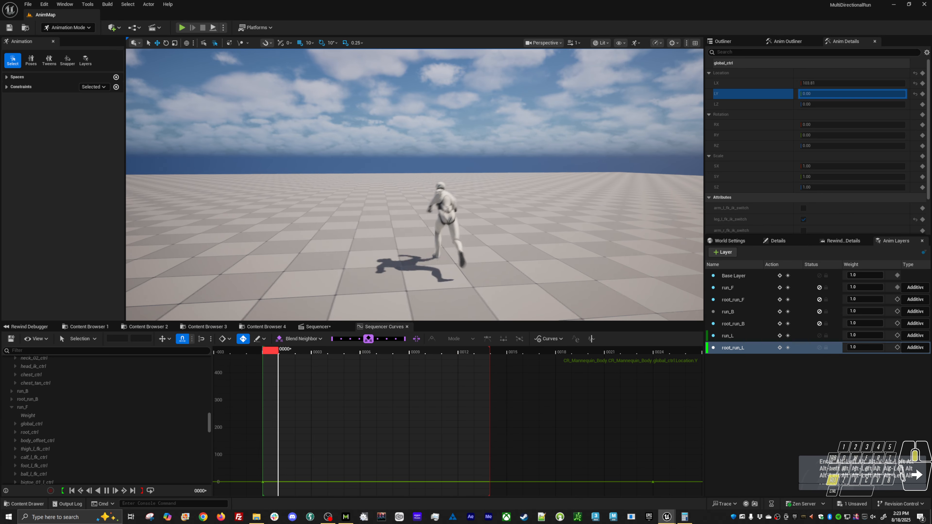
key("space")
key("ctrl+s")
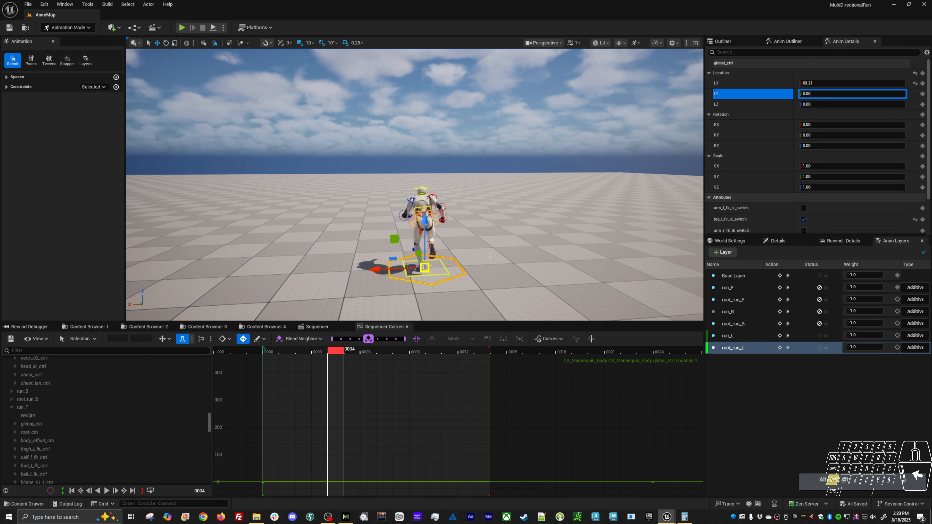
Play back the sideways run from behind the character to check its travel direction
left_click_drag(514, 235, 518, 224, "alt")
left_click_drag(468, 271, 485, 273, "alt")
key("alt+v")
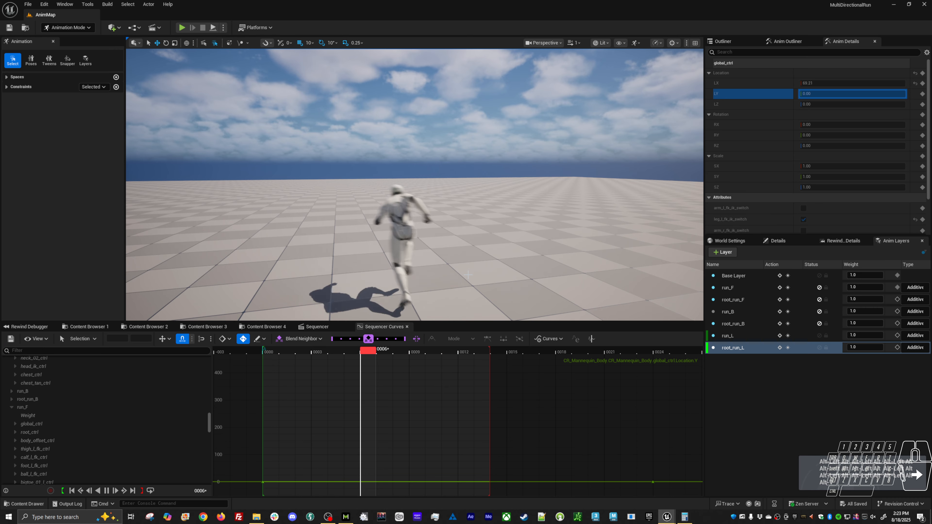
key("alt+v")
left_click_drag(413, 261, 382, 273, "alt")
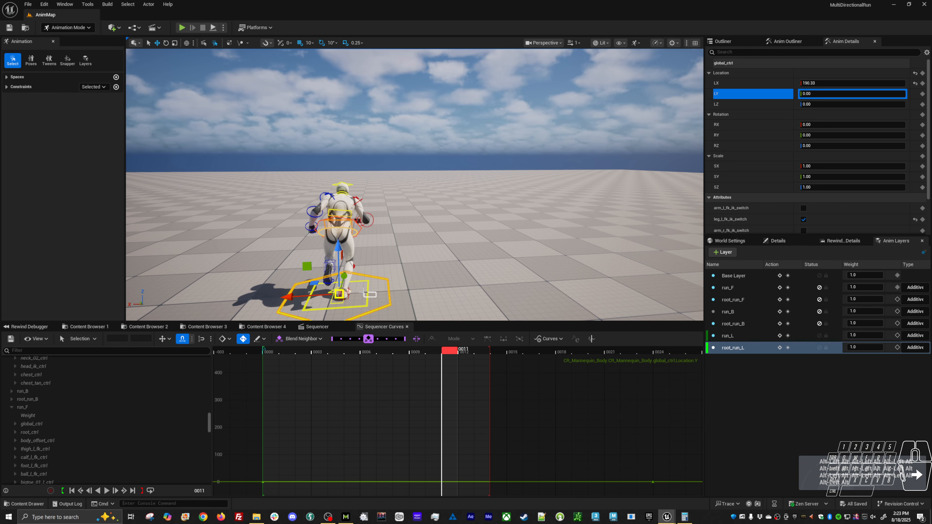
Select body_offset_ctrl and set its Rotation Z to -90 at frame 0
left_click(368, 294)
left_click(274, 352)
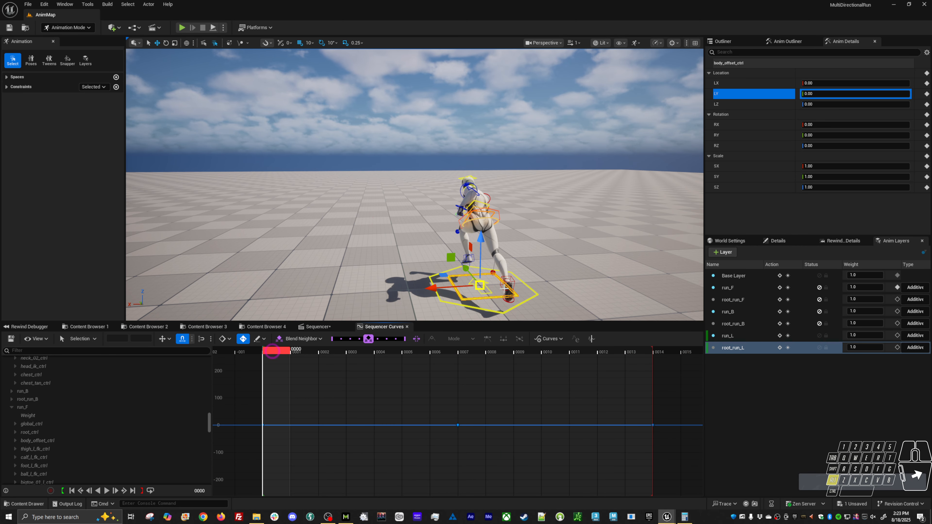
left_click_drag(504, 289, 494, 293, "alt")
left_click(780, 43)
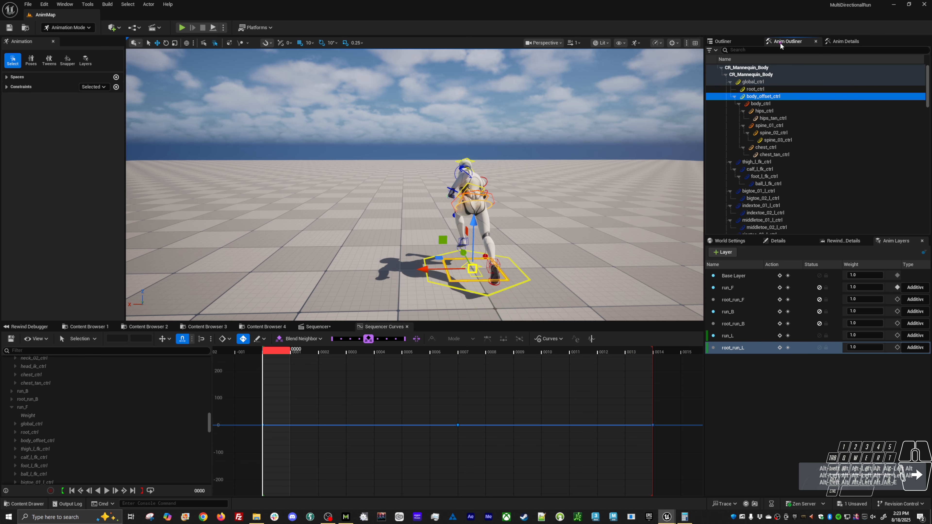
left_click(843, 43)
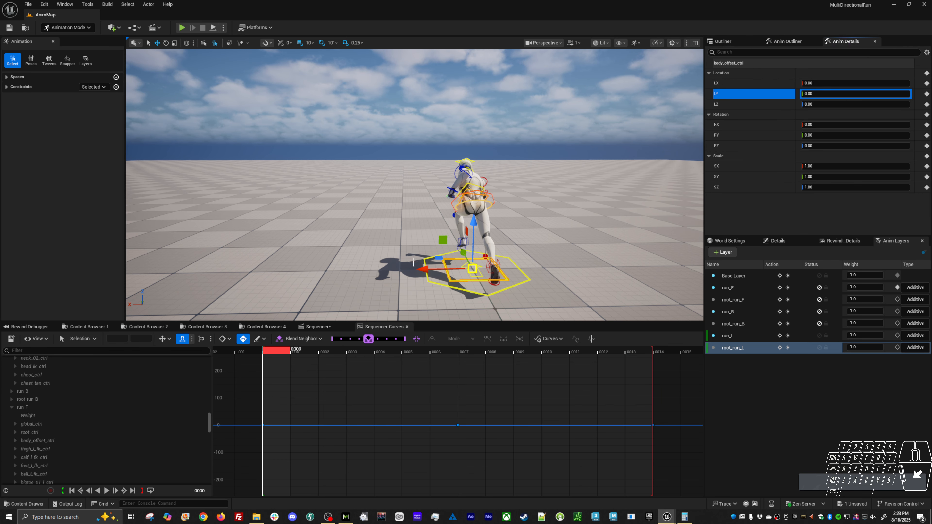
key("e")
left_click_drag(492, 288, 602, 257)
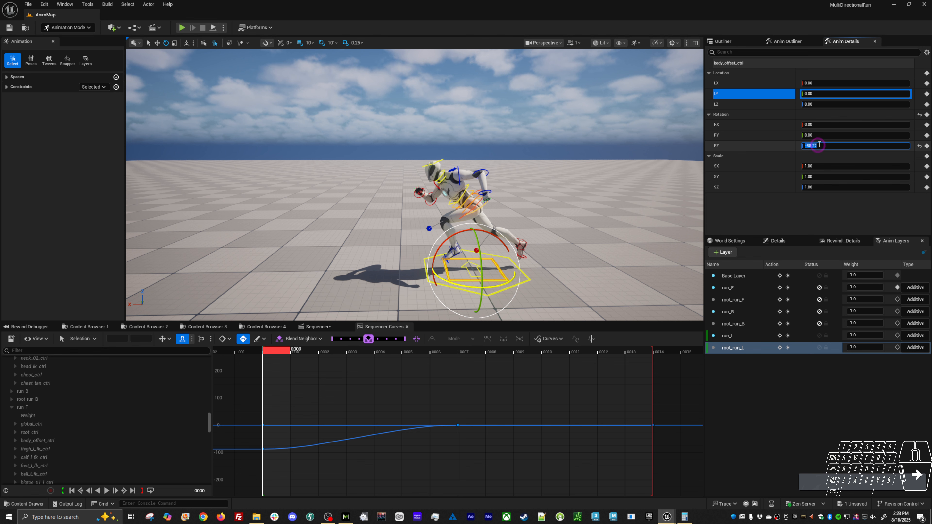
key("Return")
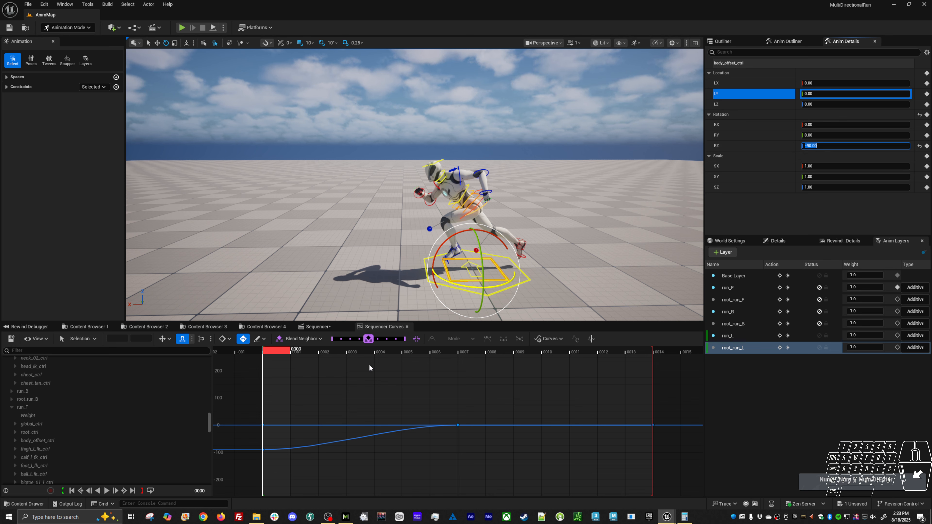
Copy body_offset_ctrl's -90 rotation key from frame 0 and paste it at frames 7 and 14
left_click_drag(280, 437, 233, 473)
key("ctrl+c")
left_click(472, 351)
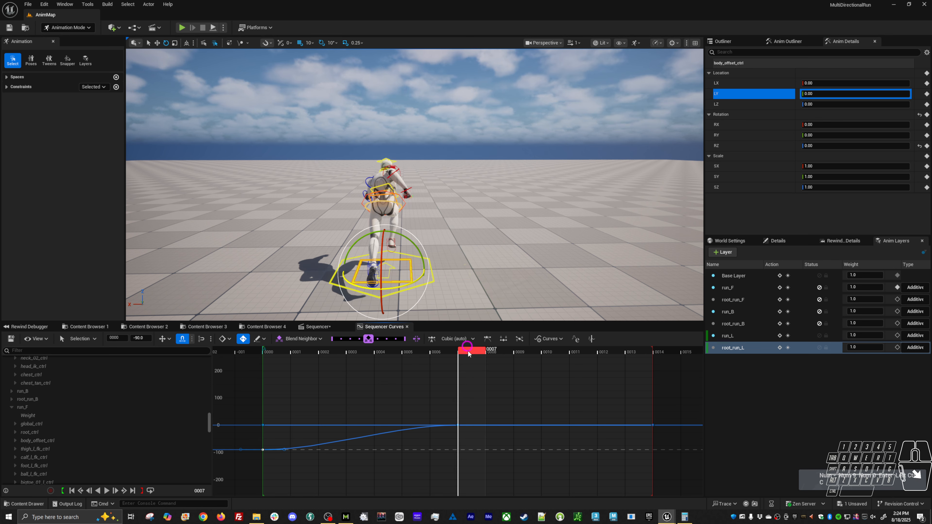
key("ctrl+v")
left_click(667, 351)
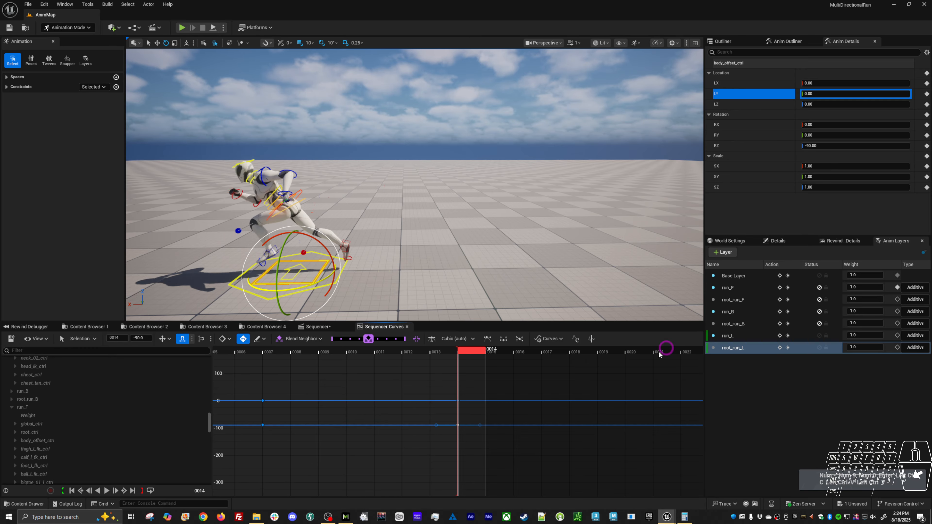
left_click(484, 393)
key("f")
Play and scrub the turned run between frames 0 and 7, examining the body pose from several angles
left_click(271, 348)
key("alt+v")
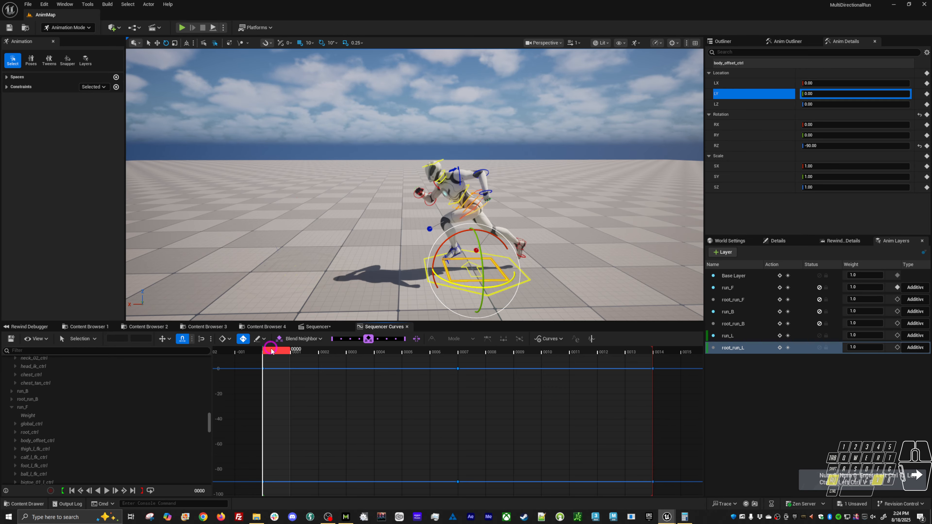
left_click(280, 357)
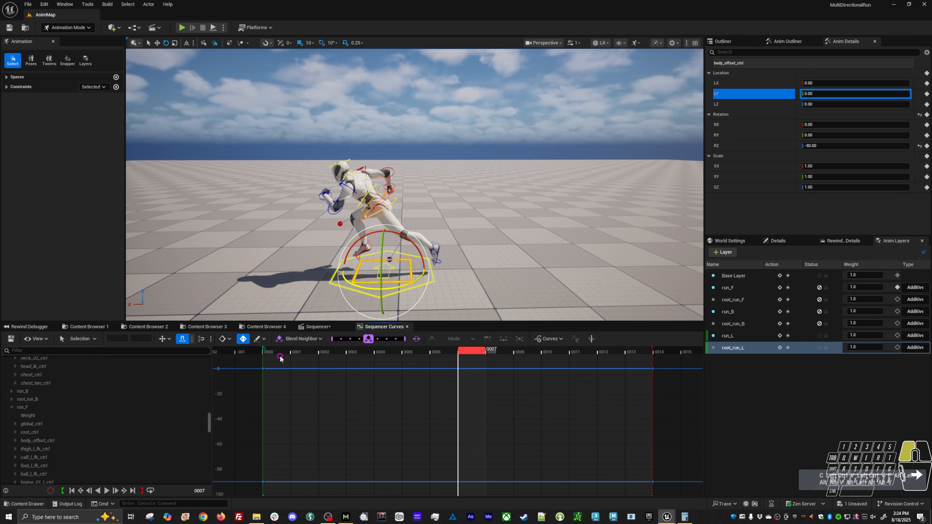
left_click(282, 354)
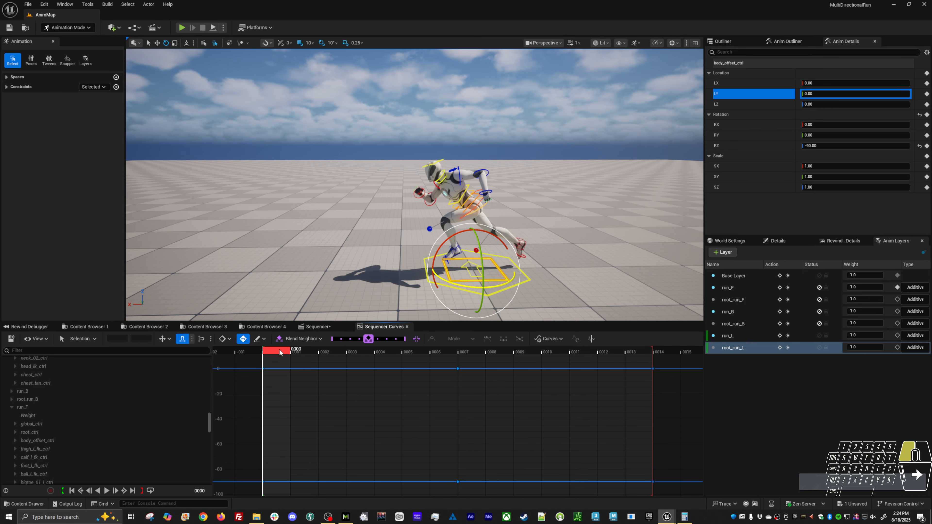
mouse_move(280, 352)
left_mouse_down()
mouse_move(514, 359)
mouse_move(271, 355)
left_mouse_up()
left_click_drag(290, 228, 312, 217, "alt")
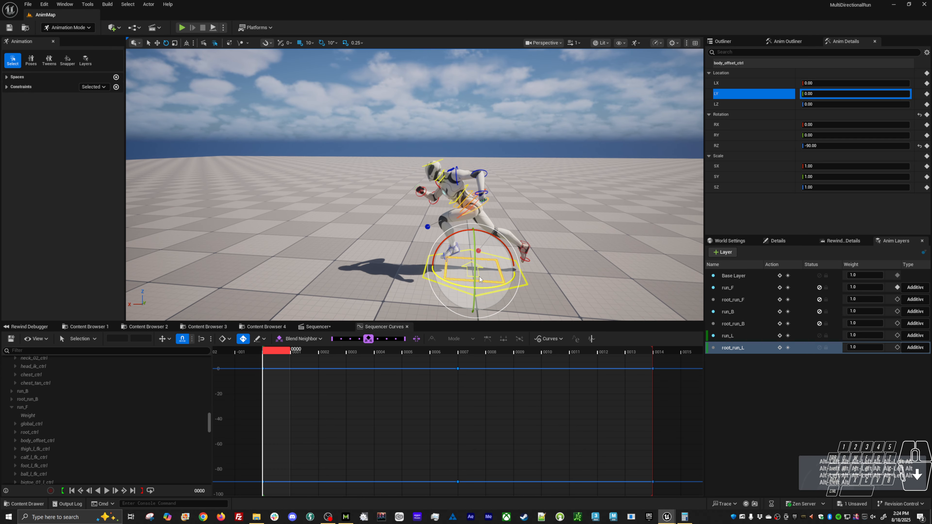
mouse_move(496, 279)
left_mouse_down("alt")
mouse_move(474, 276)
mouse_move(494, 267)
left_mouse_up("alt")
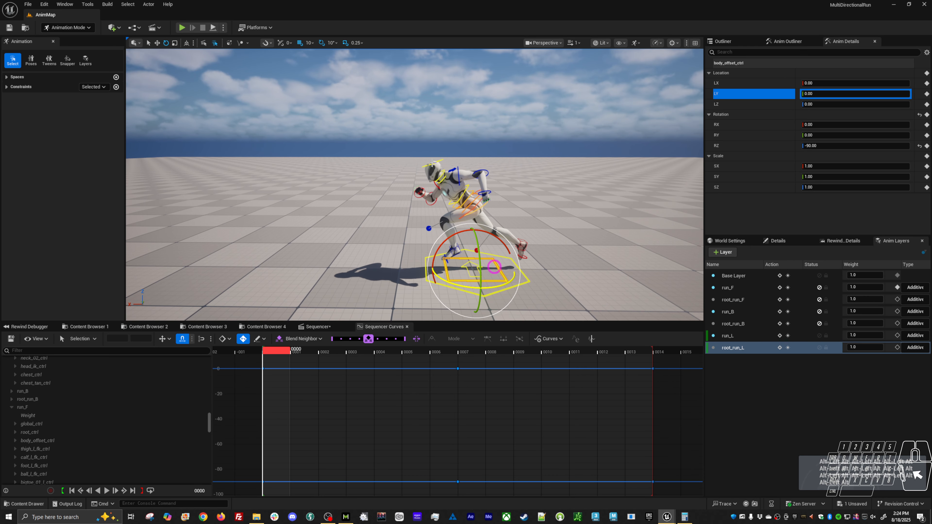
Select the character's upper-arm, spine, head and body controls together for use in a new animation layer
left_click_drag(443, 154, 444, 154)
right_click_drag(503, 206, 528, 209, "alt")
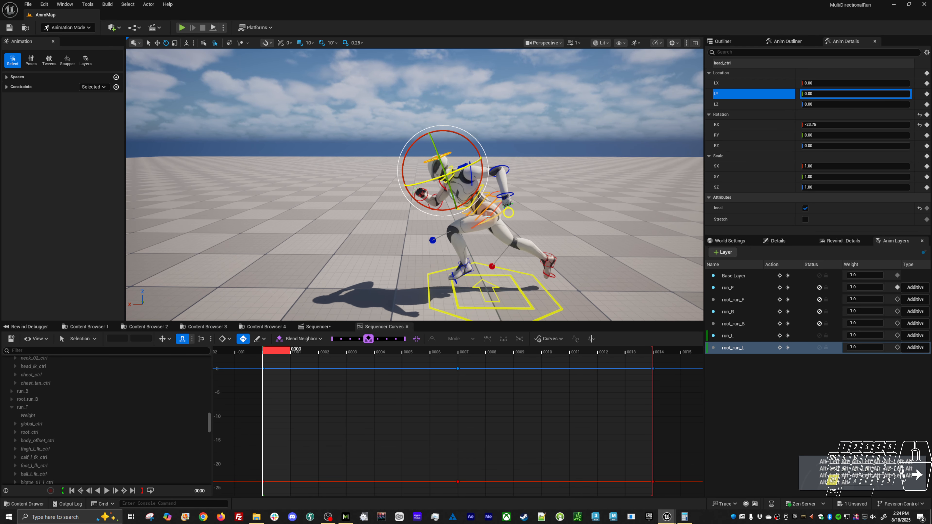
mouse_move(503, 206)
left_mouse_down("alt")
mouse_move(459, 195)
mouse_move(505, 200)
left_mouse_up("alt")
left_click(476, 201)
right_click_drag(504, 199, 525, 202, "alt")
key("w")
left_click(446, 184)
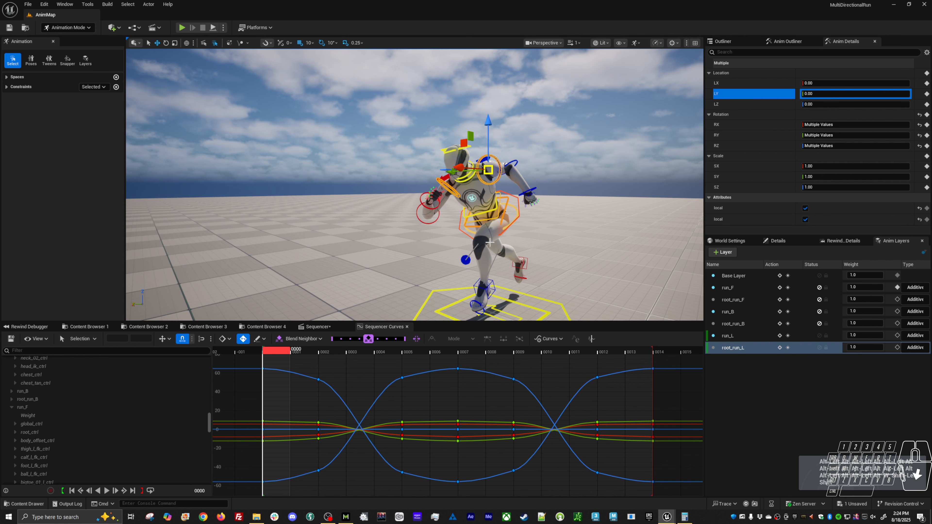
left_click(503, 213, "shift")
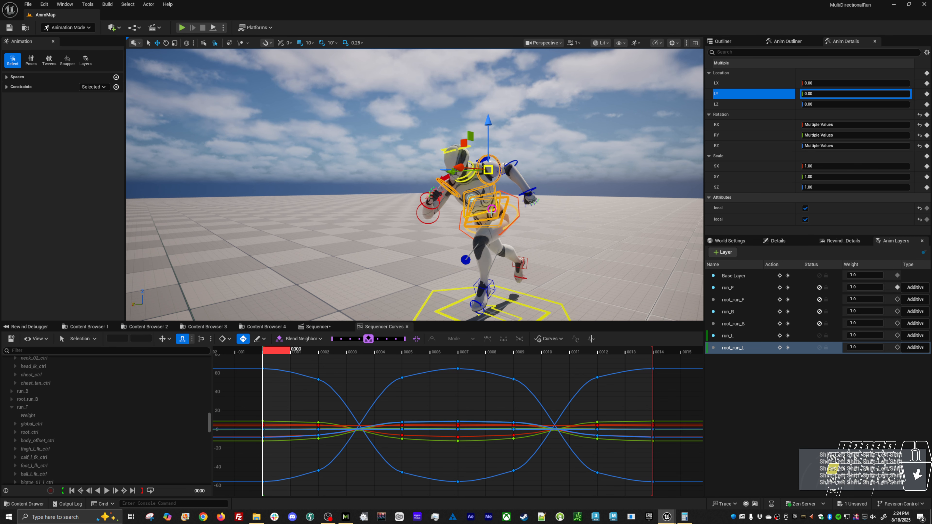
left_click_drag(461, 201, 462, 201, "alt")
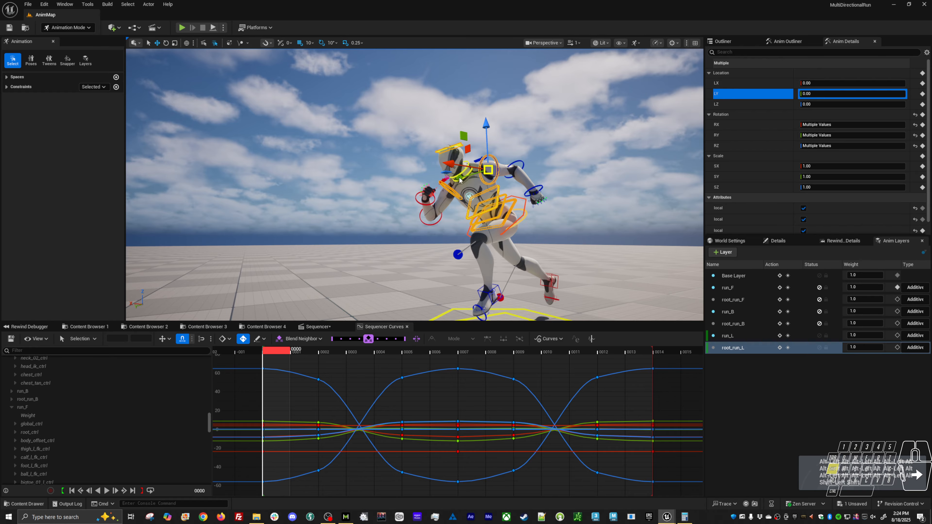
left_click(477, 160, "shift")
left_click_drag(476, 161, 466, 259, "alt")
left_click(520, 211, "shift")
mouse_move(520, 212)
left_mouse_down("alt")
mouse_move(543, 210)
mouse_move(523, 210)
mouse_move(523, 225)
left_mouse_up("alt")
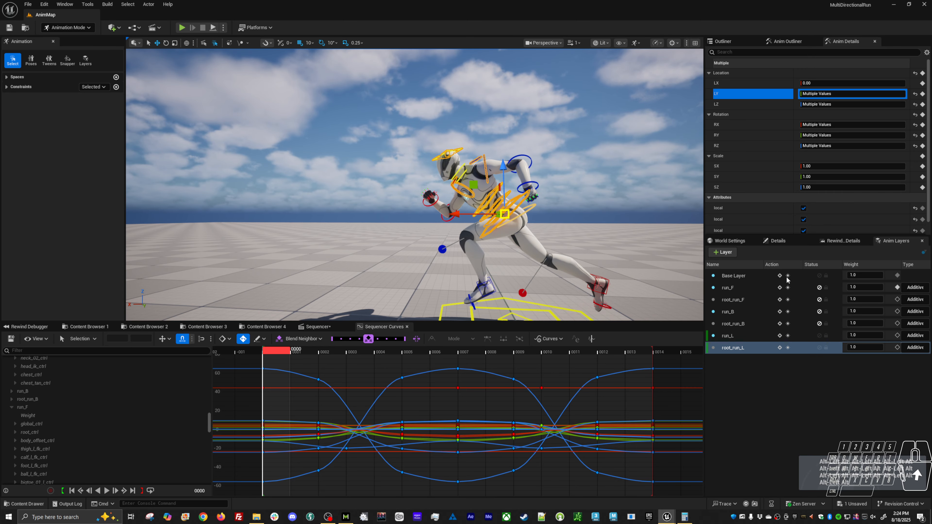
Create an additive animation layer from the selected controls and name it run_L_look_F
left_click(722, 252)
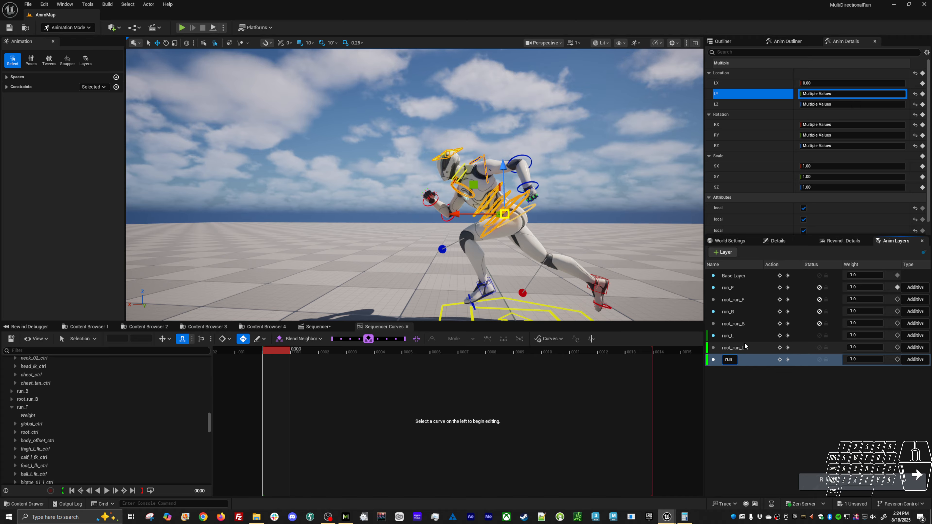
type("run_L_")
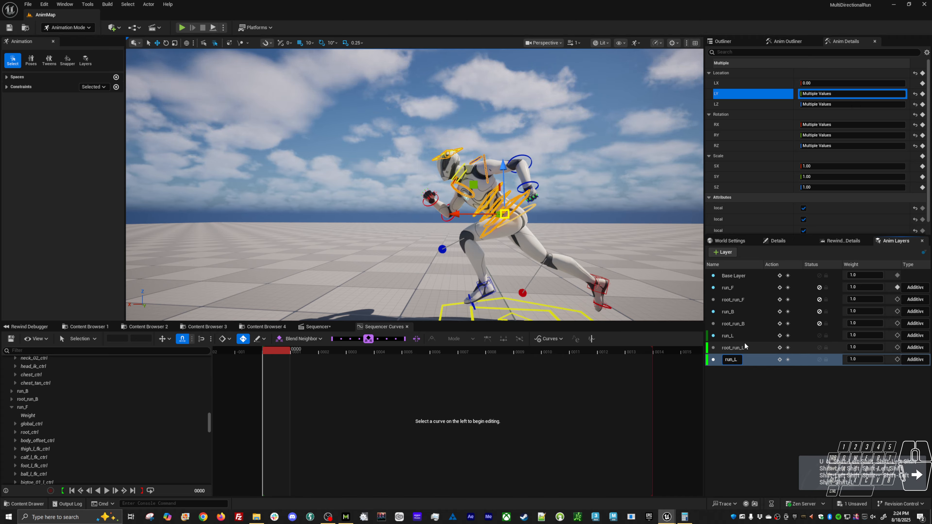
type("looks")
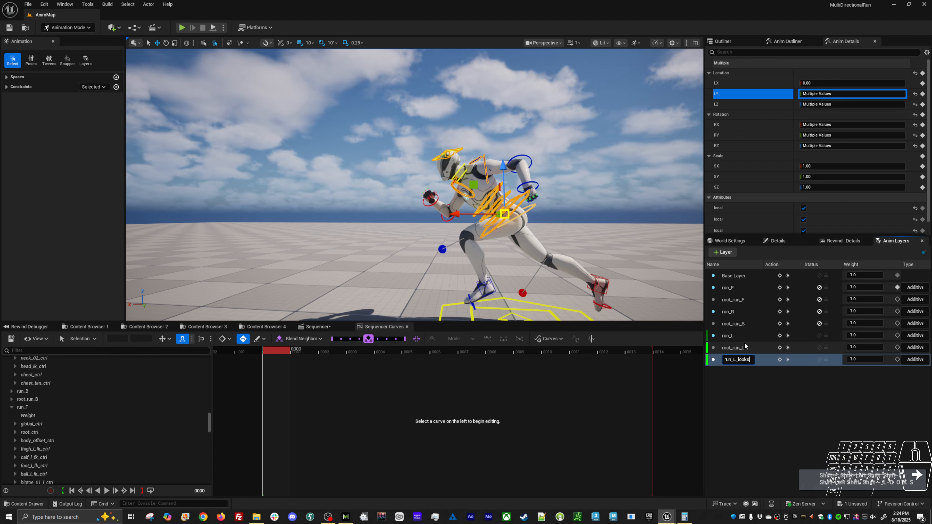
key("BackSpace")
type("_F")
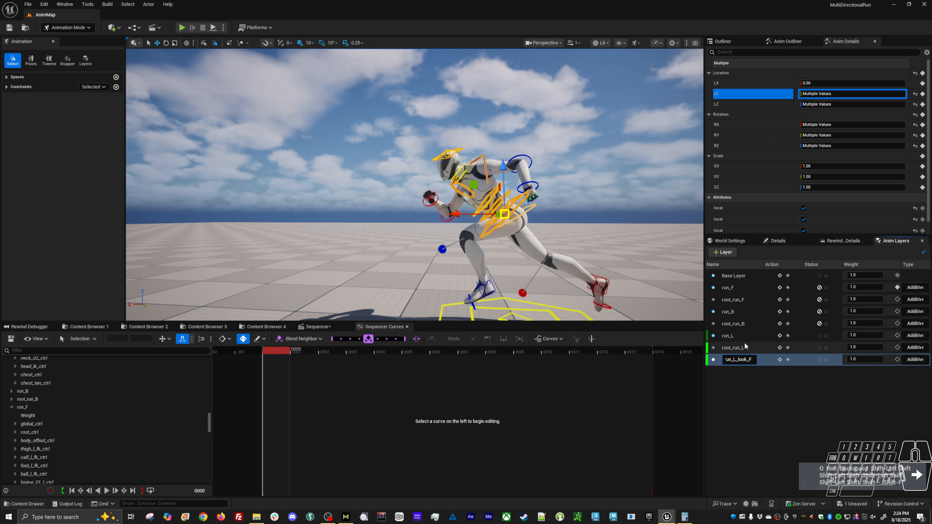
key("Return")
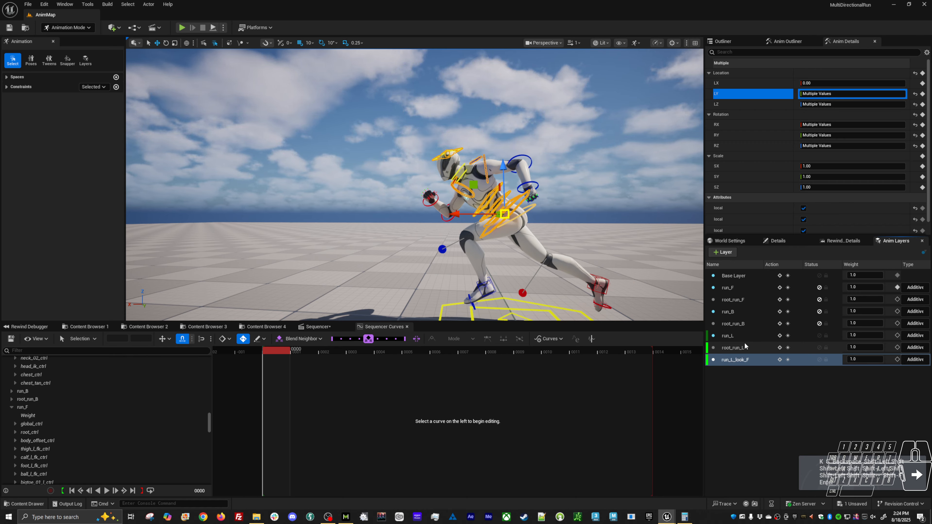
Select all objects belonging to the run_L_look_F layer and key them at frame 0
left_click(284, 354, "alt")
right_click(727, 361)
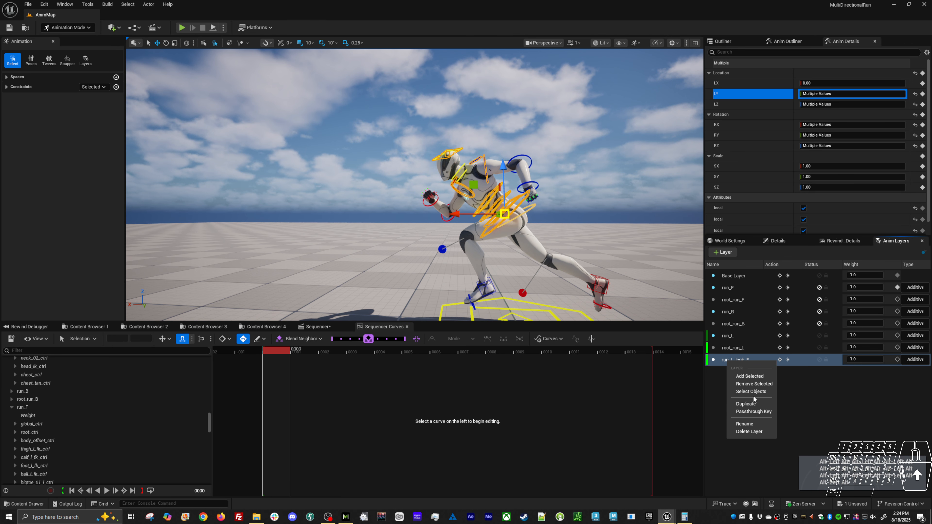
left_click(755, 392)
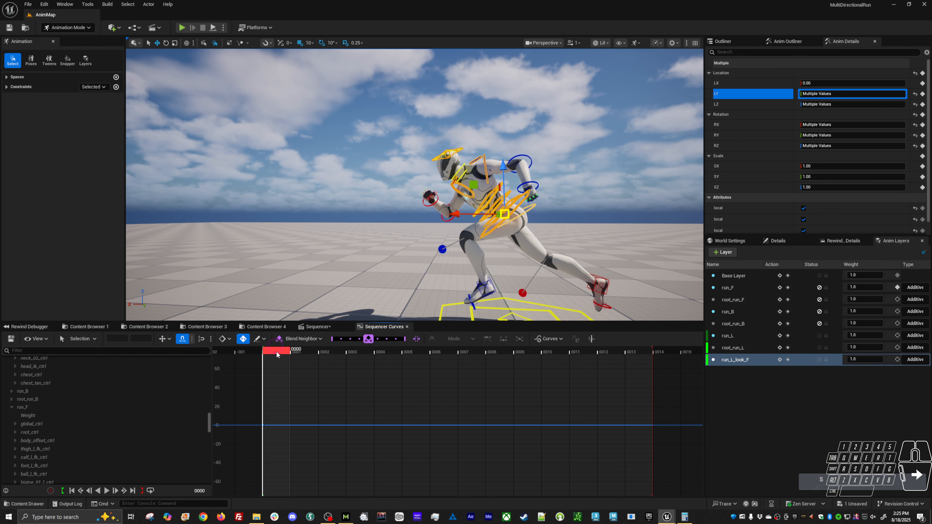
Rotate body_ctrl on the run_L_look_F layer at frame 0 to turn the body toward forward, and play the run
left_click_drag(472, 268, 697, 220, "alt")
left_click(564, 209)
left_click(515, 216)
key("e")
key("alt+v")
scroll(500, 249, "down", 3, "alt")
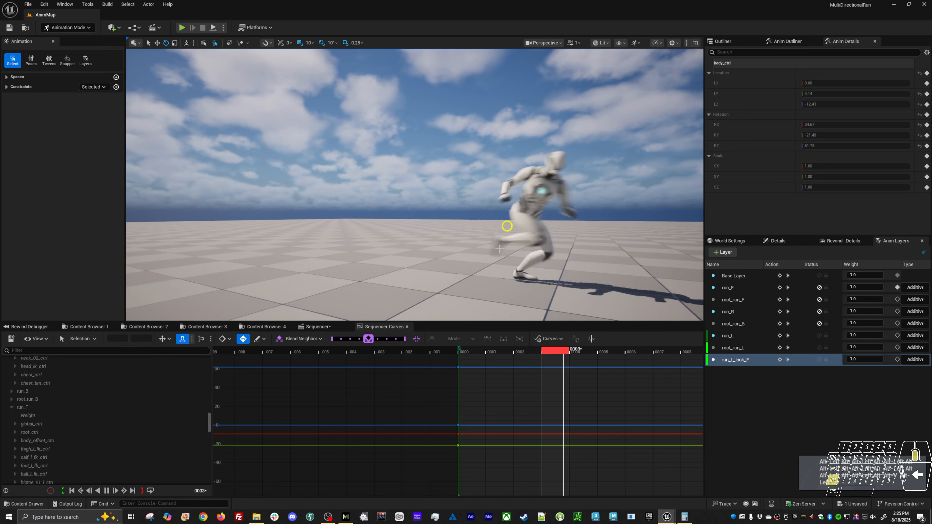
Mute the root_run_L layer, keep run_L_look_F active, and play the run in place
left_click(819, 359)
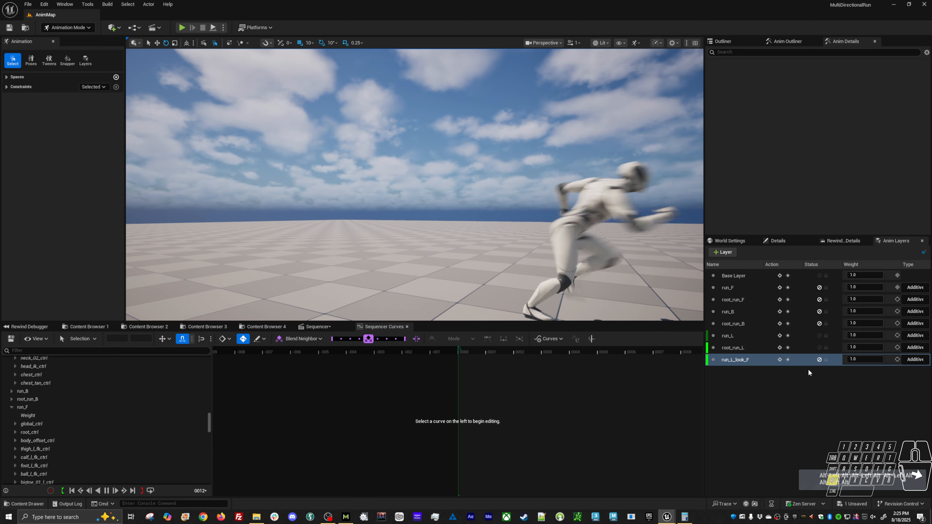
left_click(819, 348)
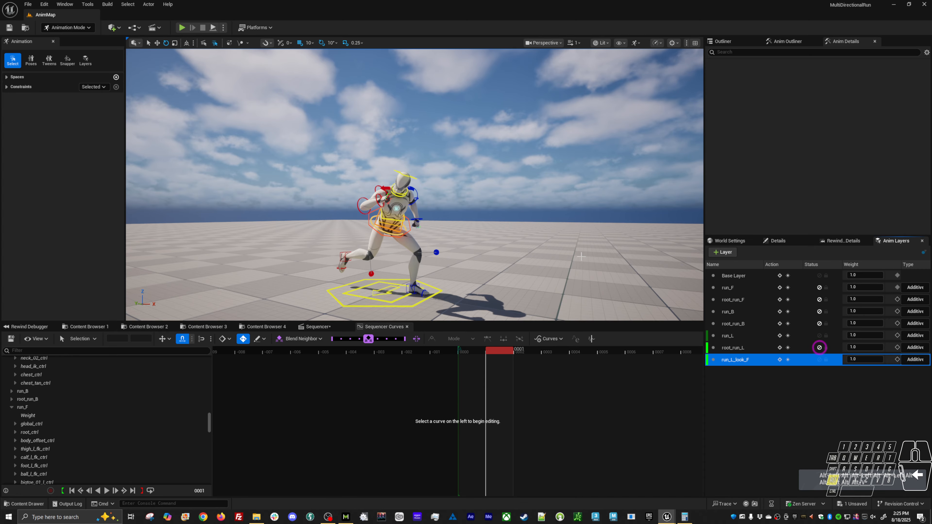
left_click(537, 252, "alt")
key("alt+v")
left_click_drag(537, 252, 478, 265, "alt")
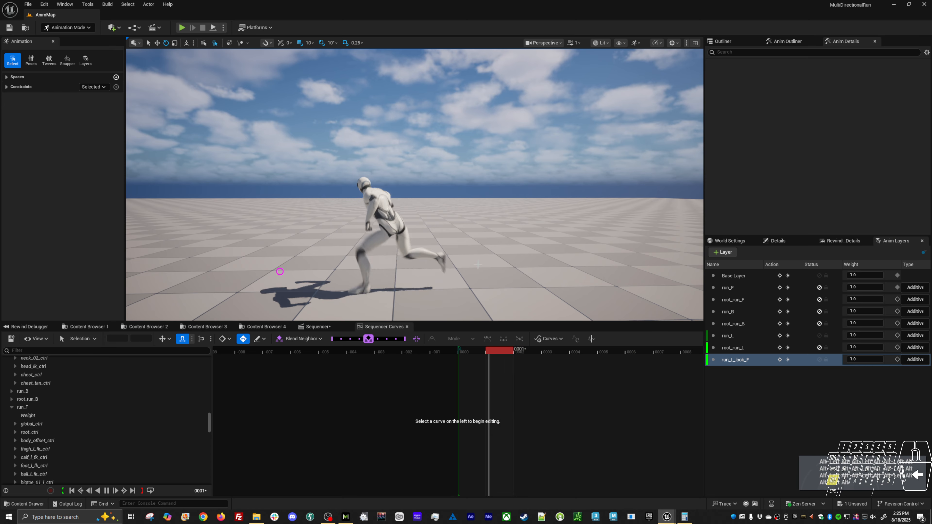
Stop playback, return to frame 0 and select the spine controls for rotation
key("alt+v")
left_click(464, 348)
right_click_drag(379, 218, 408, 248, "alt")
left_click(370, 215)
key("w")
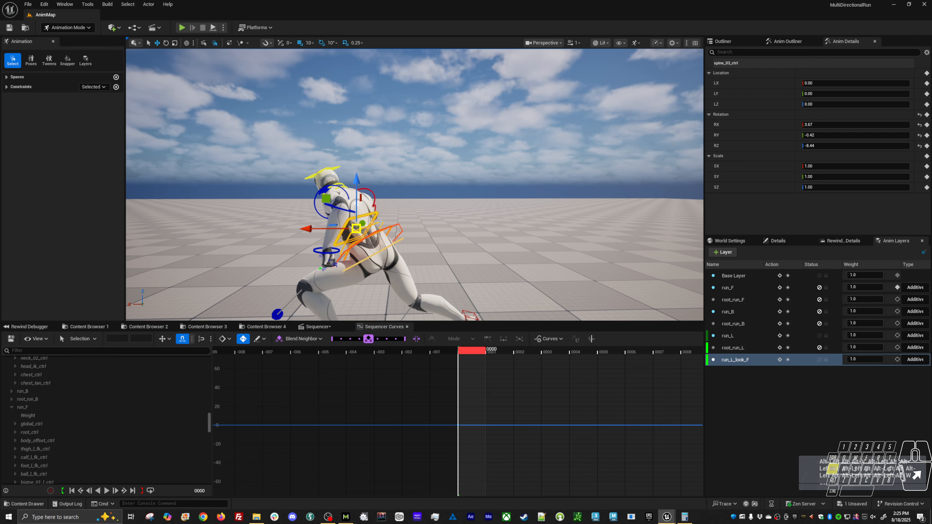
left_click(382, 222, "shift")
left_click(389, 232, "shift")
key("e")
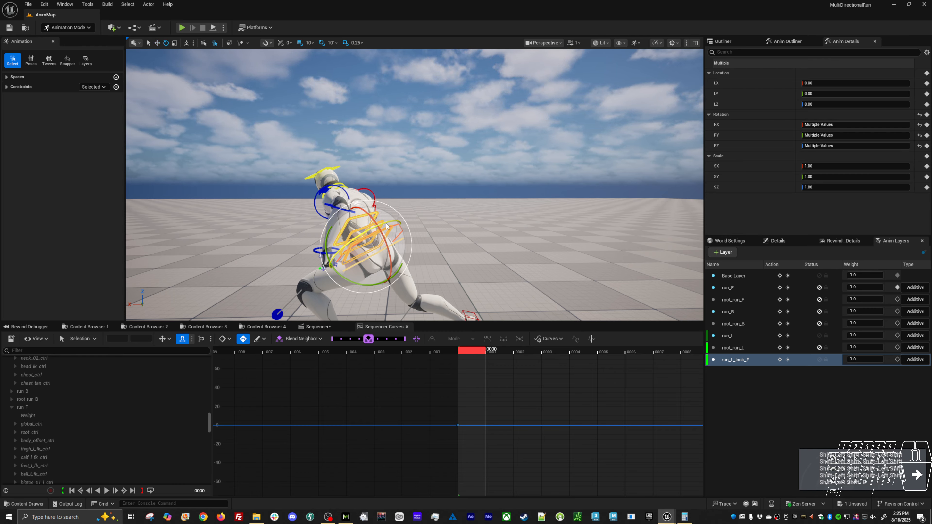
Try rotating the spine controls and both upper-arm controls separately, and undo both rotations
left_click_drag(386, 225, 379, 231)
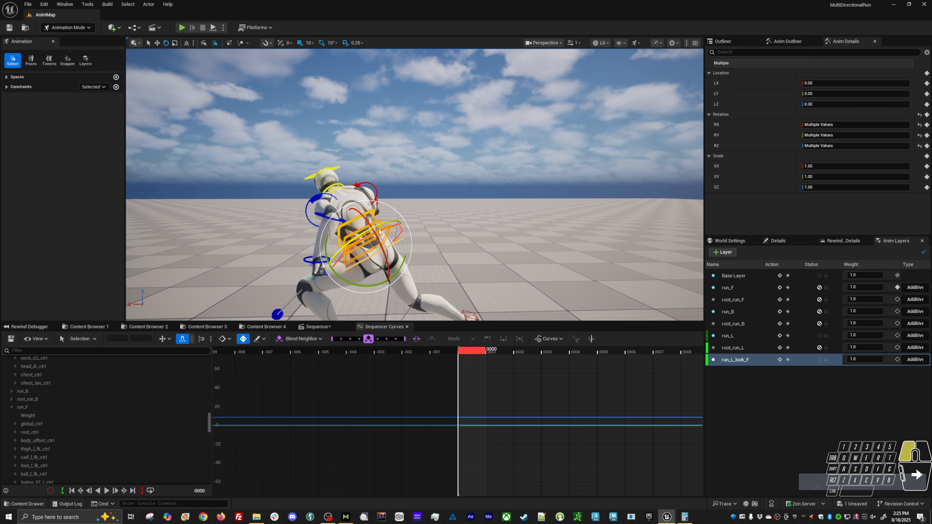
left_click(332, 195)
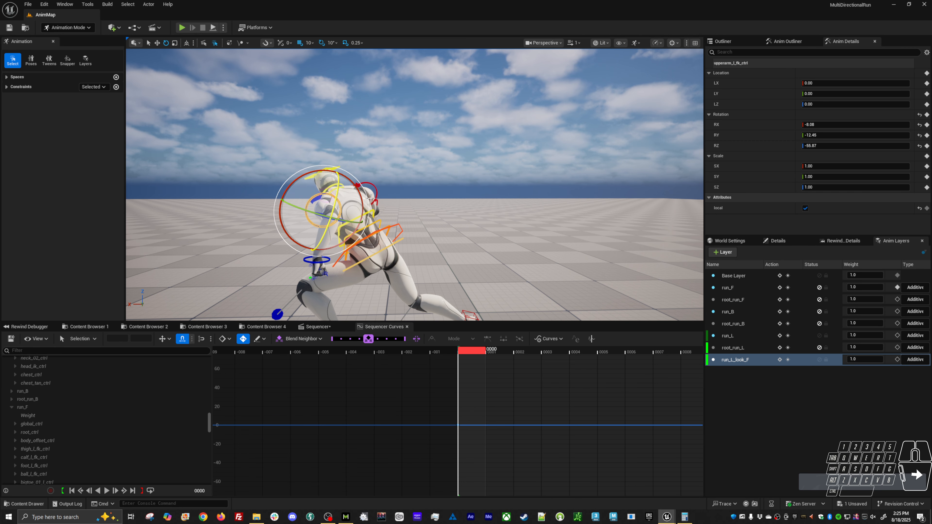
key("w")
left_click(375, 187, "shift")
key("e")
left_click_drag(339, 197, 316, 192)
key("ctrl+z")
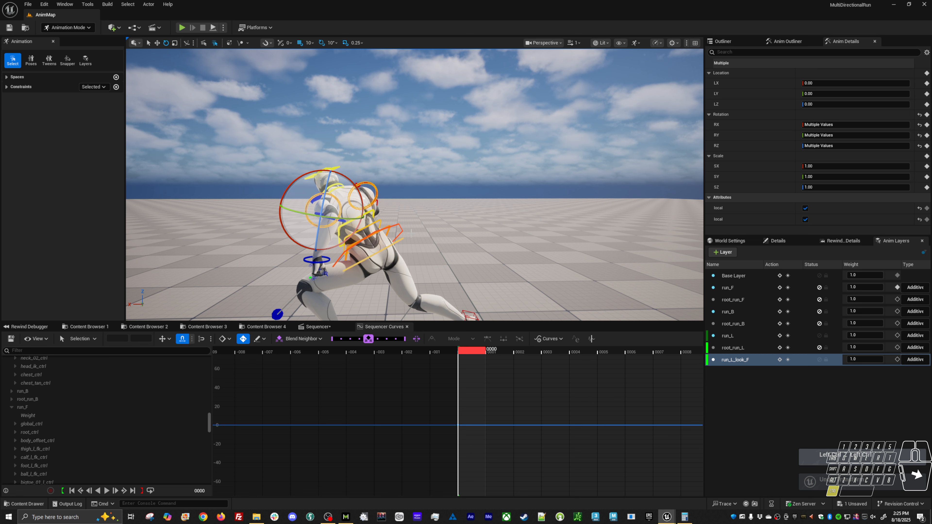
key("ctrl+z")
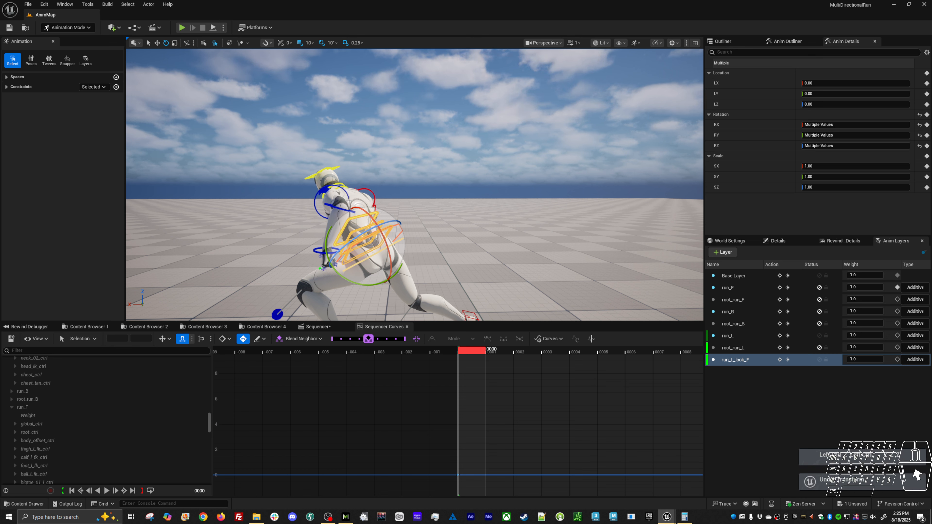
Add both upper-arm controls to the spine selection and rotate them together in world space to turn the torso forward
left_click(370, 190, "shift")
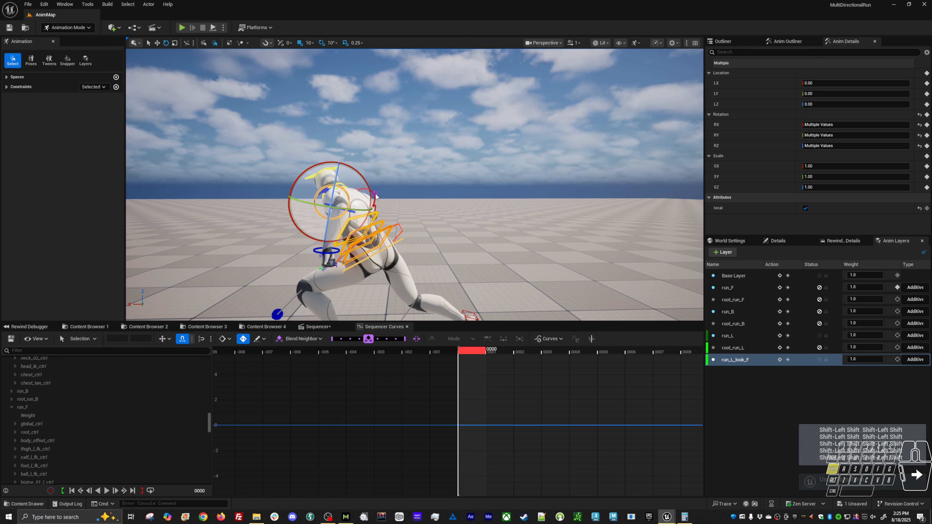
left_click(375, 196, "shift")
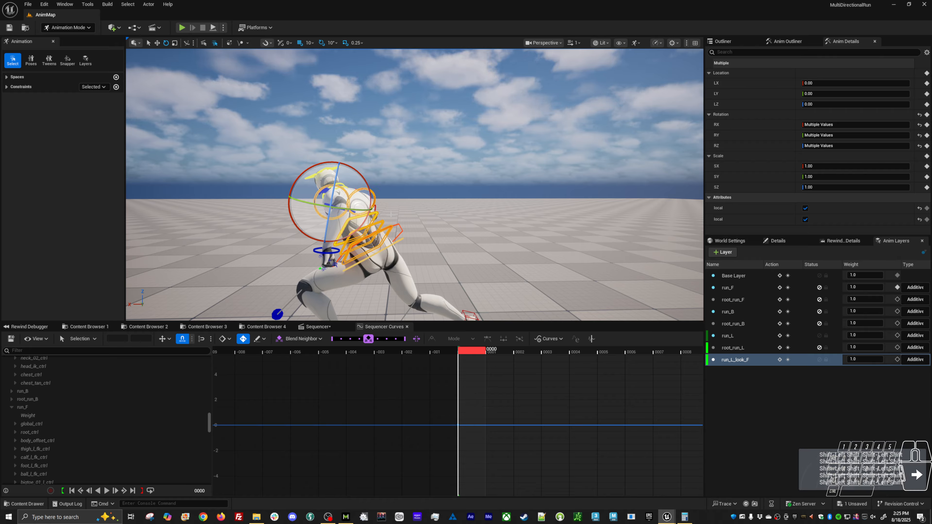
key("ctrl+grave")
key("ctrl+grave")
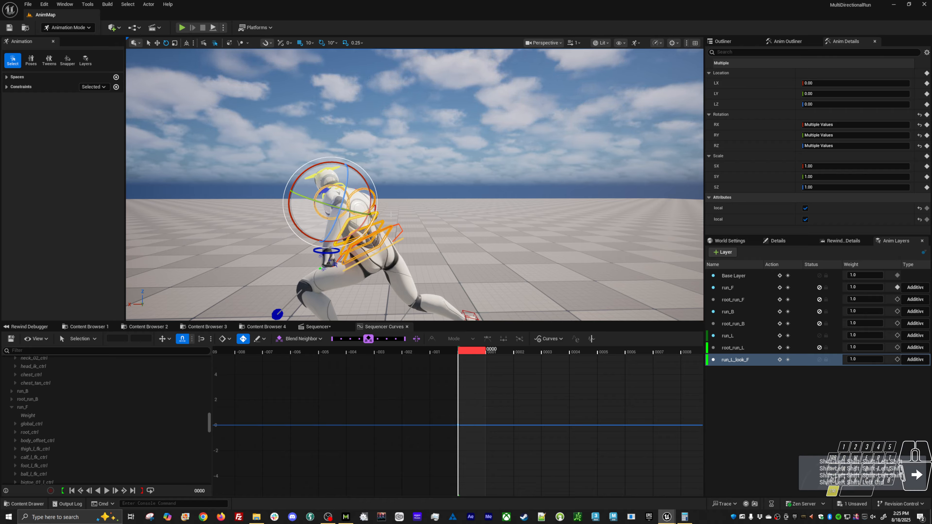
key("ctrl+grave")
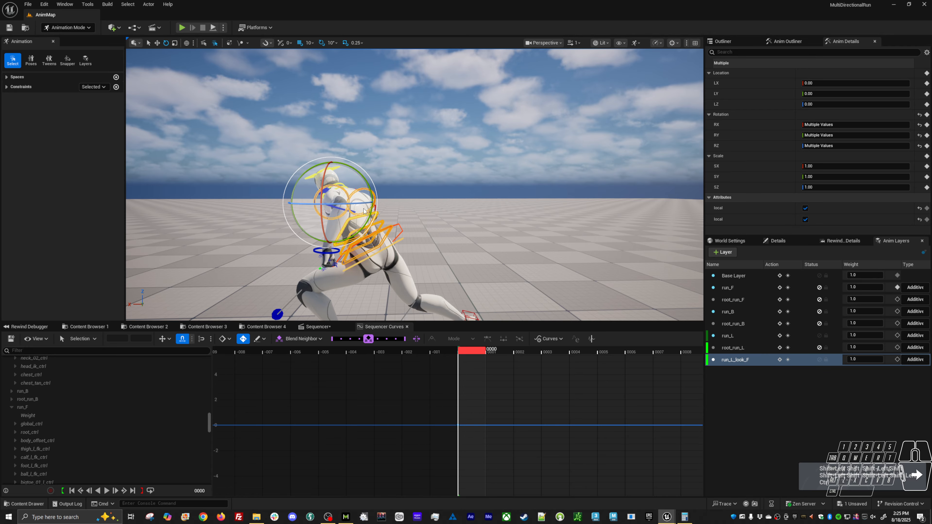
left_click(349, 187, "shift")
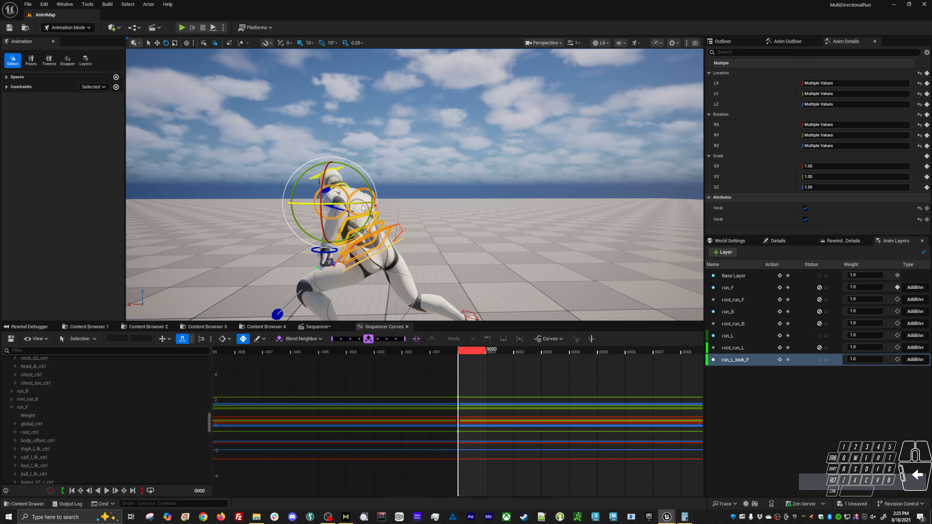
left_click_drag(347, 188, 235, 188)
Rotate head_ctrl at frame 0 so the head faces forward, and play the run to check the pose
mouse_move(404, 160)
left_mouse_down("alt")
mouse_move(459, 161)
mouse_move(403, 159)
left_mouse_up("alt")
left_click_drag(325, 159, 327, 160)
left_click_drag(368, 156, 332, 179, "alt")
key("space")
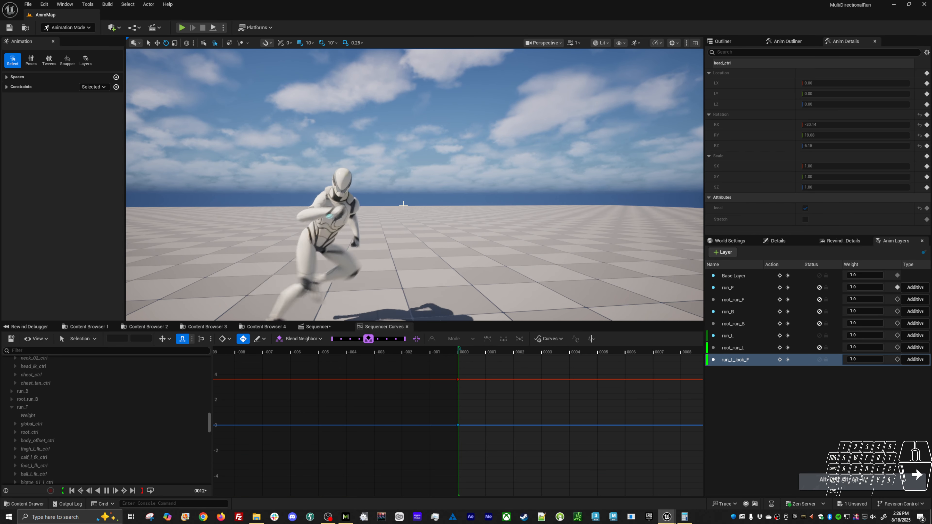
key("space")
mouse_move(403, 204)
left_mouse_down("alt")
mouse_move(341, 206)
mouse_move(441, 185)
left_mouse_up("alt")
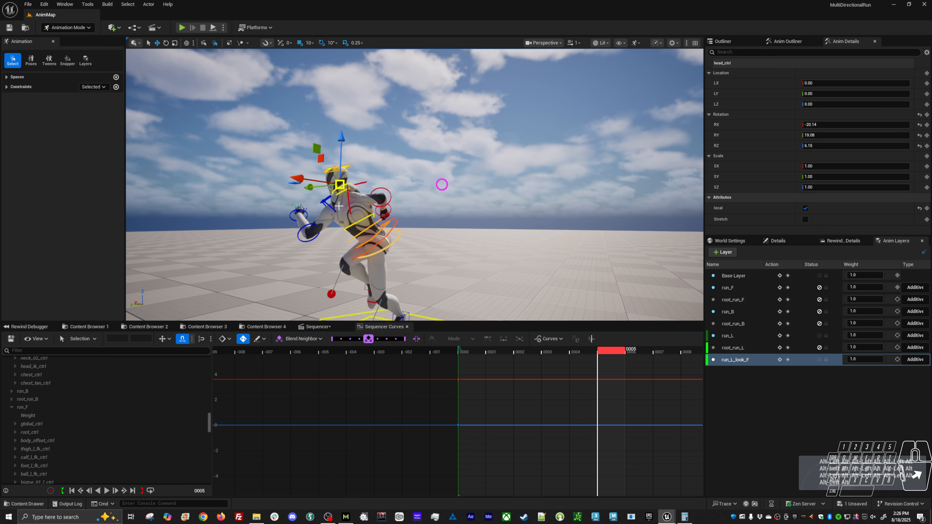
Select upperarm_r_fk_ctrl at frame 0 and set a zero key for it on the run_L_look_F layer
left_click(347, 198)
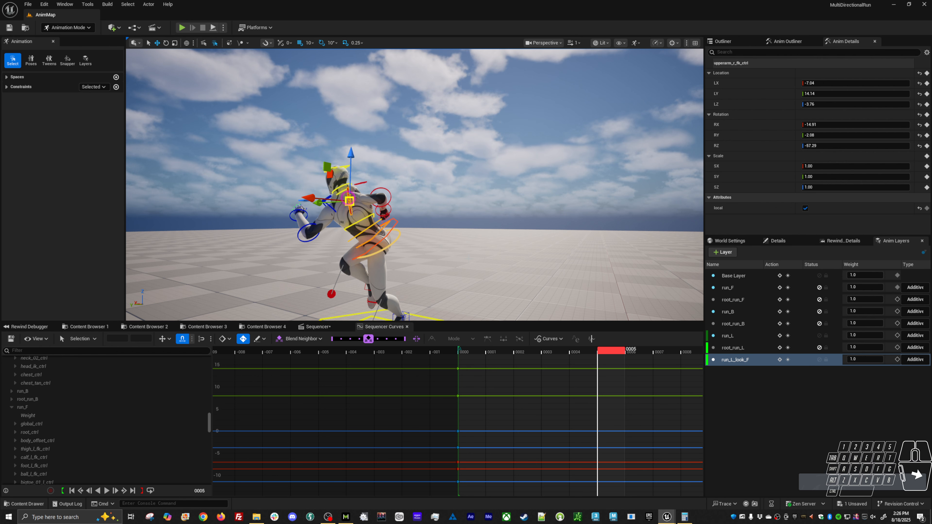
right_click_drag(583, 386, 512, 418, "alt")
right_click_drag(624, 400, 501, 417)
left_click(409, 353)
left_click_drag(422, 228, 329, 199, "alt")
key("w")
left_click(322, 186)
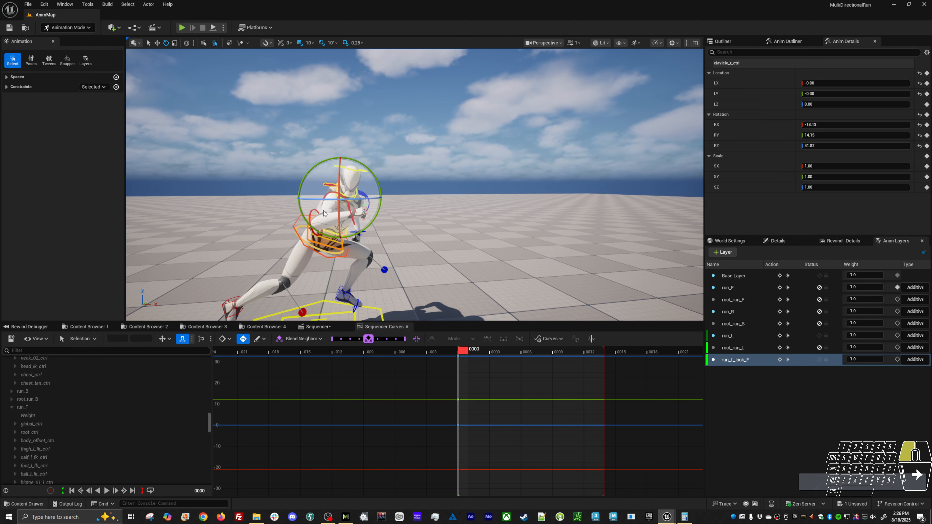
key("w")
left_click(325, 199)
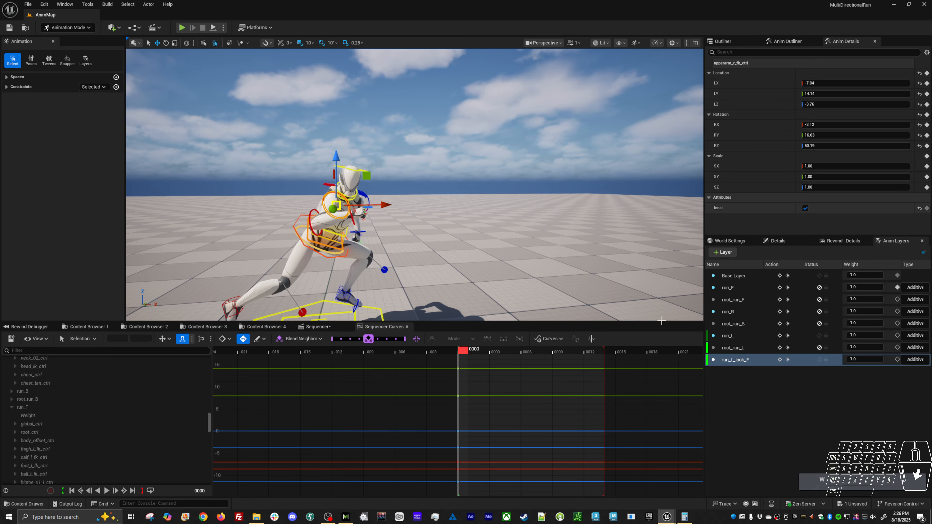
left_click(788, 361)
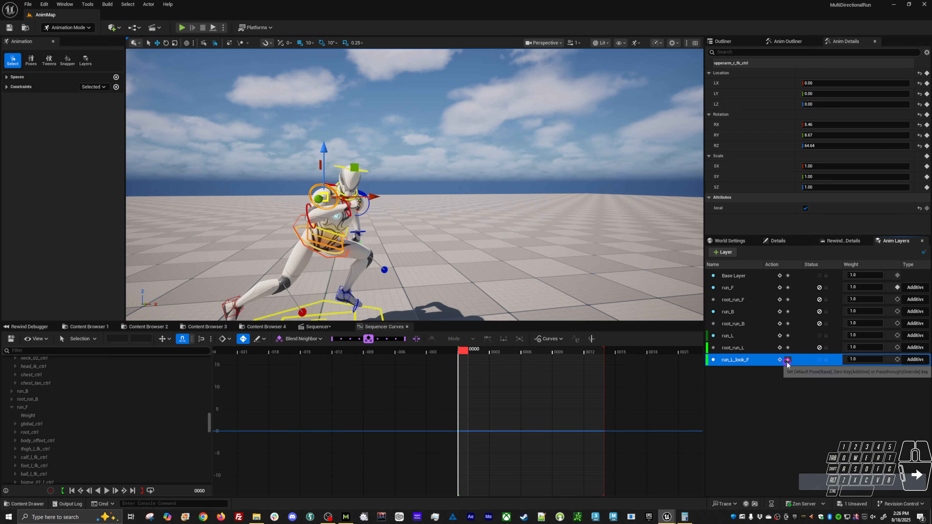
Play the run and orbit behind the character to examine the right arm's motion
key("alt+v")
left_click_drag(427, 269, 543, 272, "alt")
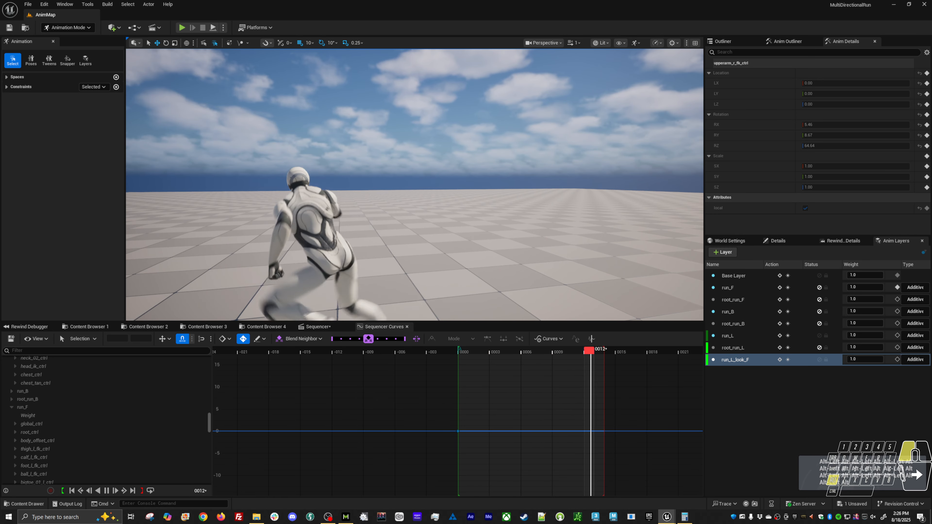
key("space")
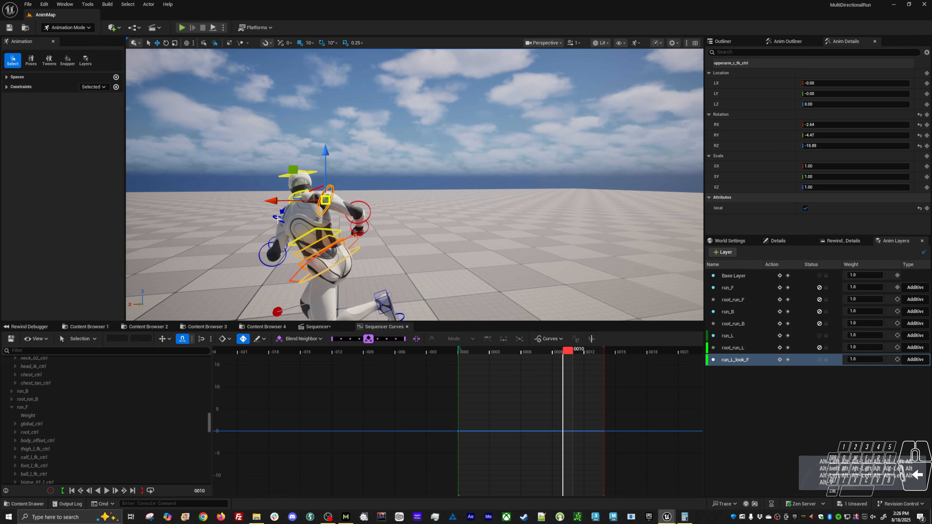
Rotate upperarm_l_fk_ctrl at frame 7 to about RX 67, RY 3, RZ 56 on the run_L_look_F layer
left_click(279, 220)
left_click_drag(508, 348, 532, 354)
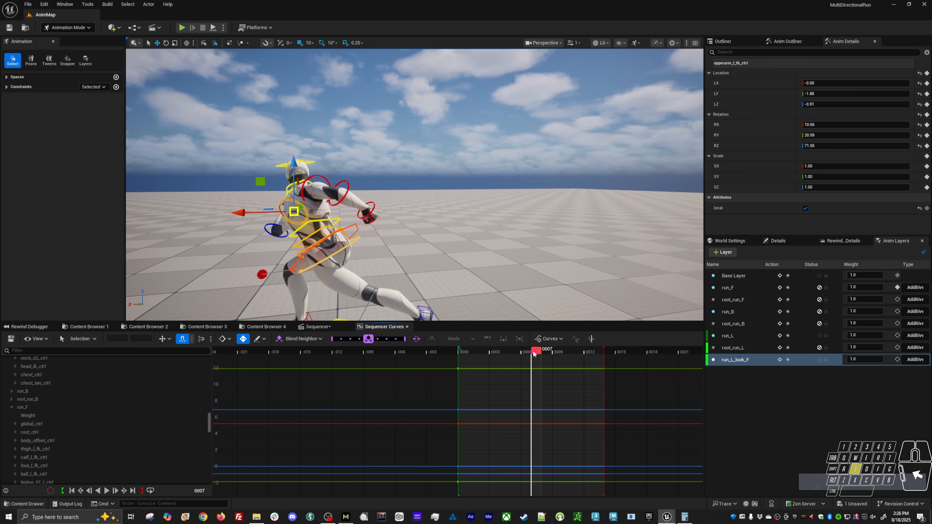
key("e")
left_click_drag(308, 227, 281, 201)
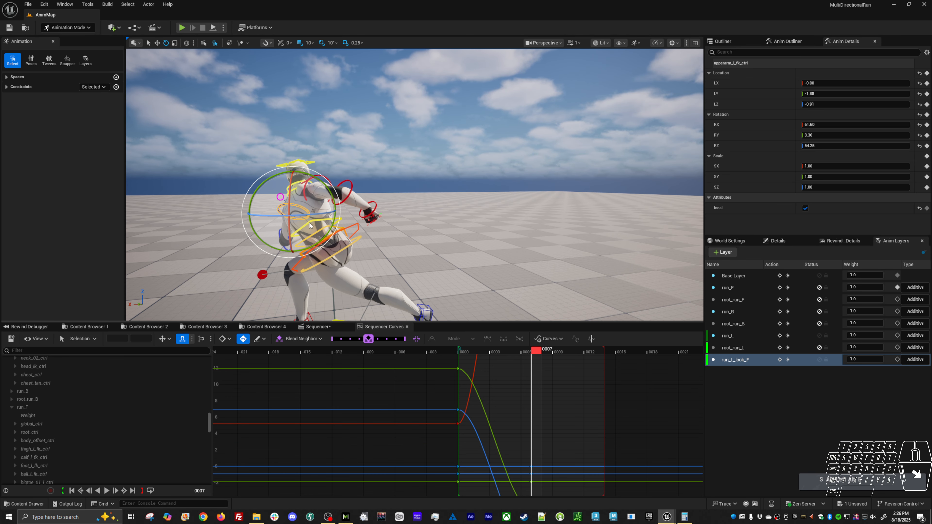
left_click_drag(309, 227, 308, 228)
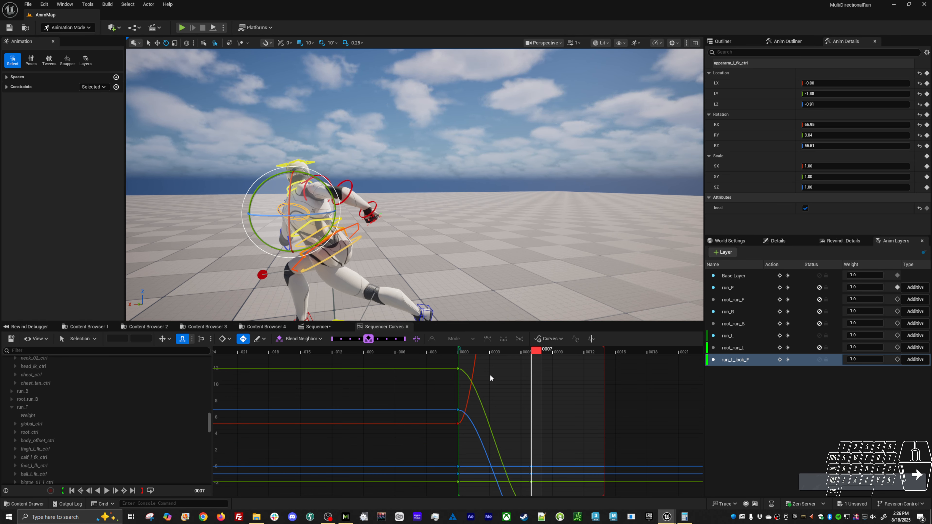
Copy the left upper arm's frame 0 keys to frame 14 and play the run to check the loop
left_click(524, 398)
key("f")
right_click_drag(642, 410, 569, 381, "alt")
left_click(567, 356)
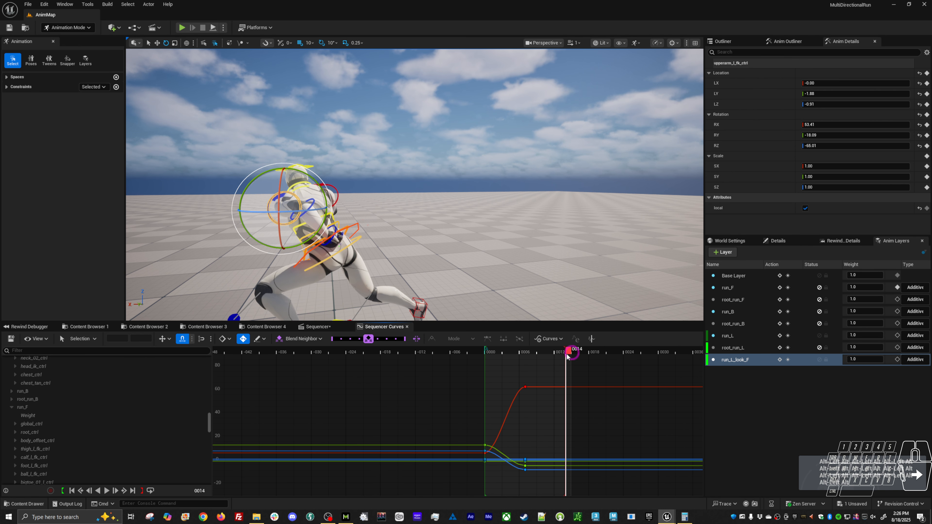
key("ctrl+c")
key("ctrl+v")
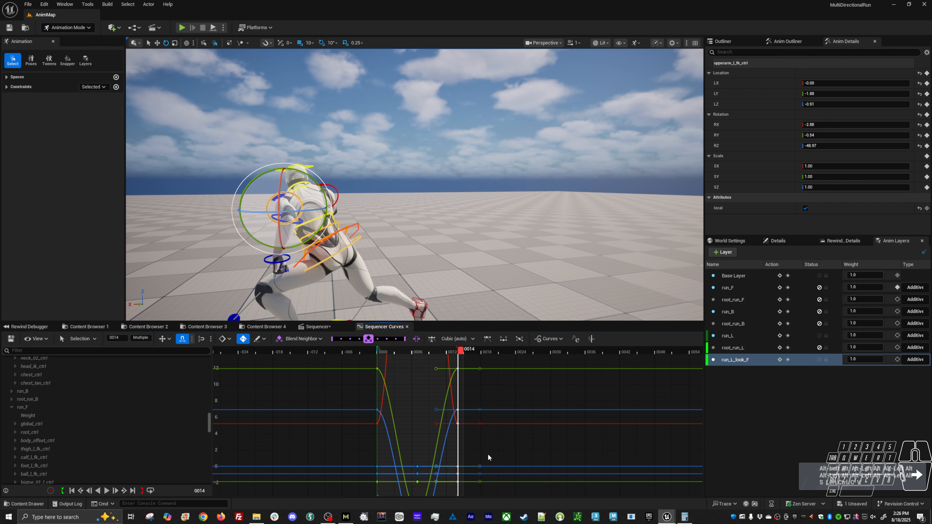
left_click(517, 428)
key("f")
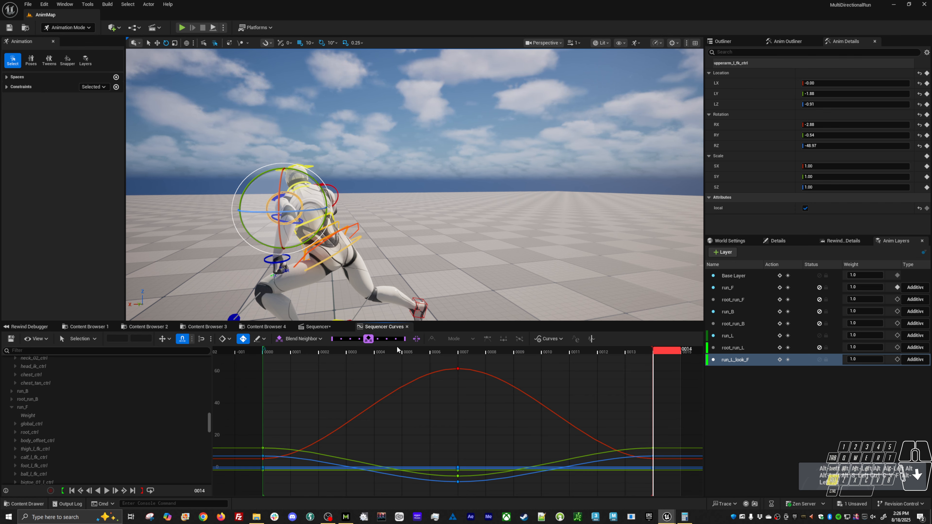
left_click(279, 353)
key("space")
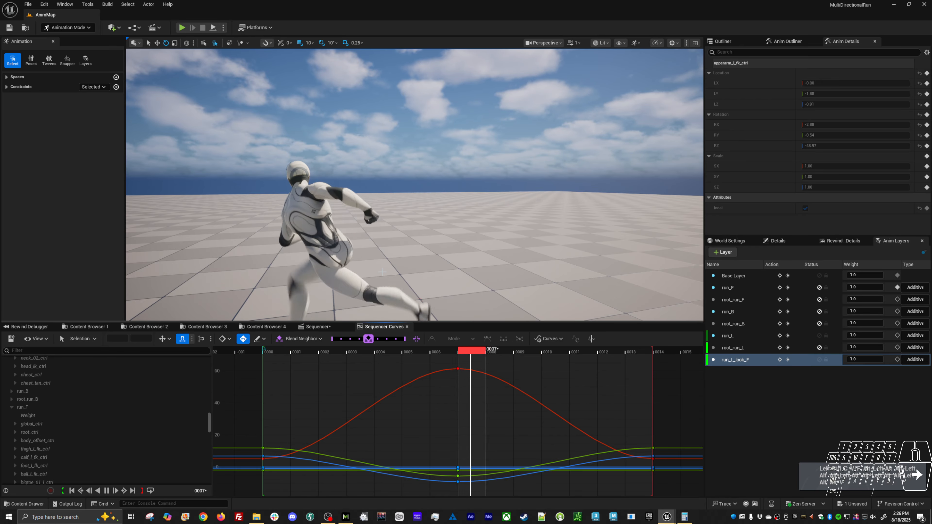
key("space")
Rotate upperarm_l_fk_ctrl at frame 0 to about RX -3, RY 13, RZ -19 and key the same pose at frame 14
left_click(271, 353)
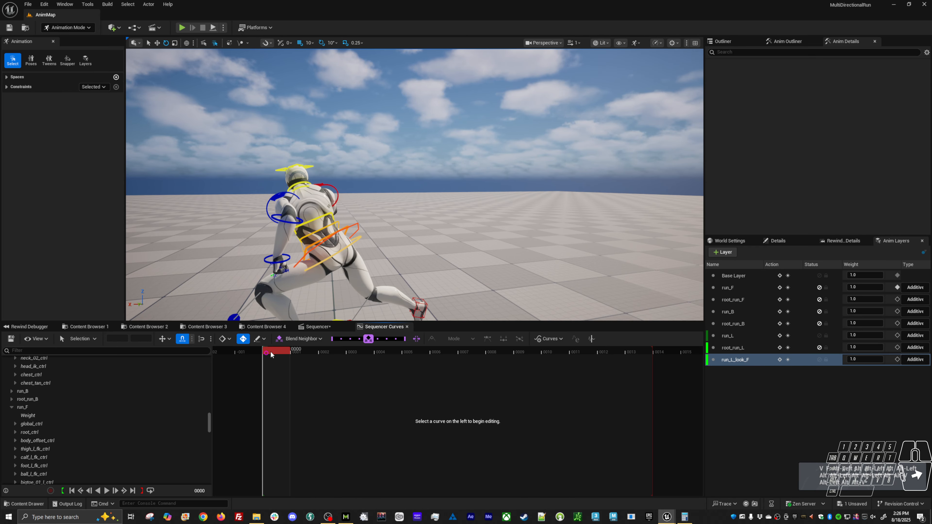
left_click(290, 194)
key("e")
left_click_drag(289, 194, 301, 215)
left_click_drag(302, 216, 296, 242)
left_click(660, 352)
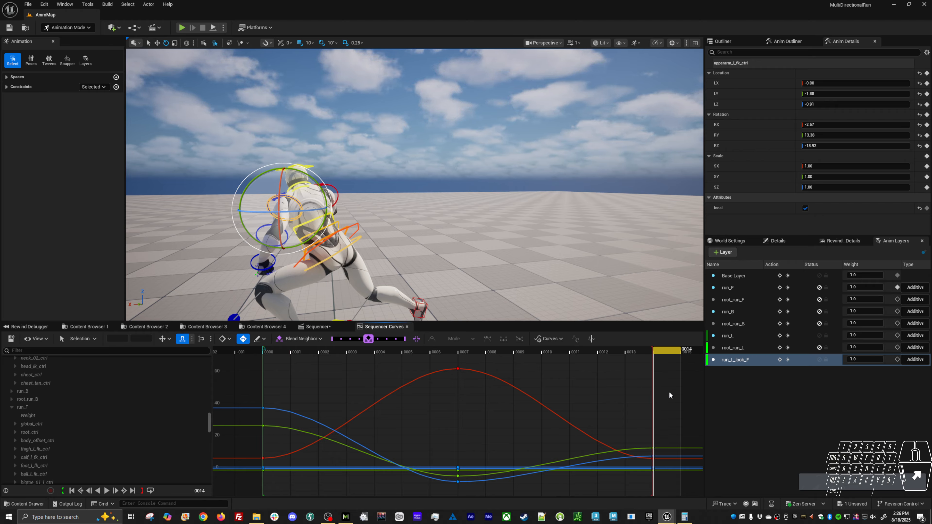
key("s")
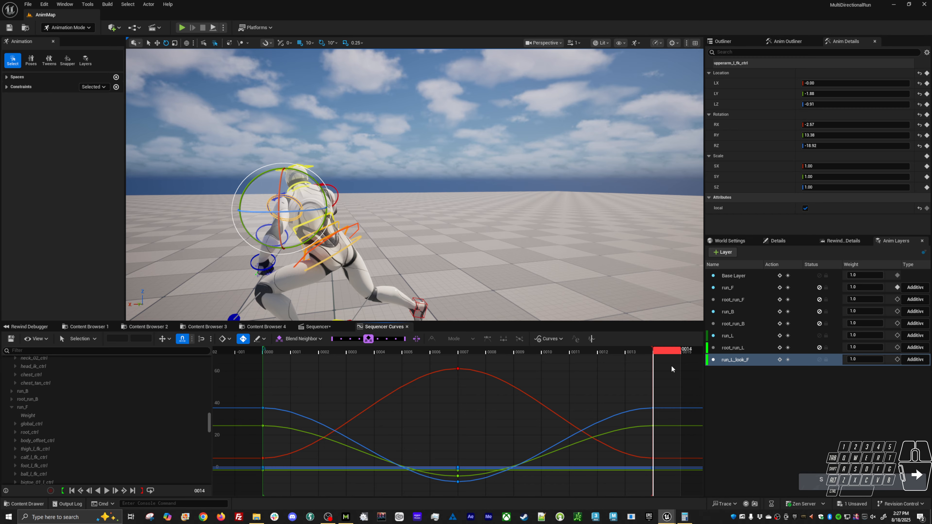
Review the run from the side, and rotate upperarm_l_fk_ctrl at frame 7 to about RX 23, RY 14, RZ 48
right_click_drag(475, 269, 466, 253, "alt")
key("space")
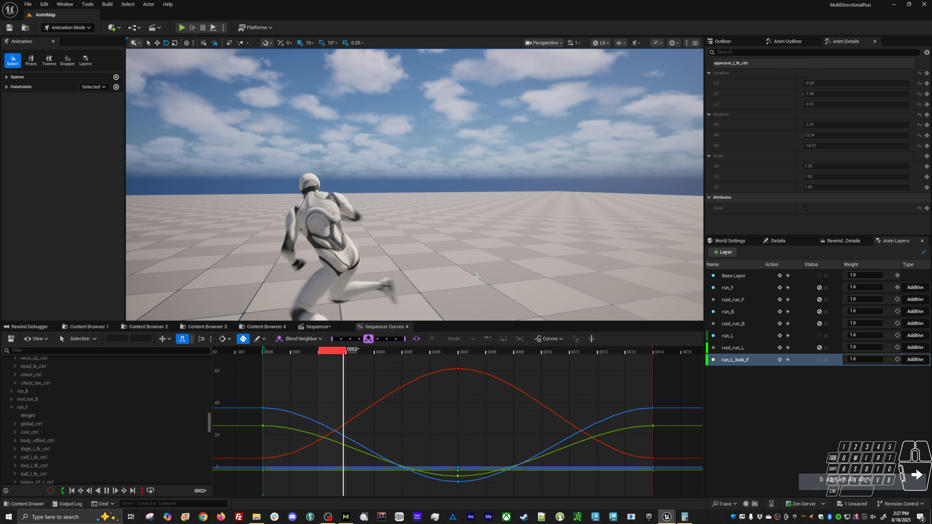
left_click_drag(475, 269, 637, 253, "alt")
key("space")
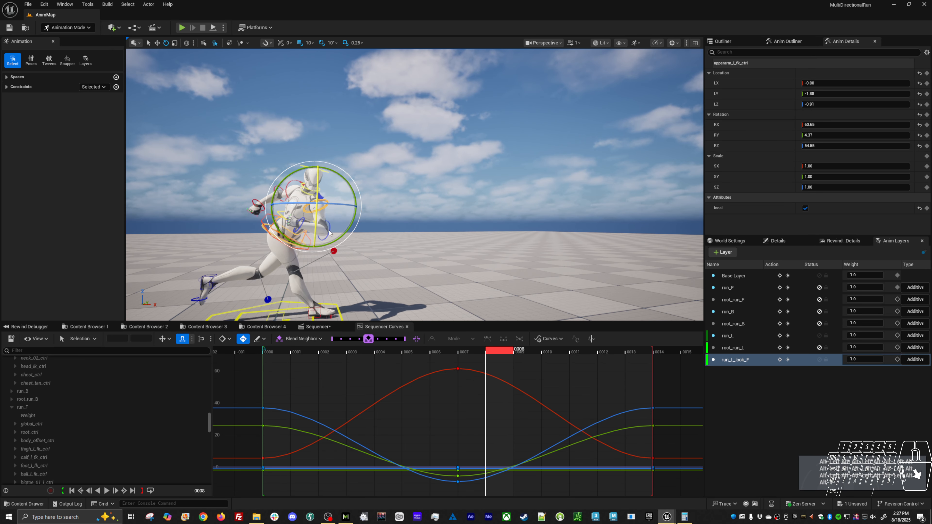
left_click(472, 352)
mouse_move(327, 227)
left_mouse_down()
mouse_move(344, 216)
mouse_move(323, 217)
mouse_move(334, 219)
left_mouse_up()
key("w")
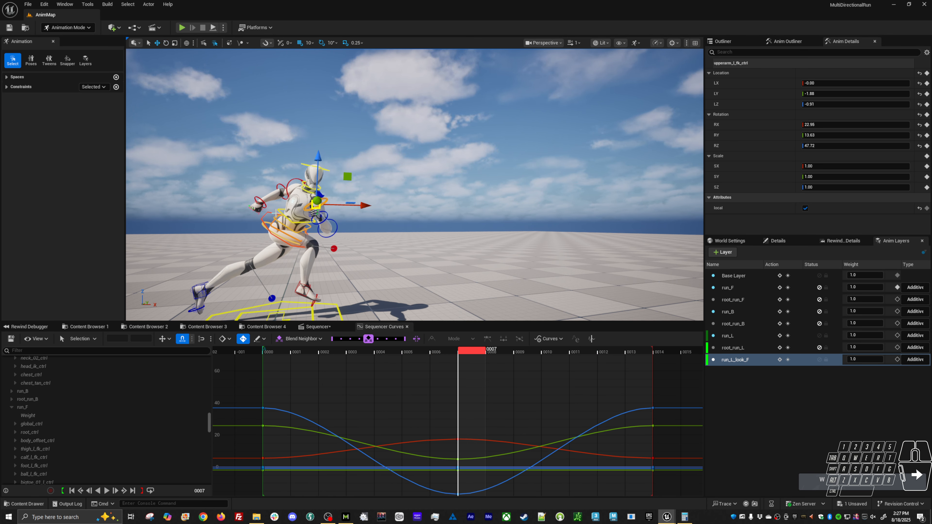
Select the torso's spine controls together and rotate them at frame 7 to adjust the upper body's pose
left_click(279, 212)
left_click(280, 221, "shift")
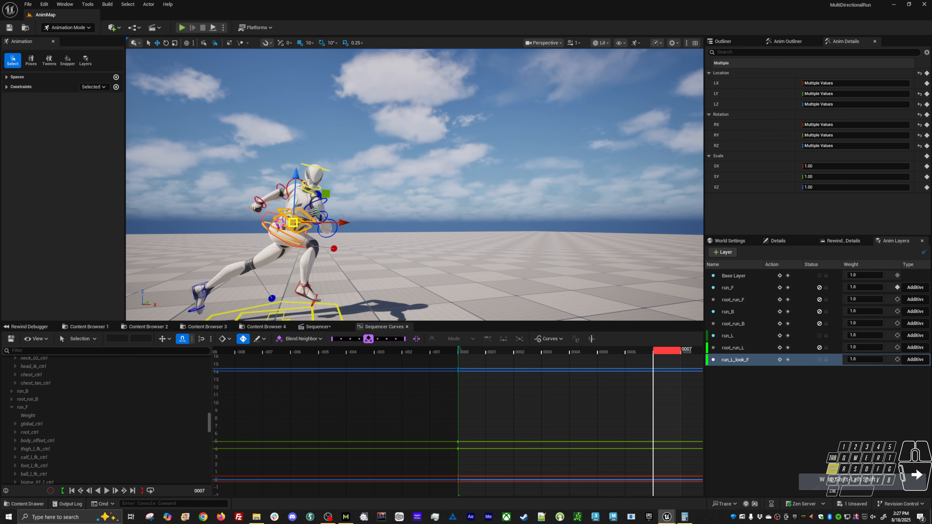
key("e")
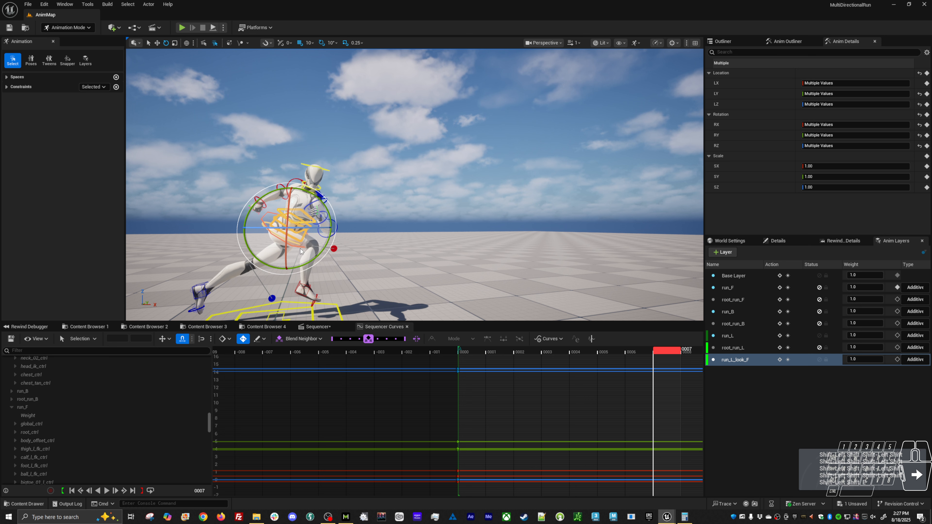
key("w")
left_click(268, 213, "shift")
key("e")
left_click_drag(298, 243, 307, 221)
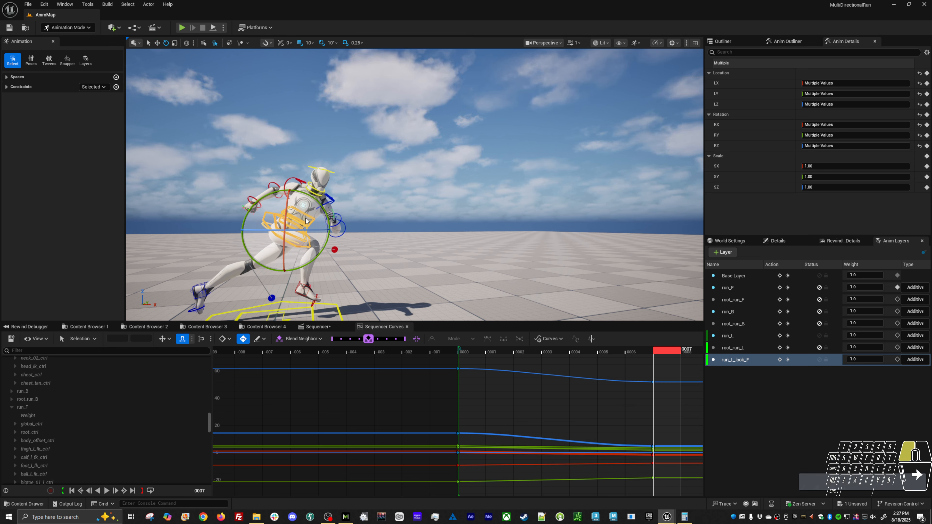
Key the spine controls at frame 14 with their frame 0 pose and play the run to check the torso motion
left_click(476, 353)
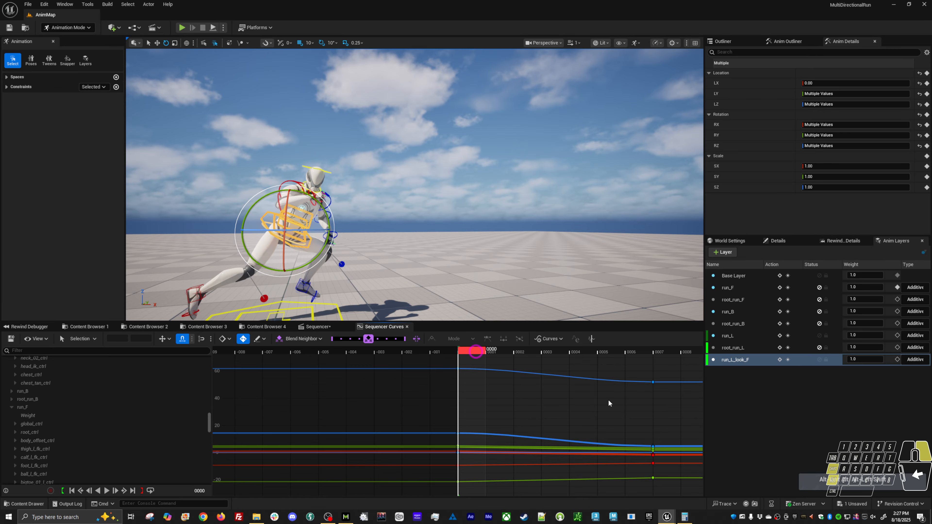
right_click_drag(608, 399, 430, 403, "alt")
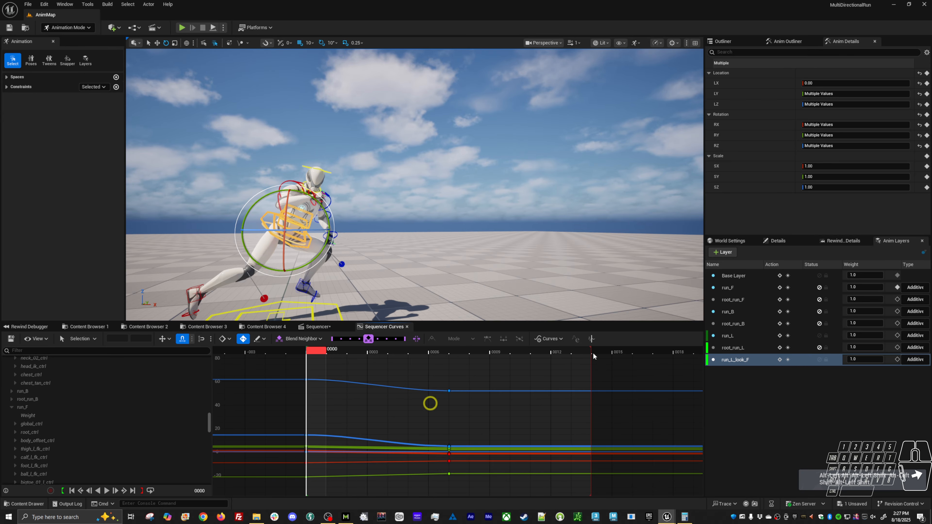
left_click(605, 351)
key("s")
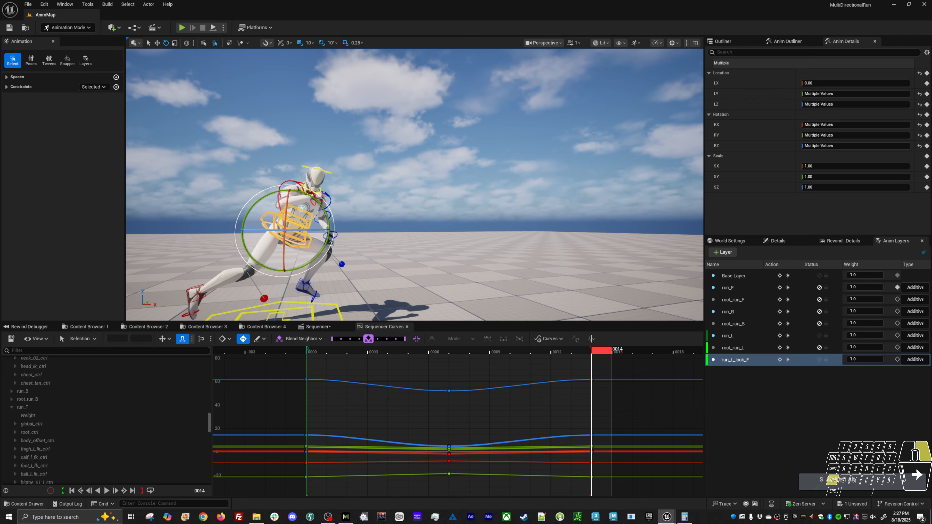
key("space")
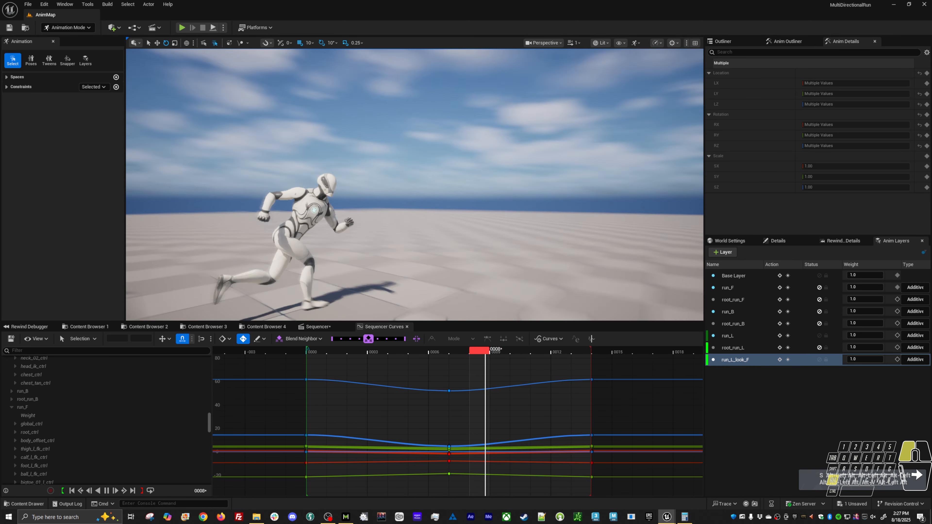
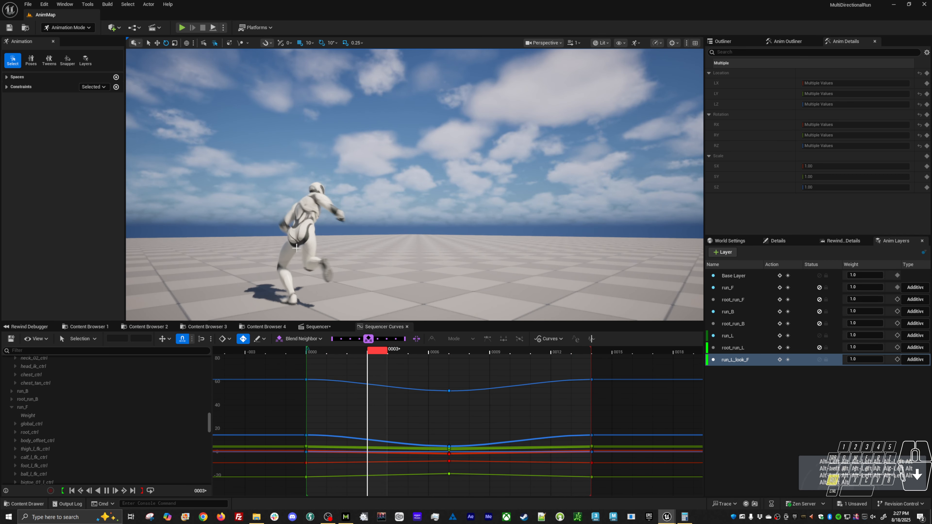
Check which controls the run_L_look_F layer contains, and add hips_ctrl to that layer
key("space")
left_click(402, 248)
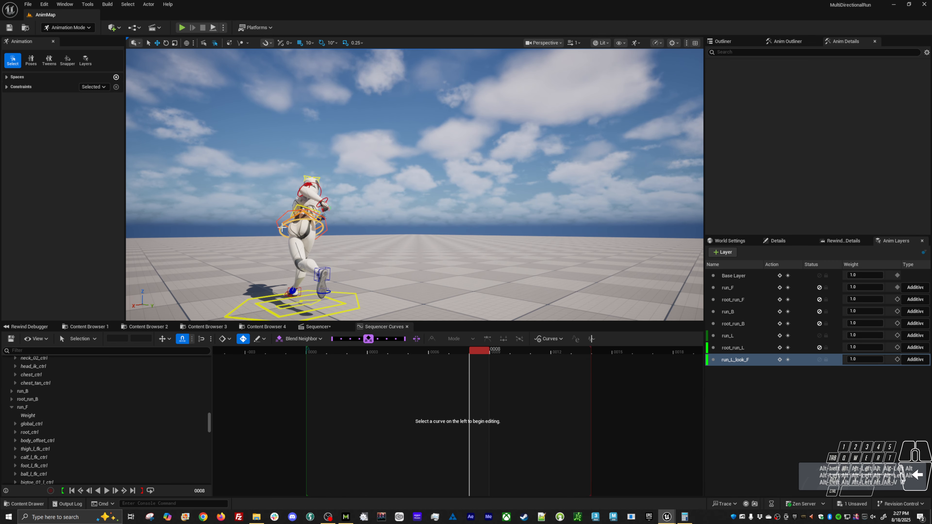
left_click(282, 228)
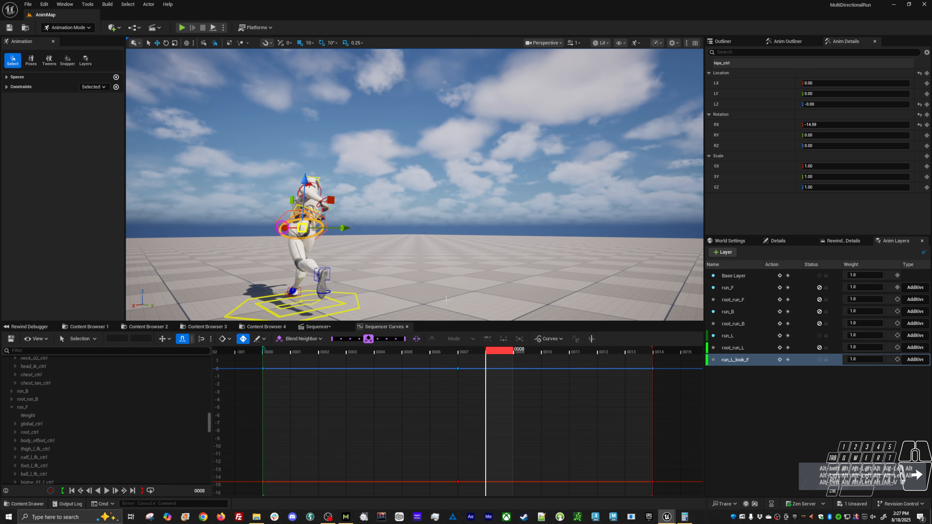
right_click(747, 361)
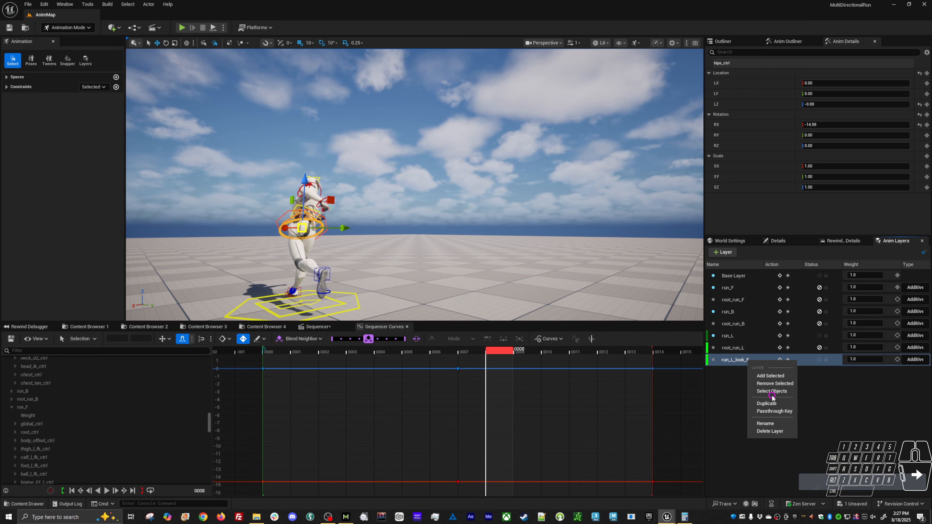
left_click(772, 393)
left_click_drag(350, 245, 378, 267, "alt")
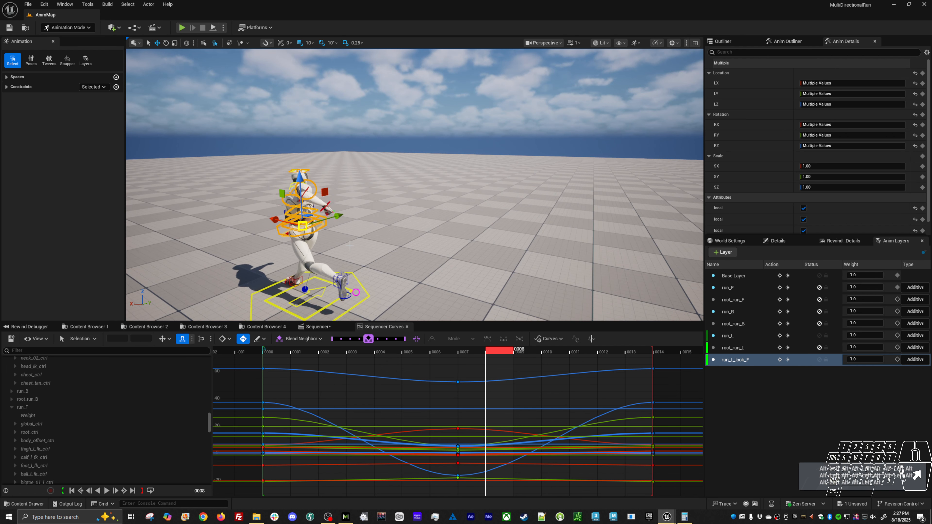
left_click(350, 246)
left_click(288, 231)
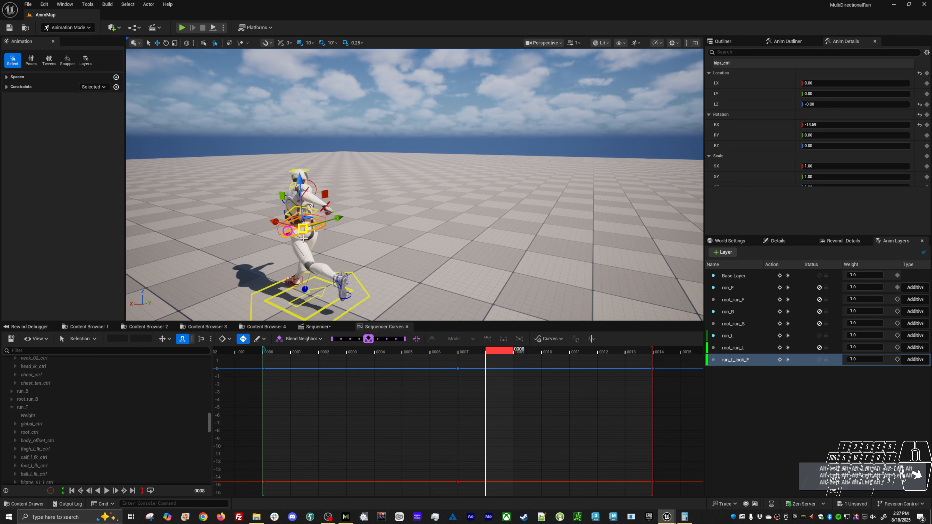
right_click(727, 358)
left_click(755, 376)
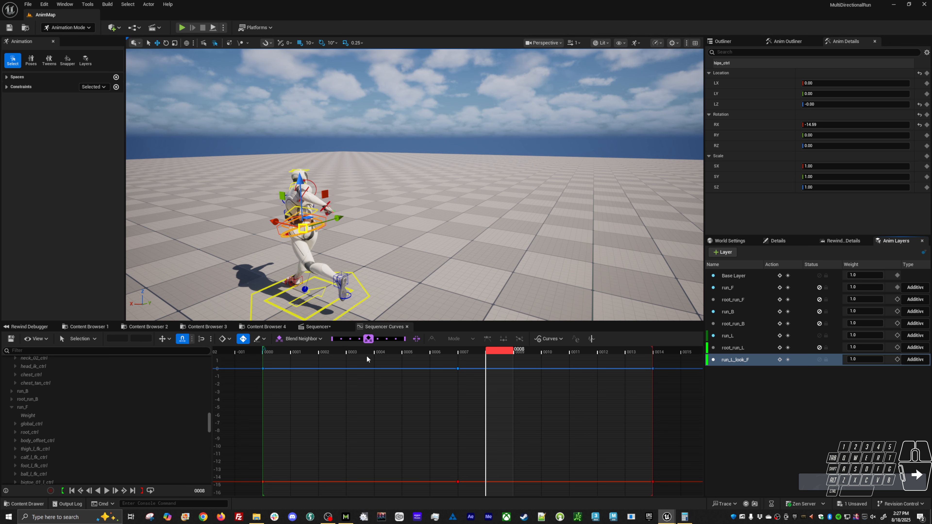
Key hips_ctrl at frame 0 on run_L_look_F and rotate it to about RX -10.69, RY 1.66, RZ 6.19
left_click(431, 268)
left_click(285, 230)
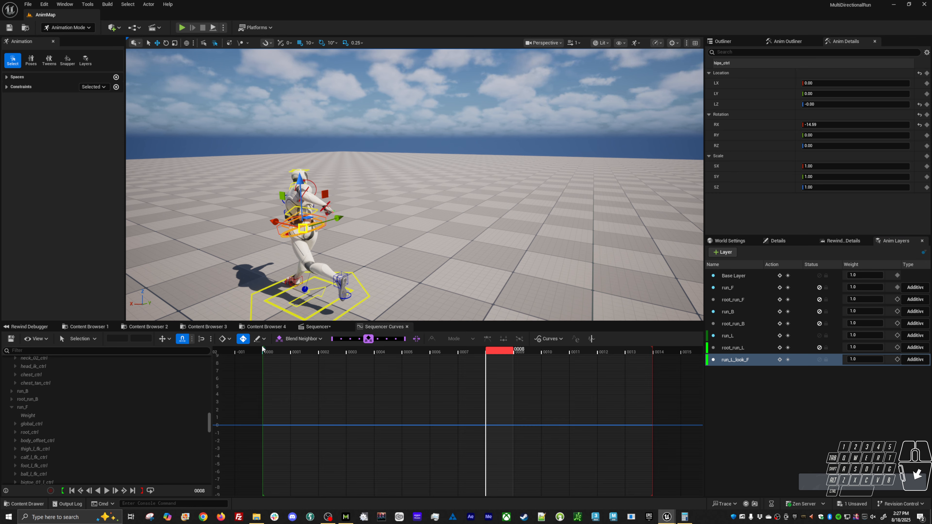
left_click(269, 353)
key("s")
left_click_drag(408, 228, 430, 208, "alt")
key("e")
left_click_drag(323, 214, 165, 206, "alt")
left_click_drag(222, 206, 121, 216, "alt")
Play the left run and review the adjusted hip rotation from several angles, ending back at frame 0
left_click_drag(345, 274, 561, 263, "alt")
key("alt+v")
right_click_drag(561, 262, 540, 254, "alt")
left_click_drag(539, 253, 408, 287, "alt")
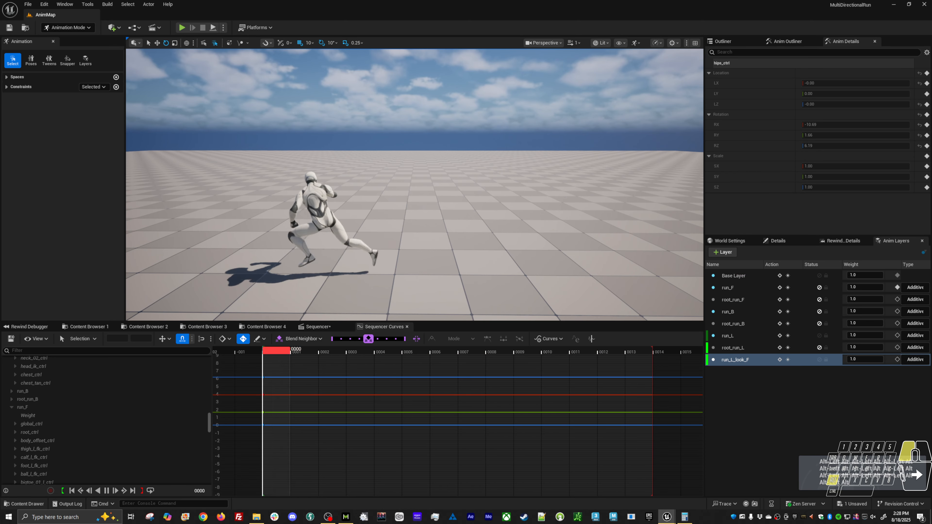
key("space")
left_click(273, 352)
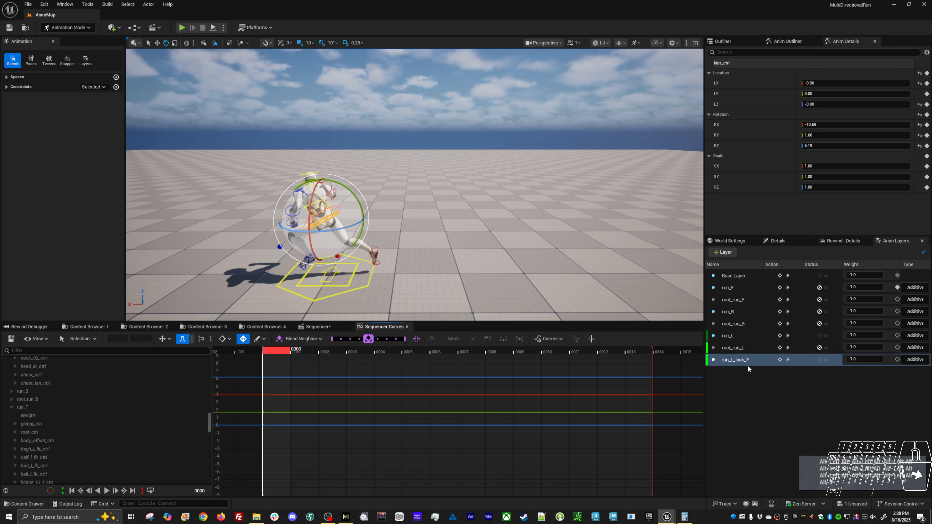
Unmute the root_run_L layer, play the left run with its root motion, and save the sequence
left_click(742, 335, "shift")
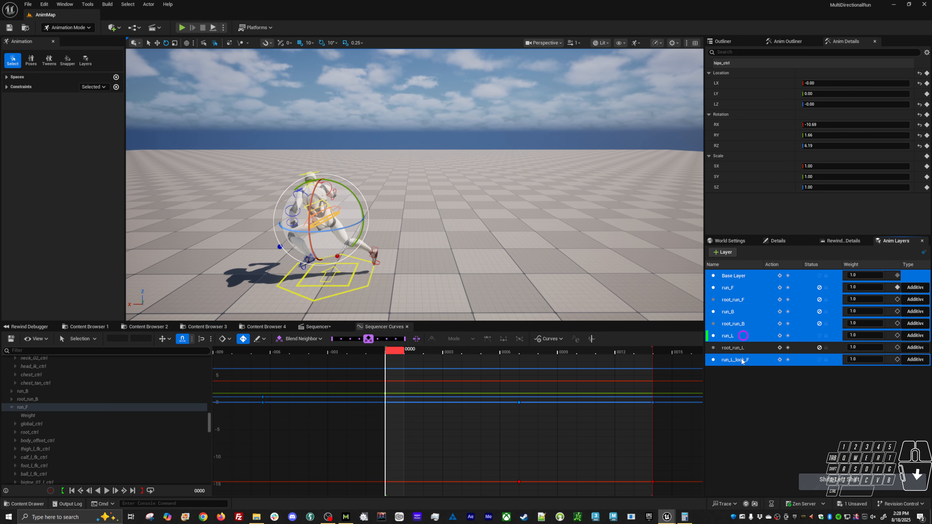
left_click(741, 339)
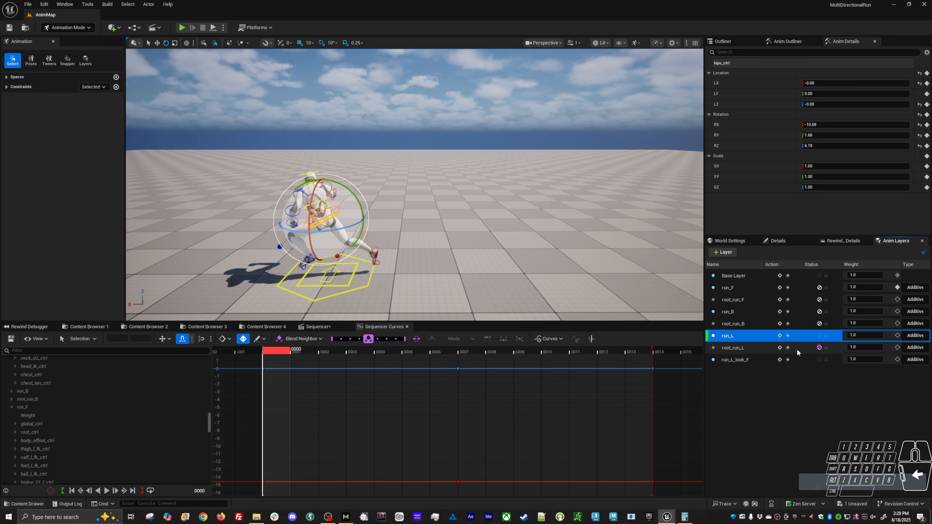
left_click(819, 347)
left_click_drag(514, 292, 534, 263, "alt")
key("alt+v")
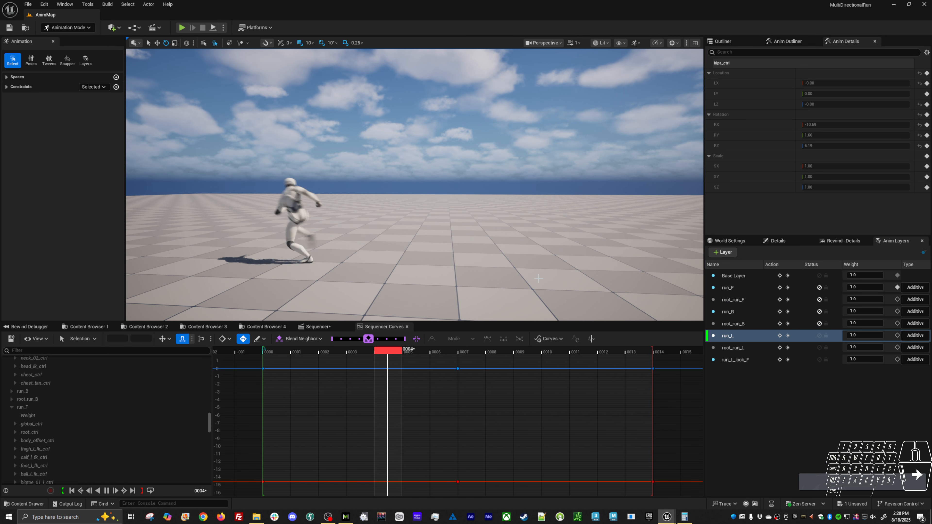
key("alt+v")
left_click(12, 339)
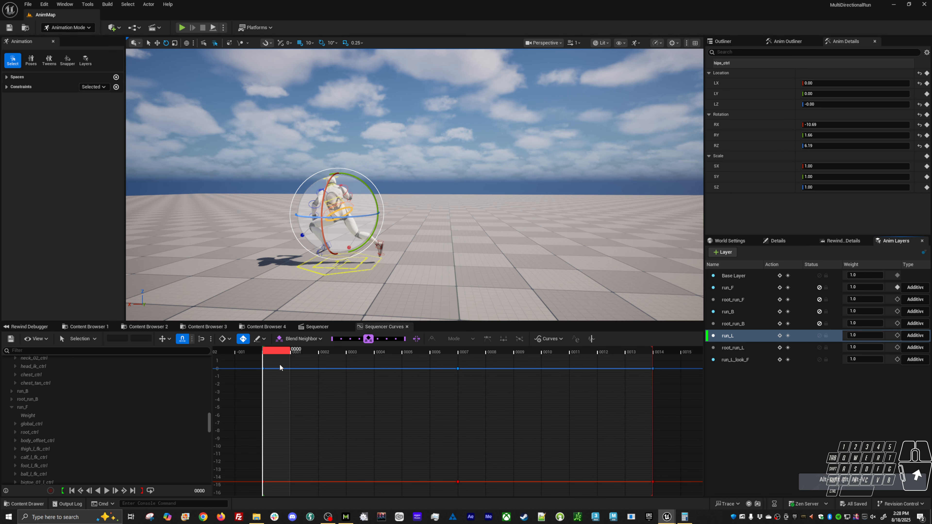
left_click_drag(343, 358, 273, 358)
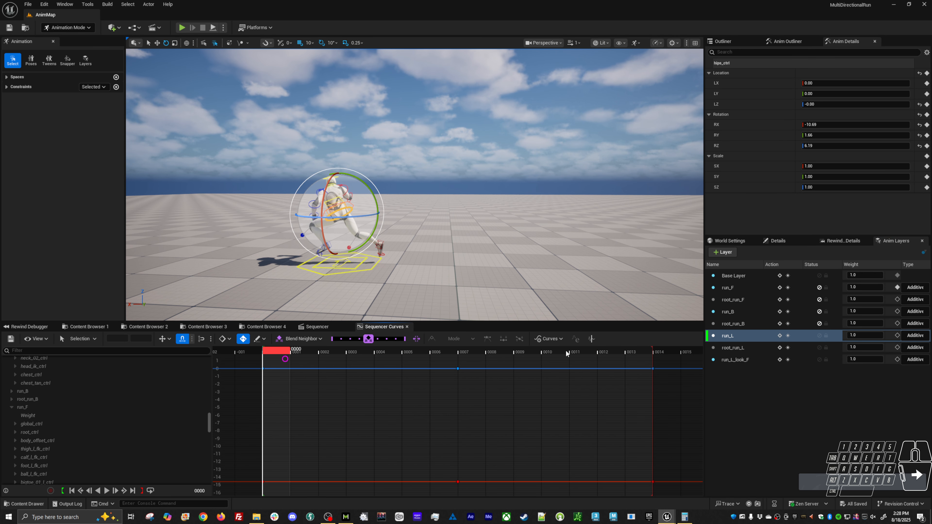
Duplicate the run_L, root_run_L and run_L_look_F layers together and mute the three originals
left_click(742, 359, "shift")
right_click(741, 360)
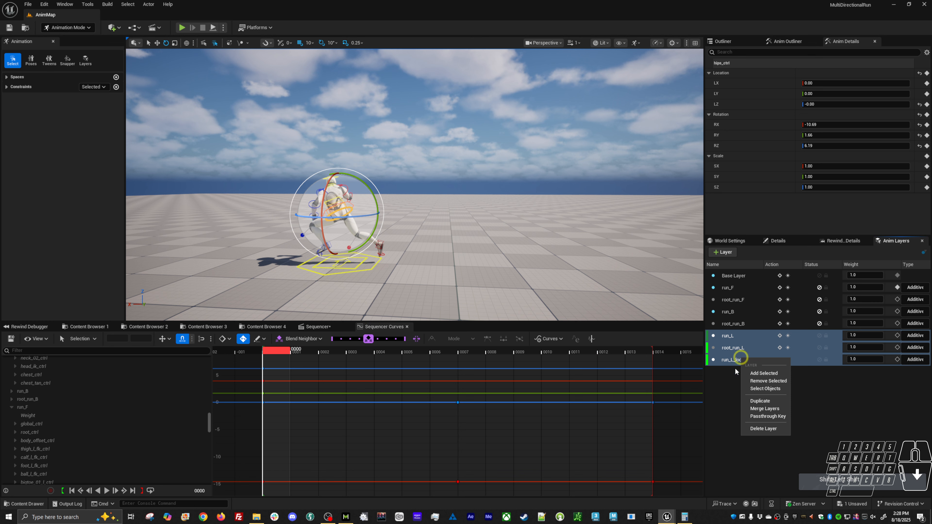
left_click(770, 402)
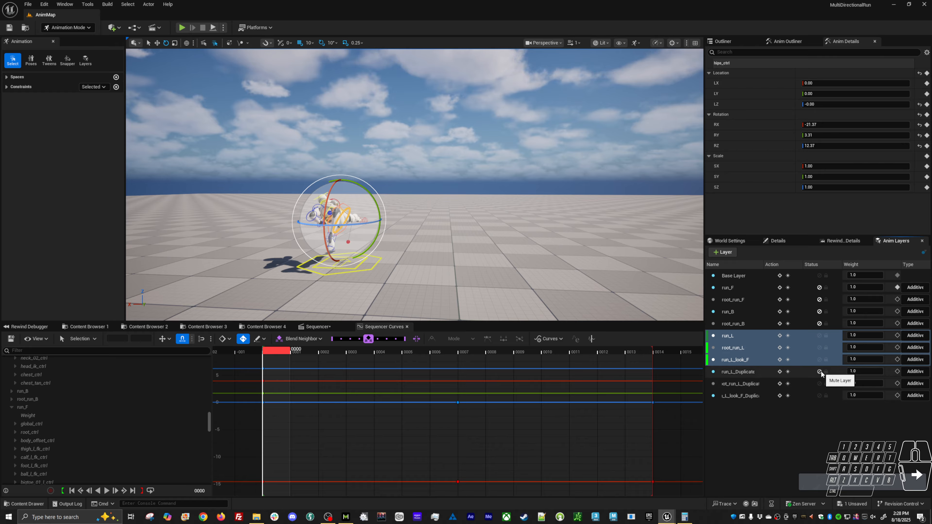
left_click(821, 360)
left_click(820, 348)
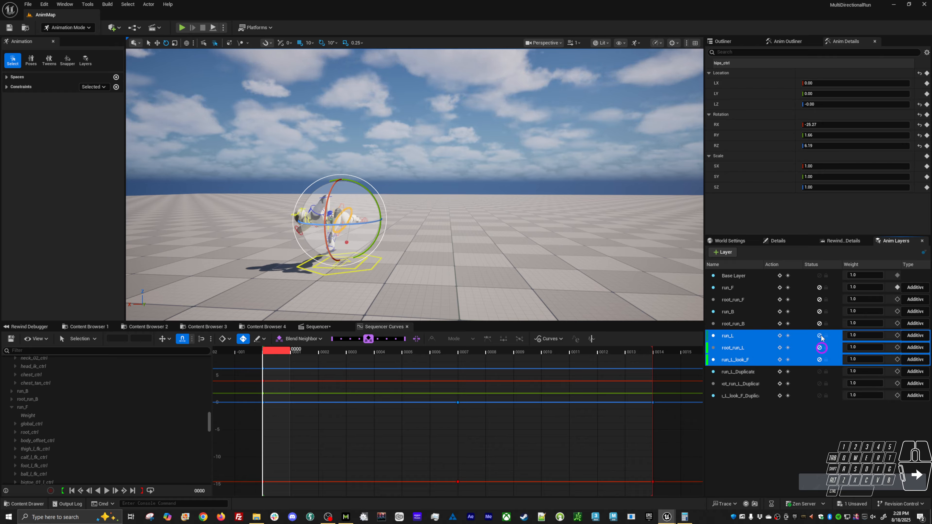
left_click(820, 335)
Rename the three duplicated layers as run_R, root_run_R and run_R_look_F
left_click(736, 372)
right_click(736, 372)
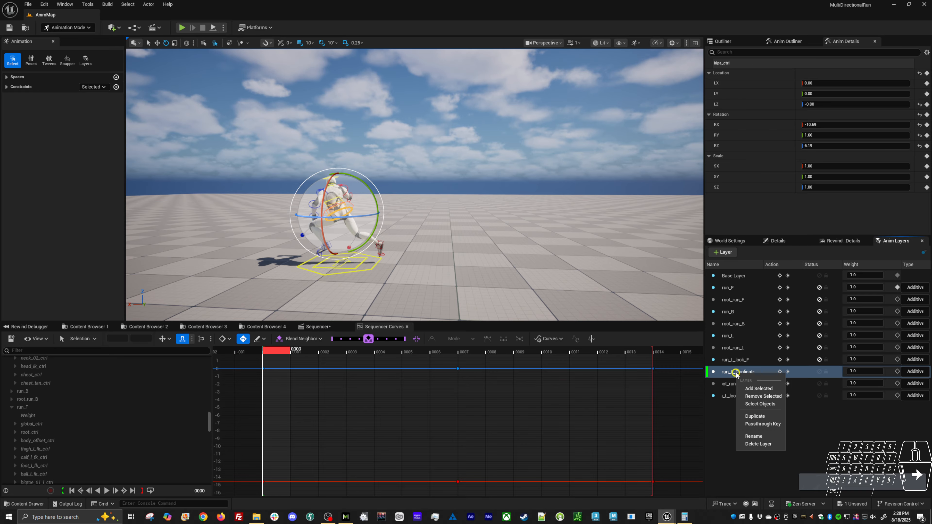
left_click(751, 437)
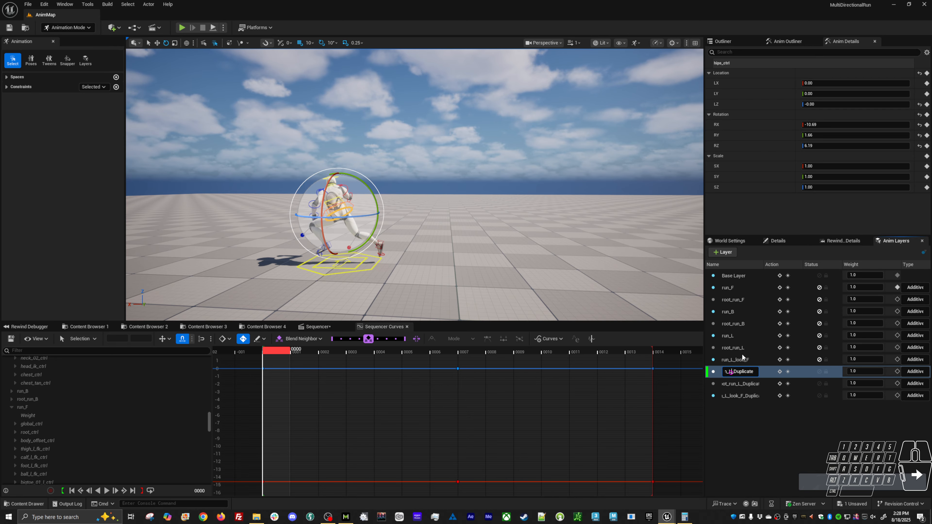
key("BackSpace")
type("R")
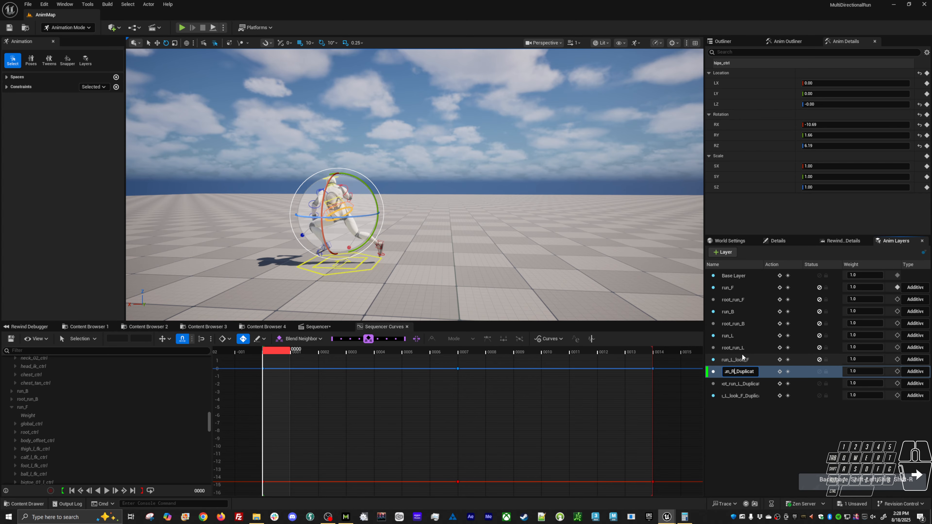
key("shift+End")
left_click(750, 383)
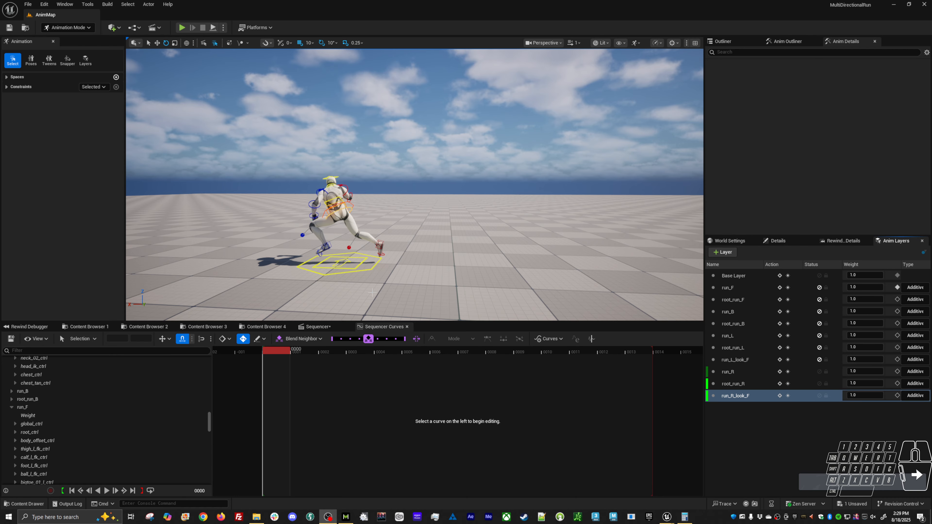
Play the run with the renamed right-run layers active and return to frame 0
left_click_drag(289, 349, 270, 348)
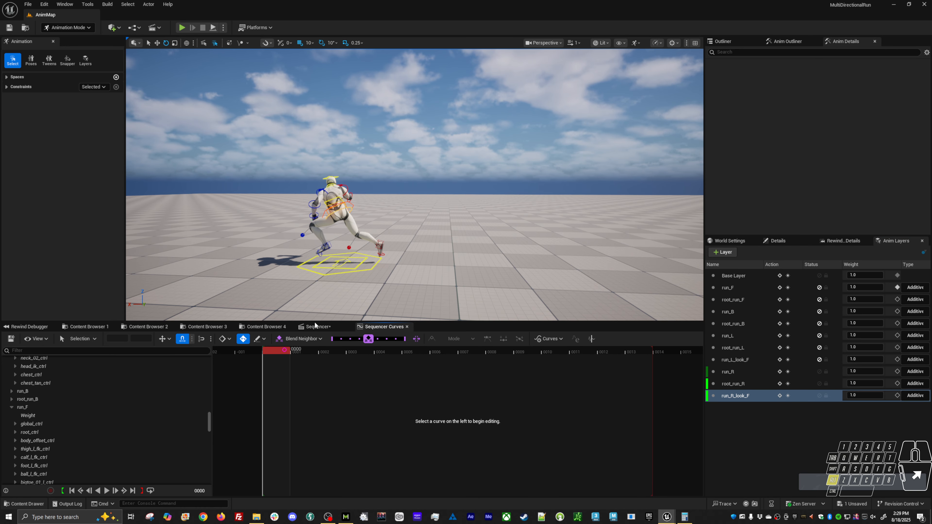
left_click_drag(359, 284, 383, 276, "alt")
key("alt+v")
key("alt+v")
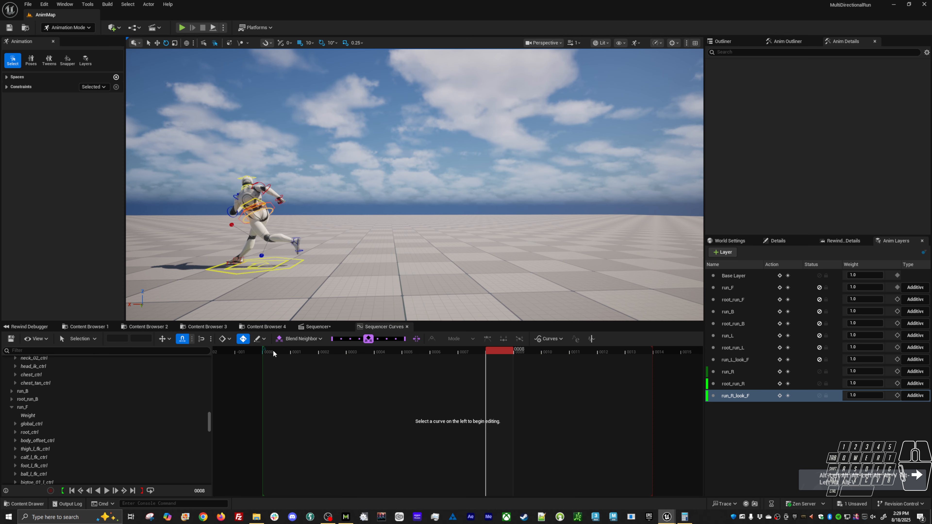
left_click(273, 351)
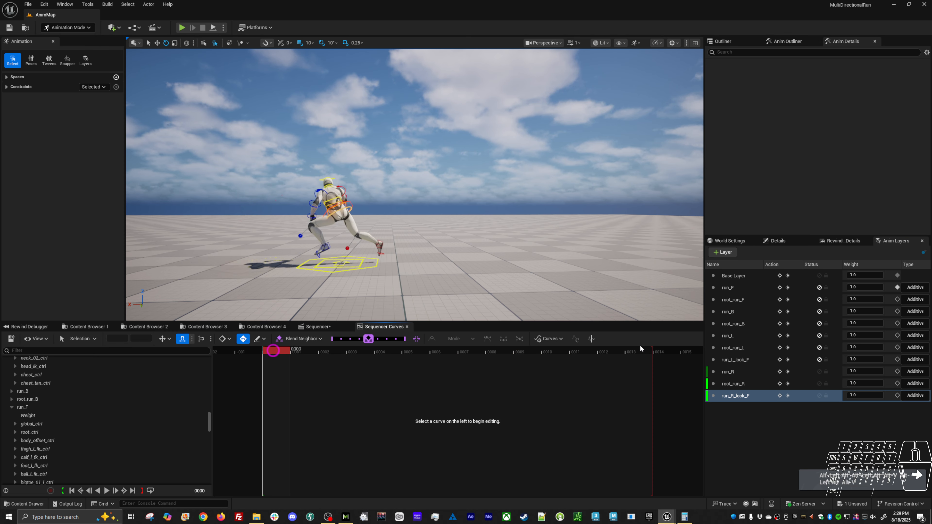
Reverse the root travel on root_run_R by making global_ctrl's X location key at frame 24 negative, and play the result
left_click(750, 385)
left_click(371, 268)
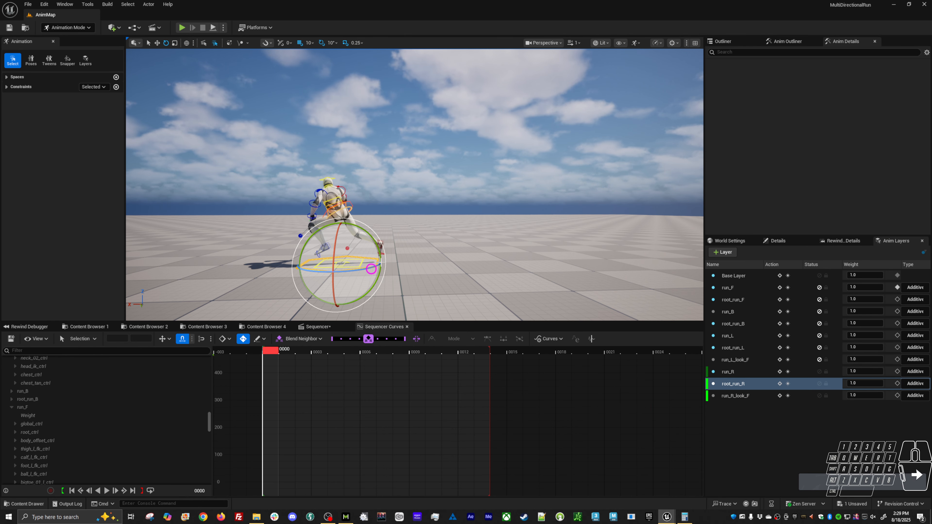
left_click_drag(643, 408, 667, 351)
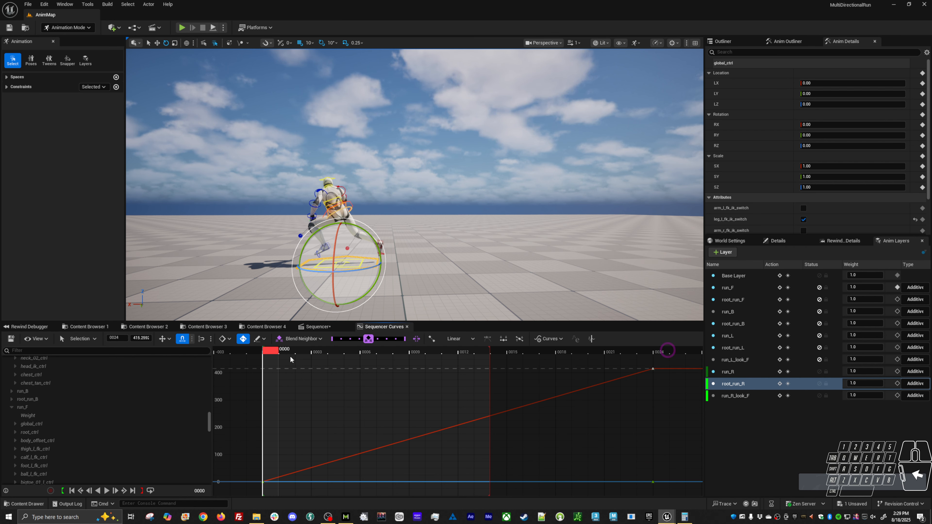
left_click(141, 338)
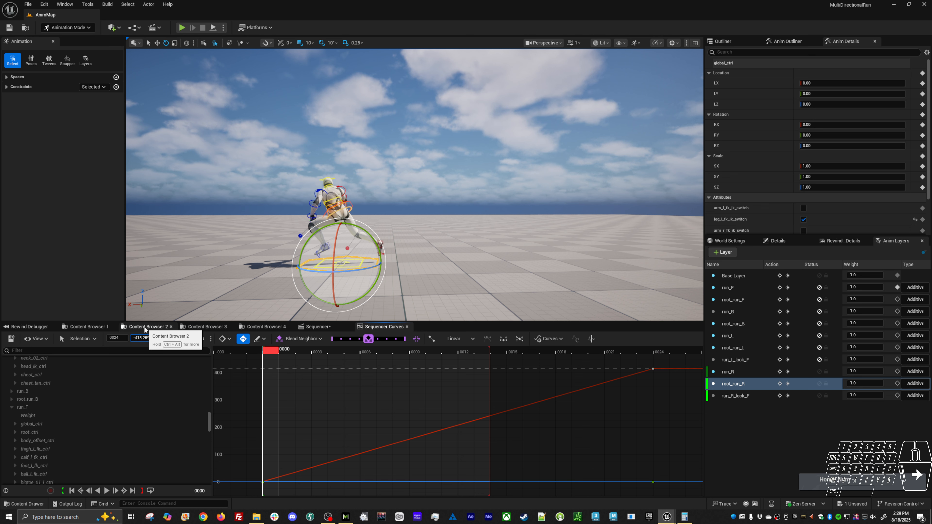
key("Return")
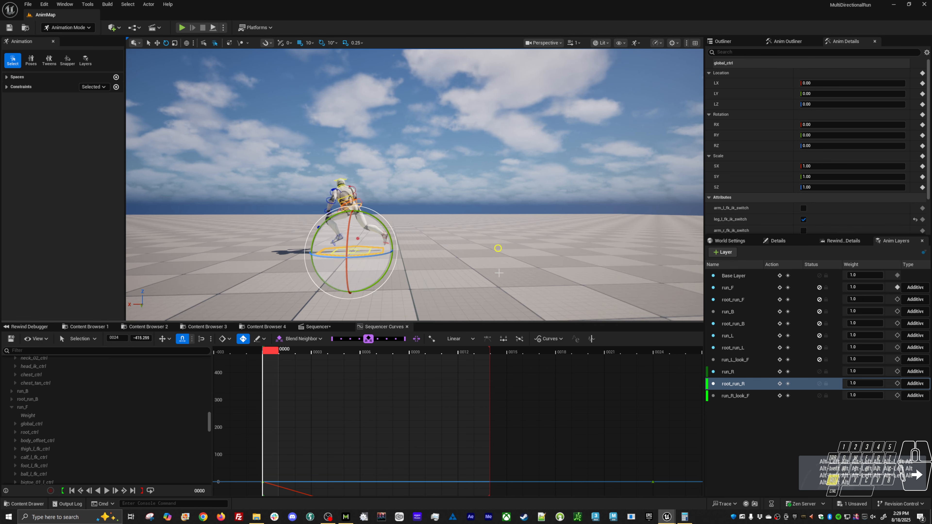
key("space")
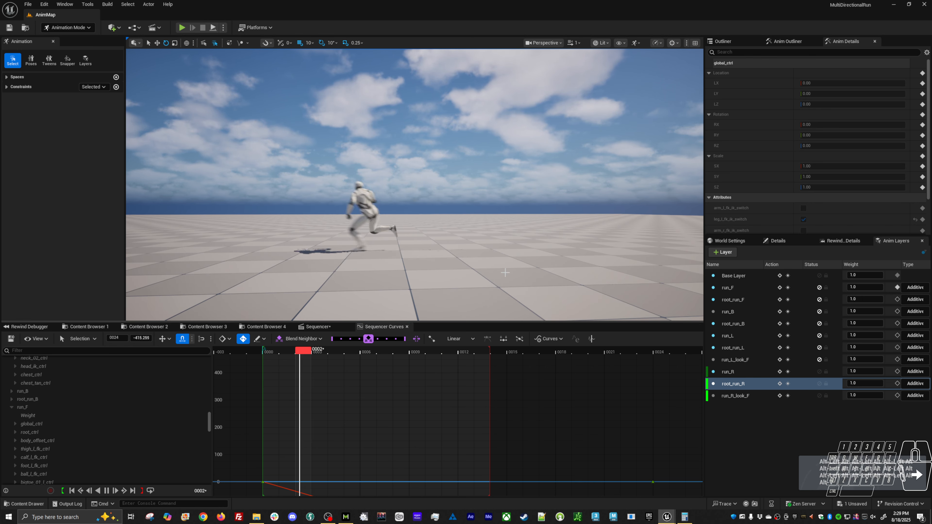
key("space")
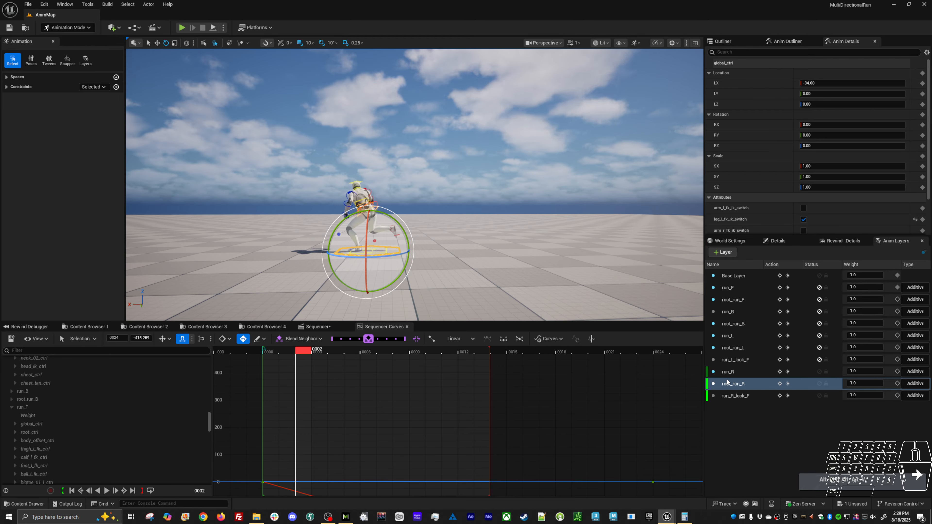
Select all objects in the run_R layer and delete their keys before frame 0 and after frame 14
left_click(741, 371)
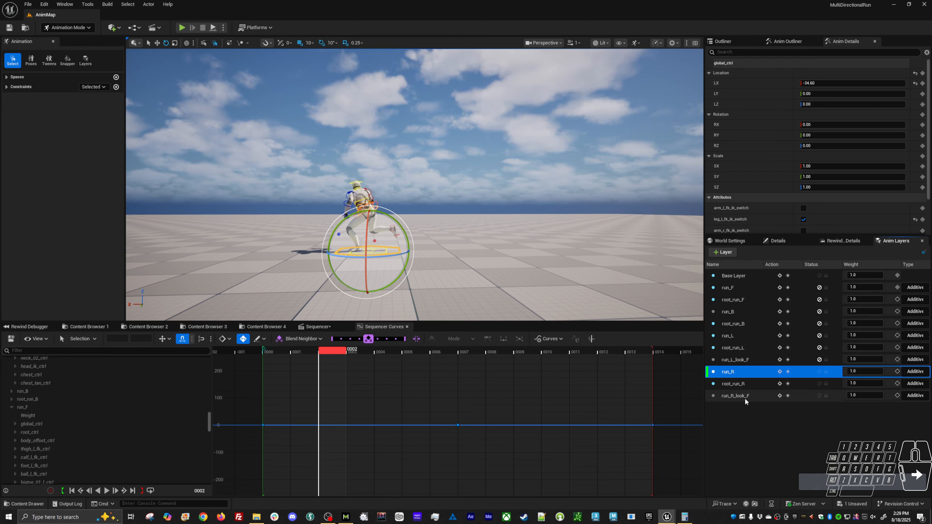
right_click(741, 372)
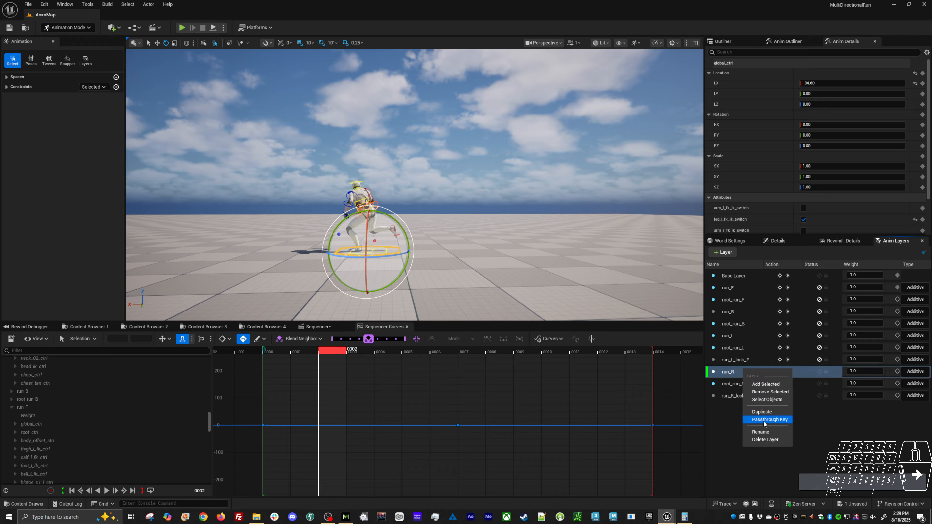
left_click(762, 400)
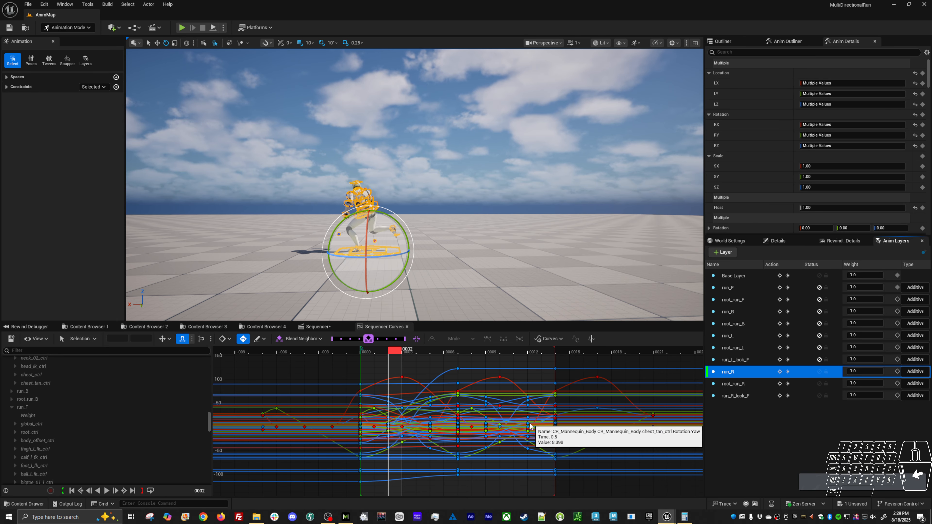
left_click_drag(352, 368, 243, 453)
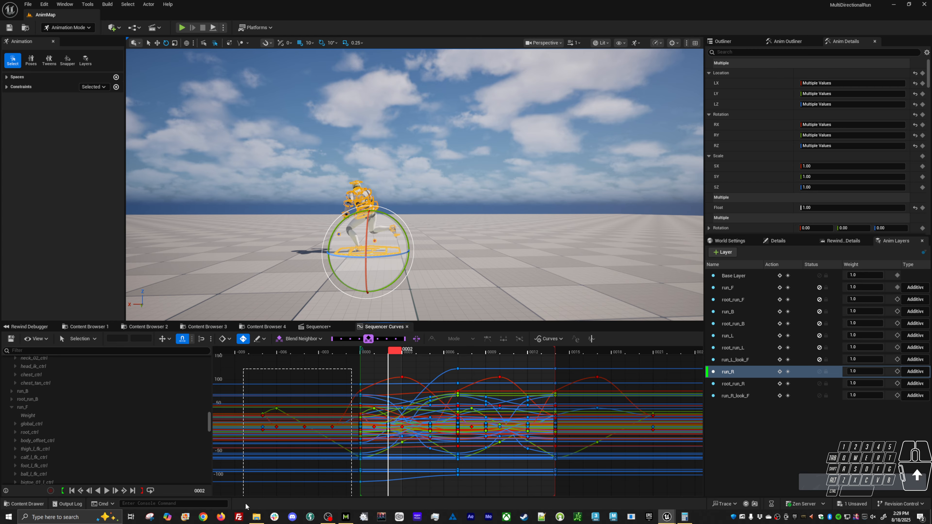
key("Delete")
left_click_drag(564, 361, 674, 490)
key("Delete")
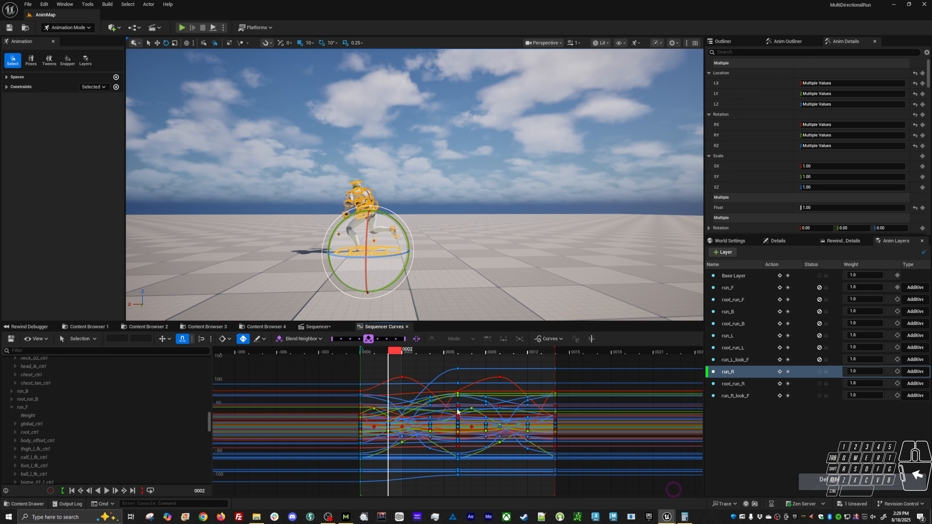
Reverse the timing of all run_R keys by mirroring them about frame 0 and shifting them forward by 14 frames
left_click_drag(368, 380, 371, 490)
key("ctrl+a")
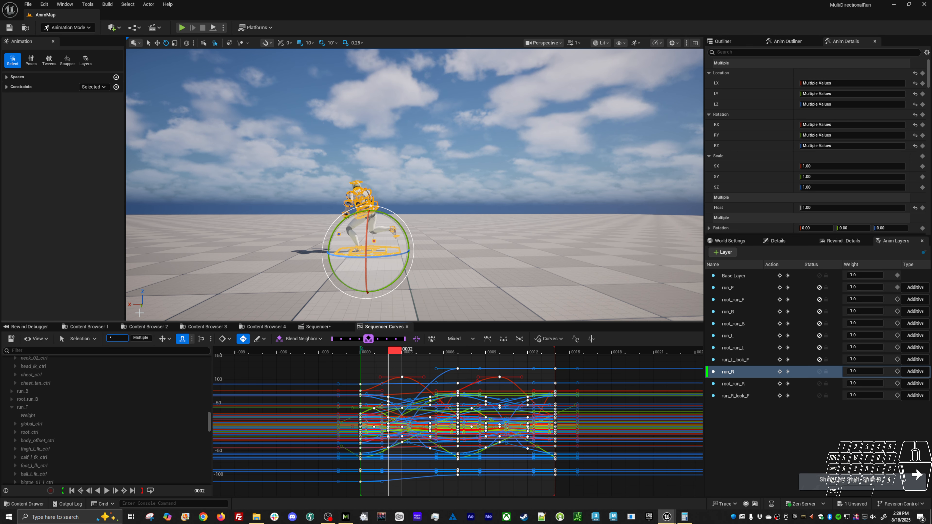
key("Return")
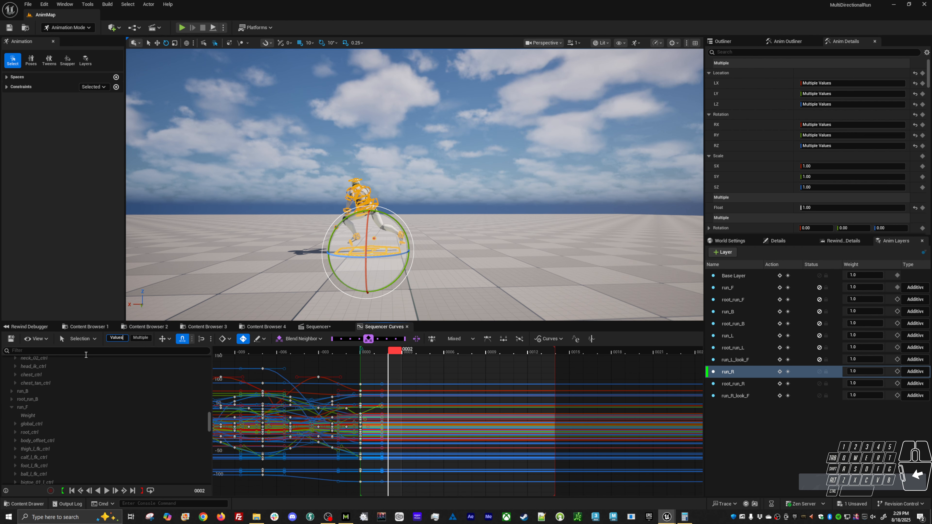
left_click(122, 338)
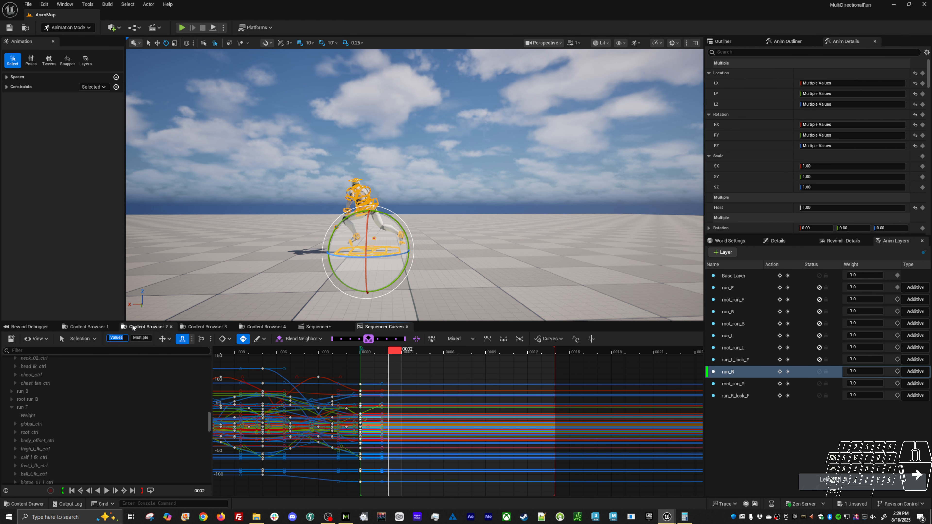
type("+=")
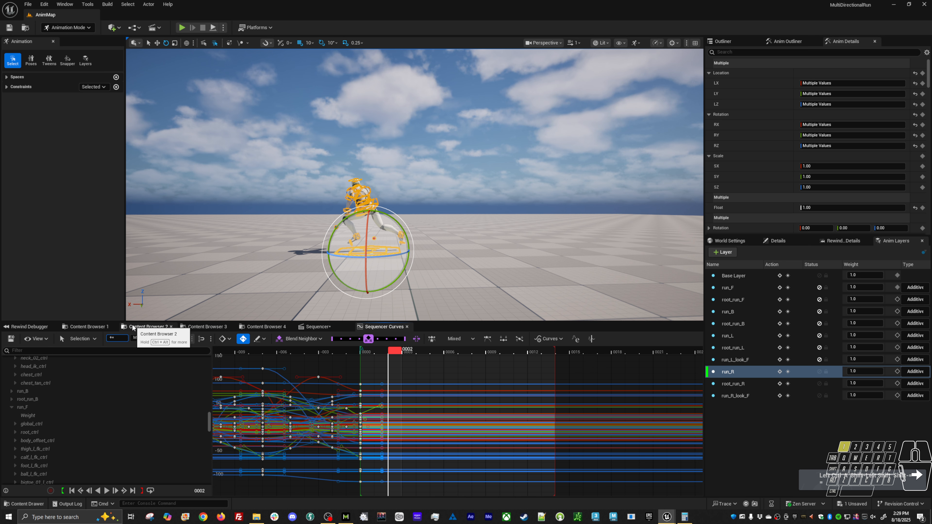
type("14")
key("Return")
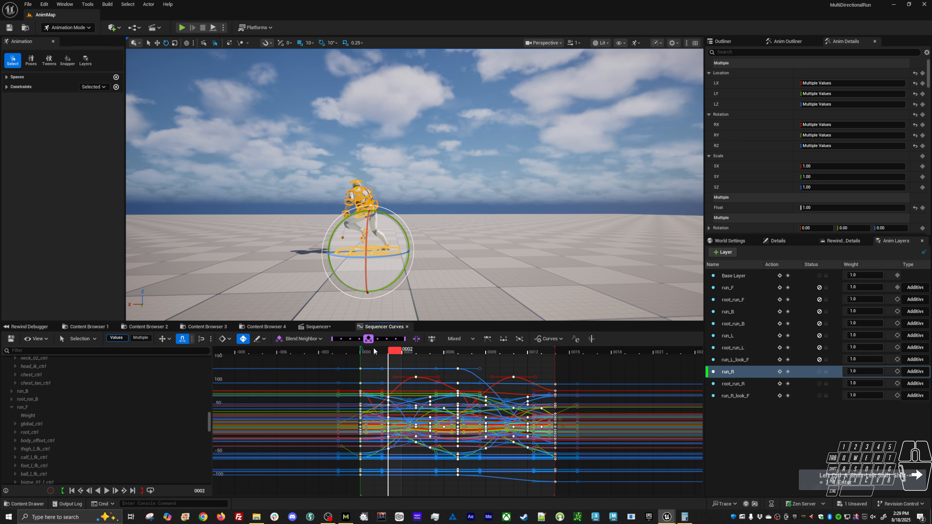
Play the time-reversed right run, return to frame 0 and clear the selection
left_click(372, 349)
key("alt+v")
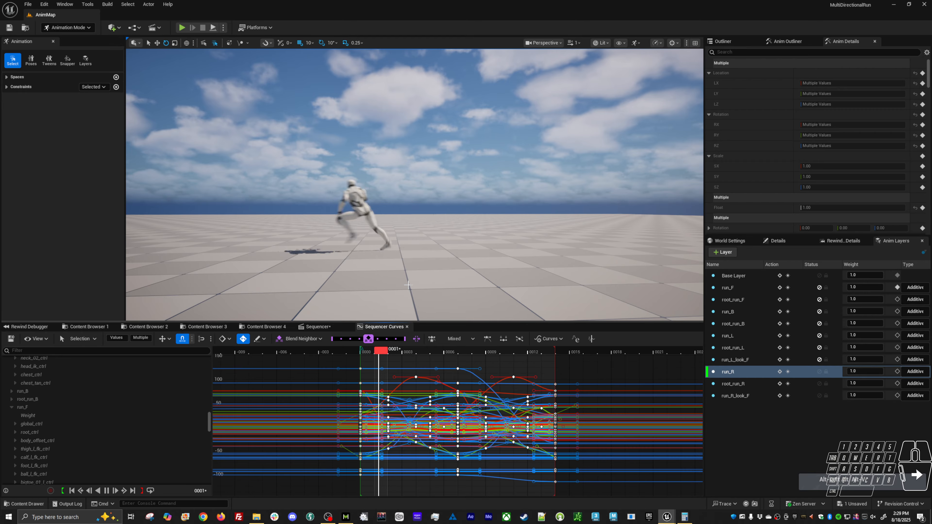
key("space")
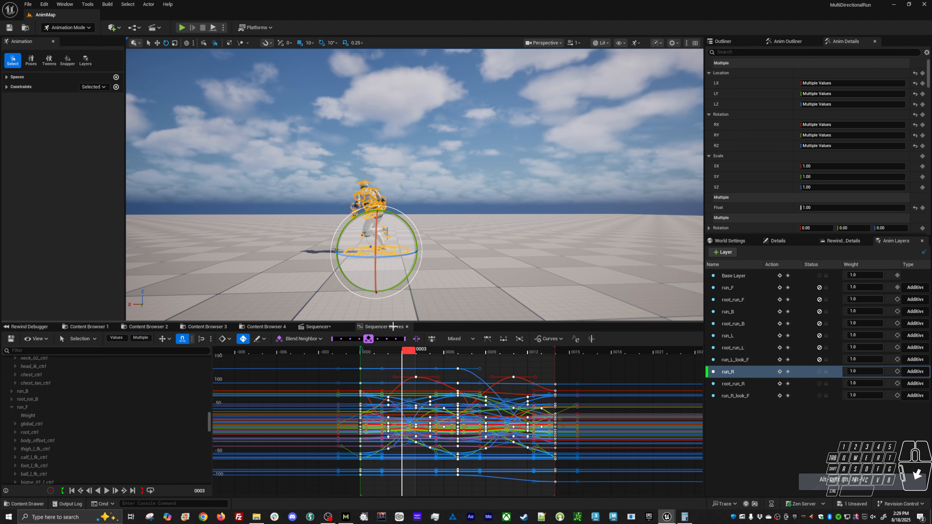
left_click(374, 354)
left_click(415, 198)
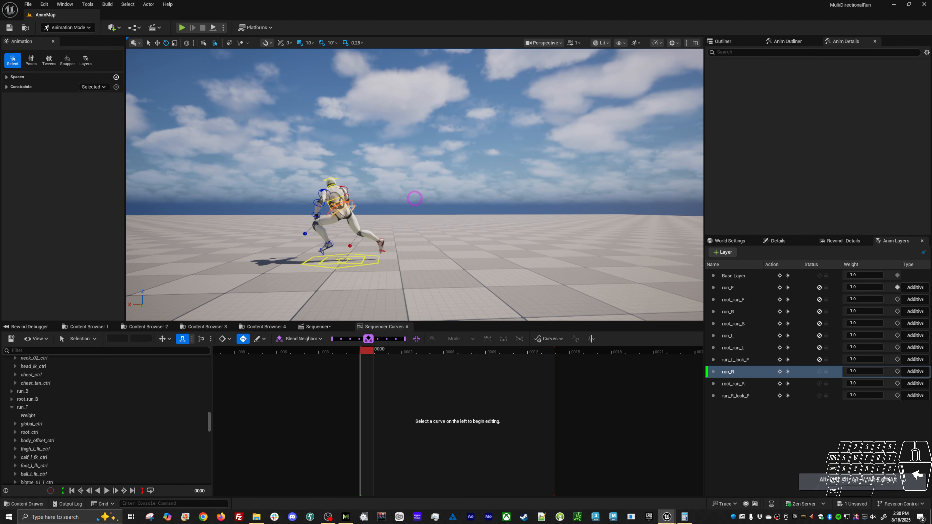
Merge the run_R and run_R_look_F layers using the Keys Only baking setting
left_click(349, 204)
left_click(732, 396)
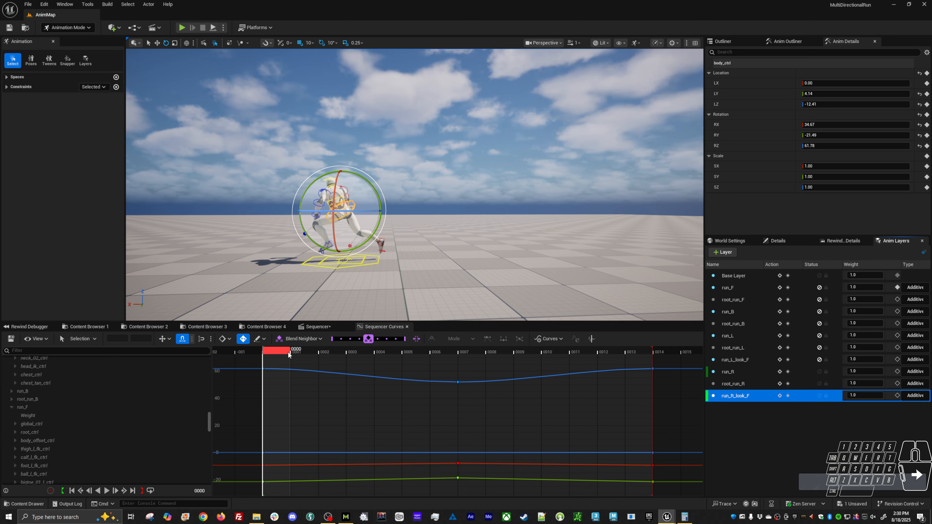
left_click(732, 371)
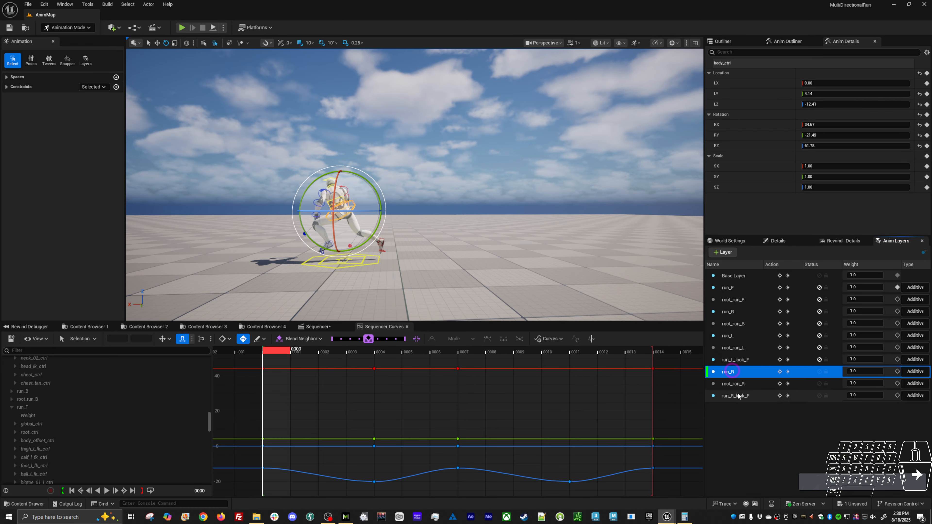
left_click(738, 393, "ctrl")
right_click(737, 394)
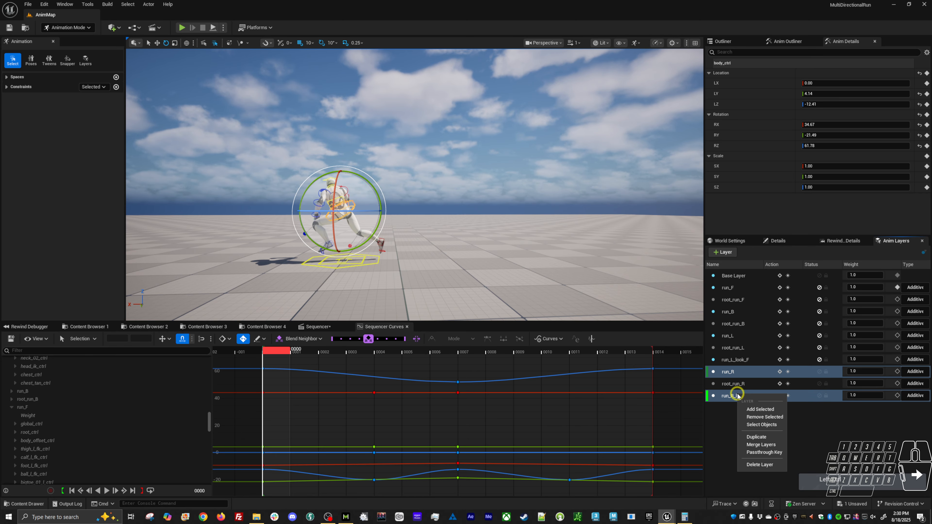
left_click(756, 446)
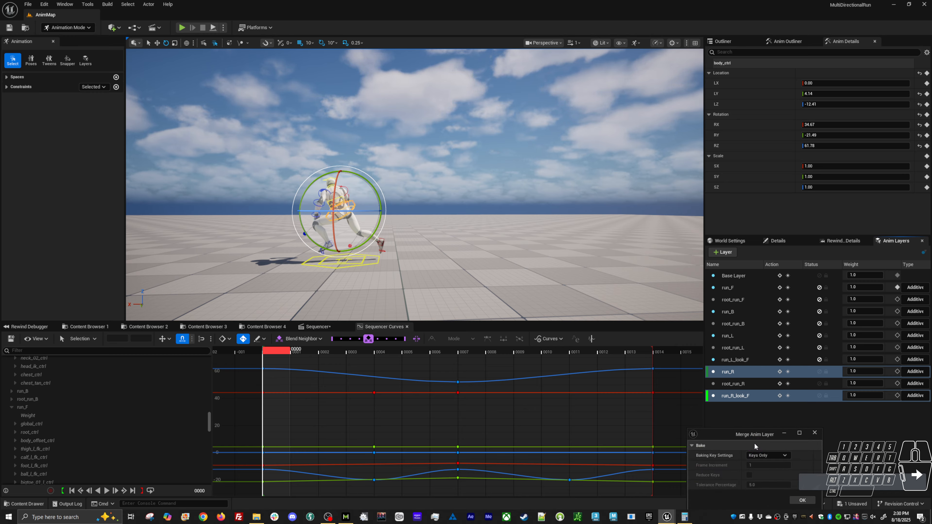
left_click(807, 503)
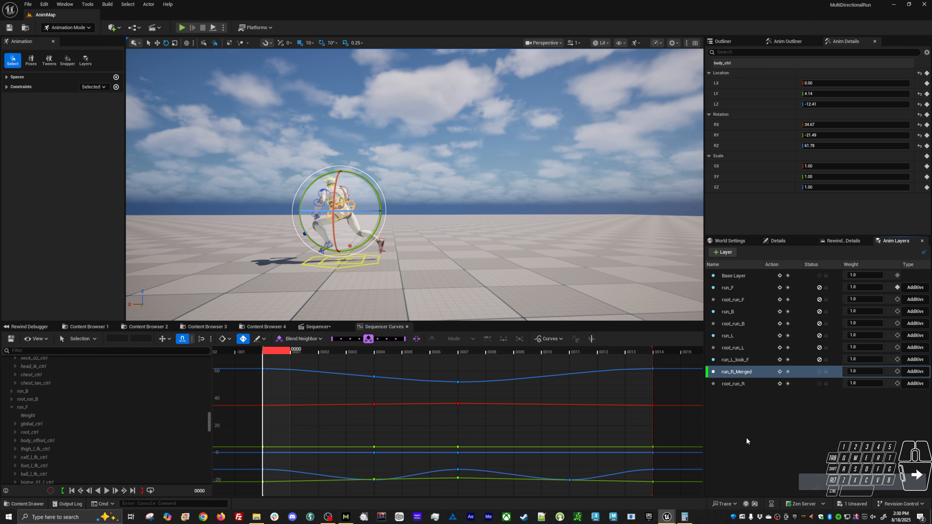
Rename the merged right-run layer to run_R
right_click(735, 372)
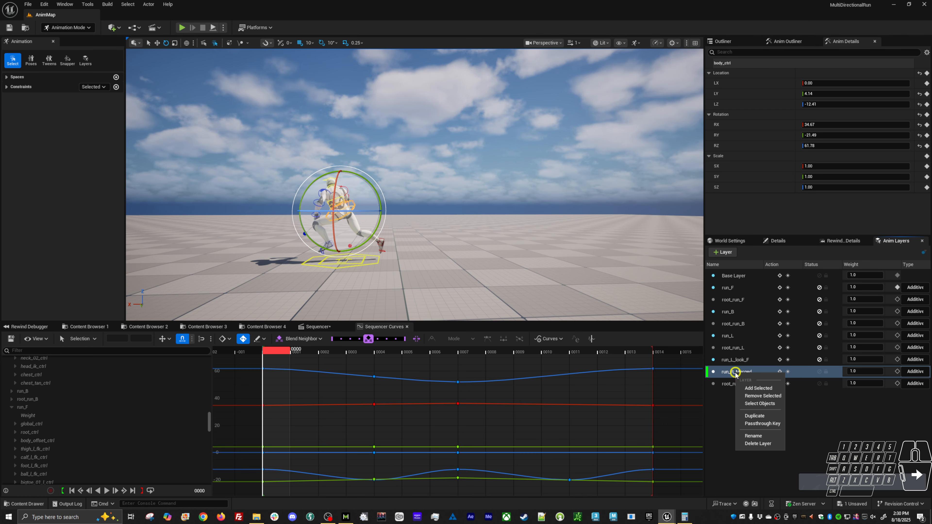
left_click(753, 435)
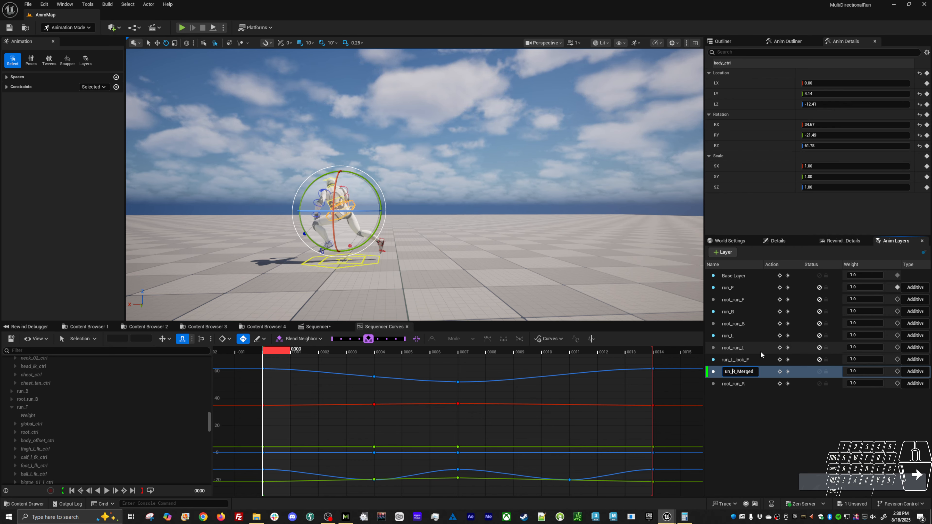
key("shift+End")
key("Return")
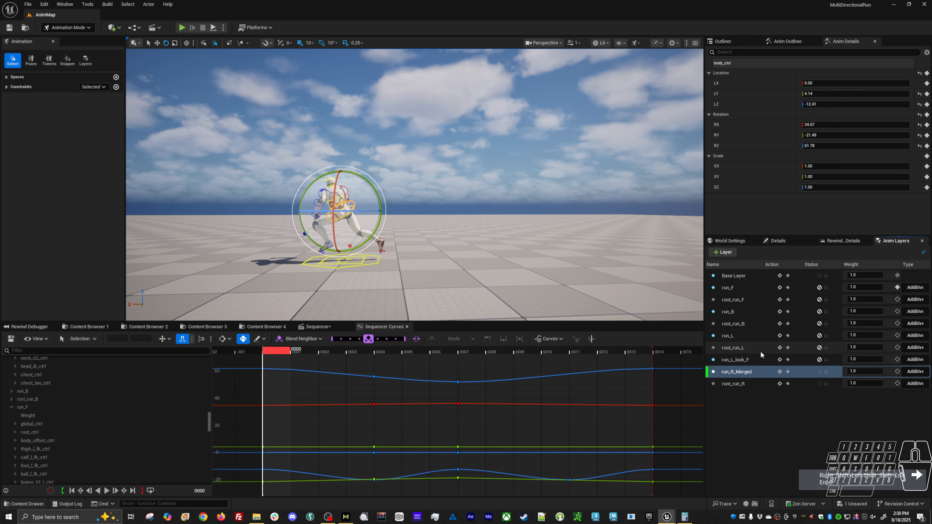
double_click(736, 371)
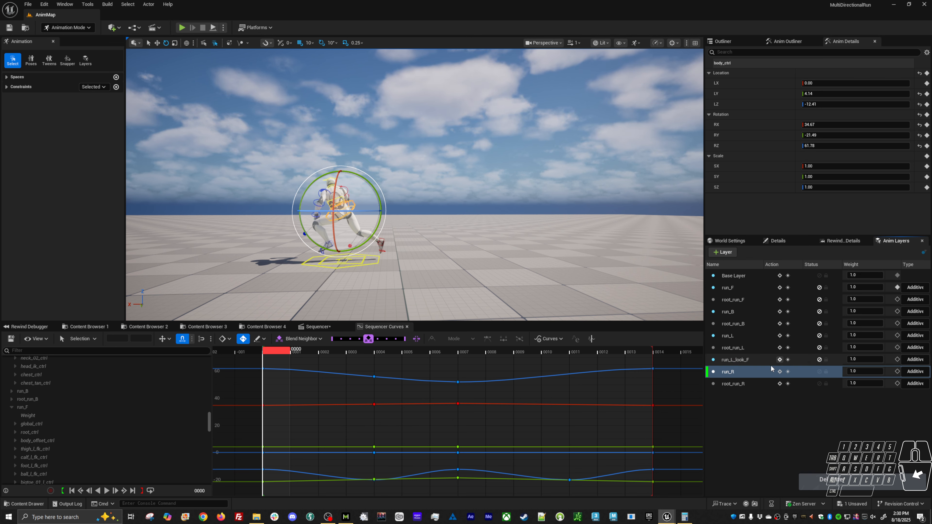
Create an additive layer named run_R_B_offset from the body, spine, head and both upper-arm controls
left_click(444, 223)
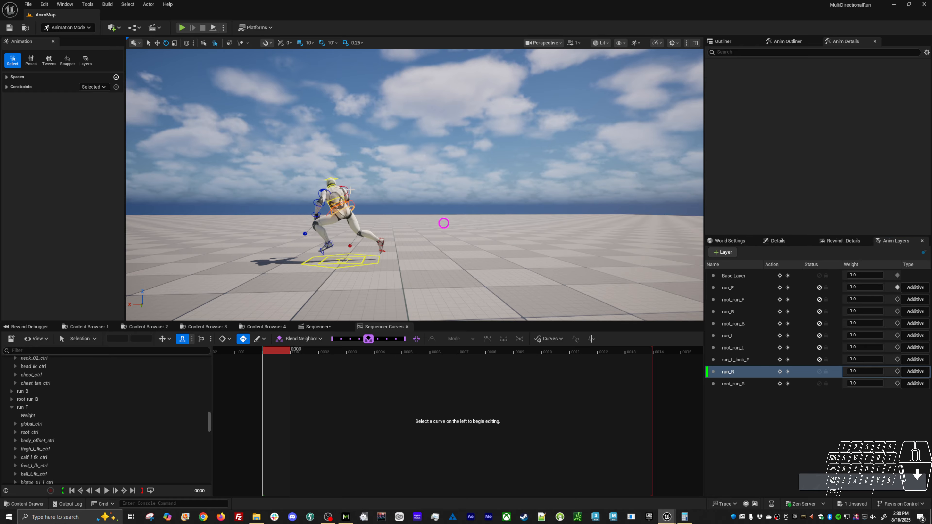
left_click(355, 205)
right_click_drag(365, 228, 407, 228, "alt")
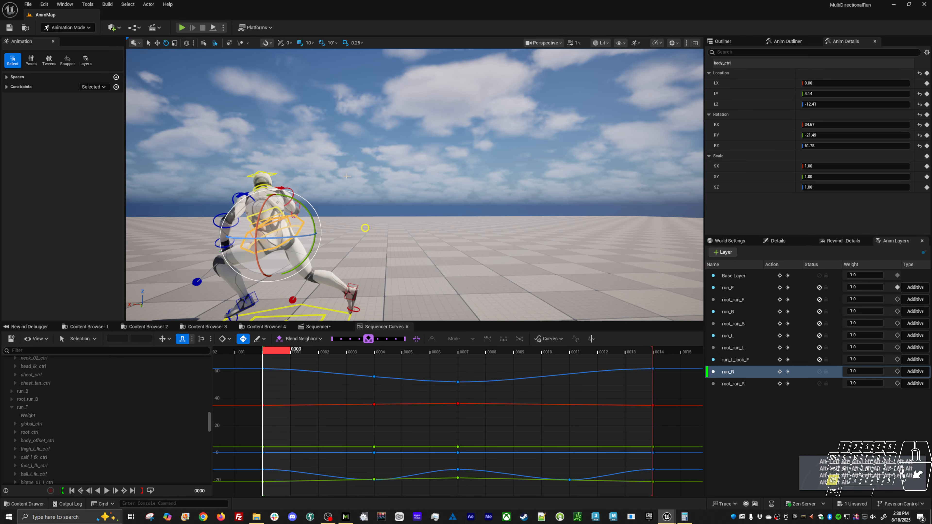
key("w")
left_click(287, 195, "shift")
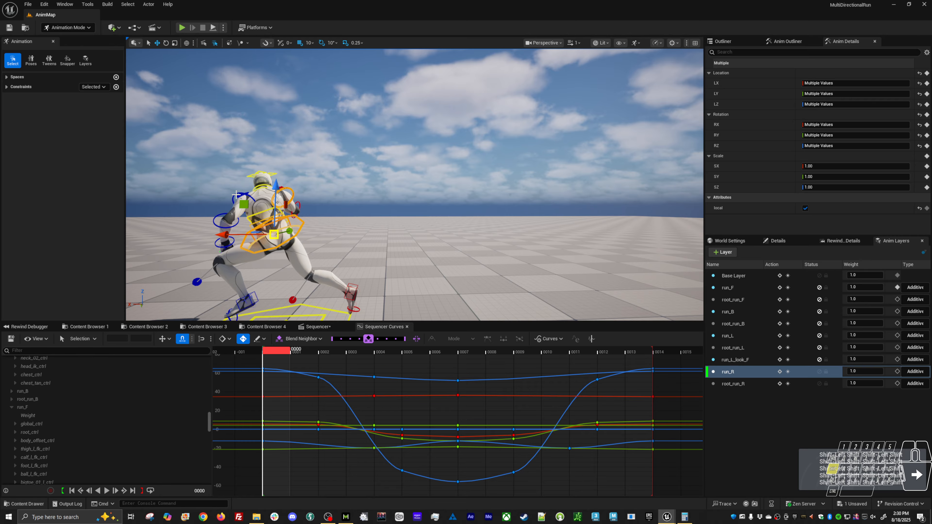
left_click(236, 195, "shift")
left_click(256, 215, "shift")
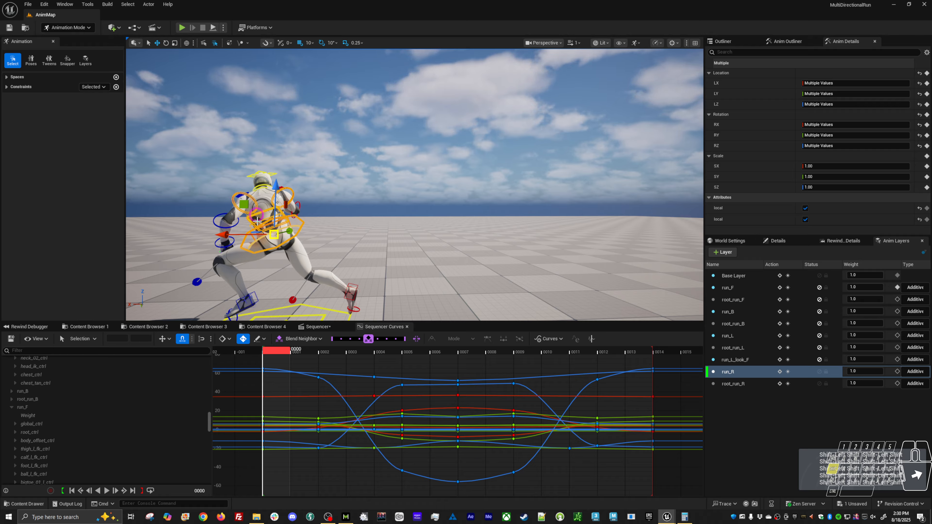
left_click(270, 175, "shift")
left_click(257, 223, "shift")
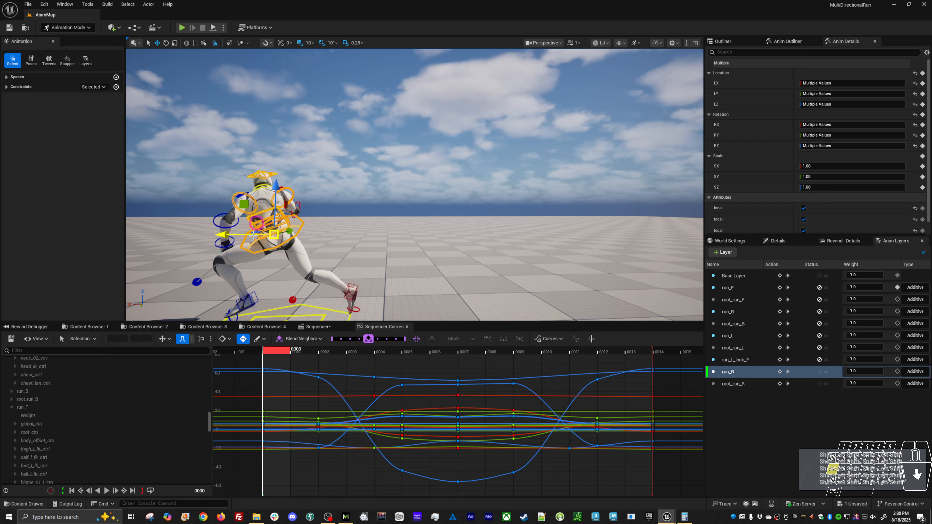
left_click(252, 245, "shift")
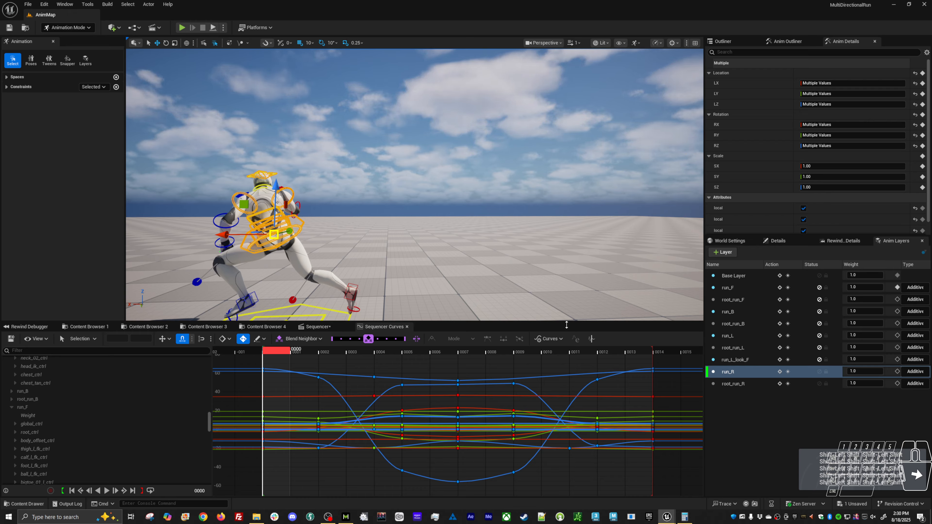
left_click(727, 252)
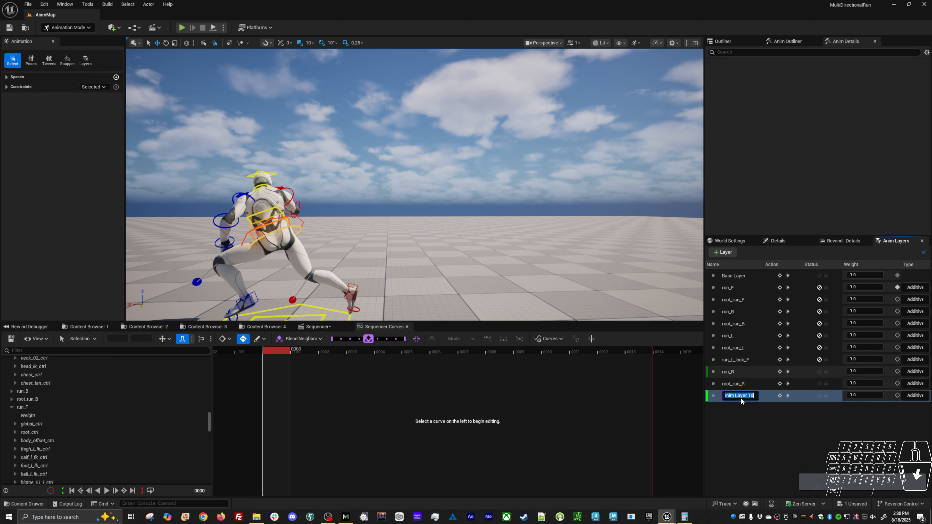
type("r")
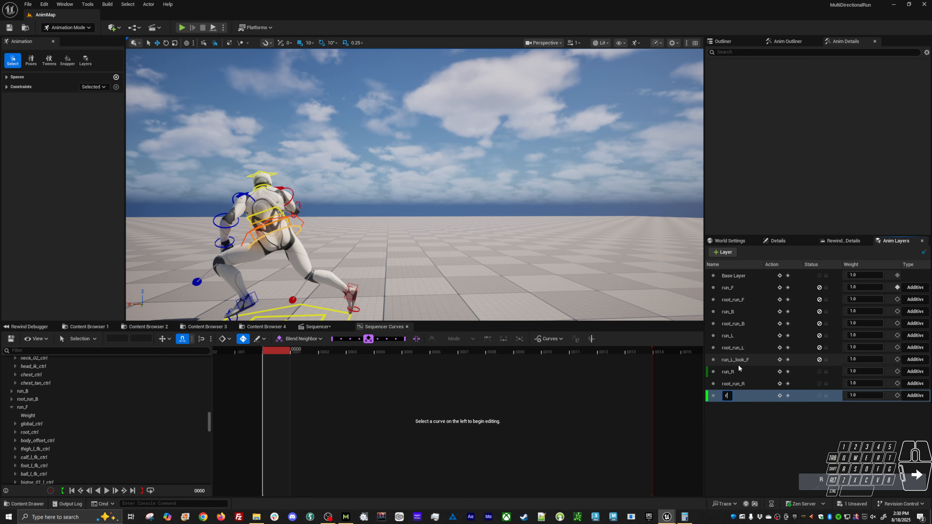
type("un_R")
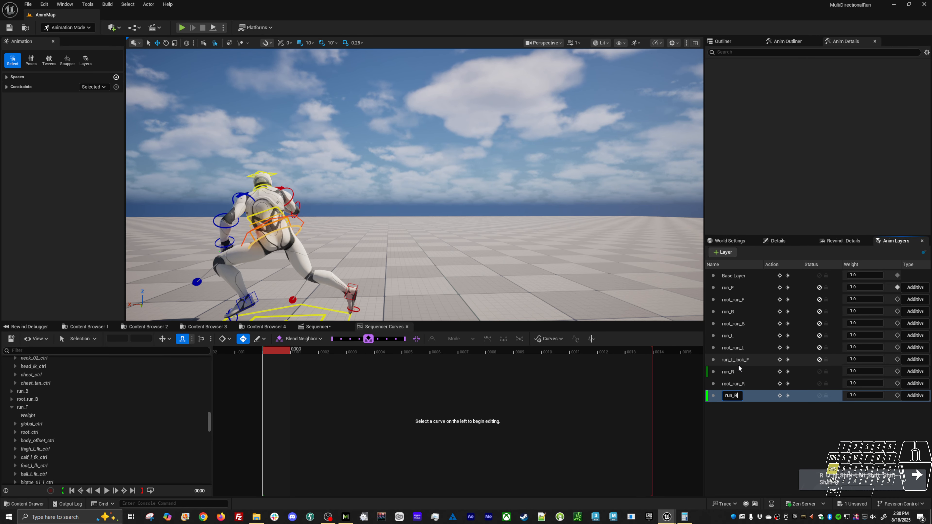
type("_B")
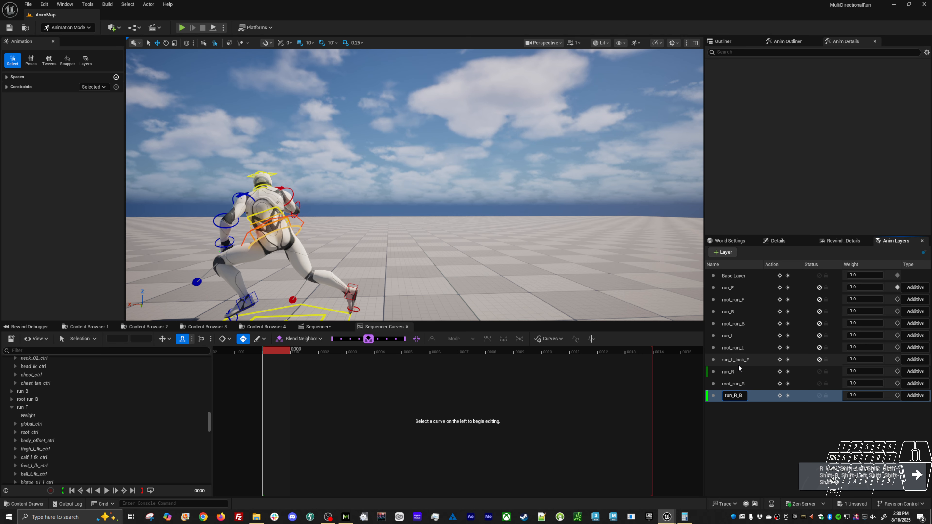
type("_offset")
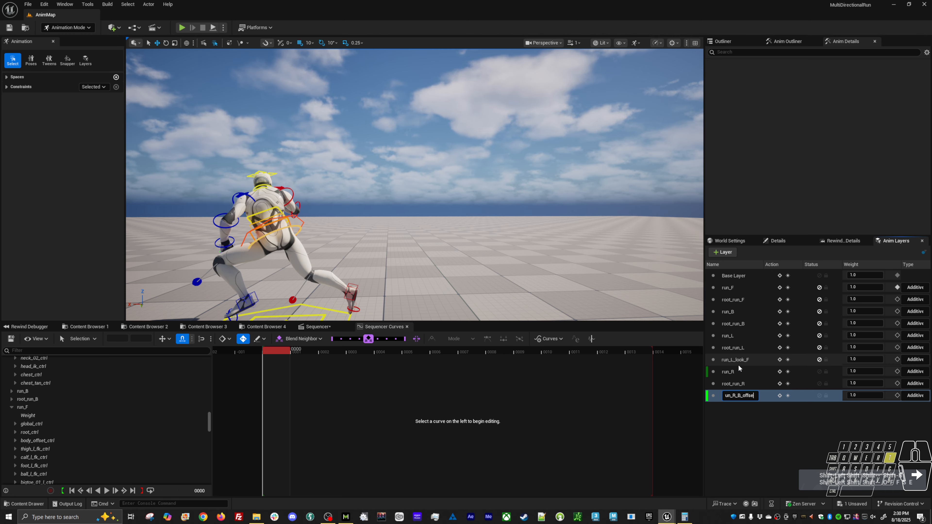
key("Return")
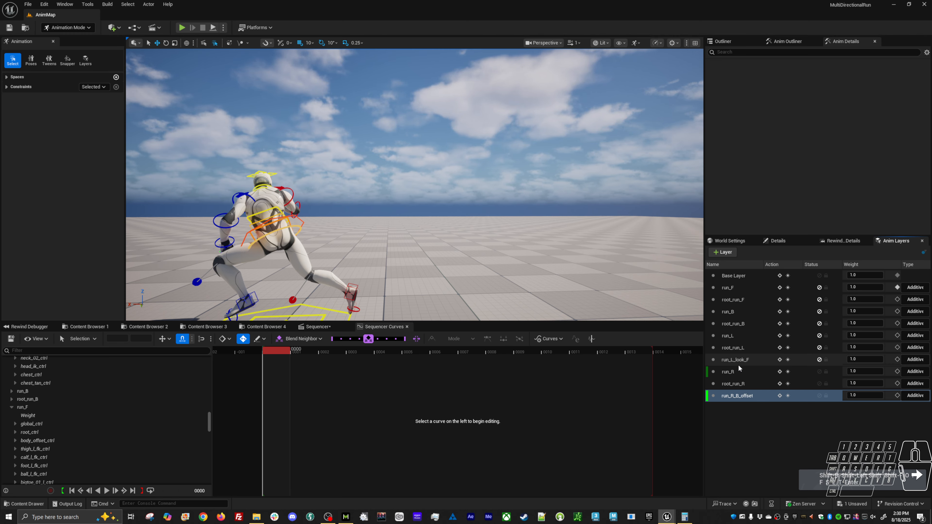
Select all objects in the run_R_B_offset layer and key them at frame 0
left_click(275, 353)
right_click_drag(410, 246, 378, 247, "alt")
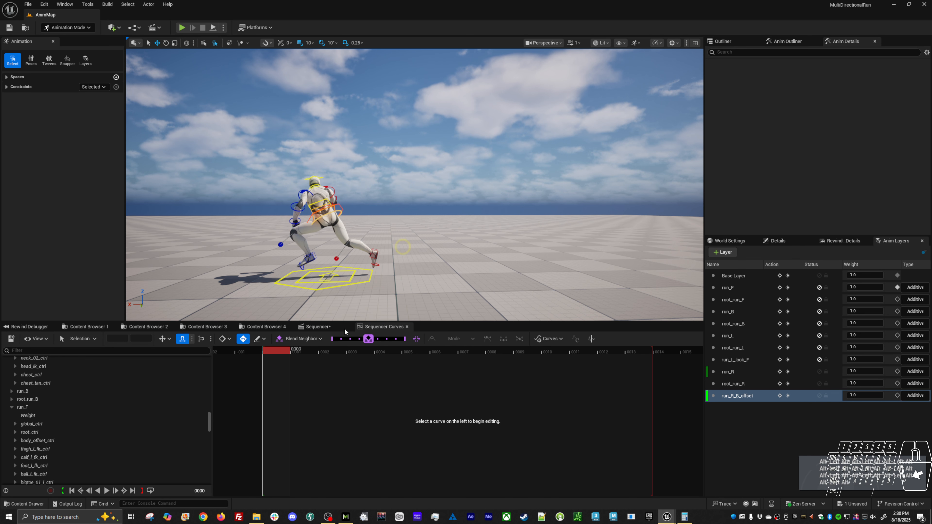
right_click(731, 397)
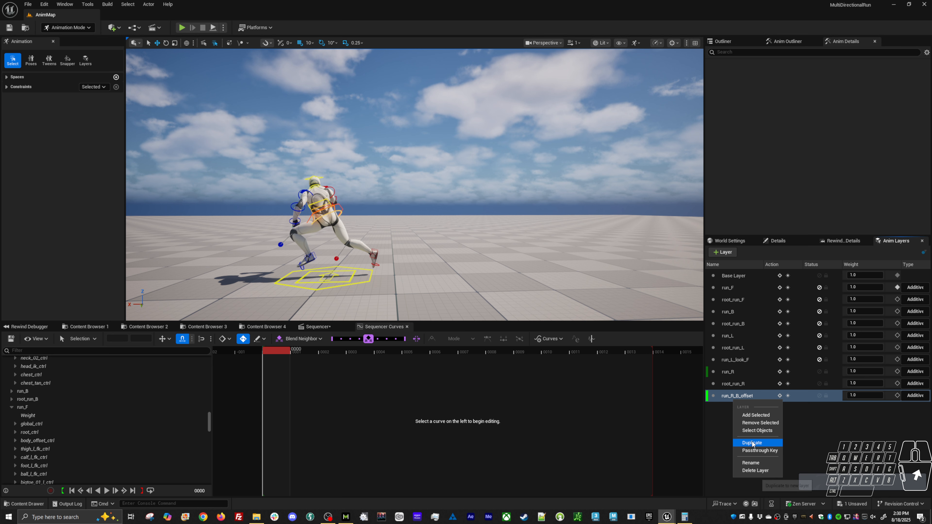
left_click(758, 431)
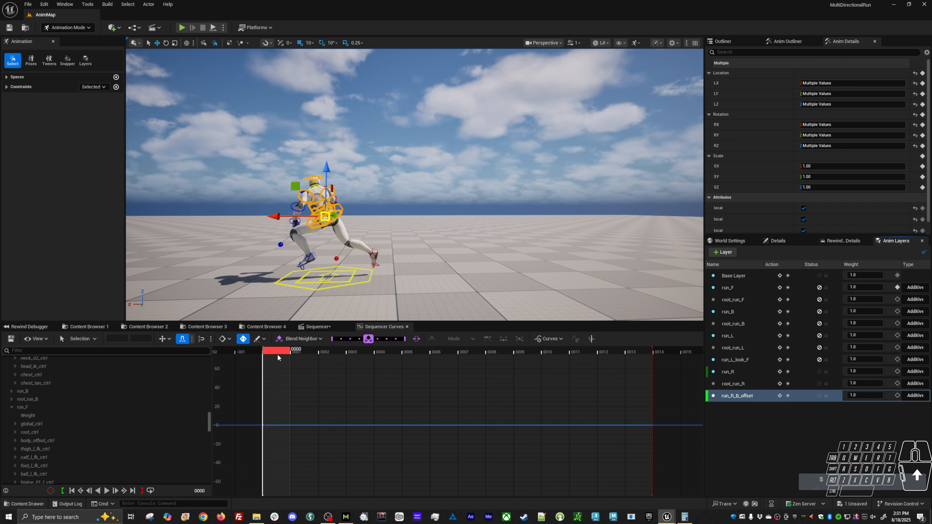
On run_R_B_offset, pose body_ctrl at frame 0 to about LY -29, RX 24, RY 0 and RZ 64, and play the result
left_click(374, 233)
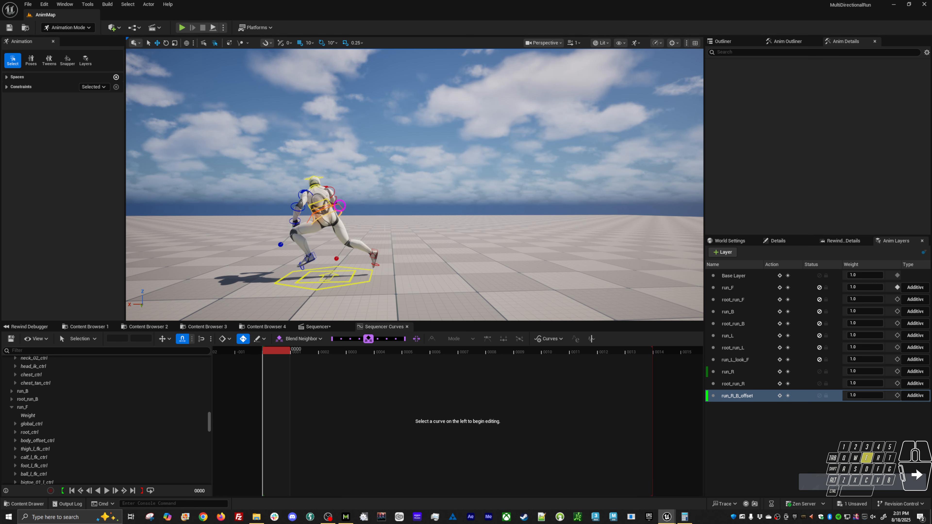
left_click_drag(347, 203, 329, 218)
key("w")
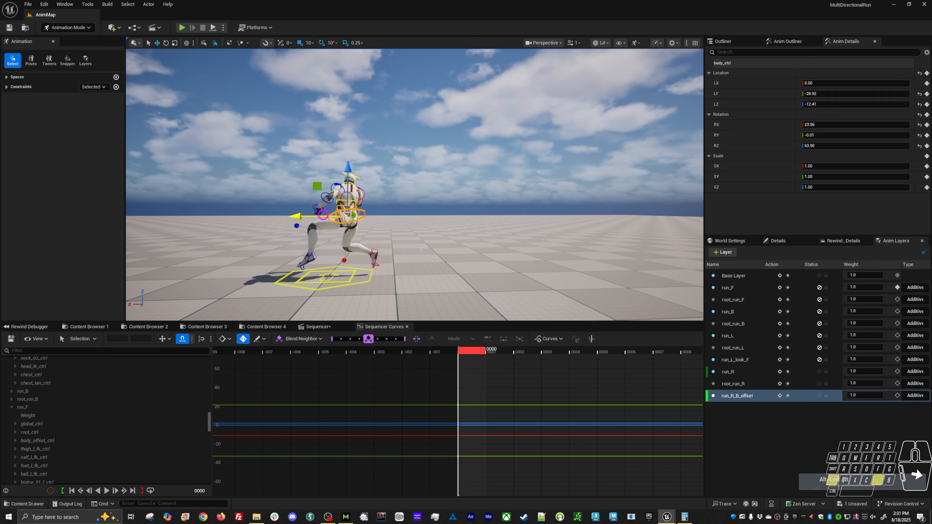
key("alt+v")
key("alt+v")
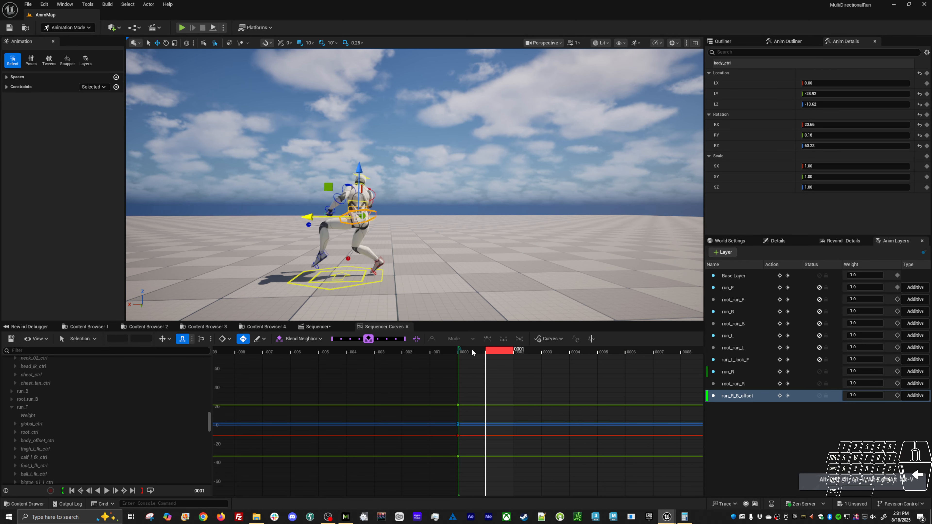
Reposition body_ctrl at frame 0 on run_R_B_offset to about LY -24 and LZ -10
left_click(467, 350)
middle_click_drag(421, 279, 412, 278)
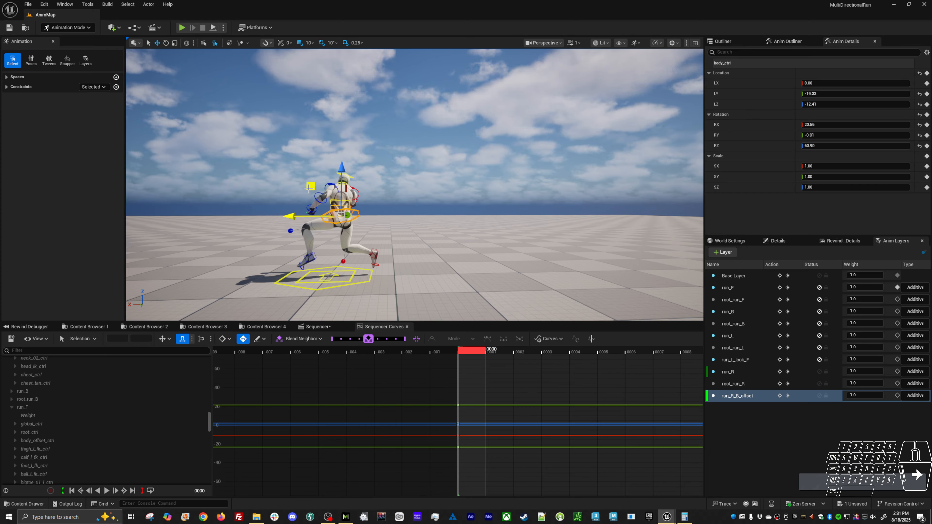
left_click_drag(309, 188, 313, 189)
Rotate upperarm_r_fk_ctrl at frame 0 to about RX 29, RY -6 and RZ 54, and review the playback from another side
left_click(360, 191)
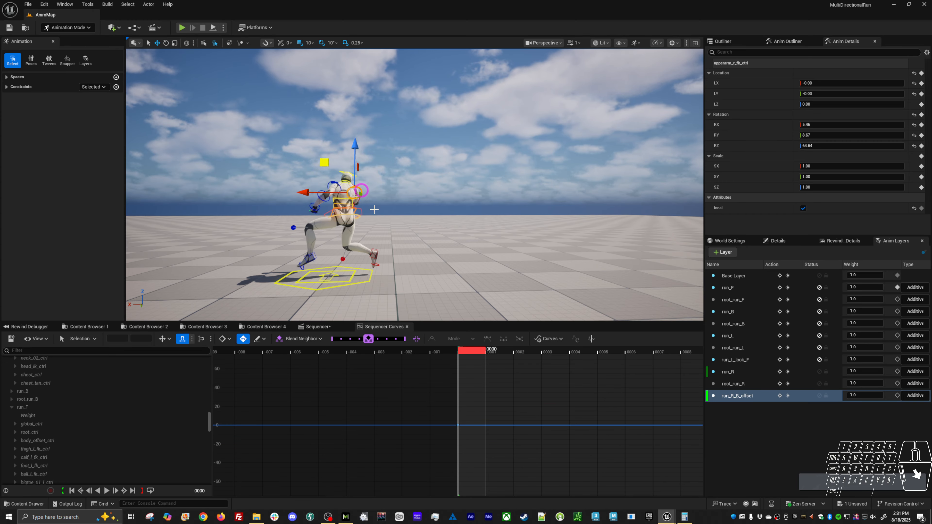
key("e")
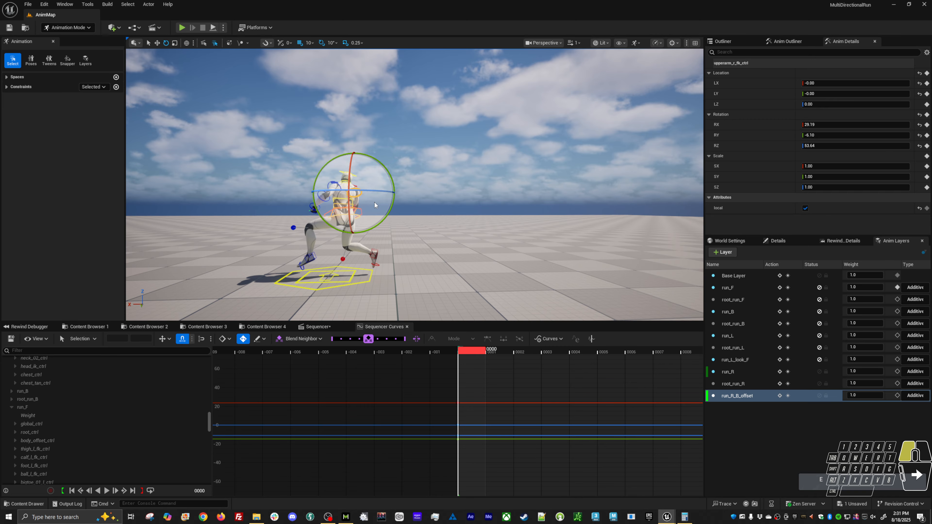
key("space")
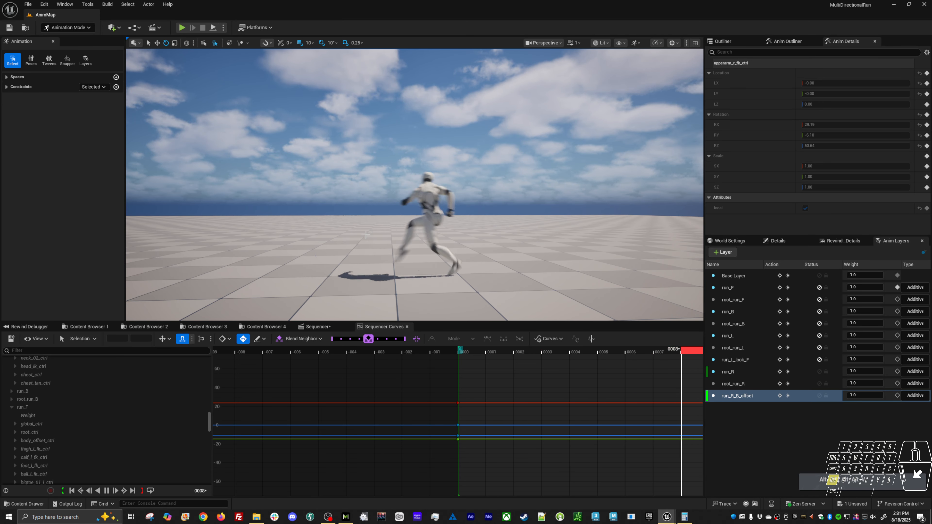
left_click_drag(366, 234, 544, 231, "alt")
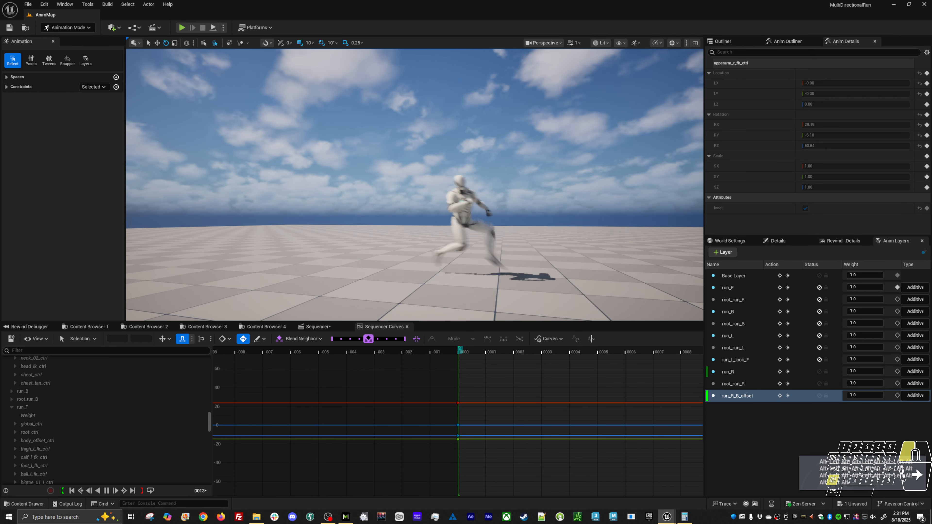
key("space")
left_click(639, 160)
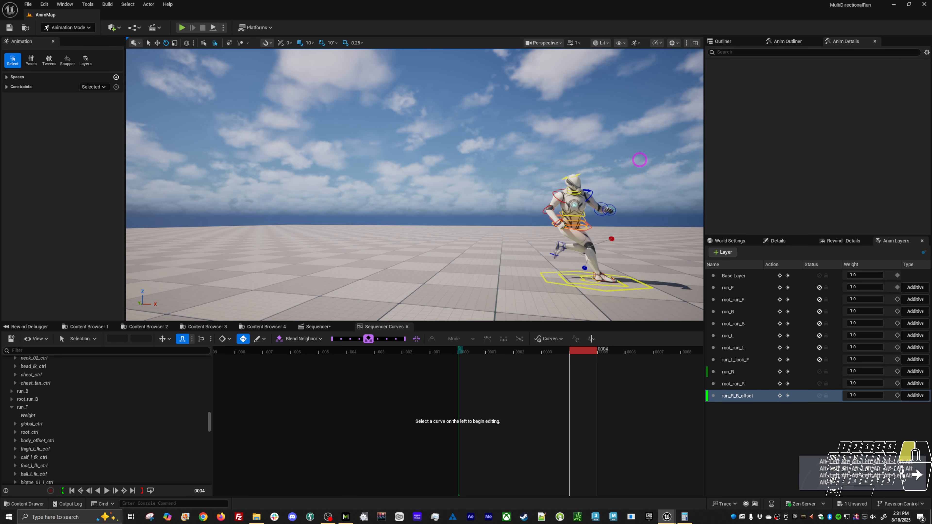
Pose head_ctrl at frame 0 to about RX -19, RY 6 and RZ 12, and play the run
left_click(578, 175)
left_click(473, 350)
middle_click_drag(521, 212, 343, 222, "alt")
left_click_drag(492, 207, 474, 237)
key("alt+v")
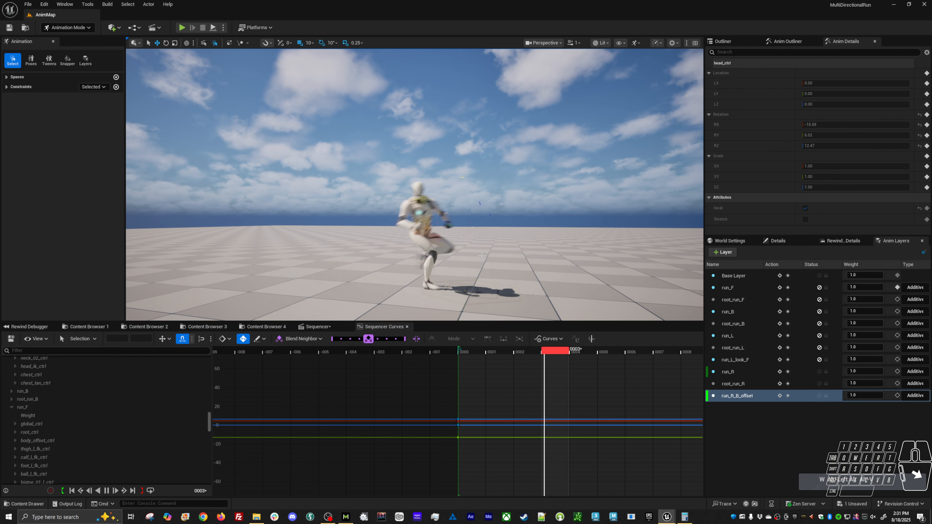
left_click_drag(449, 249, 512, 258, "alt")
key("alt+v")
Move body_ctrl at frame 0 to about LY -13 and lower it slightly, comparing the pose with frame 6
left_click_drag(477, 356, 624, 356)
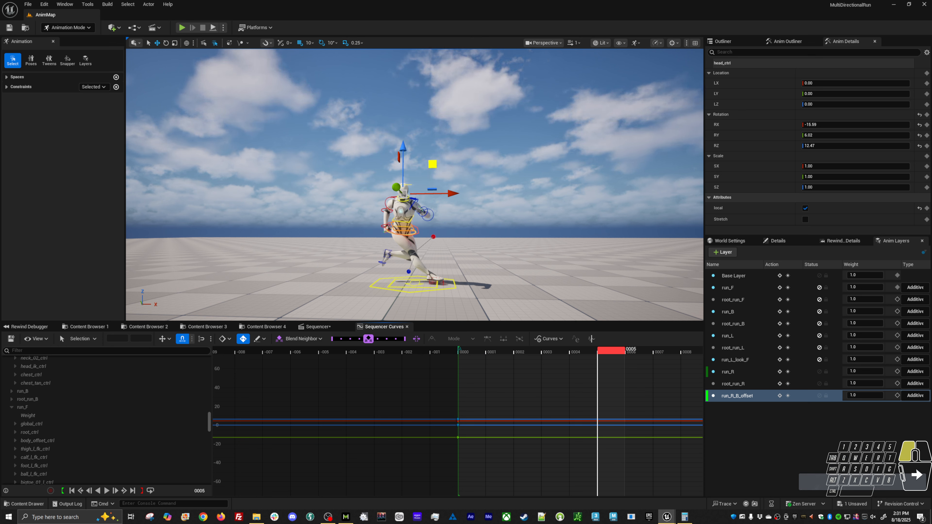
left_click(413, 225)
left_click(472, 353)
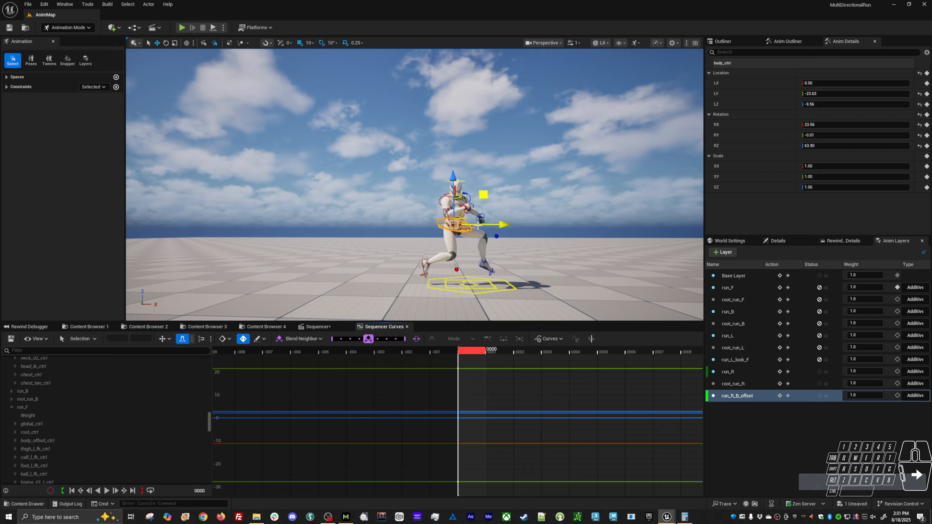
left_click_drag(478, 226, 484, 226)
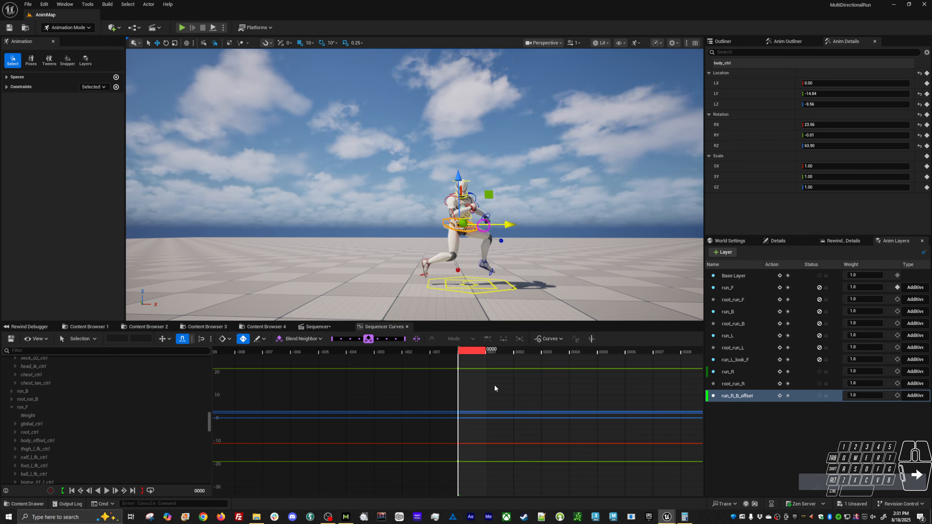
left_click_drag(471, 354, 630, 353)
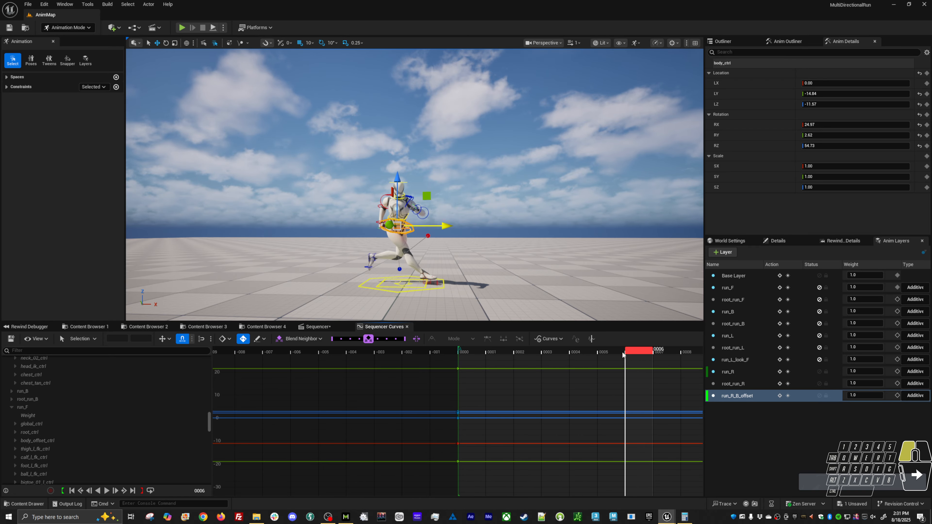
left_click(473, 353)
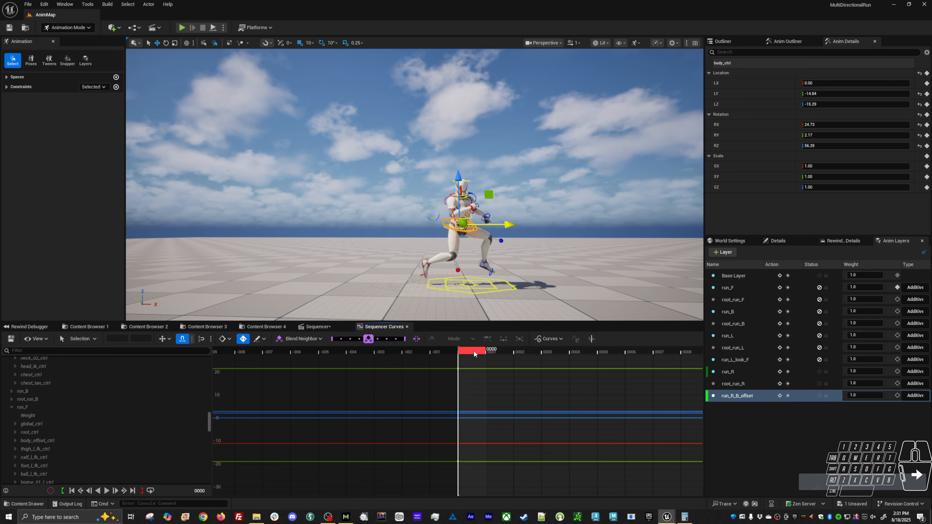
left_click_drag(458, 213, 489, 205)
left_click_drag(516, 357, 634, 369)
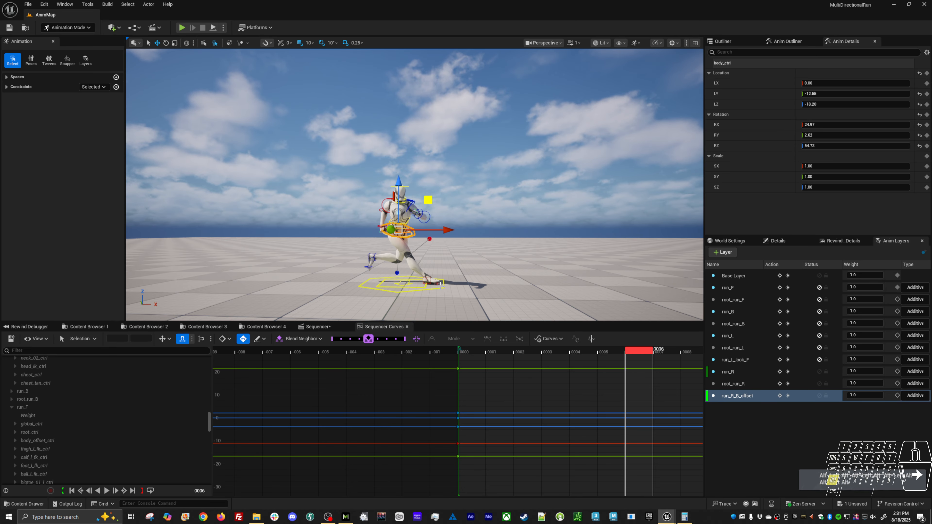
Try rotating hips_ctrl at frame 7 to about RX -9, RY -3 and RZ -47, and undo the extra transform key
right_click_drag(419, 219, 415, 232, "alt")
left_click(401, 257)
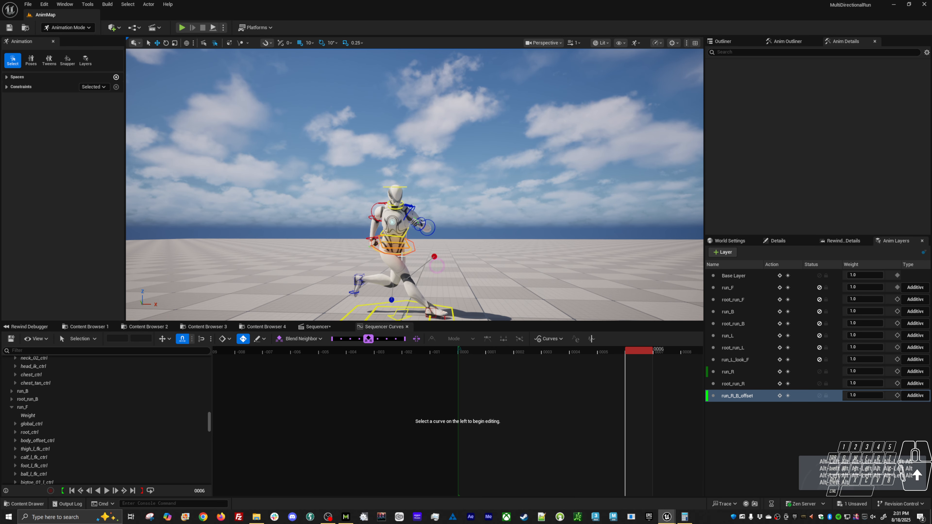
left_click(402, 253)
right_click_drag(485, 250, 460, 253, "alt")
right_click_drag(646, 397, 477, 401, "alt+shift")
key("ctrl+z")
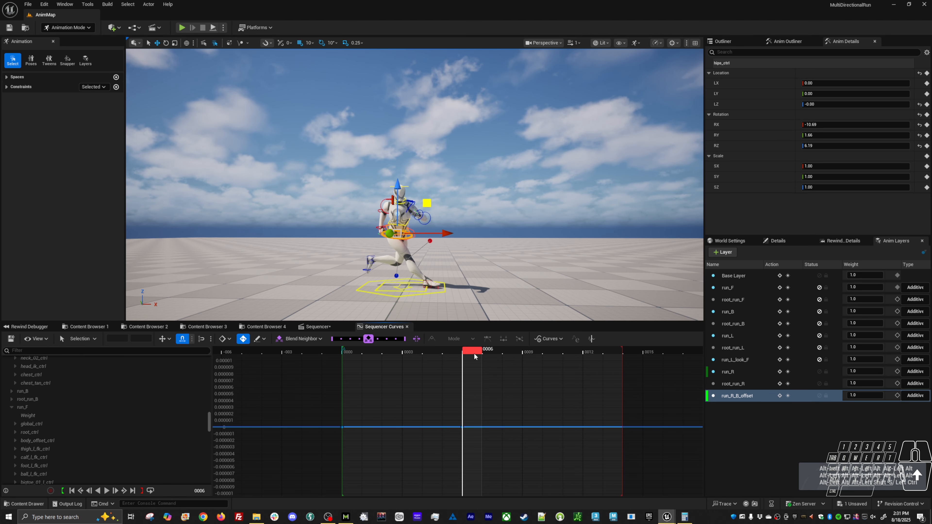
left_click(474, 352)
key("e")
mouse_move(392, 242)
left_mouse_down()
mouse_move(422, 245)
mouse_move(395, 245)
left_mouse_up()
key("s")
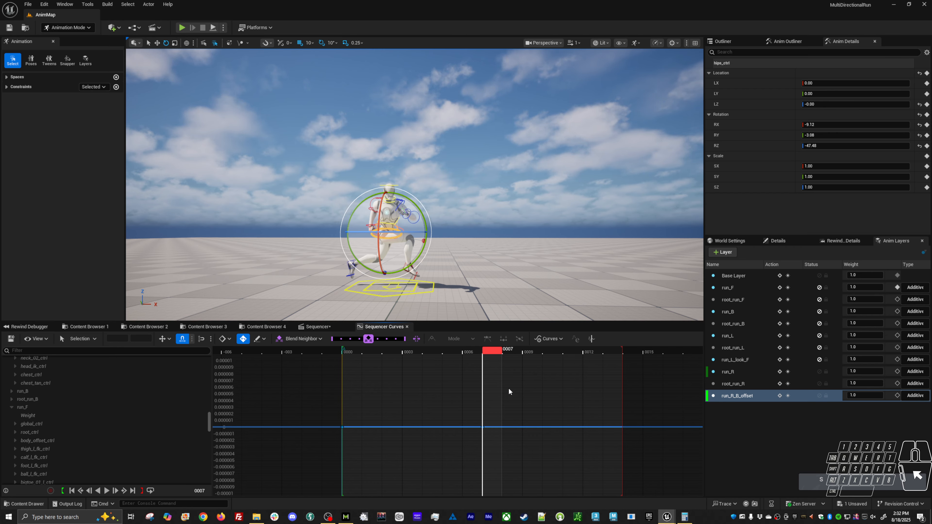
key("ctrl+z")
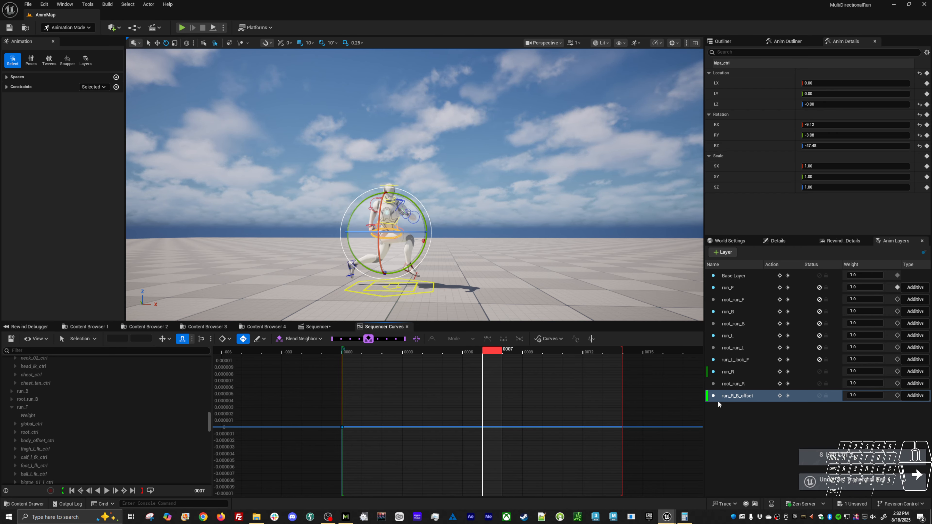
Add hips_ctrl to the run_R_B_offset layer and check the layer's objects
right_click(734, 396)
left_click(765, 414)
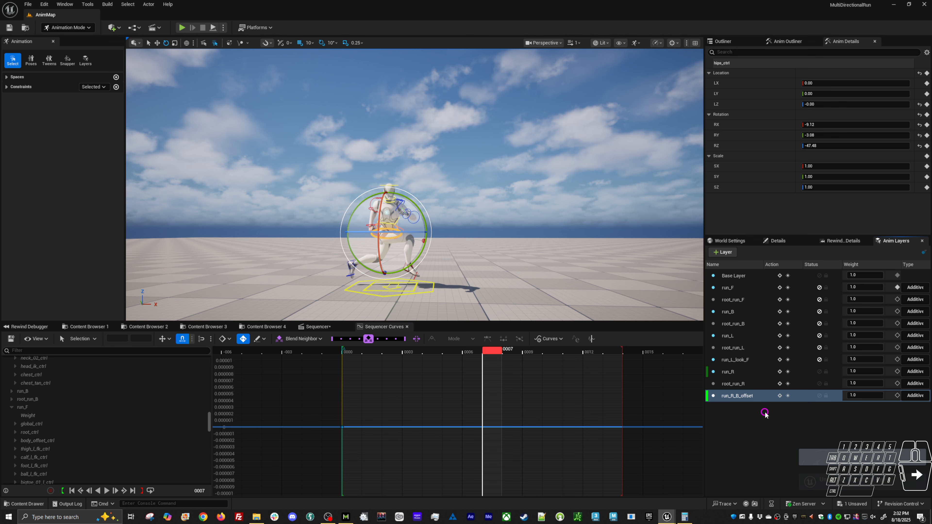
right_click(744, 402)
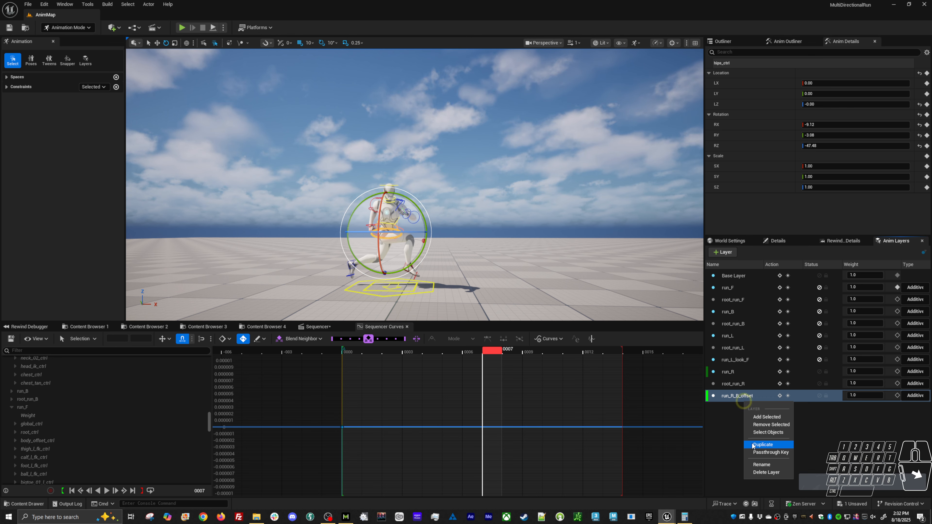
left_click(756, 432)
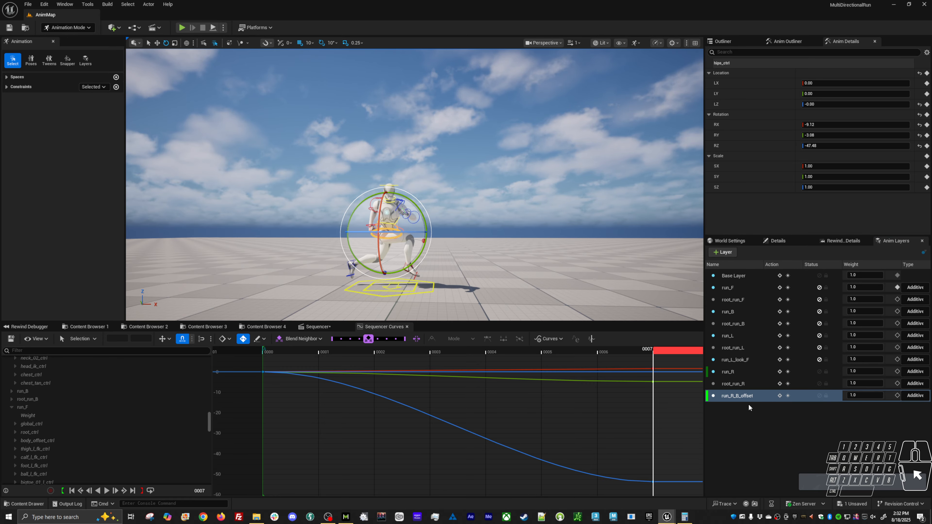
Delete the frame 7 keys of hips_ctrl on run_R_B_offset and return to frame 0
left_click(747, 397)
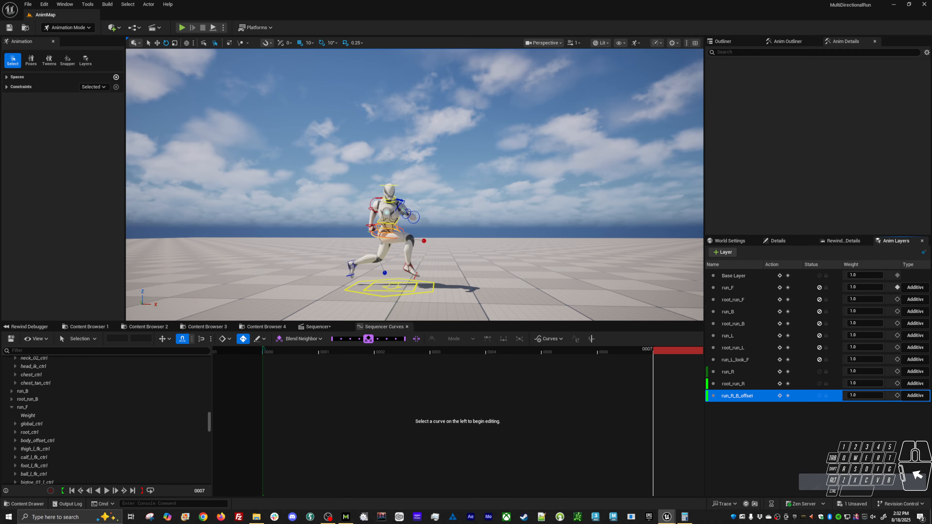
left_click(376, 239)
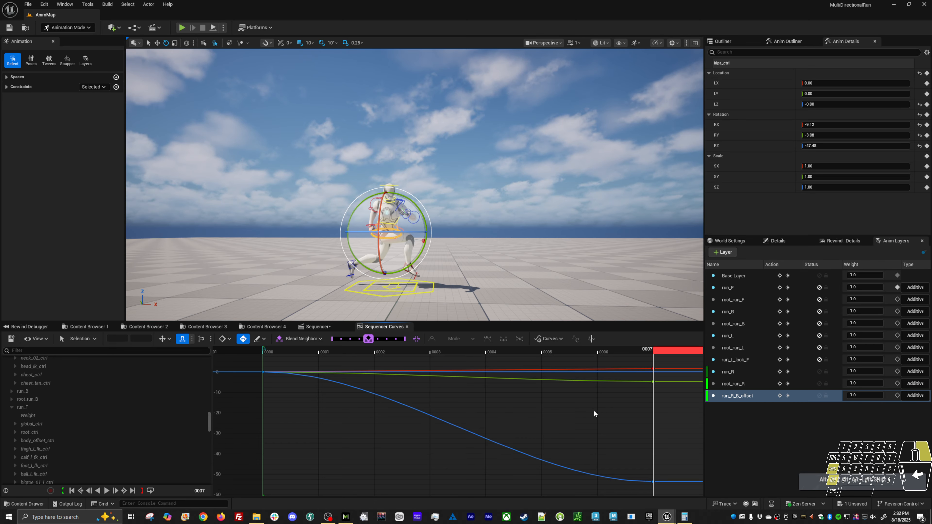
right_click_drag(595, 412, 545, 416, "alt+shift")
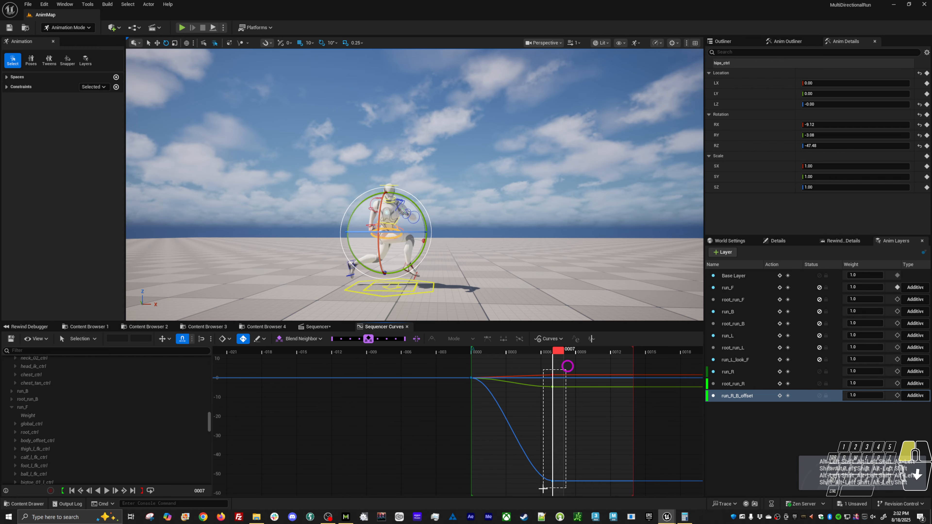
left_click_drag(543, 488, 544, 488)
key("Delete")
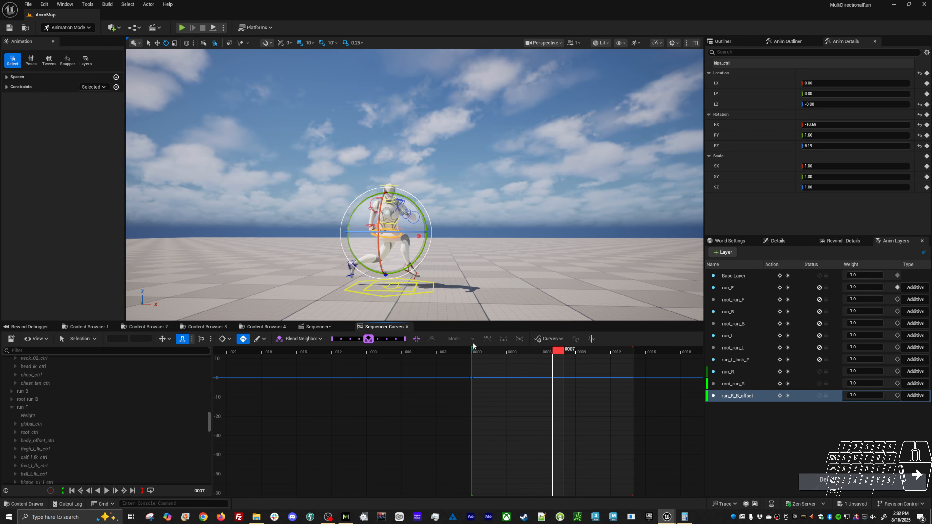
left_click(475, 351)
Select the objects of run_R_B_offset to check which controls belong to the layer
left_click(737, 372)
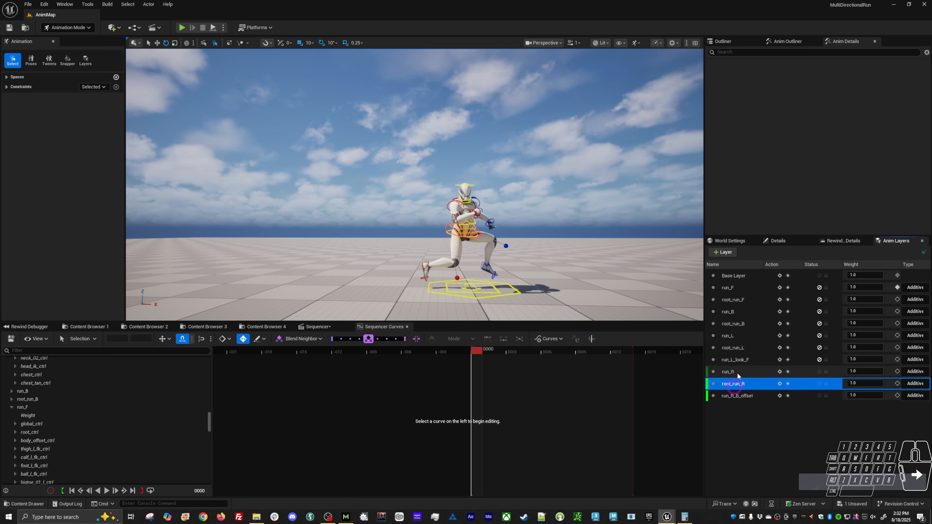
left_click(730, 396)
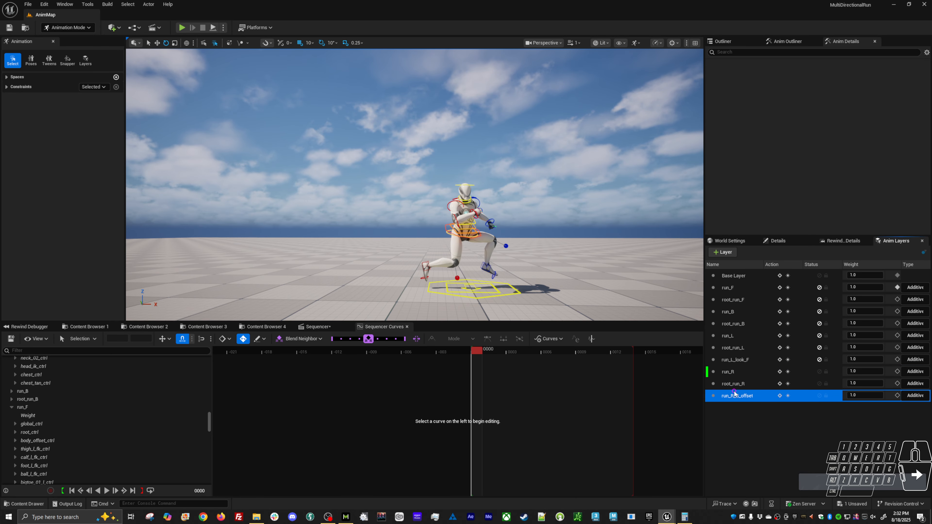
right_click(734, 396)
left_click(754, 424)
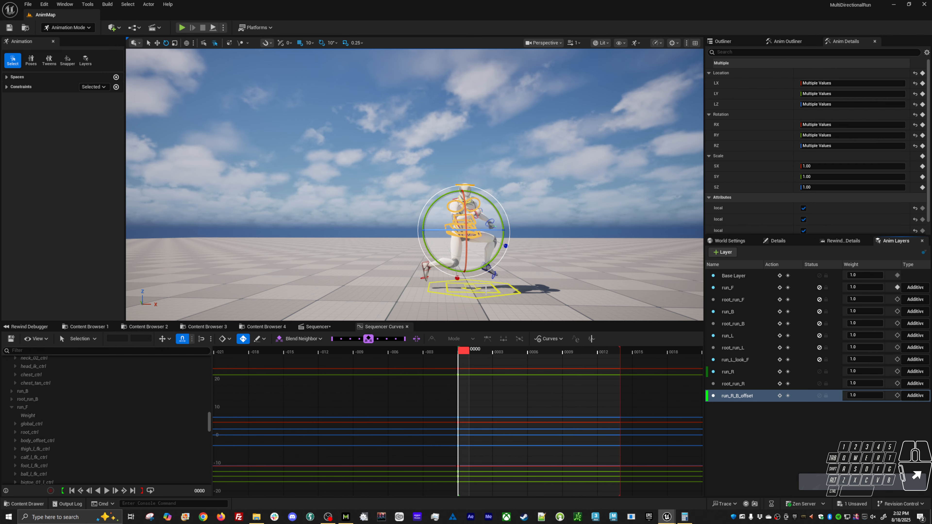
left_click(558, 270)
Key hips_ctrl on the run_R_B_offset layer at frames 0, 7 and 14
left_click(446, 234)
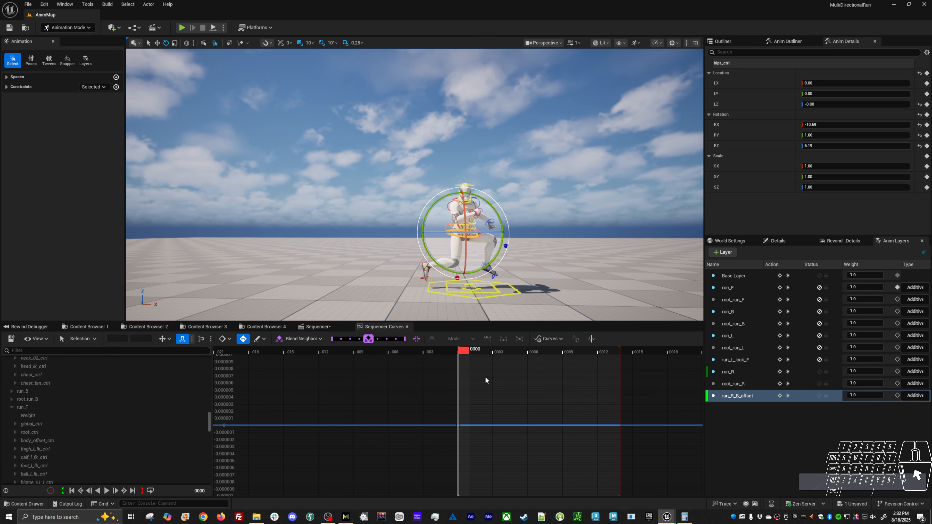
left_click(788, 40)
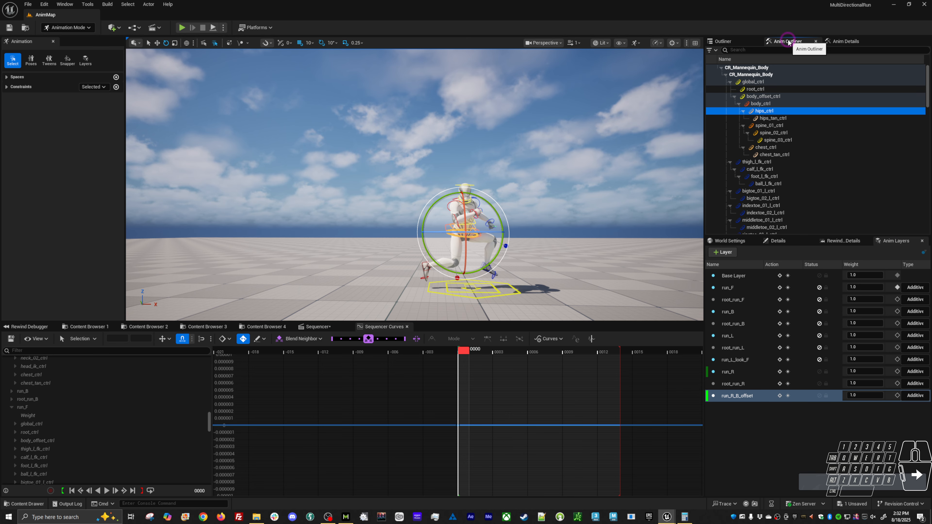
left_click(838, 42)
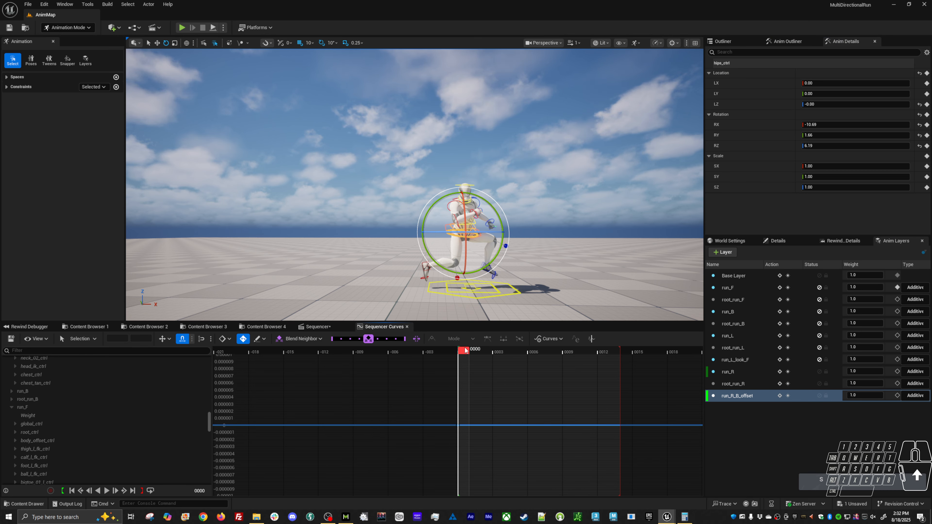
left_click_drag(465, 349, 627, 352)
key("s")
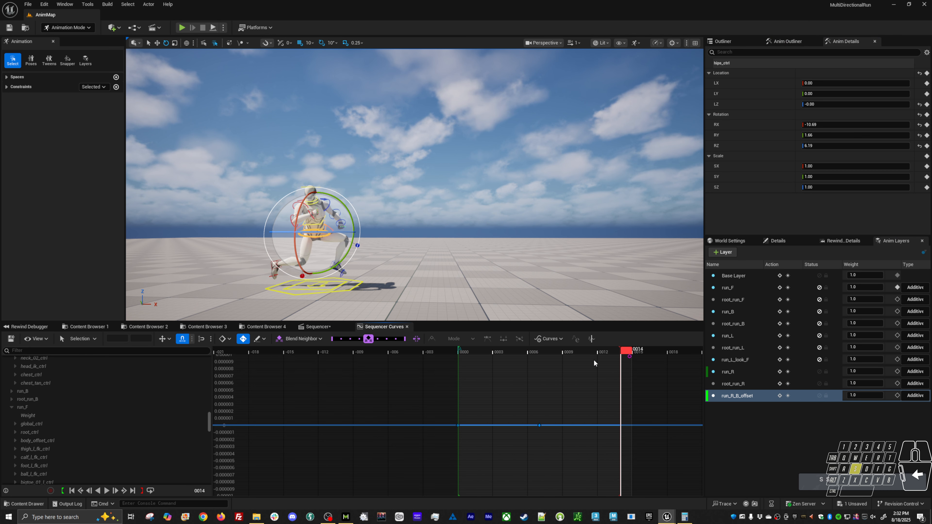
Rotate hips_ctrl at frame 7 to about RX -7, RY -11 and RZ -40
left_click(543, 352)
key("e")
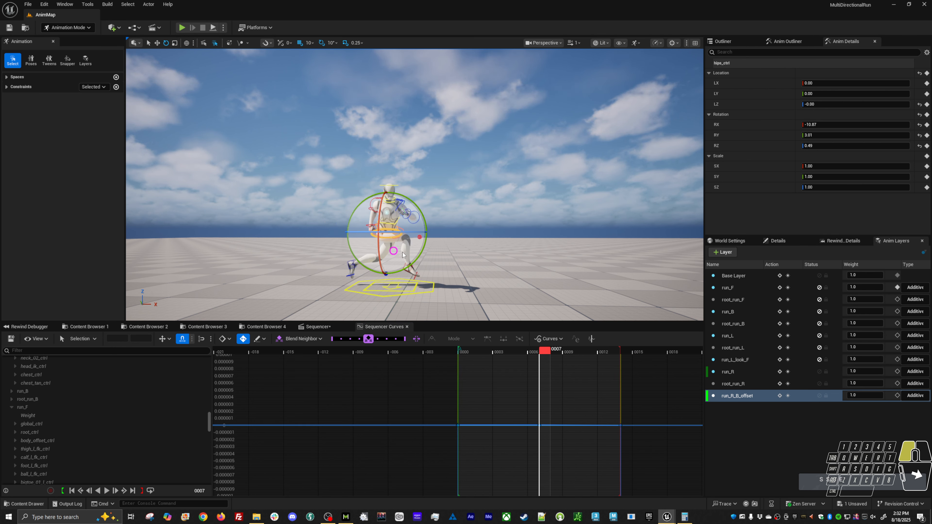
left_click_drag(406, 217, 414, 213)
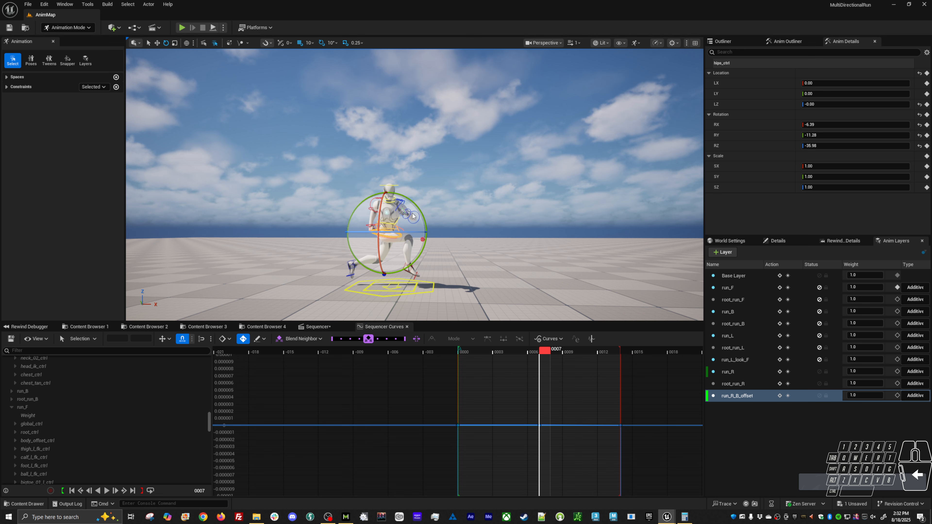
Play and scrub the run to review the hip rotation from the front and from the opposite side
key("space")
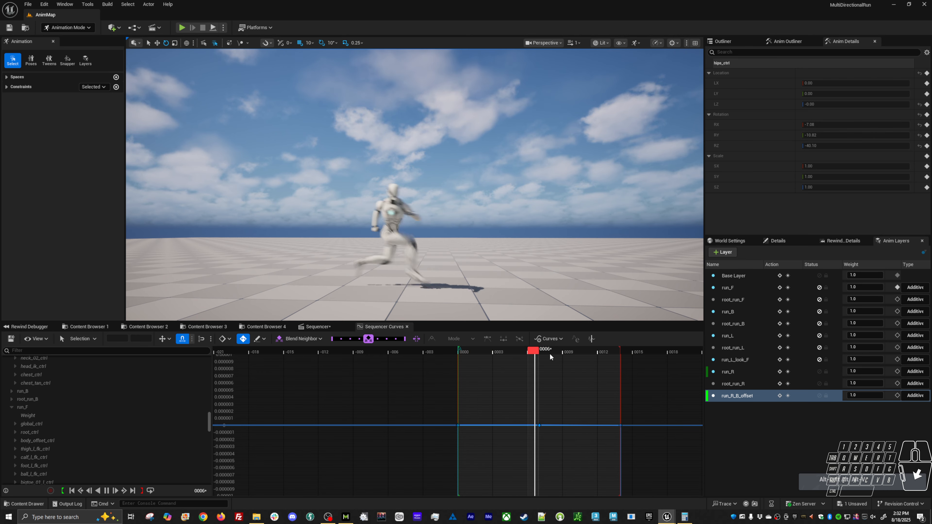
key("alt+v")
left_click_drag(491, 352, 541, 357)
left_click_drag(506, 271, 675, 270, "alt")
key("space")
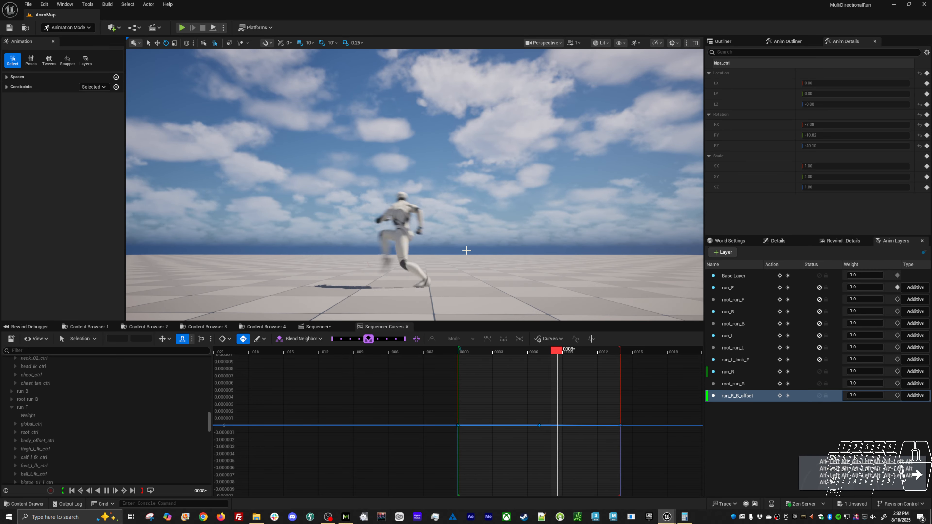
Rotate body_ctrl at frame 0 to about RX 3, RY 10 and RZ 42
key("alt+v")
left_click(467, 350)
left_click_drag(454, 241, 459, 260, "alt")
key("w")
left_click(325, 226)
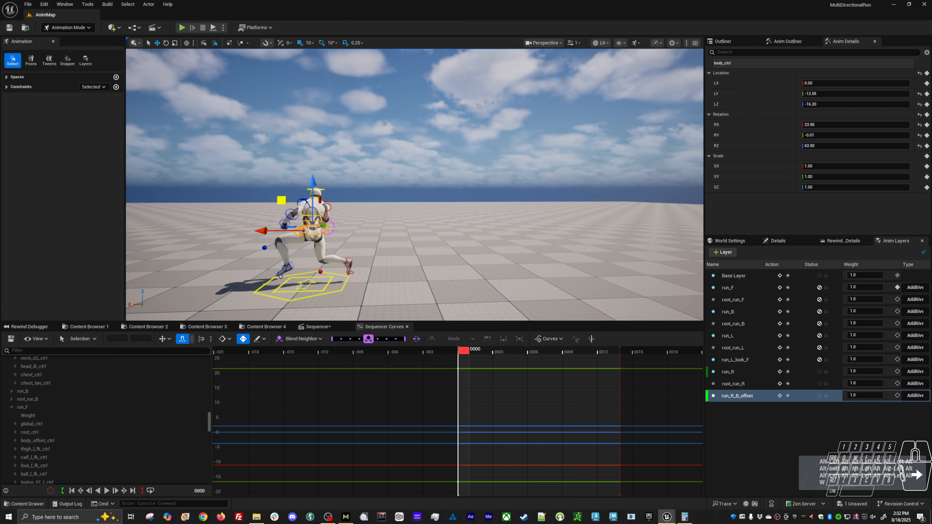
key("e")
left_click_drag(323, 229, 330, 217)
key("w")
left_click(322, 218)
right_click_drag(322, 218, 305, 233, "alt")
left_click(307, 234)
key("e")
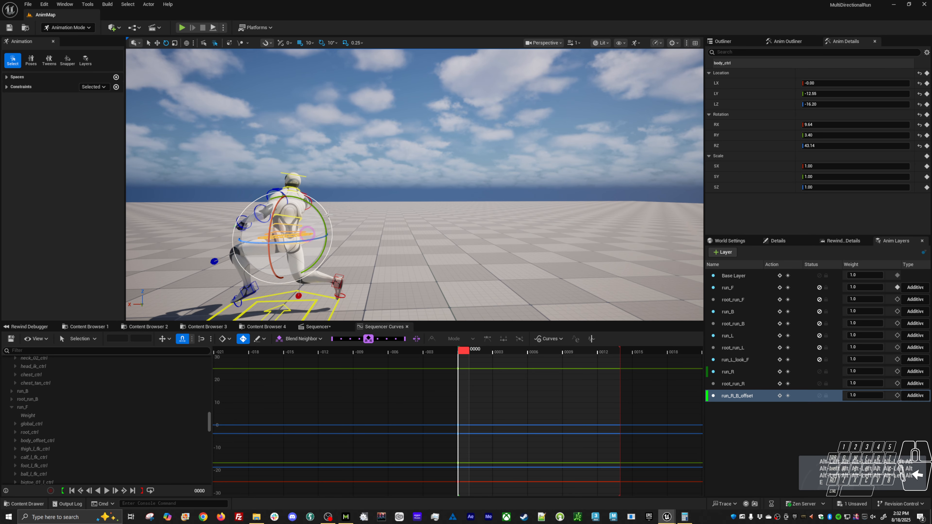
left_click_drag(319, 211, 327, 221)
key("w")
key("w")
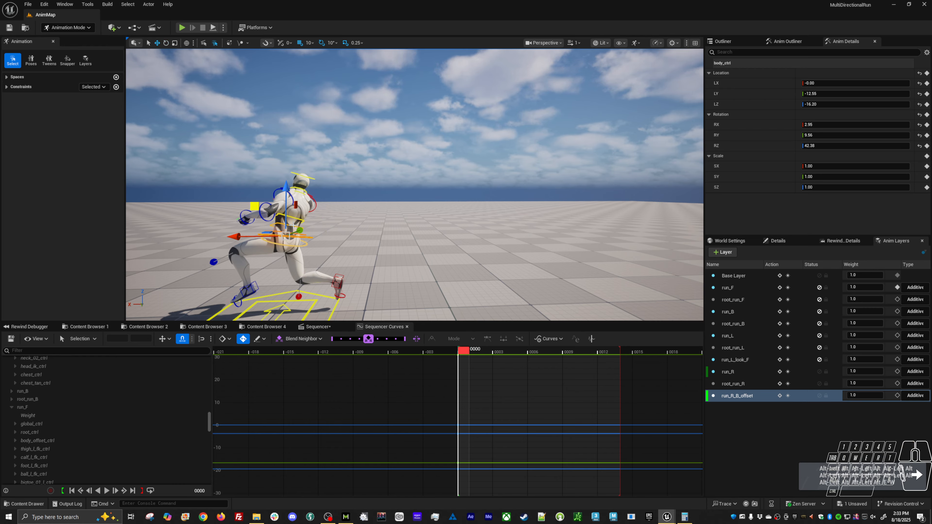
Select the spine controls together and rotate them at frame 0 to shift the upper body toward the leading leg
left_click(296, 222)
key("e")
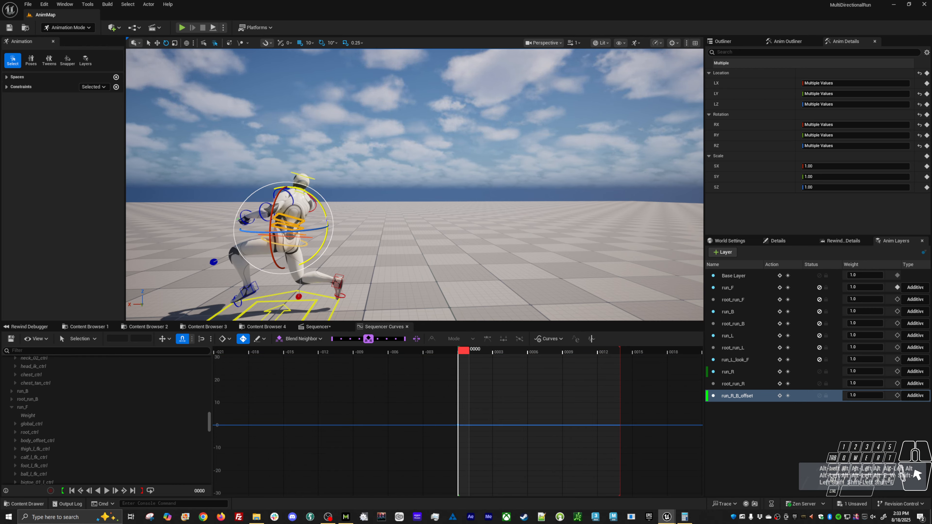
left_click(324, 219, "shift")
left_click_drag(316, 229, 312, 222)
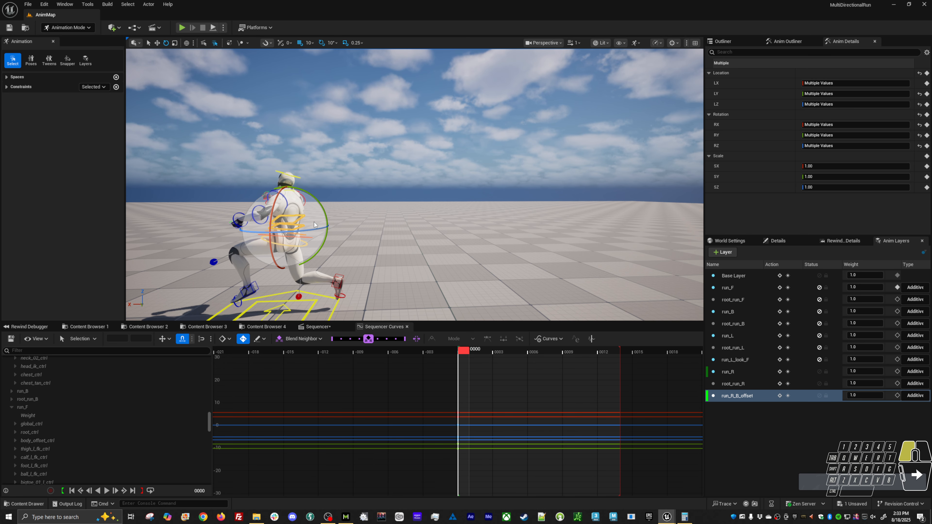
key("w")
left_click(305, 223)
Play the run to review the adjusted body pose, and examine frame 0 from behind
left_click(304, 199)
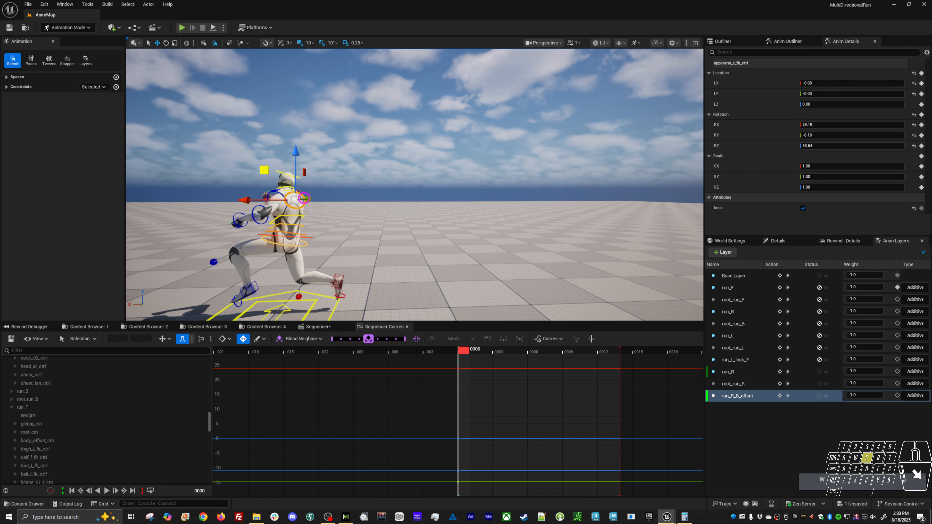
key("e")
key("alt+v")
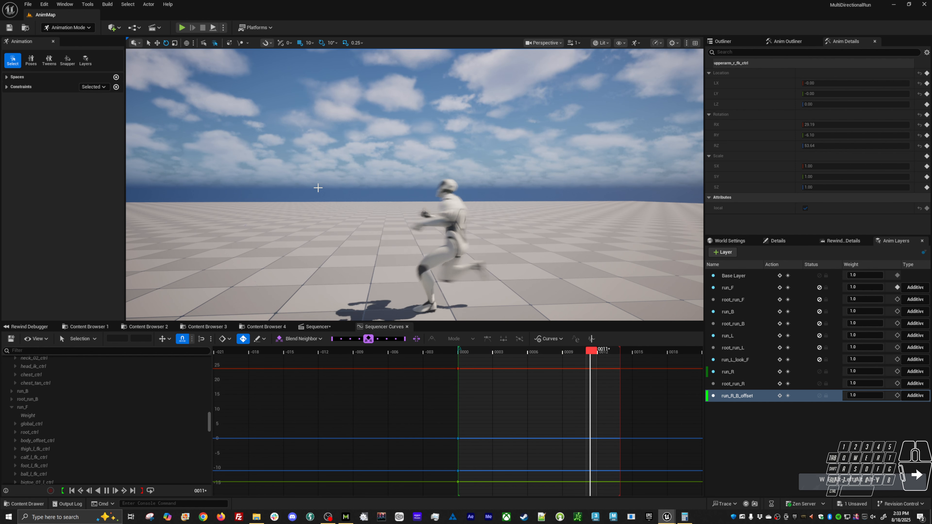
key("space")
left_click(467, 353)
left_click_drag(455, 265, 361, 253, "alt")
Rotate body_ctrl at frame 0 to about RX -3, RY 3 and RZ 42
key("w")
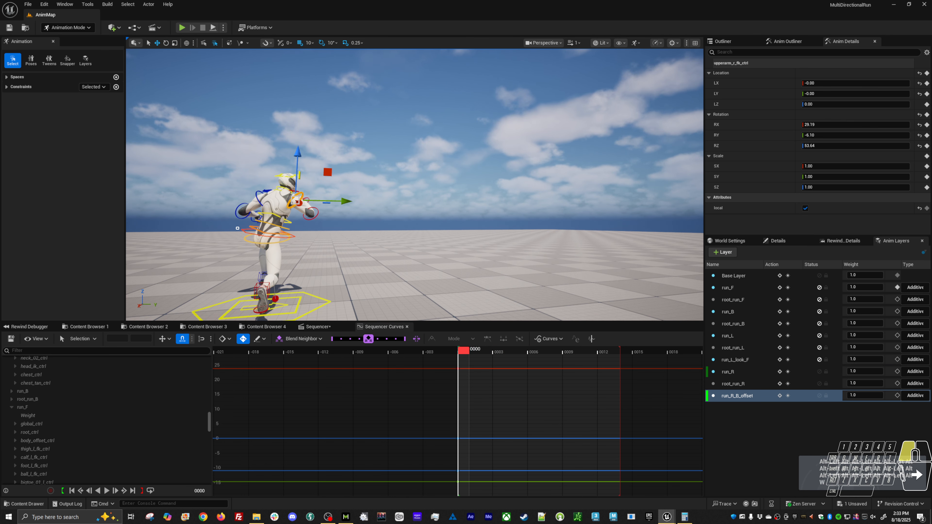
left_click(240, 229)
key("e")
left_click_drag(306, 213, 301, 208)
right_click_drag(301, 208, 290, 208, "alt")
left_click_drag(290, 209, 371, 207, "alt")
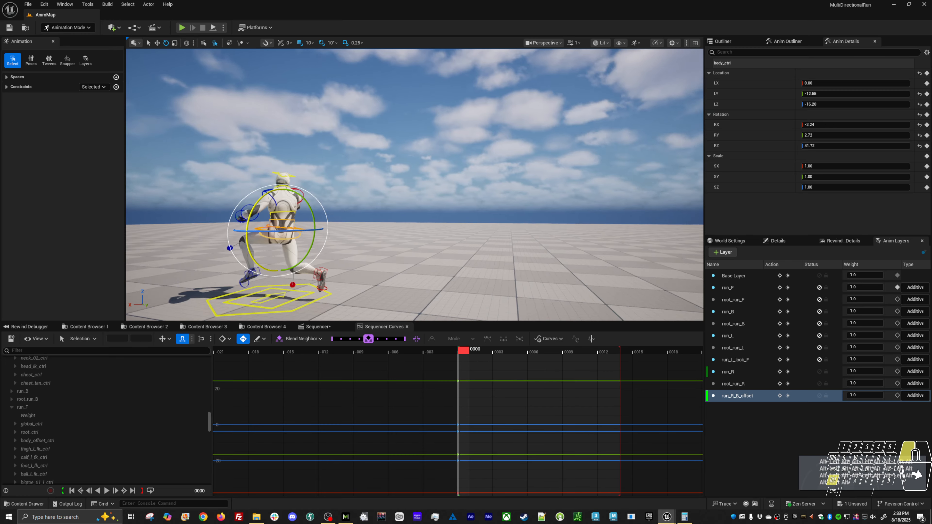
left_click_drag(433, 240, 430, 265, "alt")
Refine the rotation of body_ctrl at frame 0 to about RX -10, RY 7.5 and RZ 43
left_click_drag(273, 174, 286, 167)
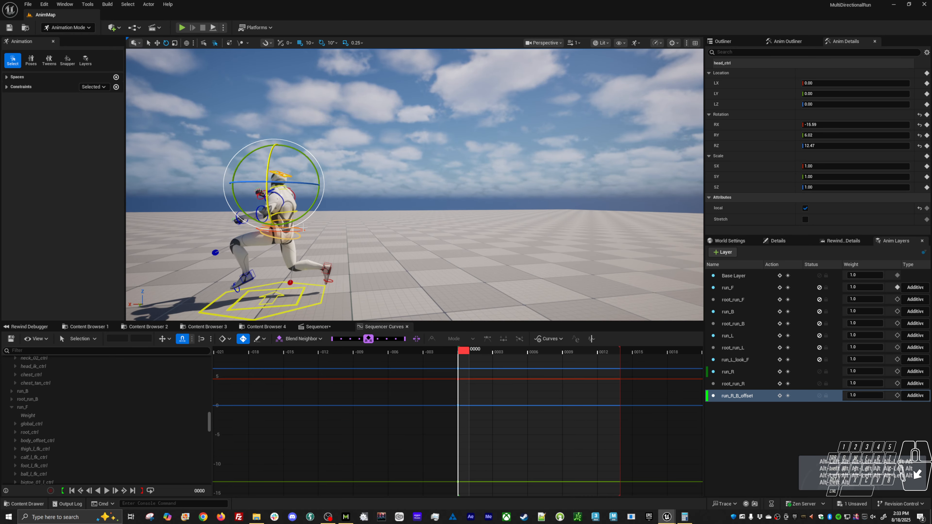
key("w")
left_click(302, 231)
key("e")
left_click_drag(314, 205, 279, 224)
key("w")
Rotate upperarm_r_fk_ctrl at frame 7 to about RX 5, RY 13 and RZ -54
left_click(313, 180)
left_click(292, 195)
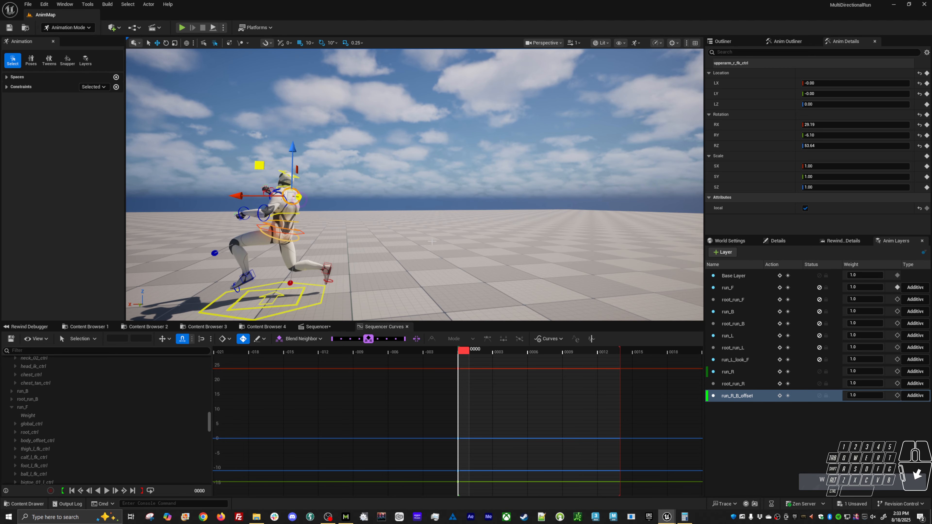
left_click_drag(530, 352, 544, 351)
left_click_drag(492, 257, 301, 220, "alt")
key("e")
left_click_drag(406, 223, 515, 216)
key("w")
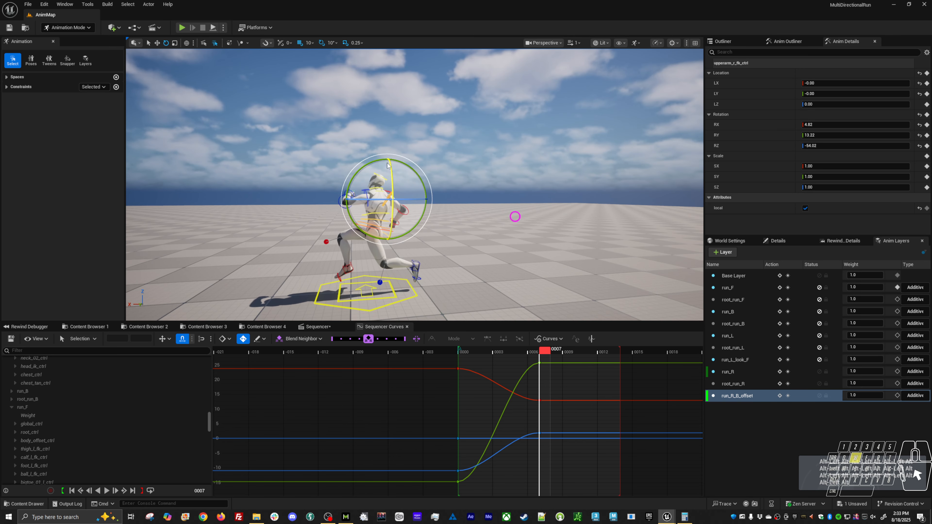
Rotate head_ctrl to about RX 2, RY -9 and RZ 29, keying it at frame 0 and removing the stray frame 1 key
left_click(374, 173)
key("e")
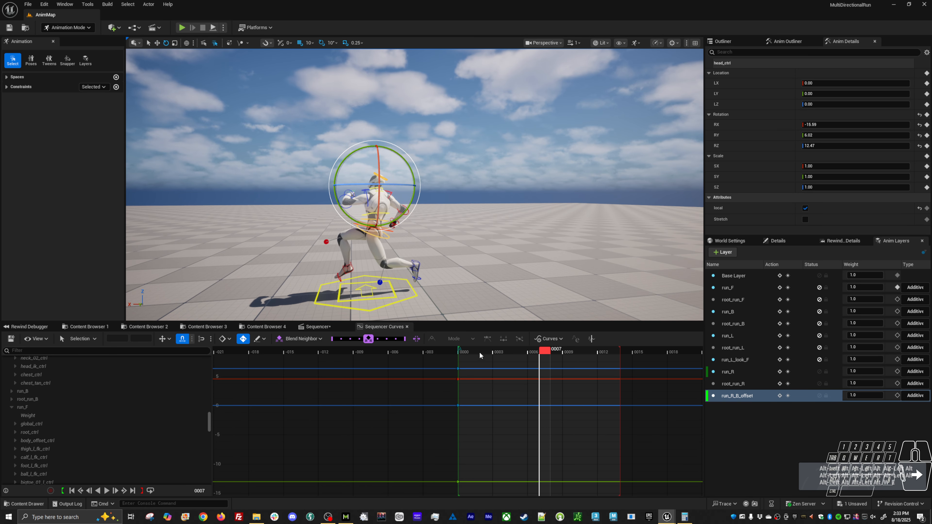
left_click_drag(480, 355, 471, 356)
middle_click_drag(446, 274, 447, 266)
left_click_drag(338, 200, 310, 195)
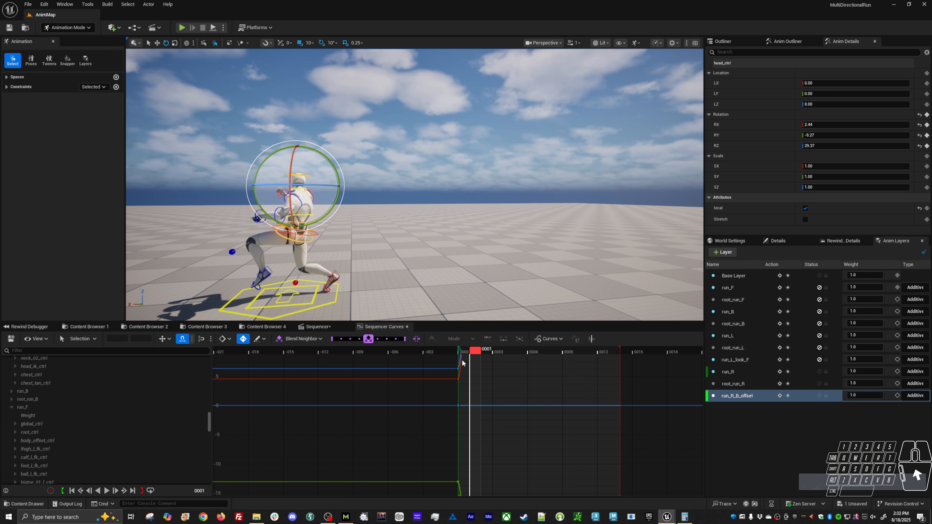
left_click(460, 352)
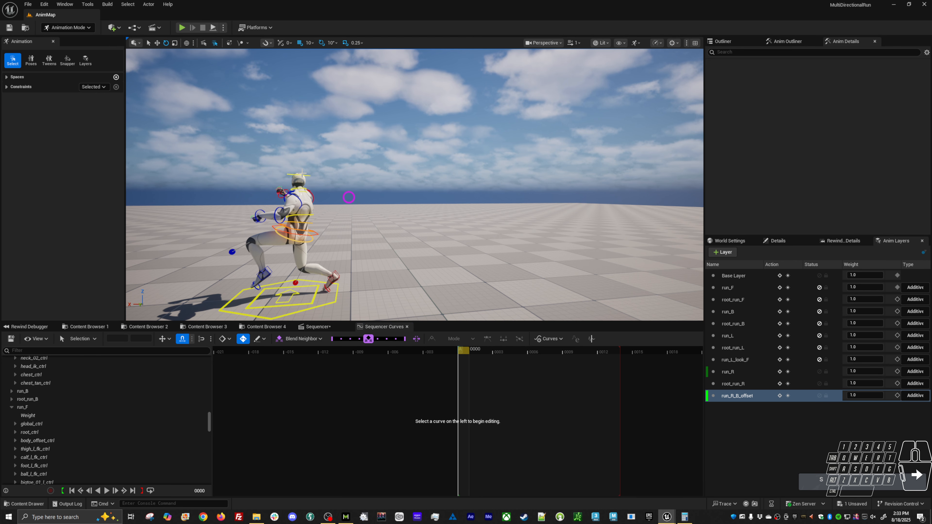
left_click(305, 173)
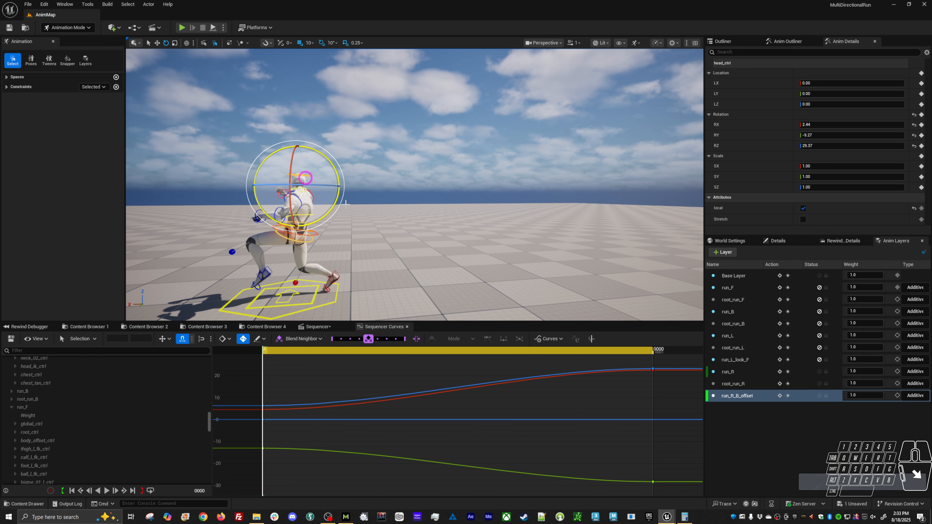
key("s")
right_click_drag(603, 405, 564, 400, "alt+shift")
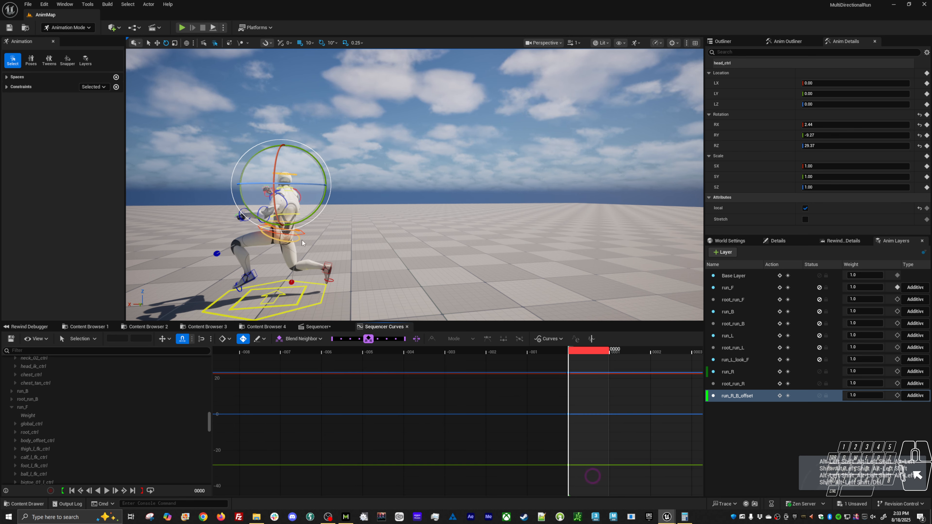
Rotate upperarm_r_fk_ctrl at frame 0 to about RY 0 and RZ 8, and key the same pose at frame 14
left_click(385, 197)
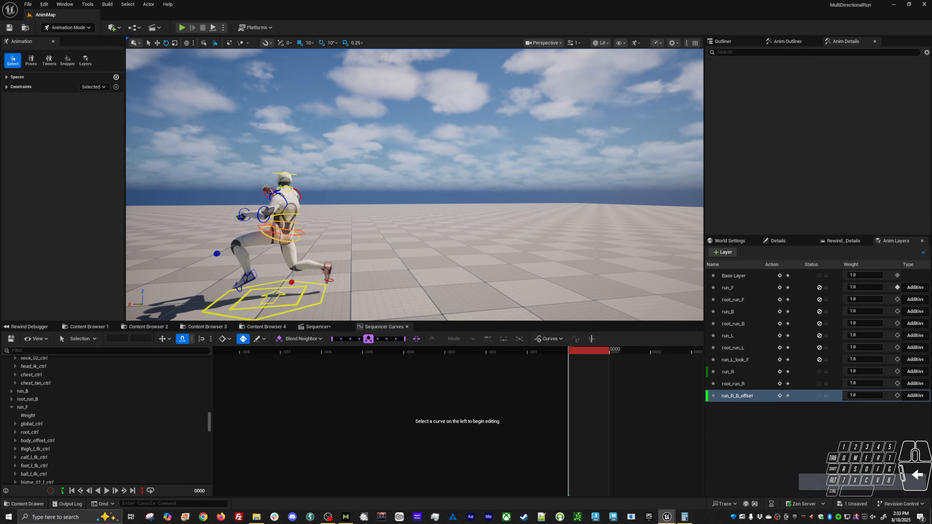
left_click(303, 204)
right_click_drag(588, 394, 542, 358, "alt+shift")
key("e")
left_click_drag(301, 182, 290, 174)
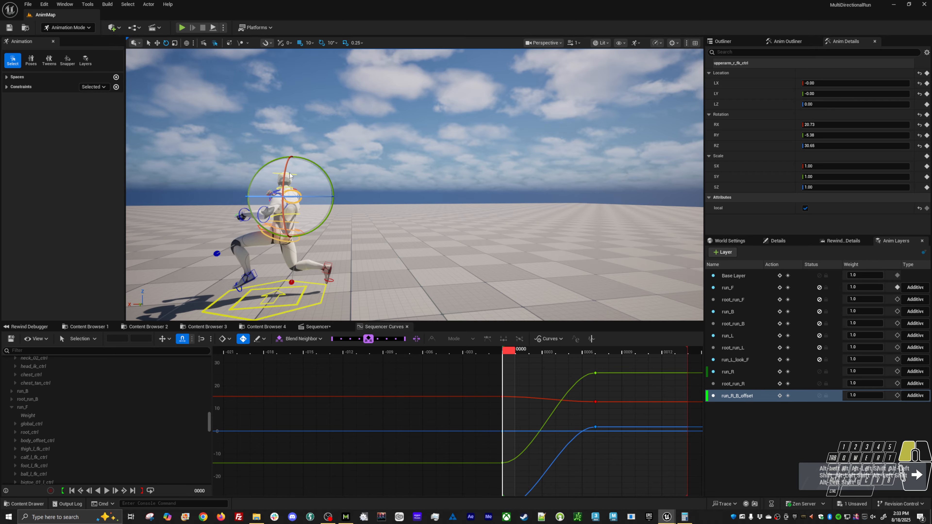
left_click_drag(260, 228, 488, 244, "alt")
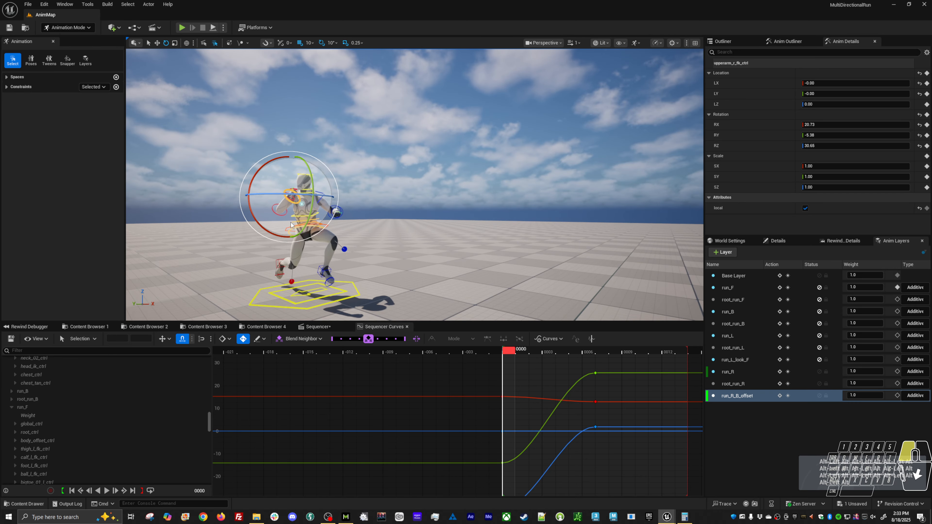
left_click_drag(291, 225, 294, 191)
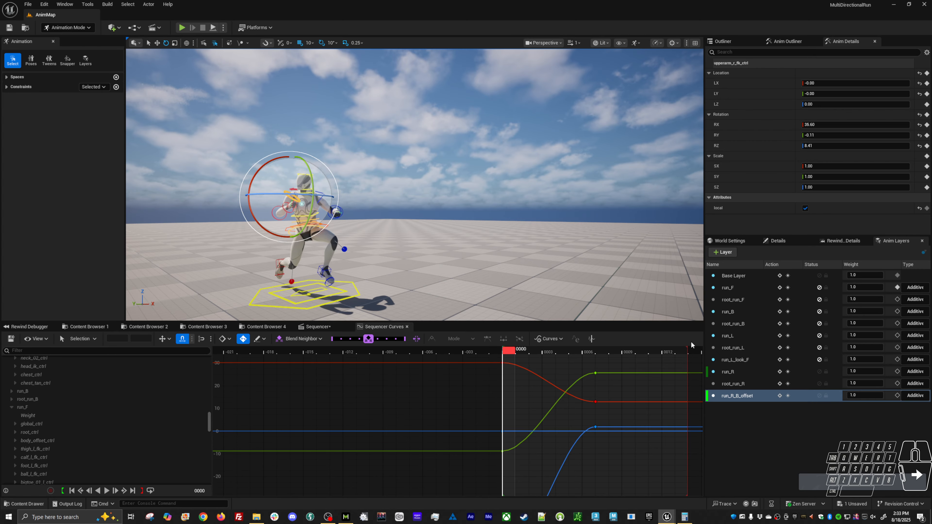
middle_click(692, 353)
key("s")
Play the run from behind to review the right arm swing
right_click_drag(528, 258, 508, 254, "alt")
left_click_drag(507, 254, 410, 273, "alt")
key("alt+v")
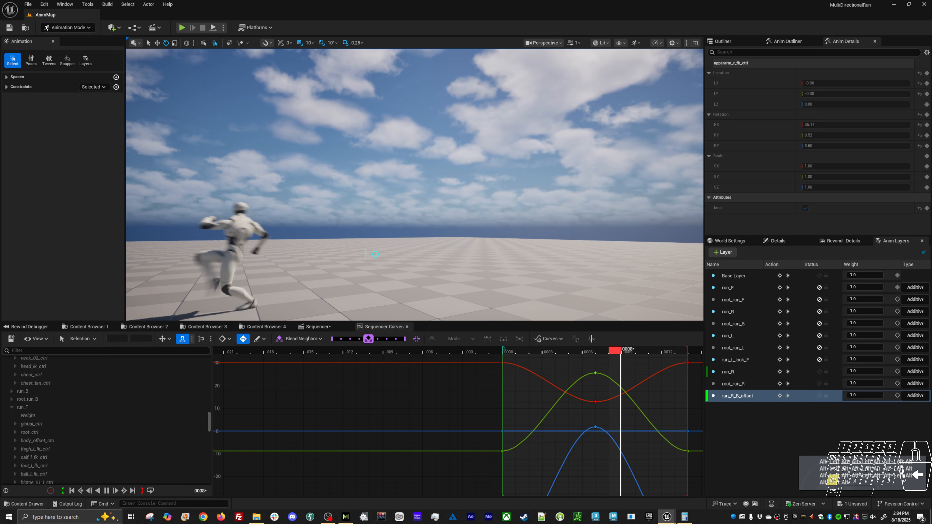
key("alt+v")
key("alt+v")
Rotate upperarm_l_fk_ctrl at frame 8 to adjust the left arm's swing
key("w")
left_click(230, 218)
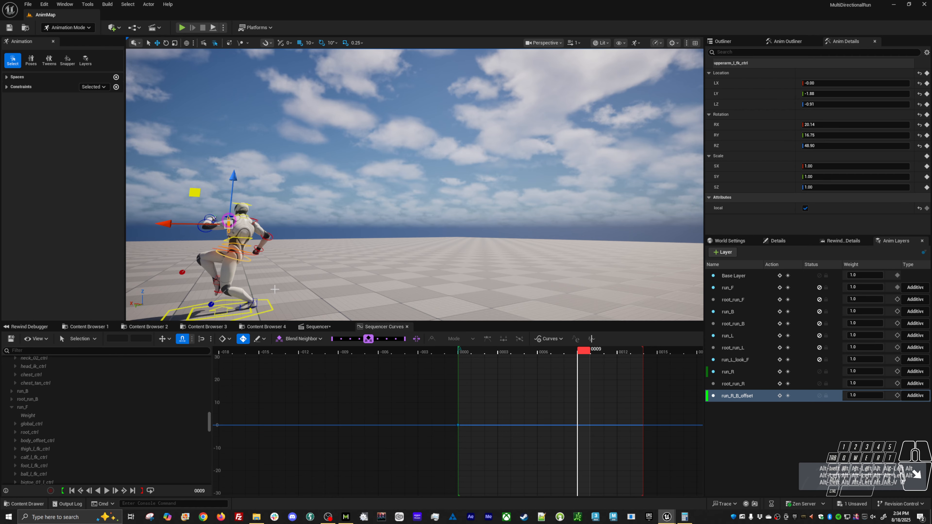
left_click(561, 353)
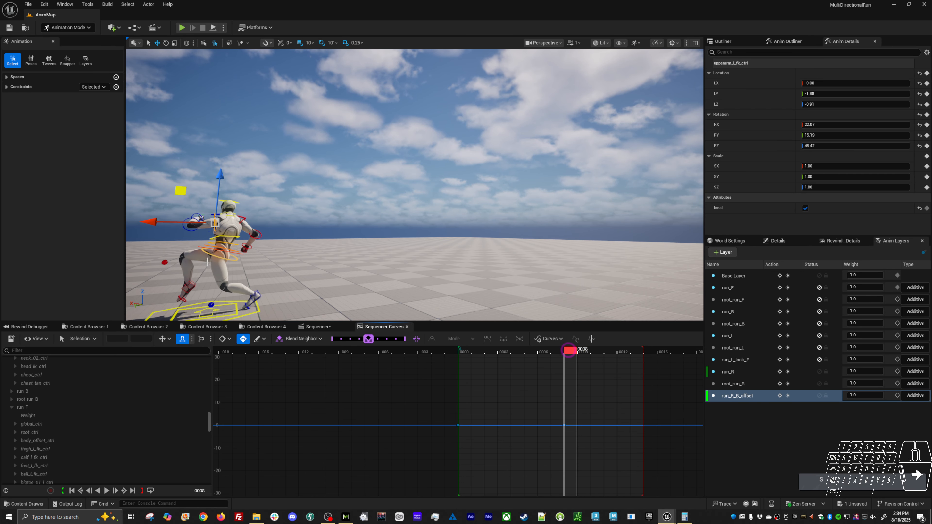
key("e")
left_click_drag(233, 250, 262, 240)
left_click_drag(230, 240, 237, 266)
Rotate upperarm_l_fk_ctrl at frame 0 to about RX 4, RY -1 and RZ -40, and key the same pose at frame 14
left_click(465, 353)
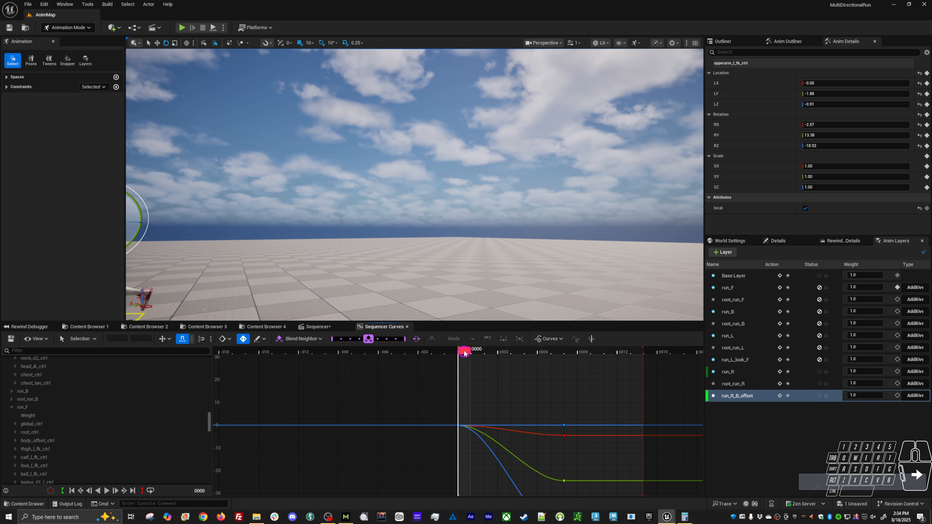
mouse_move(304, 221)
left_mouse_down("alt")
mouse_move(321, 227)
mouse_move(304, 221)
mouse_move(353, 217)
mouse_move(356, 225)
mouse_move(314, 224)
left_mouse_up("alt")
left_click_drag(314, 224, 311, 199)
middle_click(648, 354)
key("s")
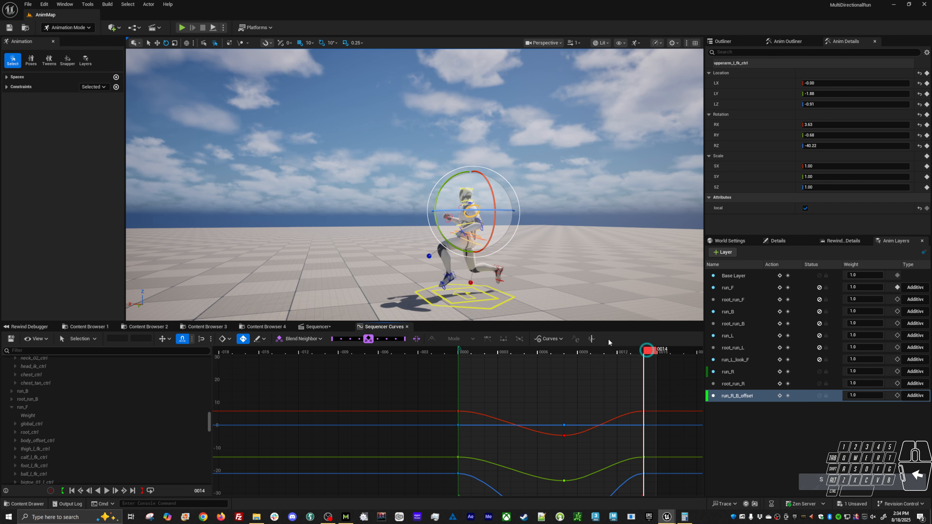
Mute the root_run_R layer and play the run in place to review the arm swing from several sides
right_click_drag(562, 282, 543, 278, "alt")
middle_click_drag(543, 277, 514, 280, "alt")
left_click_drag(514, 279, 532, 271, "alt")
key("alt+v")
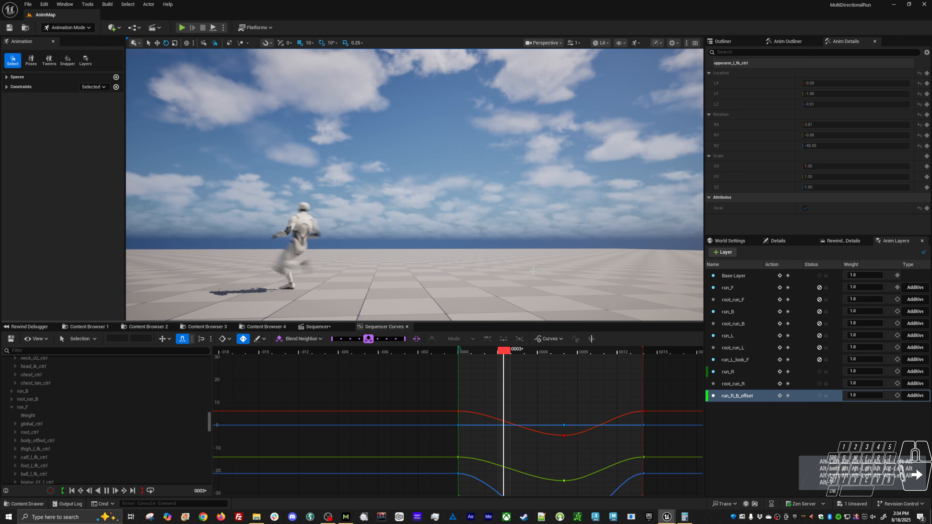
left_click(820, 383)
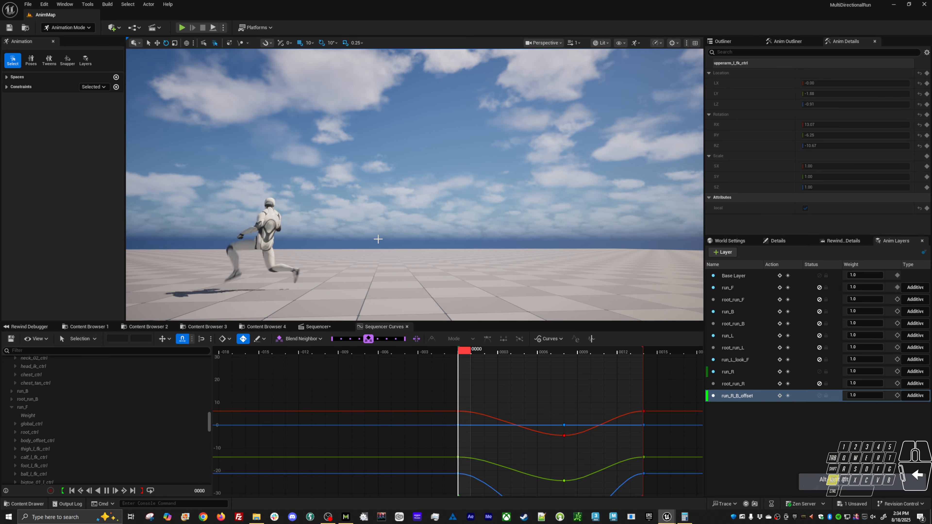
left_click_drag(532, 257, 599, 246, "alt")
key("space")
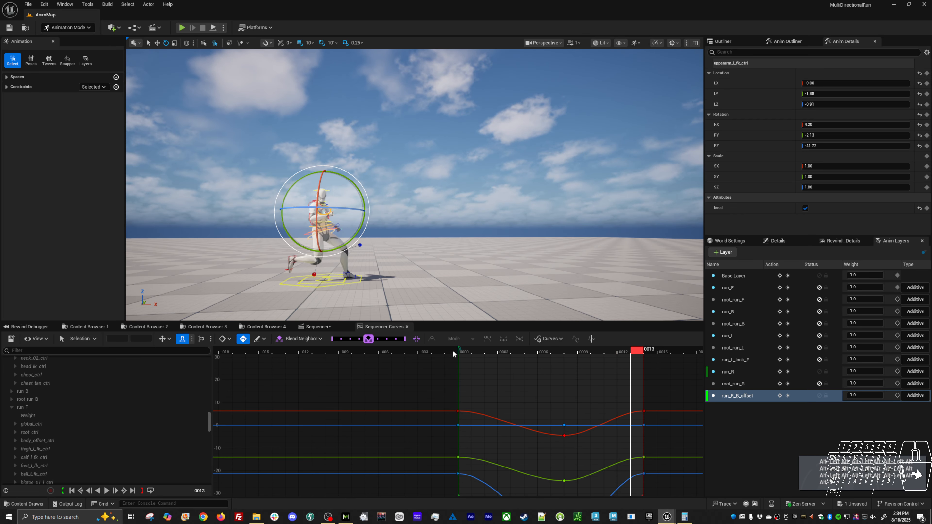
Move body_ctrl at frame 0 to about LY -26 and LZ -6
left_click_drag(473, 356, 459, 356)
key("w")
left_click(336, 229)
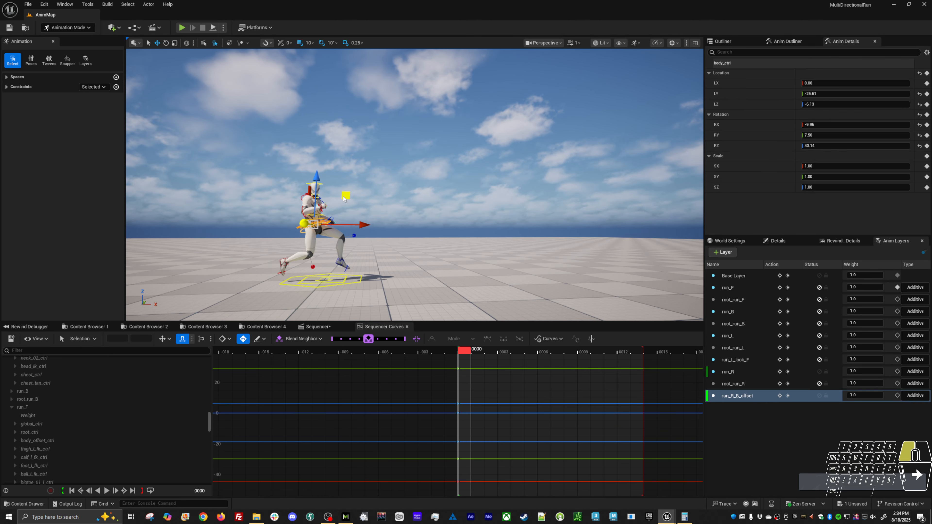
Play the in-place run and review the repositioned body from the opposite side
key("space")
left_click_drag(430, 267, 602, 263, "alt")
left_click_drag(173, 266, 195, 268, "alt")
key("alt+v")
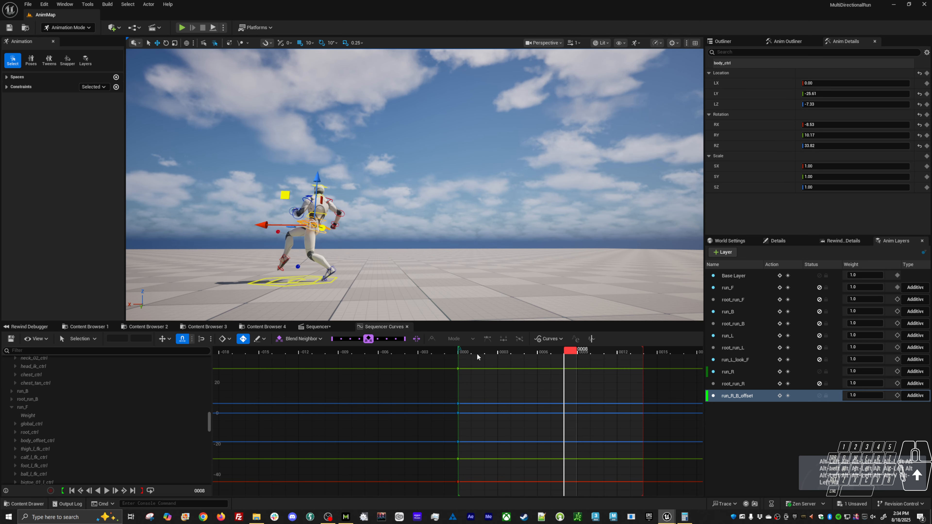
Nudge body_ctrl at frame 0 to about LY -25 and save the sequence
left_click(466, 352)
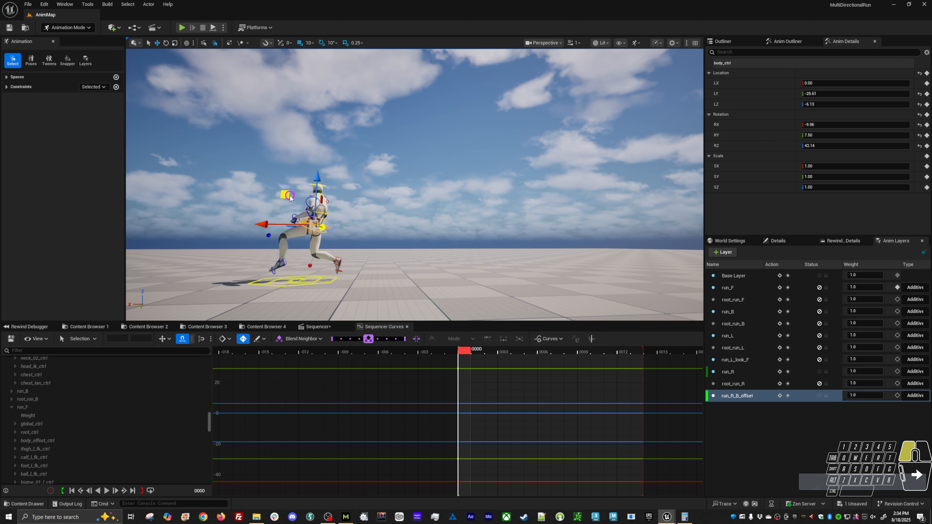
left_click_drag(290, 199, 289, 198)
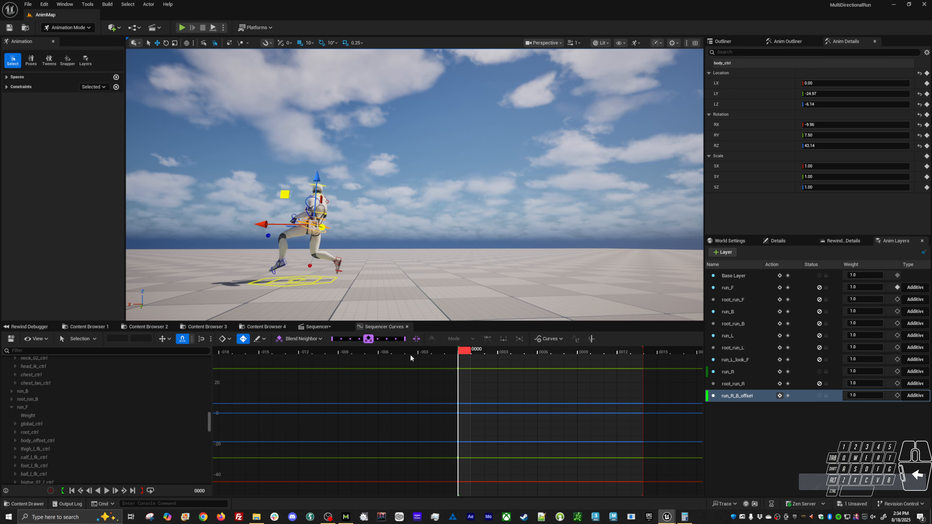
left_click(11, 338)
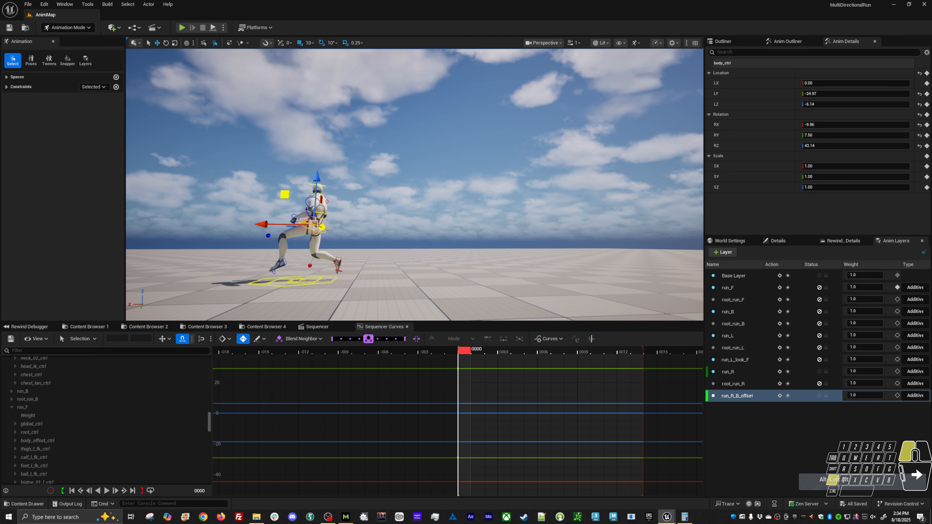
Clear the control selection and unmute the root_run_R layer
left_click(405, 256)
left_click(819, 384)
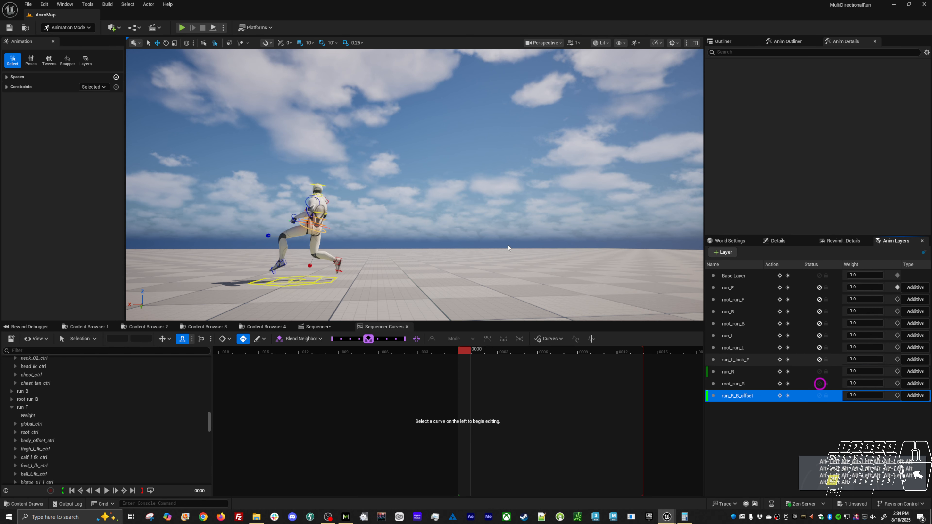
Play the backward-facing right run with root motion, review it in the viewport, and return to frame 0
key("space")
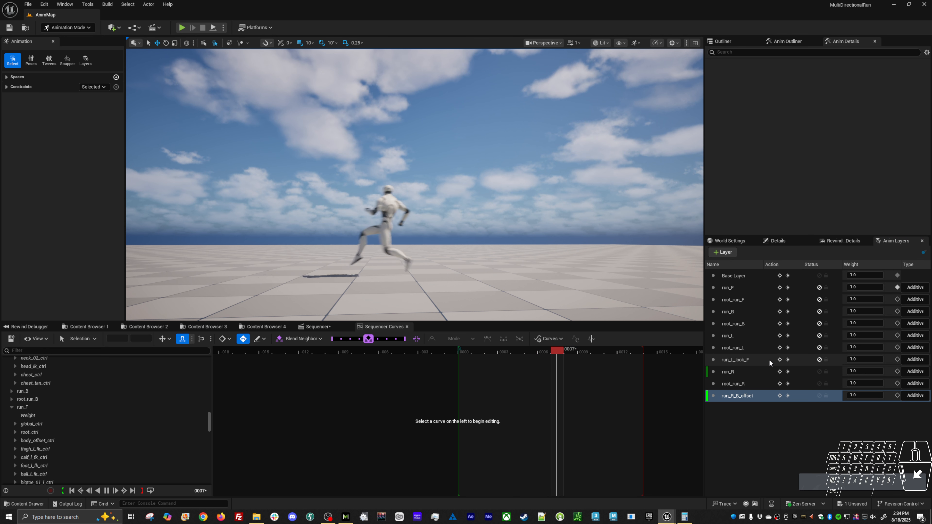
key("space")
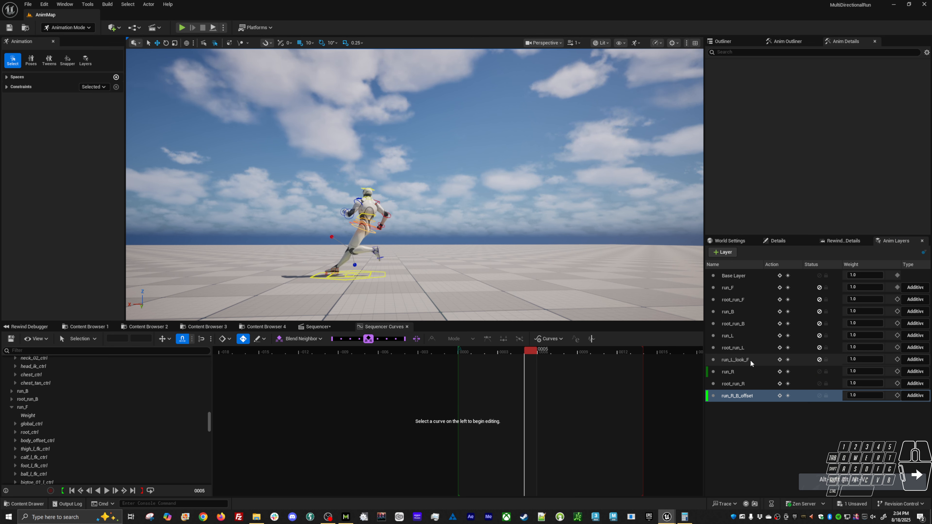
middle_click_drag(543, 265, 510, 263, "alt")
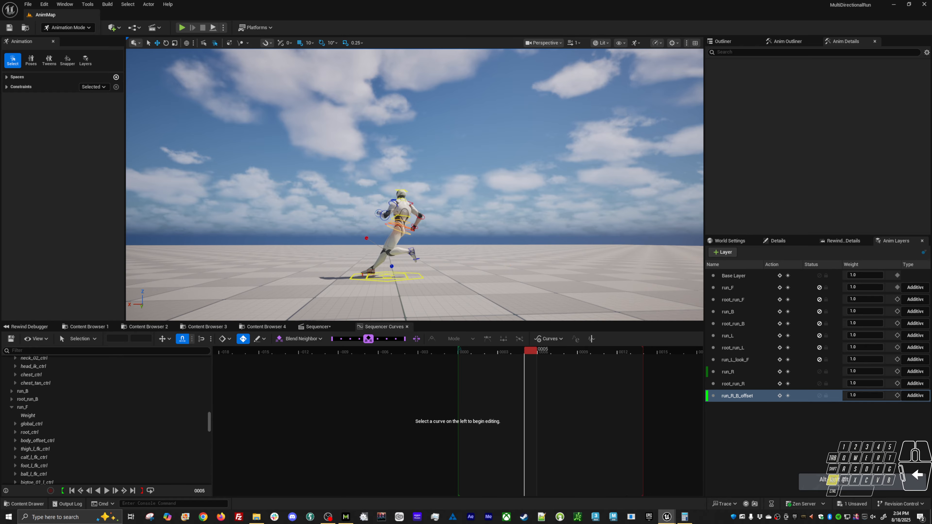
key("space")
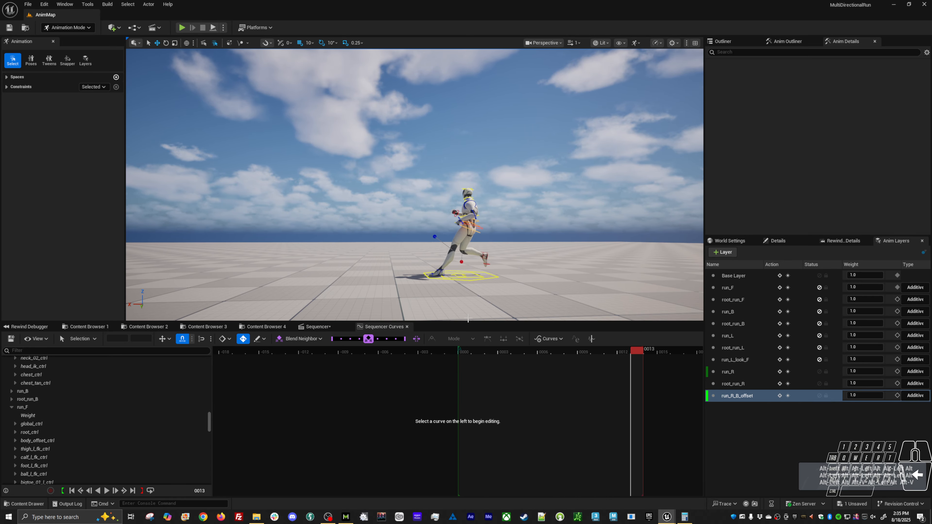
left_click(464, 353)
mouse_move(442, 235)
left_mouse_down("alt")
mouse_move(443, 294)
mouse_move(462, 229)
mouse_move(442, 240)
left_mouse_up("alt")
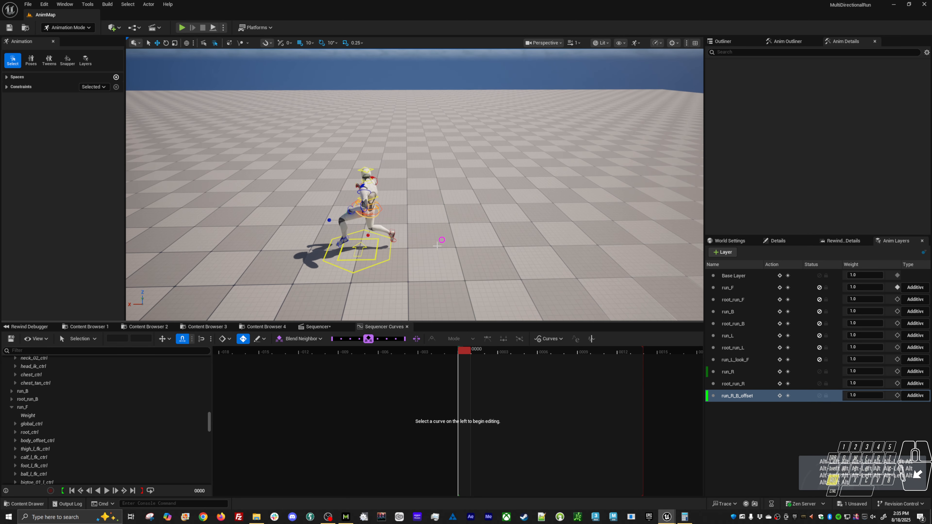
Unmute the run_L_look_F, root_run_L, run_L, root_run_B, run_B, root_run_F and run_F layers
left_click(819, 360)
left_click(819, 348)
left_click(819, 336)
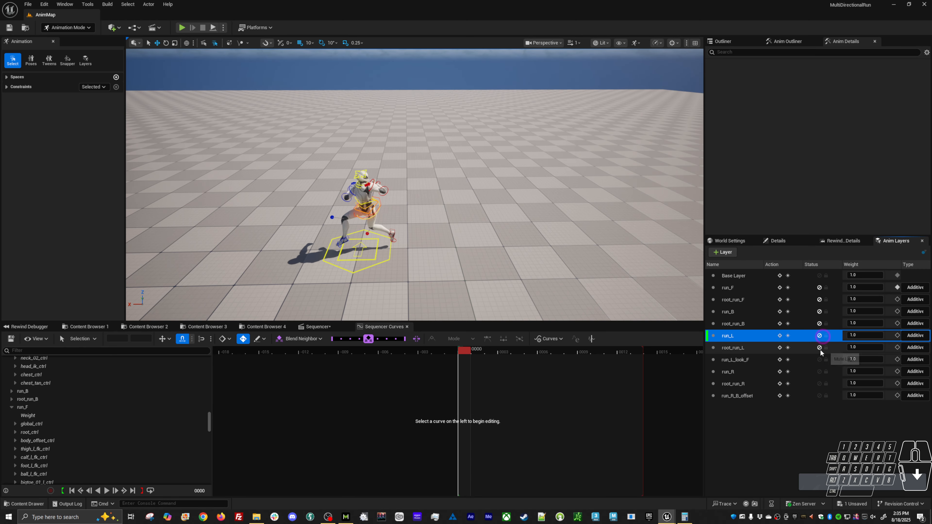
left_click(820, 312)
left_click(819, 300)
left_click(819, 287)
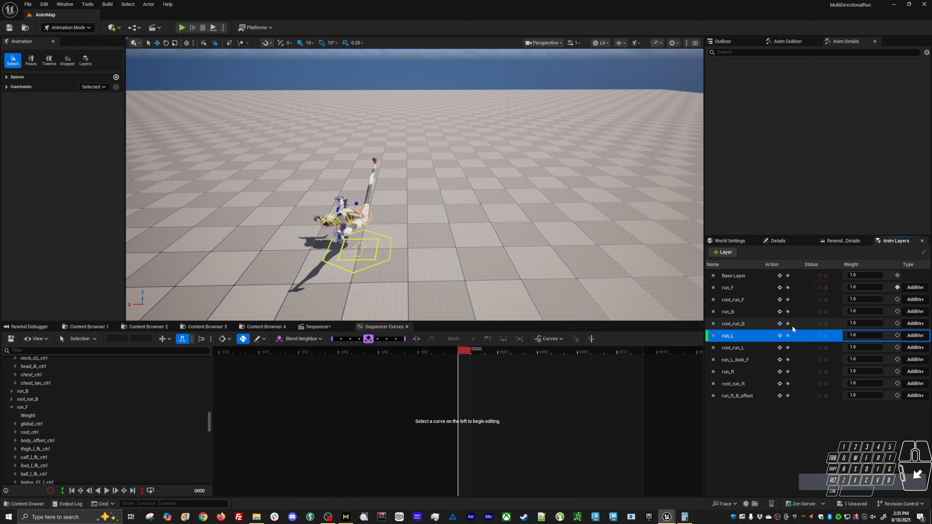
Mute every layer from run_B through run_R_B_offset and make run_F the active layer
left_click(820, 312)
left_click(819, 323)
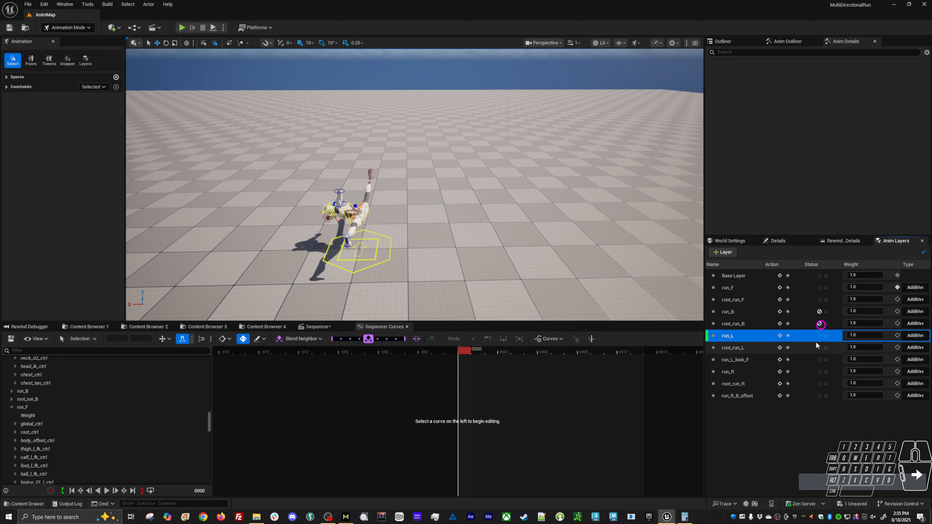
left_click(819, 336)
left_click(820, 348)
left_click(819, 359)
left_click(820, 372)
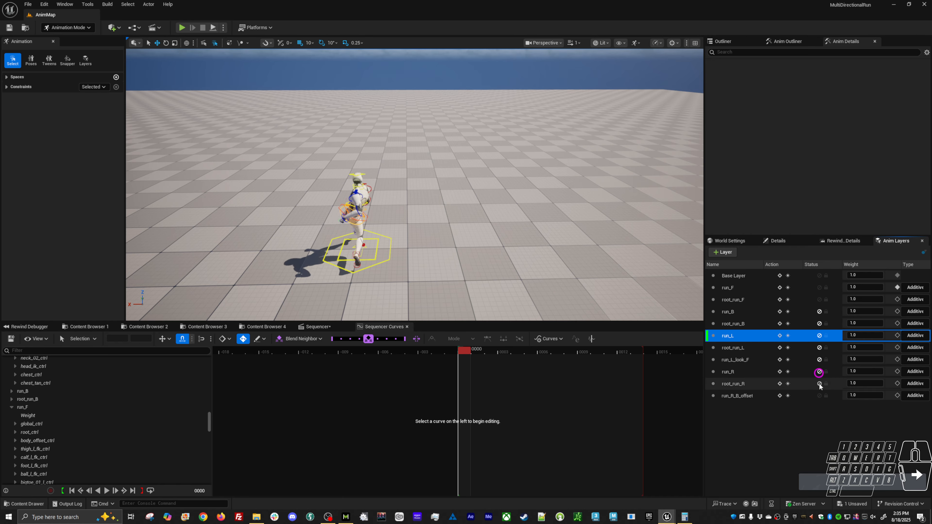
left_click(820, 384)
left_click(819, 395)
left_click(750, 300)
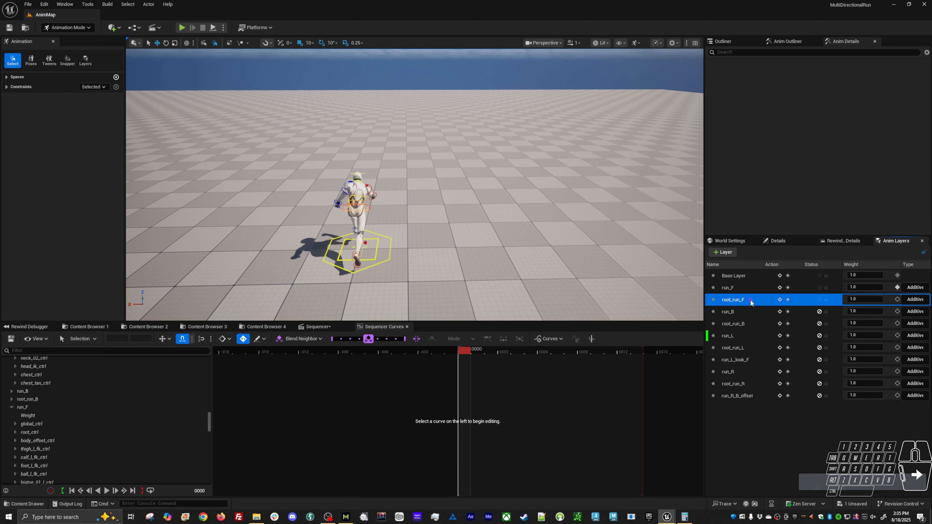
left_click(726, 285)
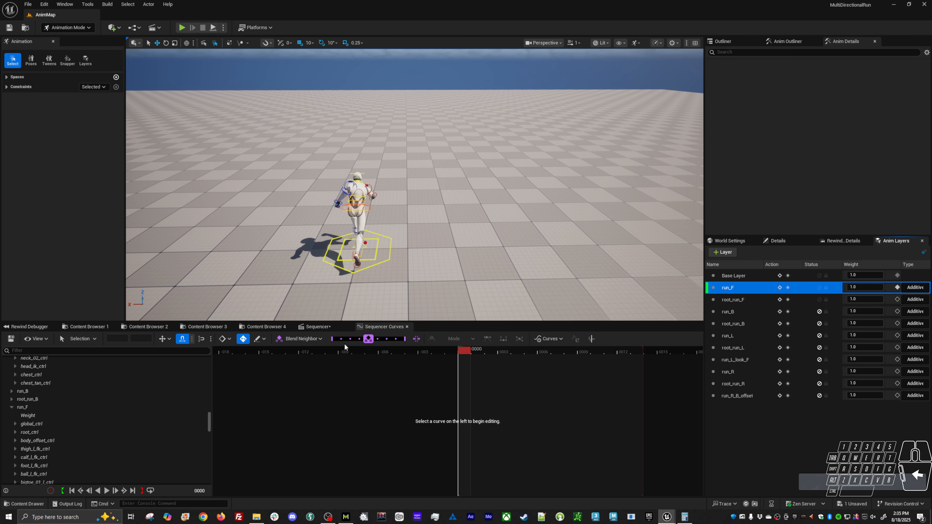
Copy the name of the run_F layer track in Sequencer
left_click(318, 327)
left_click(84, 392)
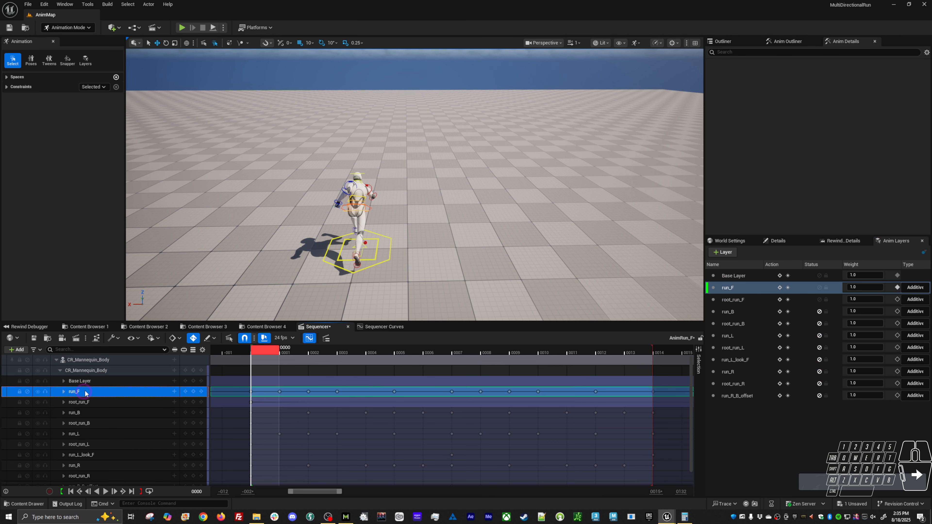
key("F2")
key("ctrl+c")
left_click(110, 421)
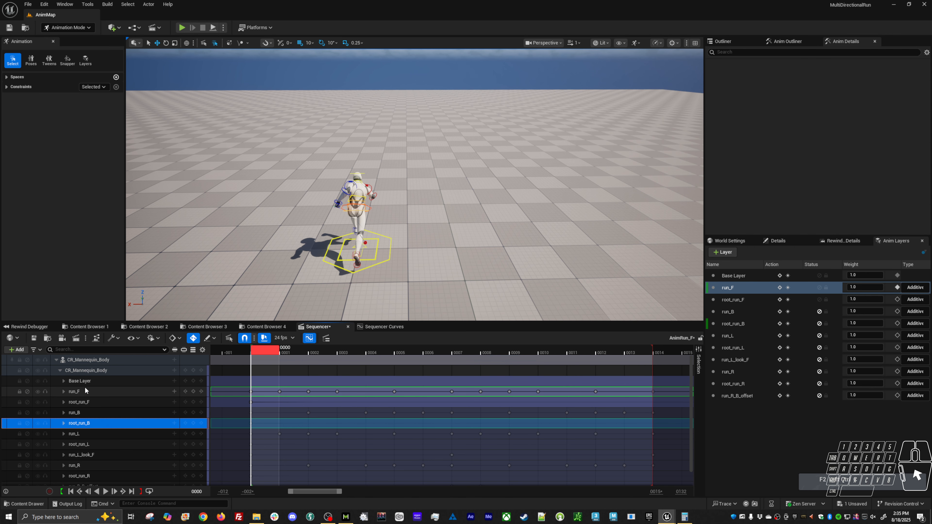
Start baking an animation sequence from CR_Mannequin_Body and create a Tutorial folder inside Mannequins/Anims
right_click(84, 359)
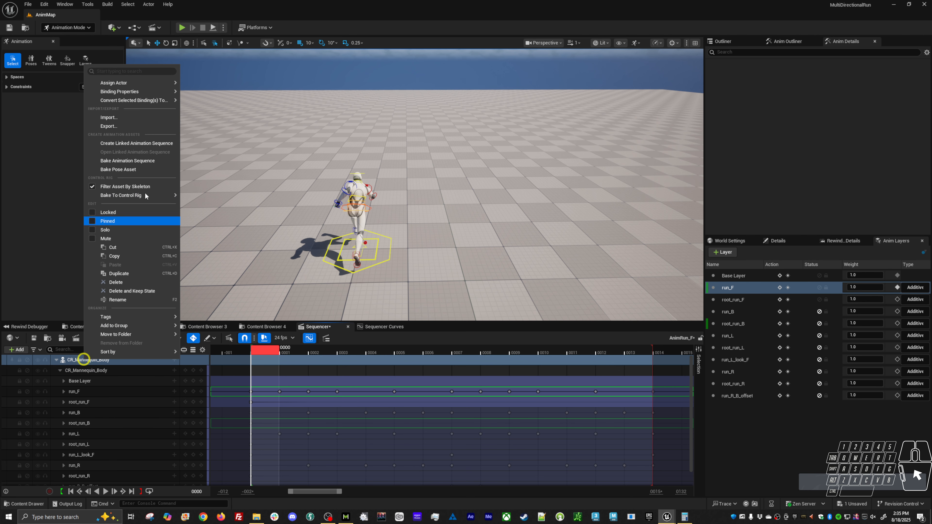
left_click(129, 161)
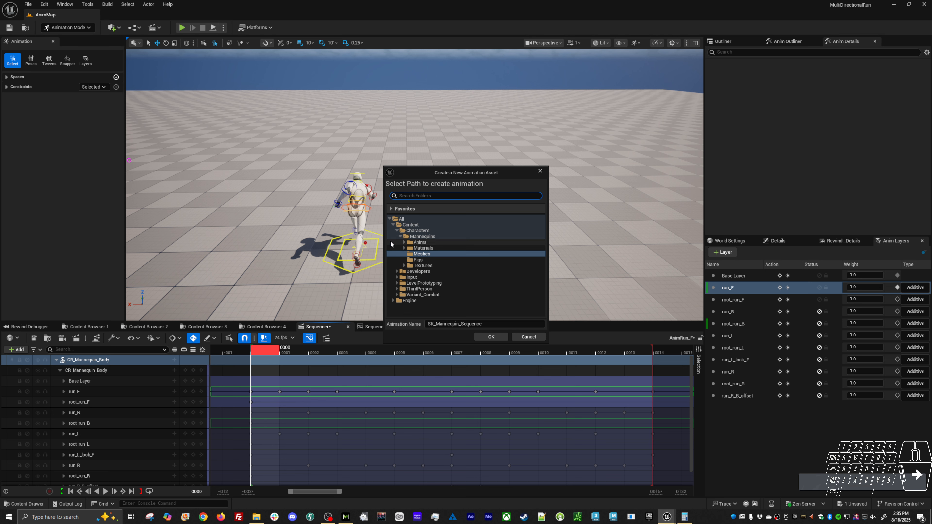
left_click(404, 242)
left_click(432, 242)
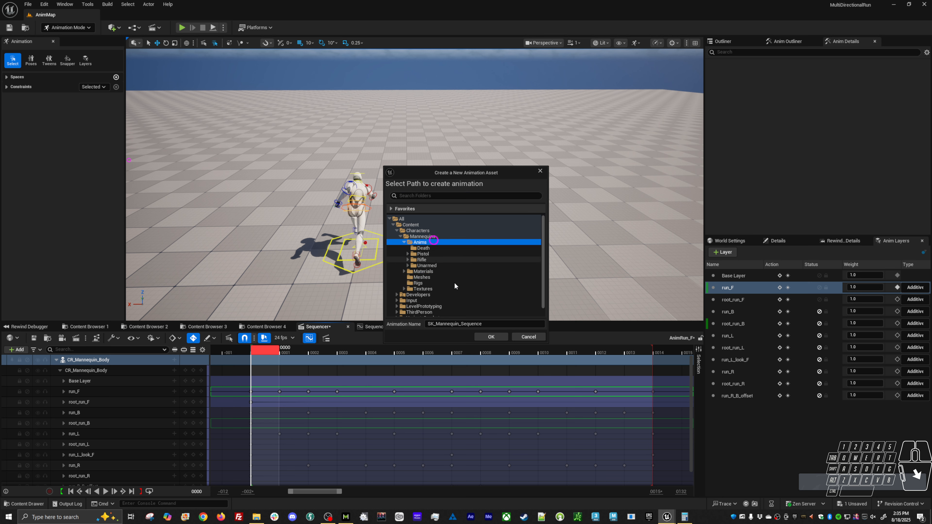
right_click(431, 244)
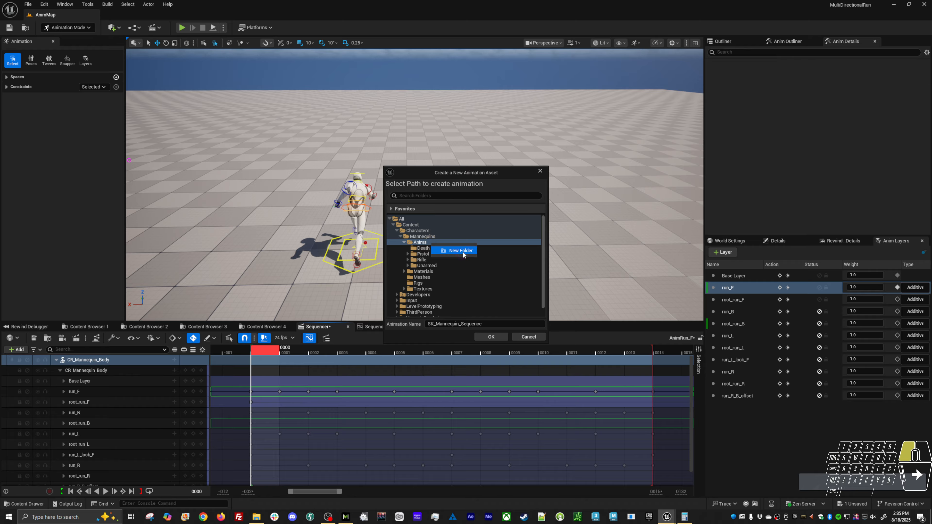
left_click(461, 251)
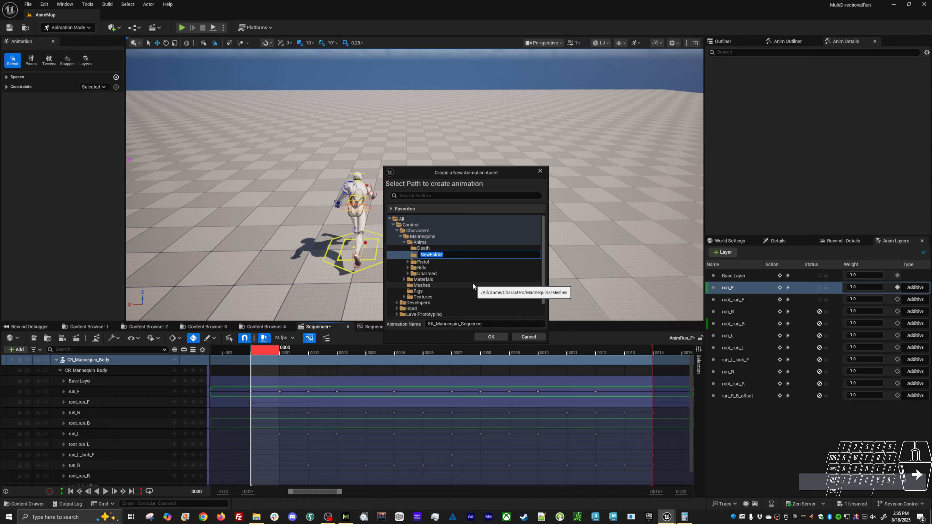
key("BackSpace")
type("Tu")
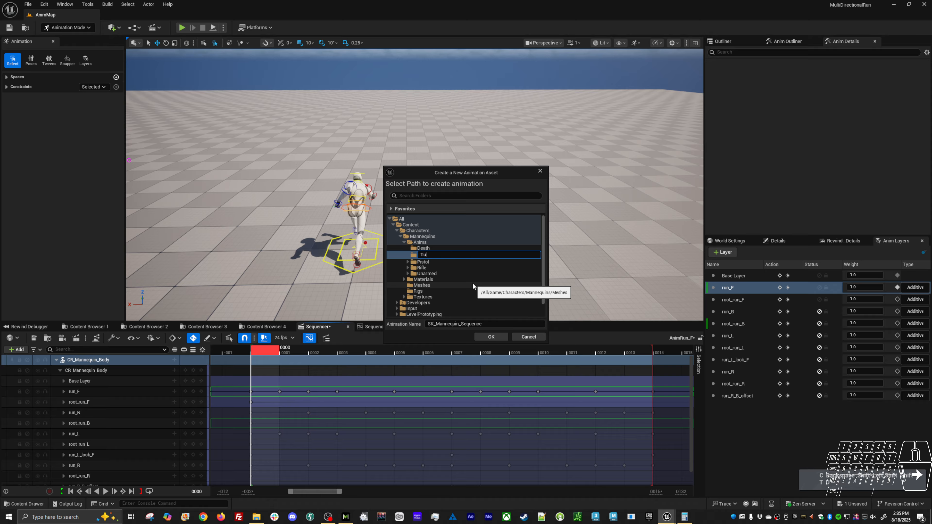
type("torial")
key("Return")
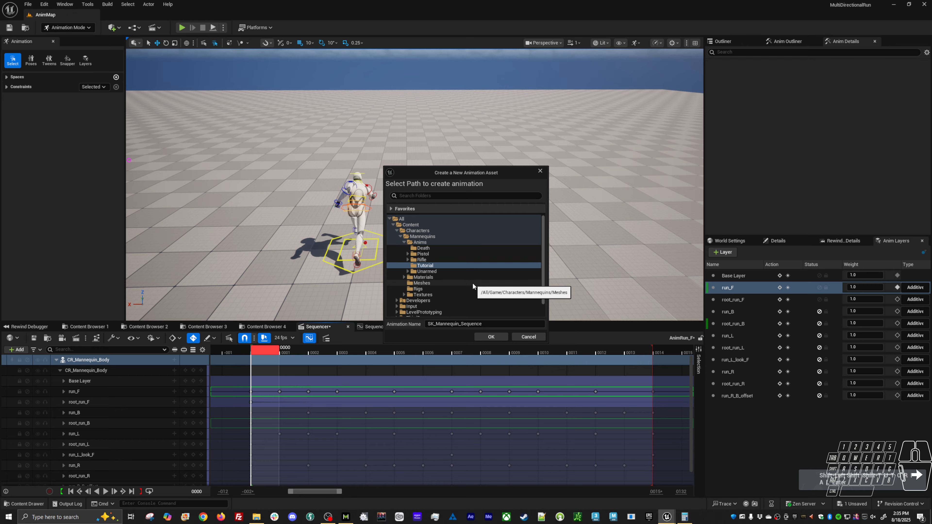
Create a Loco subfolder inside the Tutorial folder as the destination for the baked animation
right_click(418, 265)
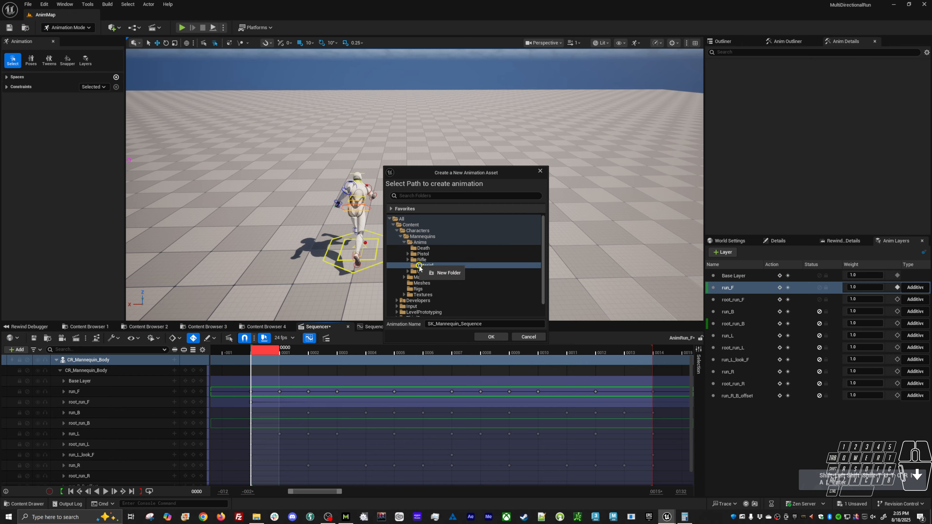
left_click(438, 274)
type("Loco")
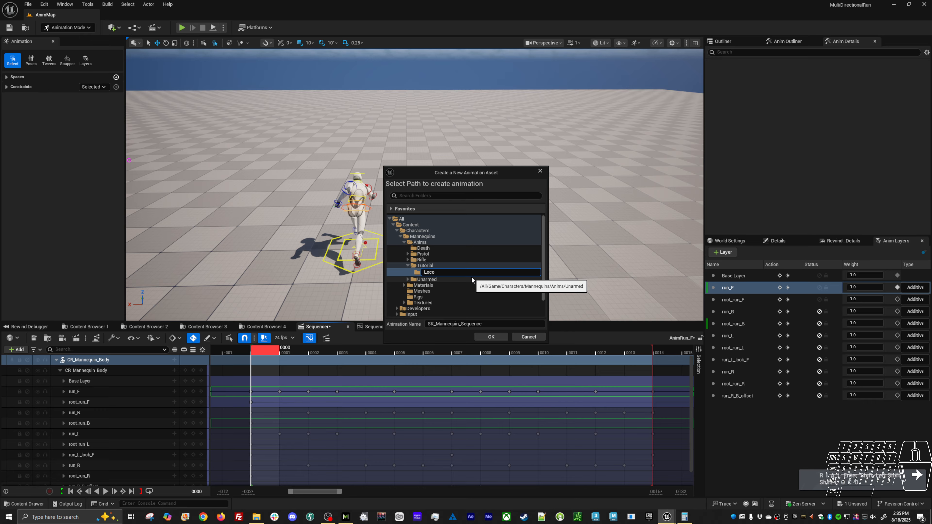
key("Return")
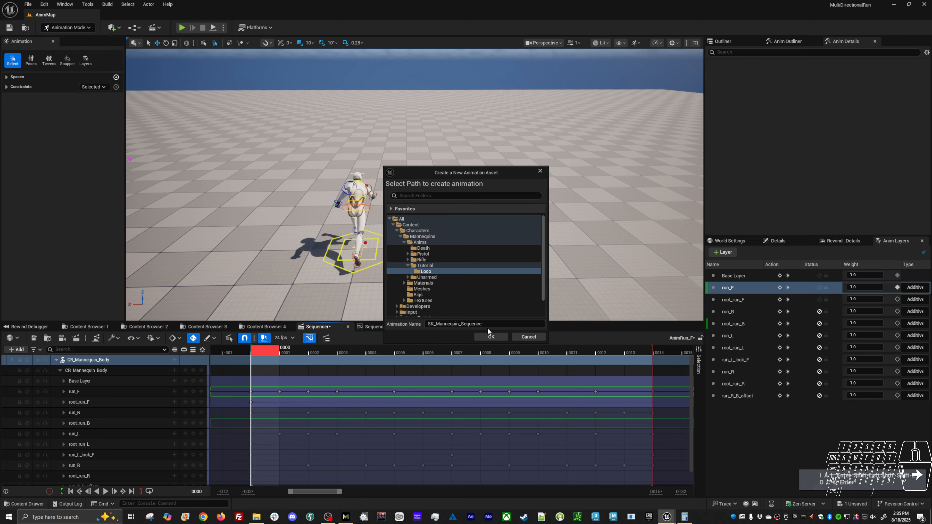
Name the animation AS_Run_F and export the forward run with the default animation sequence options
type("run_F")
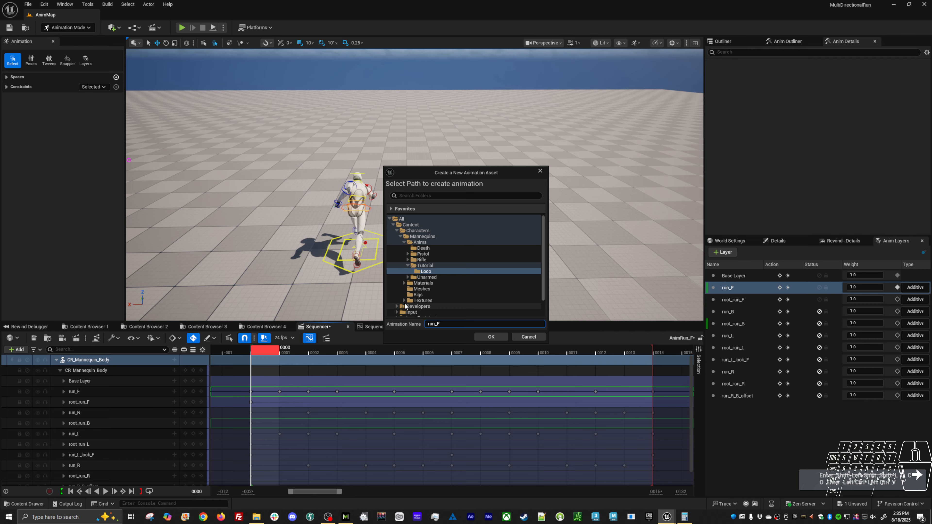
type("AS_R")
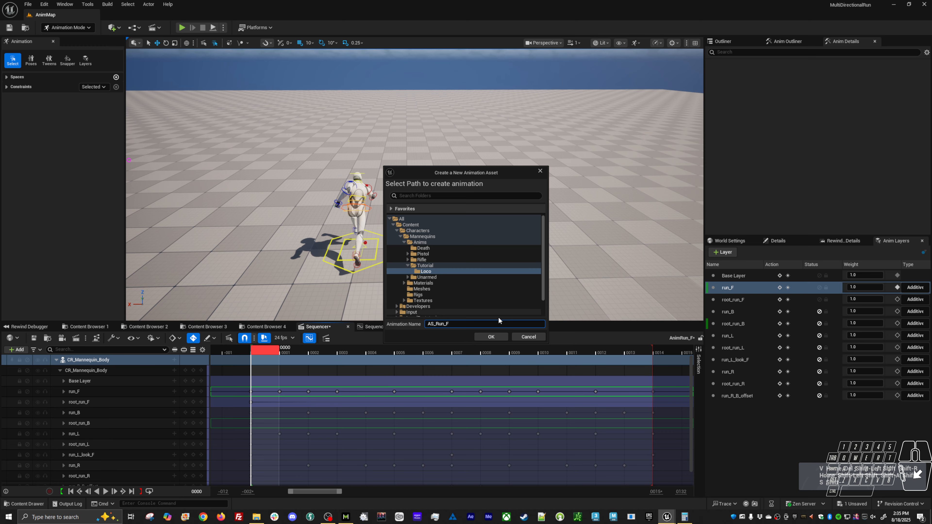
left_click(489, 339)
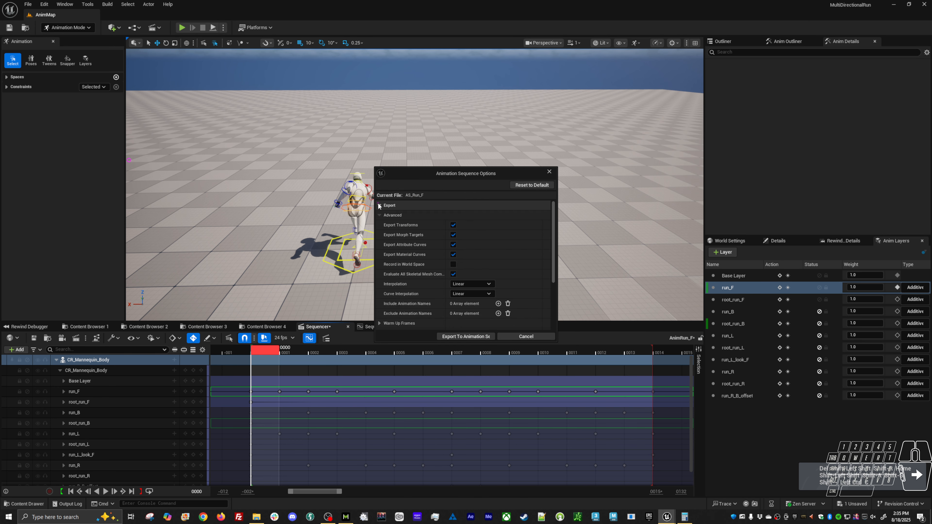
left_click(464, 336)
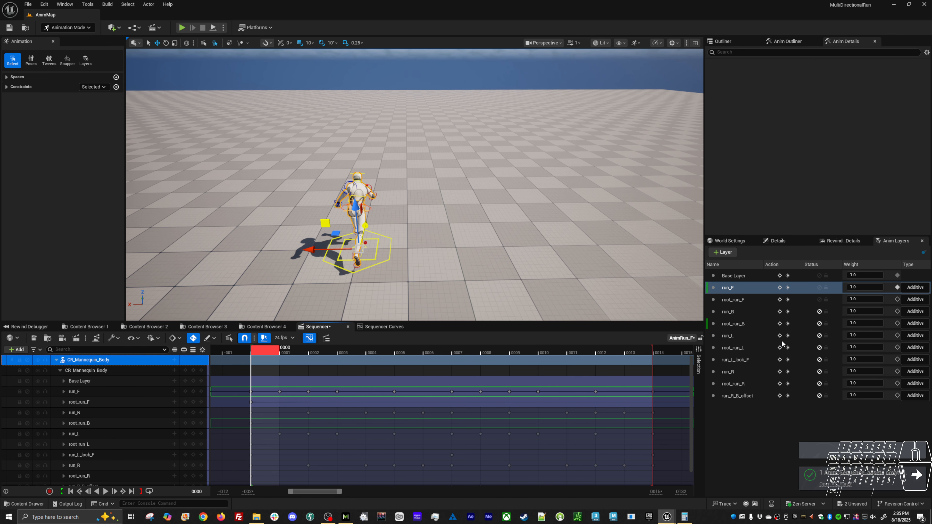
Mute the run_F and root_run_F layers and unmute run_B and root_run_B
left_click(819, 287)
left_click(819, 299)
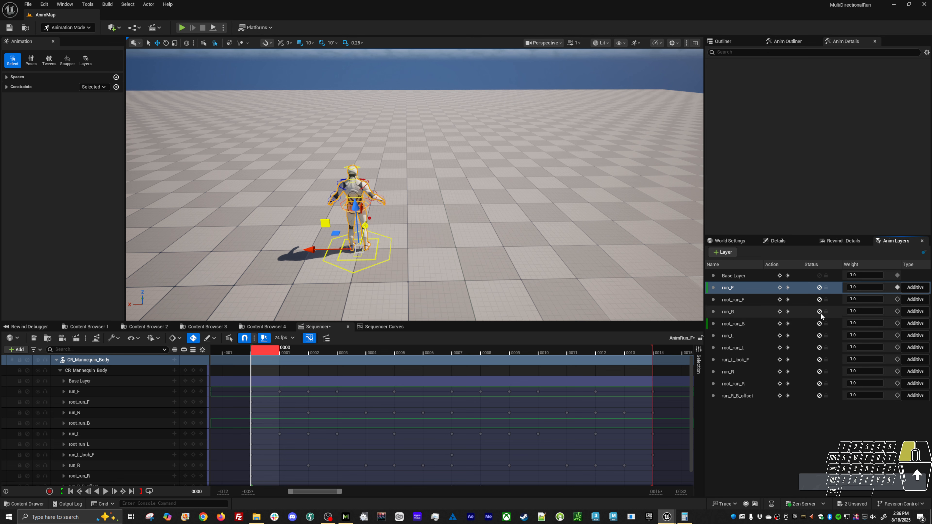
left_click(820, 311)
left_click(819, 324)
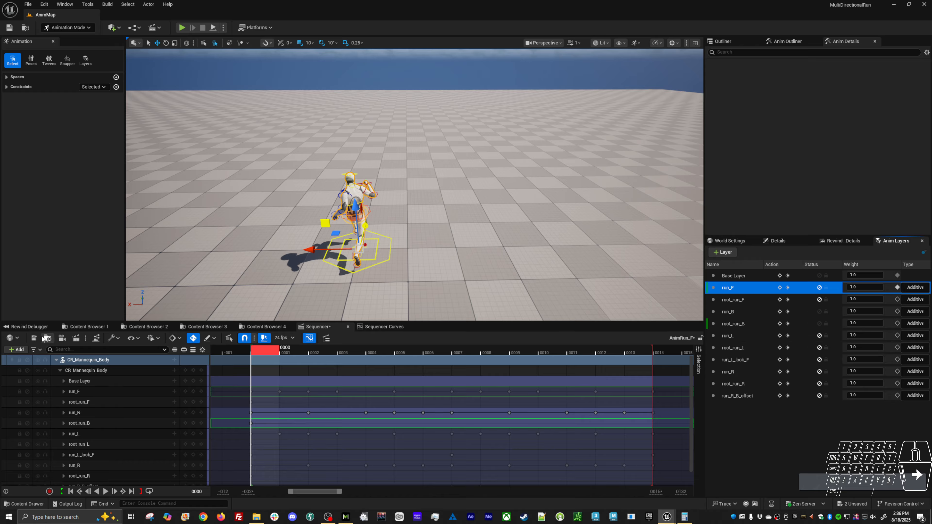
Bake the backward run from CR_Mannequin_Body to Anims/Tutorial/Loco as AS_Run_B with the default animation sequence options
right_click(99, 360)
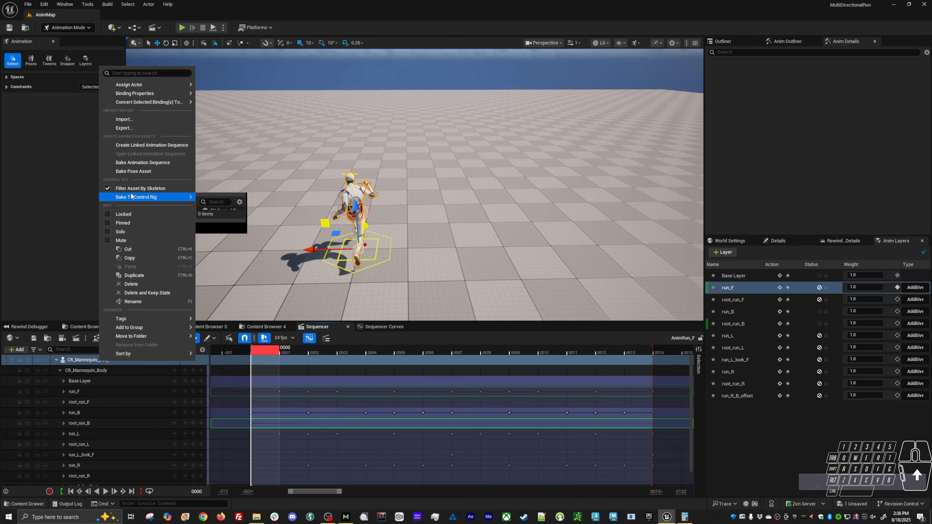
mouse_move(136, 198)
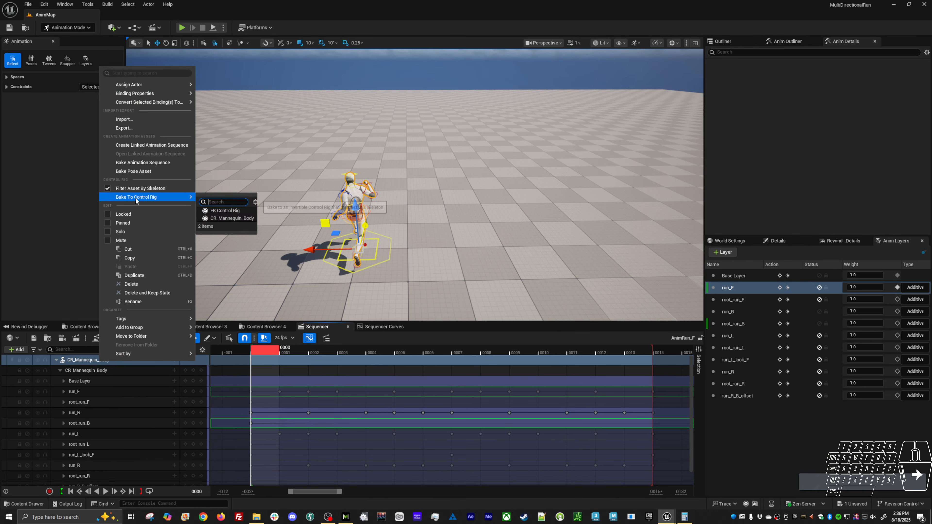
left_click(142, 162)
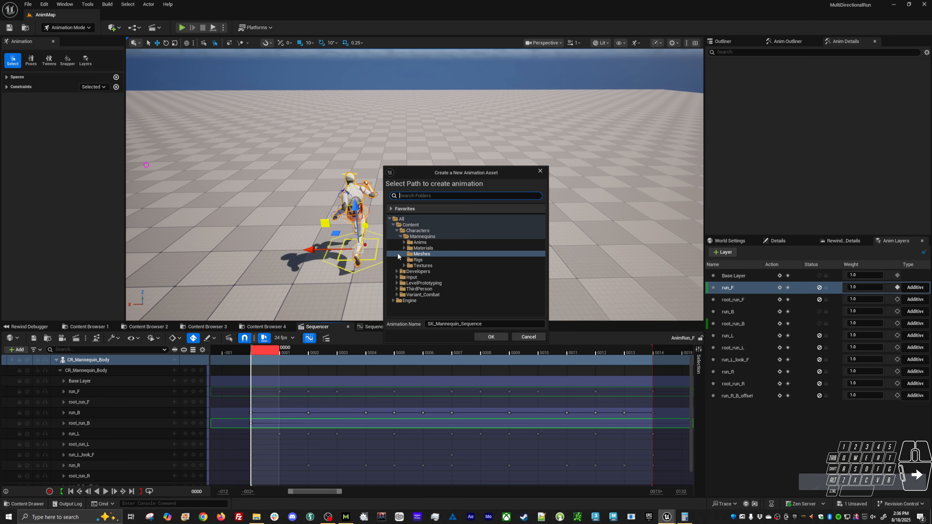
left_click(404, 242)
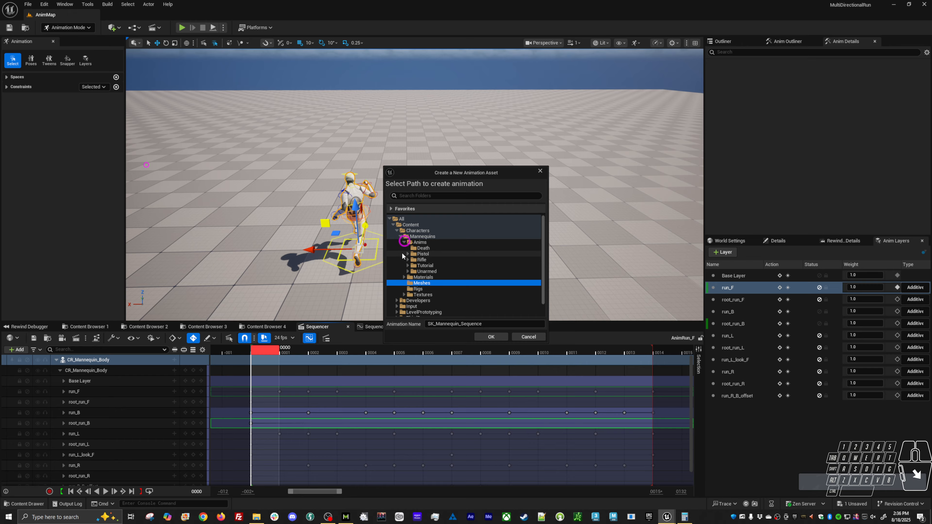
left_click(408, 266)
left_click(416, 271)
left_click(494, 325)
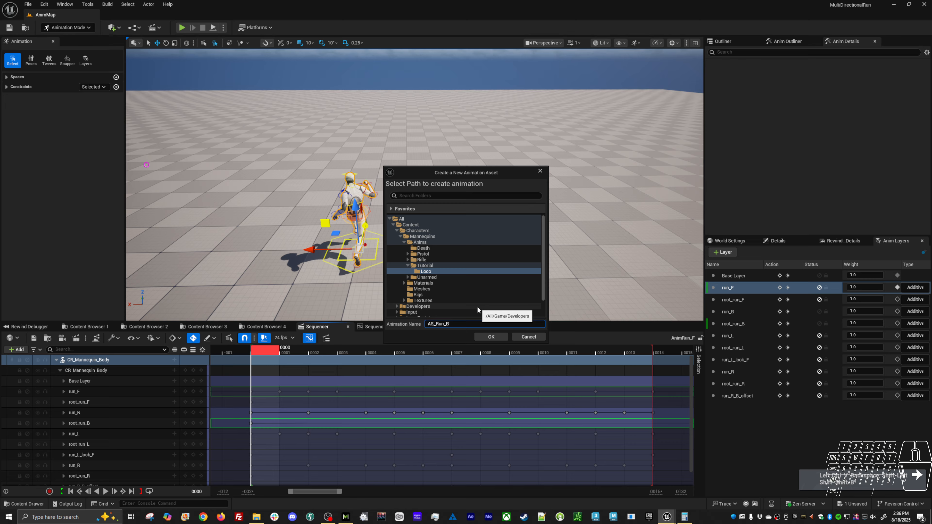
left_click(491, 337)
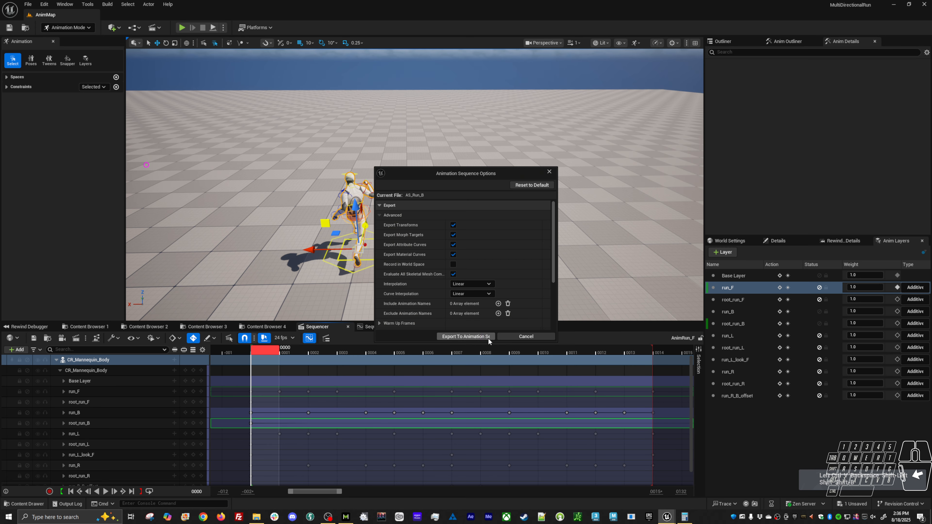
left_click(487, 339)
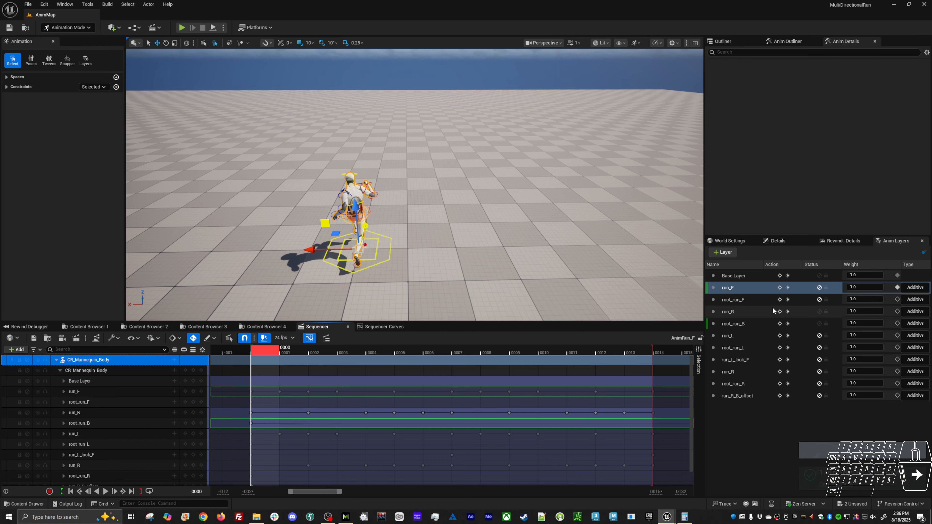
Mute the run_B and root_run_B layers and unmute run_L, root_run_L and run_L_look_F
left_click(820, 312)
left_click(820, 323)
left_click(819, 335)
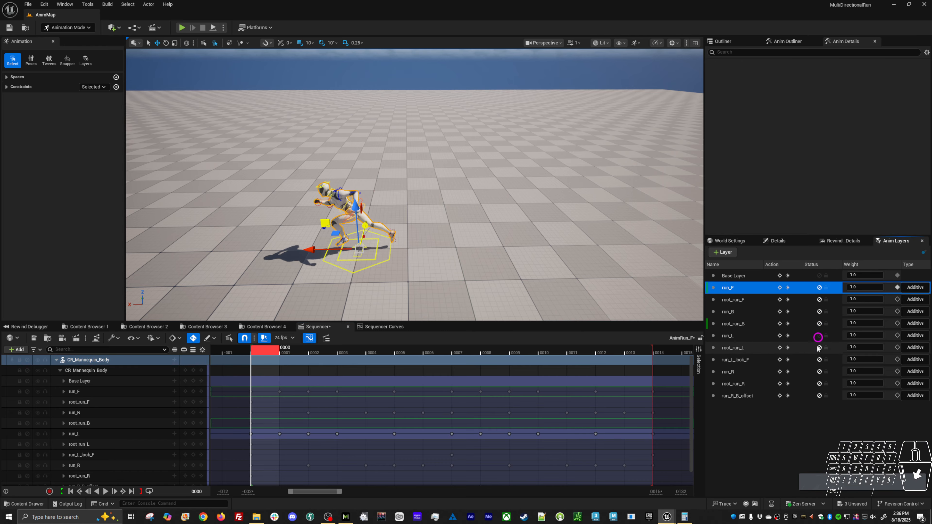
left_click(819, 347)
left_click(820, 360)
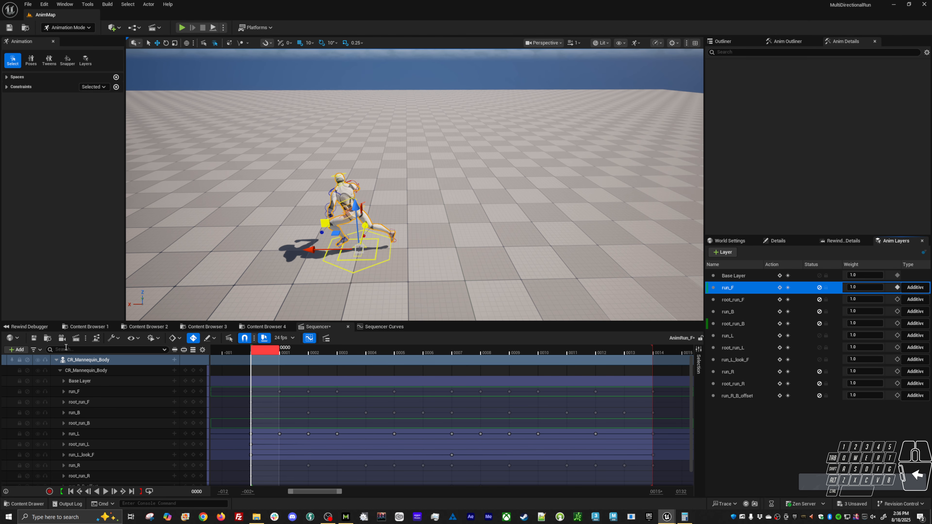
Start baking an animation sequence of the left run from CR_Mannequin_Body and choose Anims/Tutorial/Loco as the destination
right_click(77, 360)
left_click(111, 166)
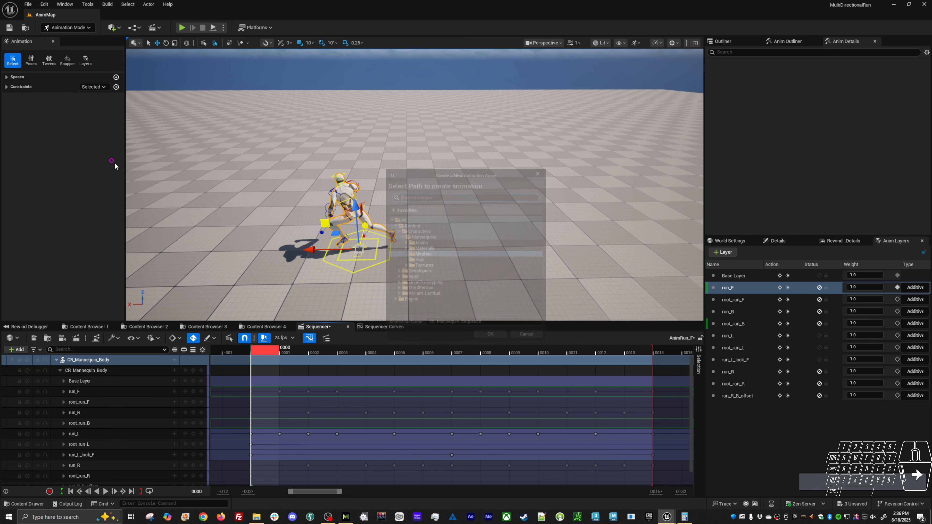
left_click(404, 242)
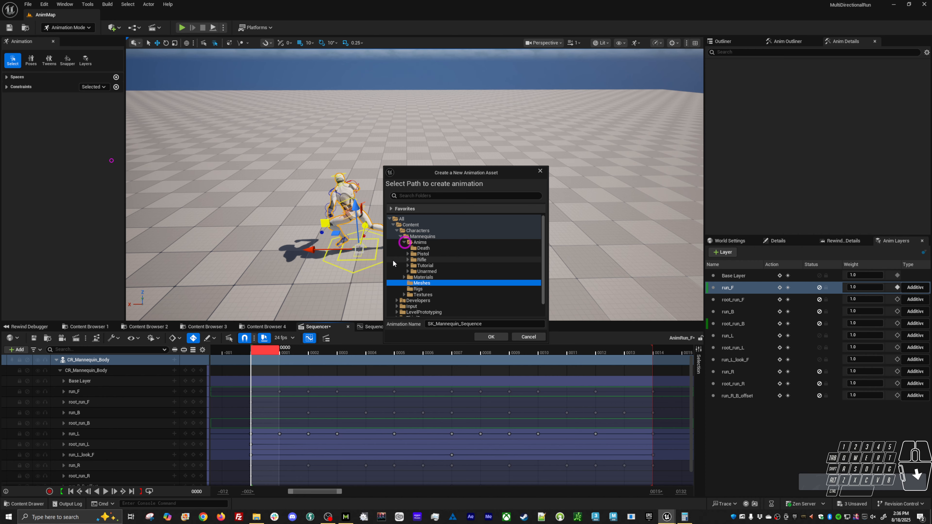
left_click(408, 272)
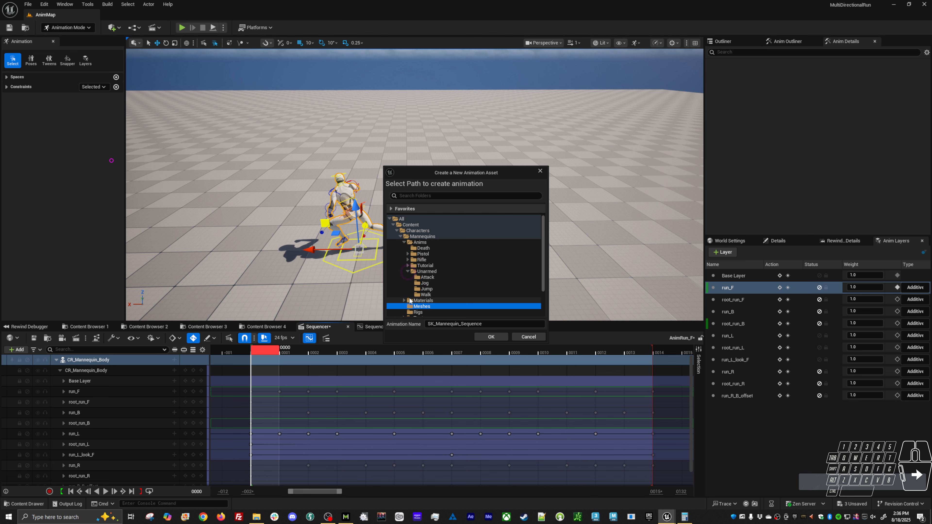
left_click(407, 272)
left_click(408, 265)
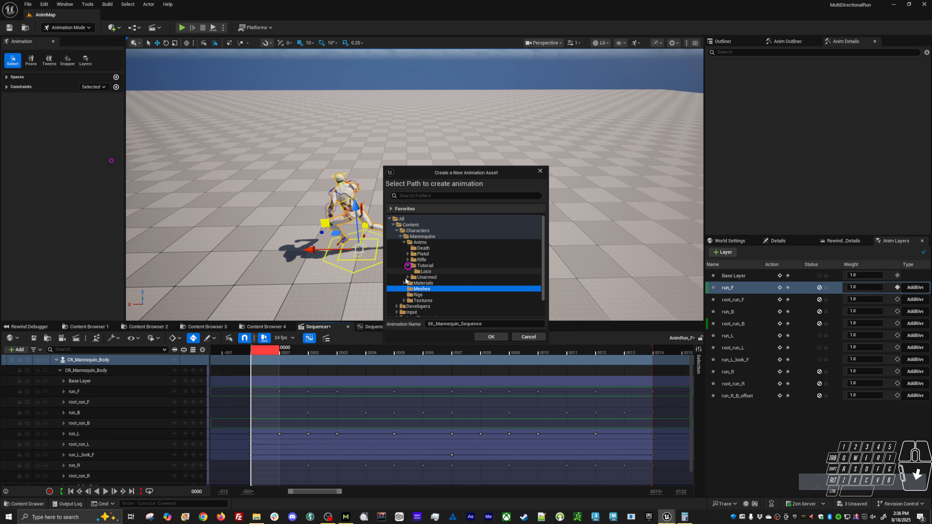
left_click(422, 271)
Name the animation AS_Run_L and export the left run with the default animation sequence options
left_click(485, 324)
type("AS_Run_F")
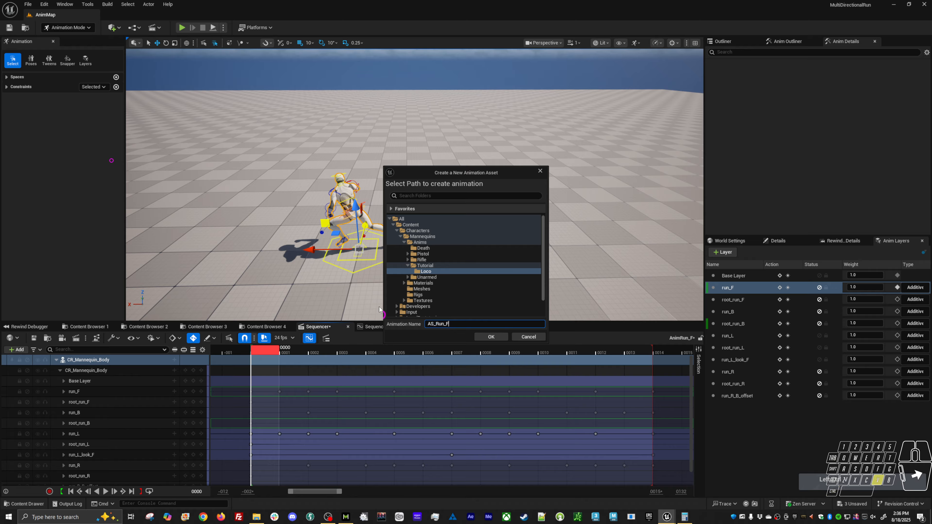
key("BackSpace")
type("L")
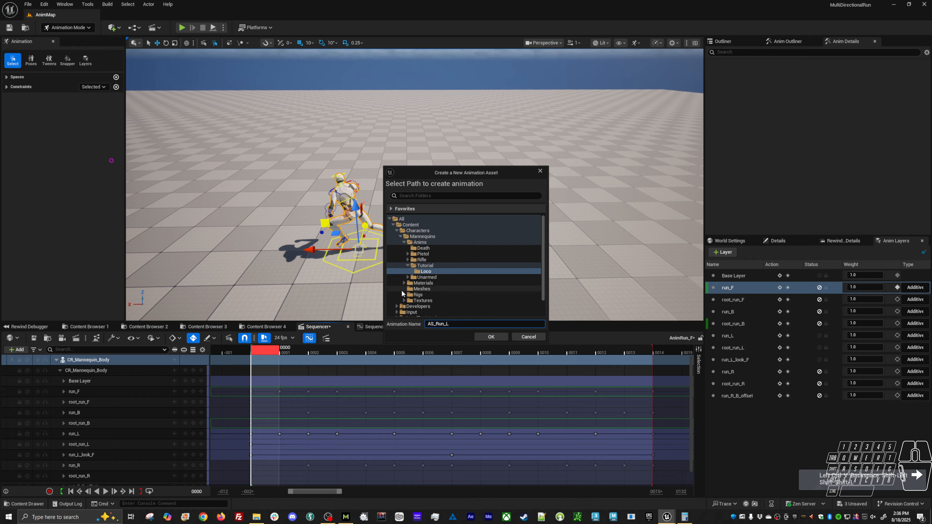
key("Return")
left_click(491, 337)
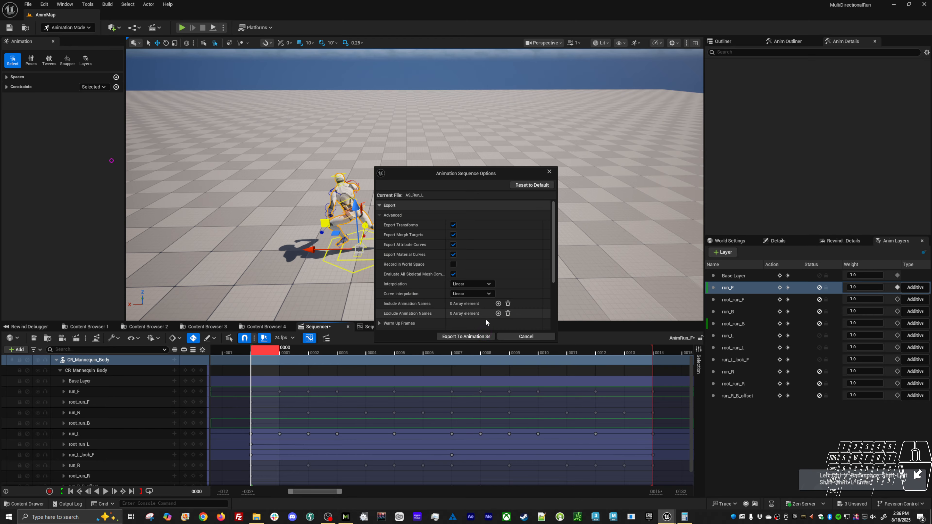
left_click(474, 337)
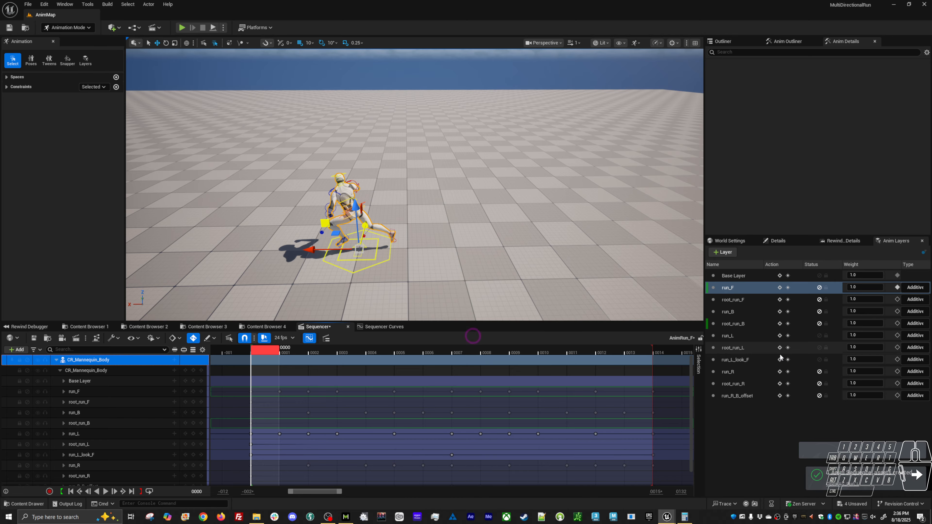
Mute run_L, root_run_L and run_L_look_F, and unmute run_R, root_run_R and run_R_B_offset
left_click(819, 336)
left_click(819, 348)
left_click(820, 360)
left_click(820, 372)
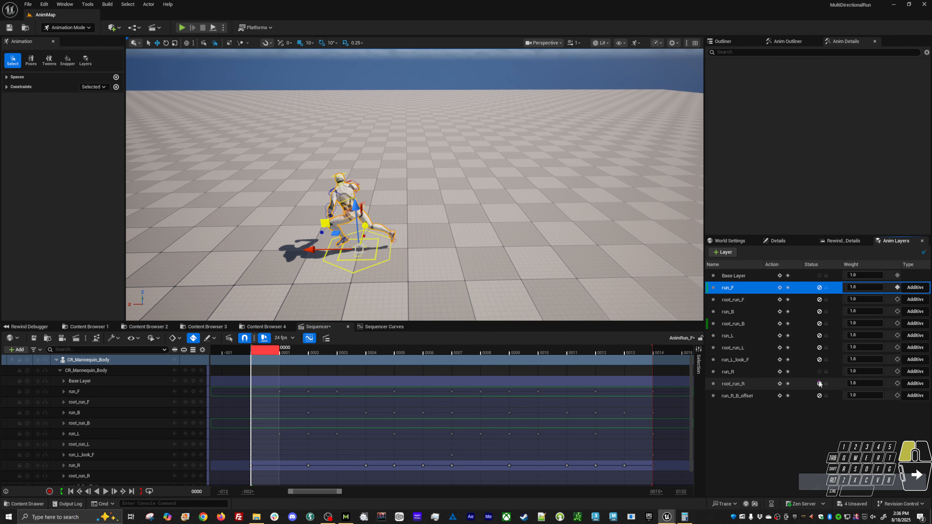
left_click(819, 384)
left_click(819, 396)
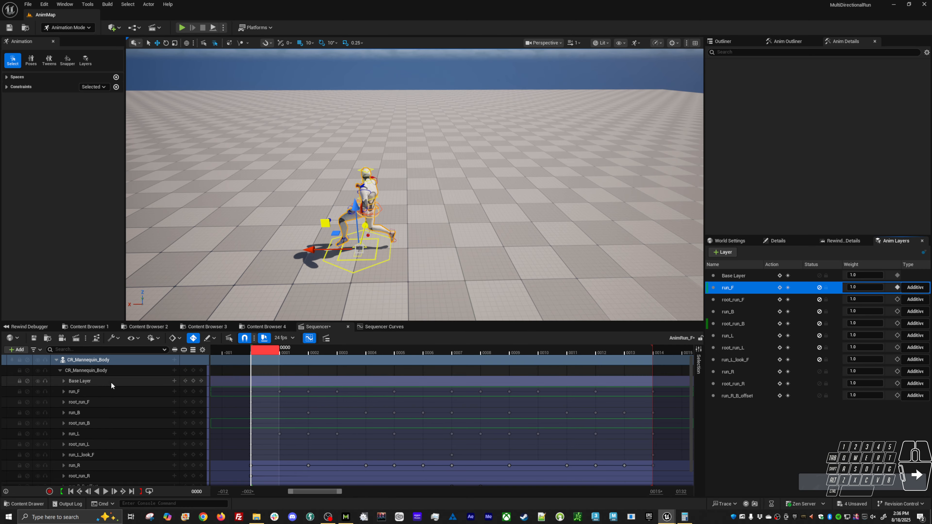
Start baking an animation sequence of the right run from CR_Mannequin_Body with Anims/Tutorial/Loco as the destination
left_click(109, 361)
right_click(110, 361)
left_click(146, 171)
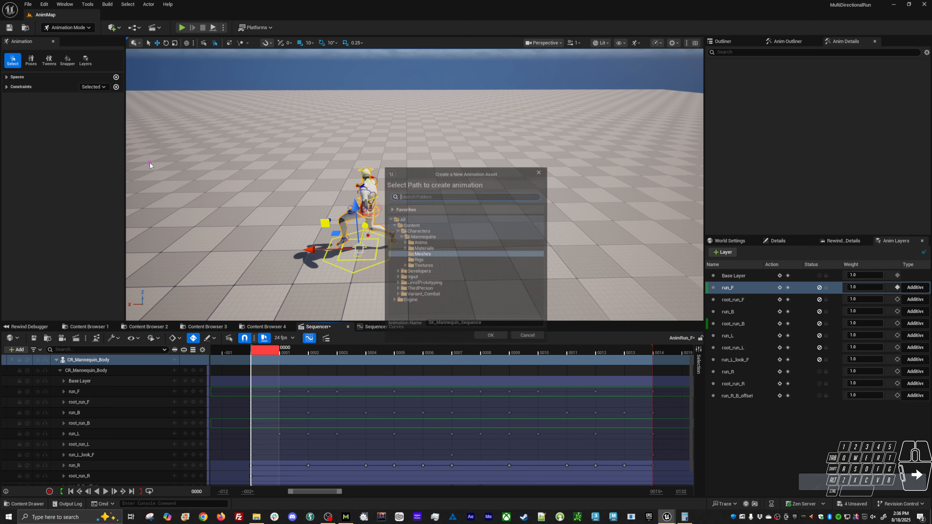
left_click(404, 242)
left_click(407, 265)
left_click(418, 270)
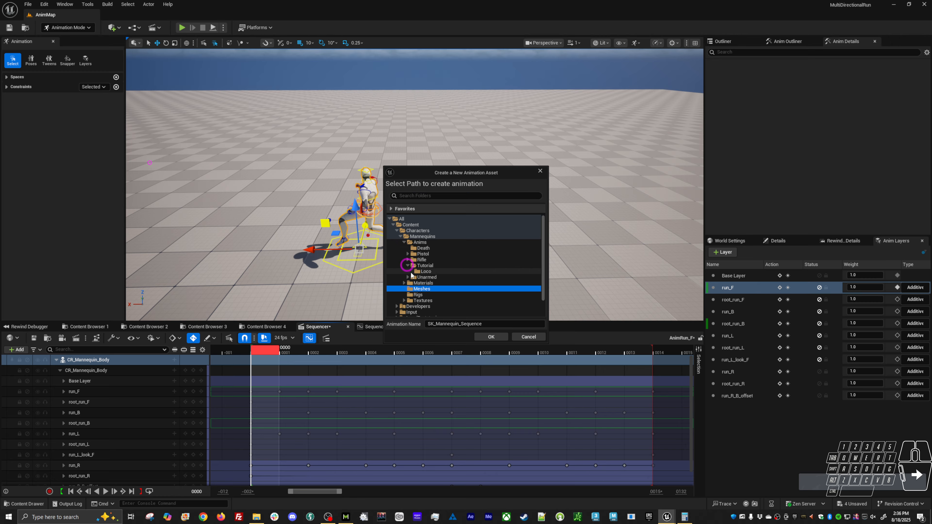
Name the animation AS_Run_R and export the right run with the default animation sequence options
left_click(501, 325)
type("AS_Run_F")
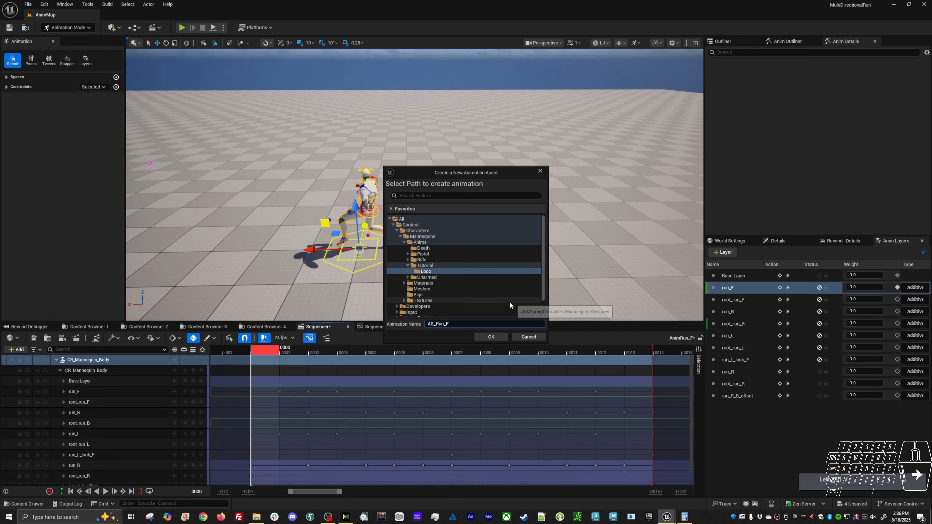
key("BackSpace")
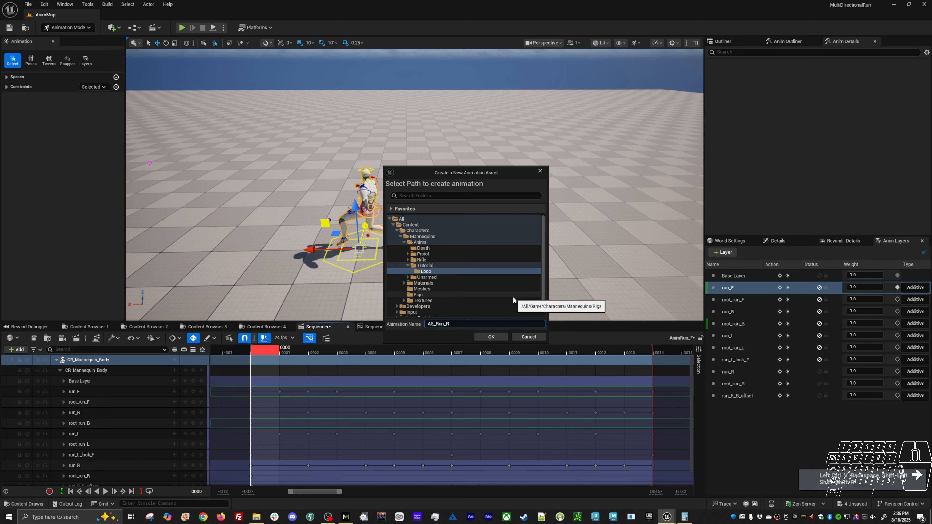
left_click(496, 336)
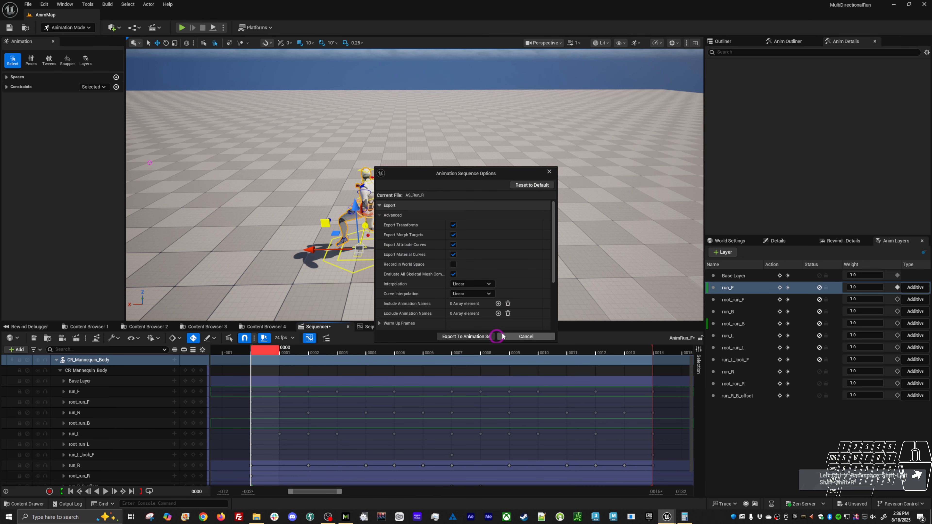
left_click(467, 338)
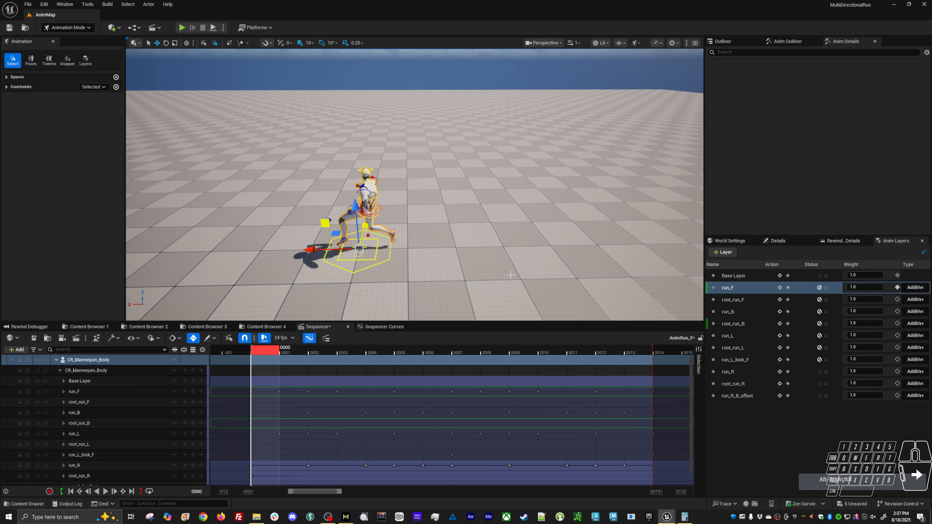
Browse the project content to the Characters/Mannequins/Anims/Tutorial/Loco folder holding the baked run animations
key("alt+F12")
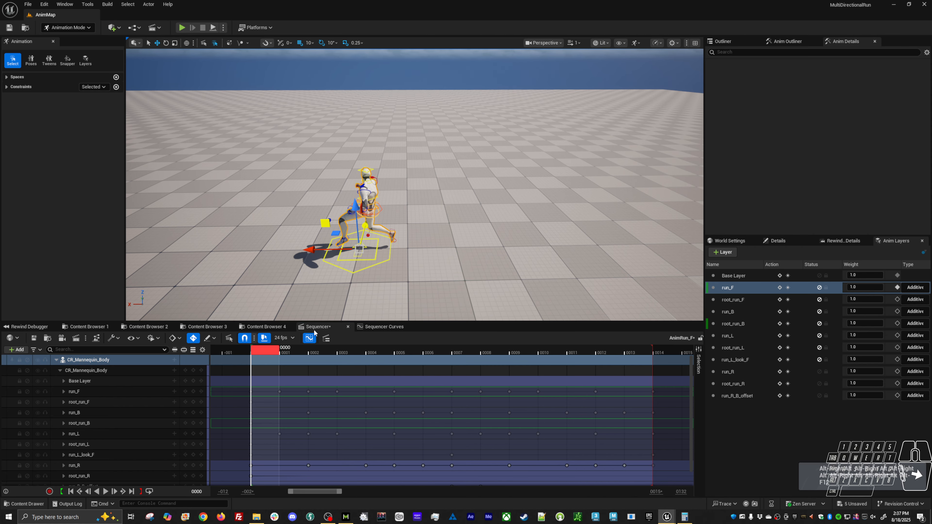
left_click(87, 327)
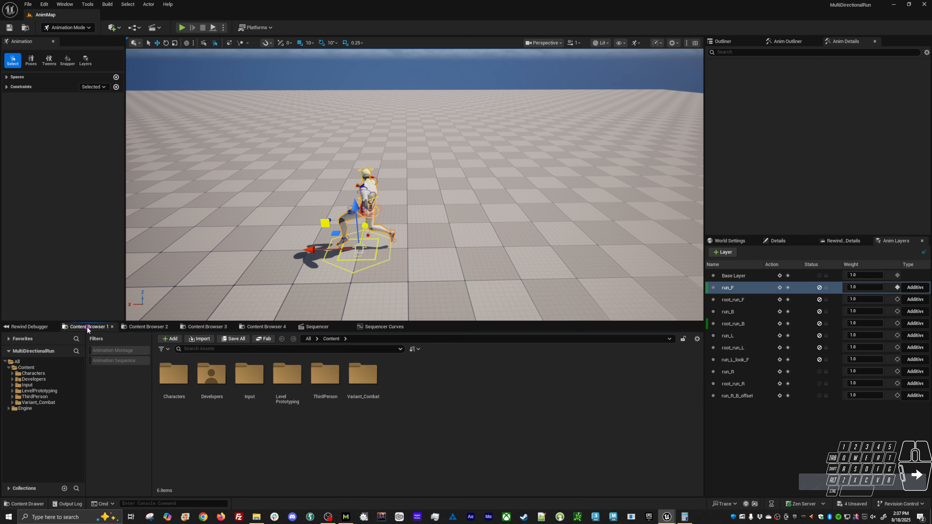
double_click(184, 378)
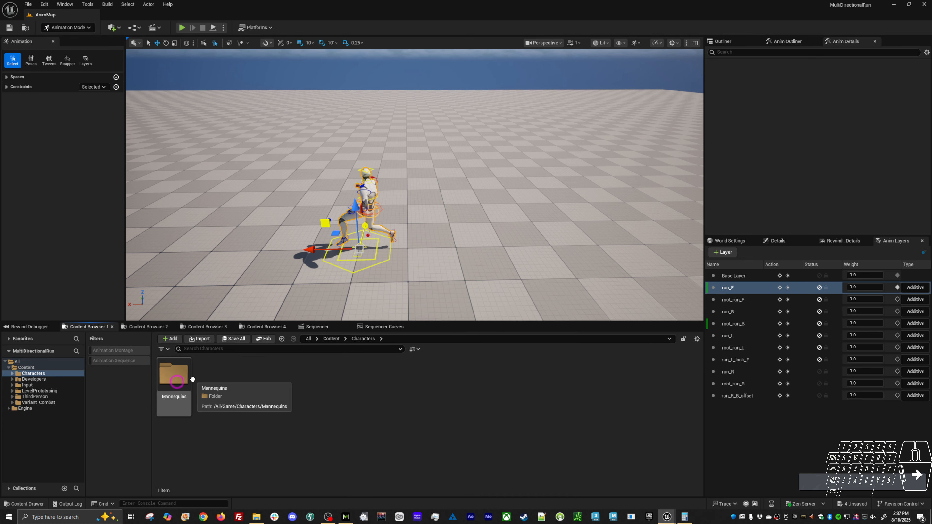
double_click(185, 380)
left_click(184, 379)
double_click(184, 379)
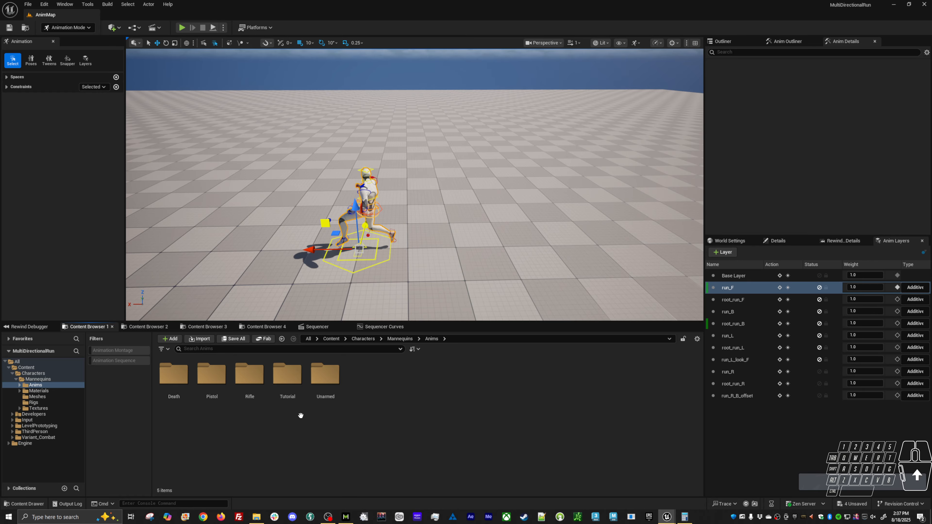
double_click(292, 389)
double_click(190, 391)
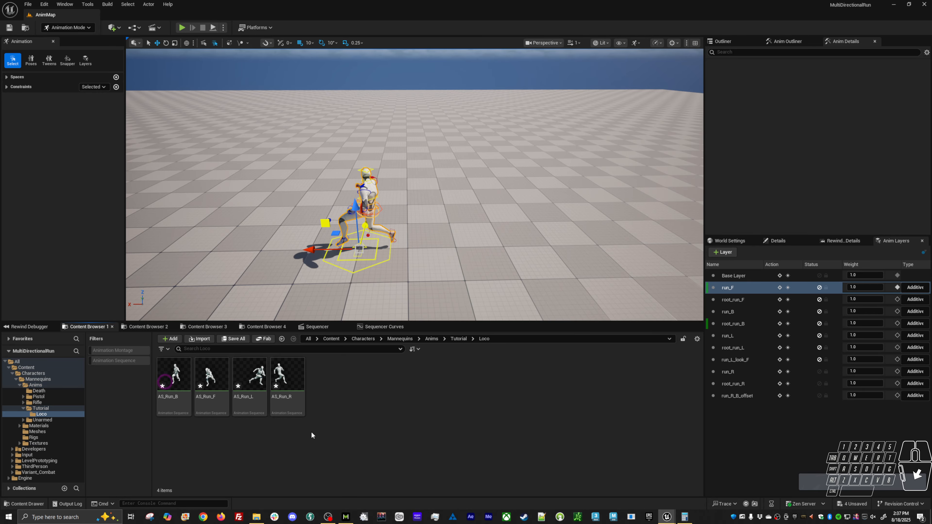
Select all four baked run animations in the Loco folder and save them
left_click(168, 408)
left_click(291, 389, "shift")
left_click(260, 445)
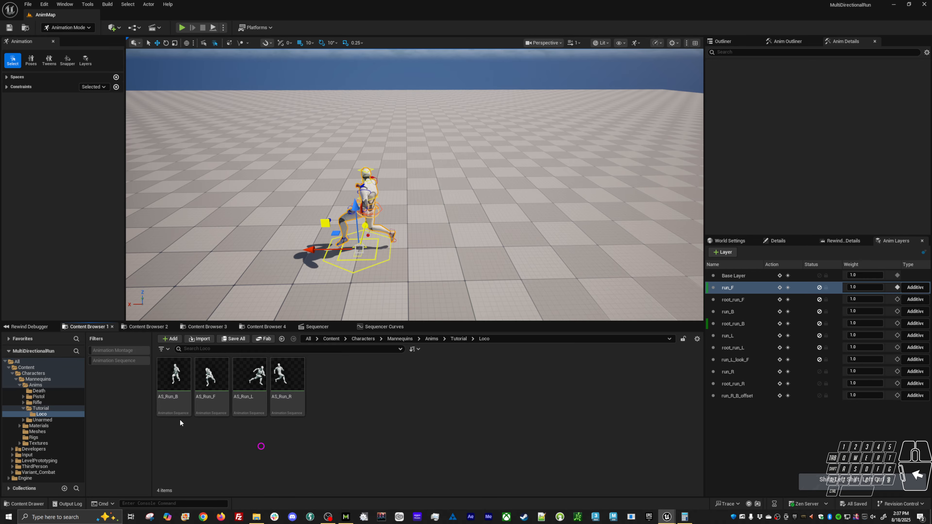
Open AS_Run_F in the animation editor and preview it, then AS_Run_L and AS_Run_R, from different viewing angles
double_click(218, 389)
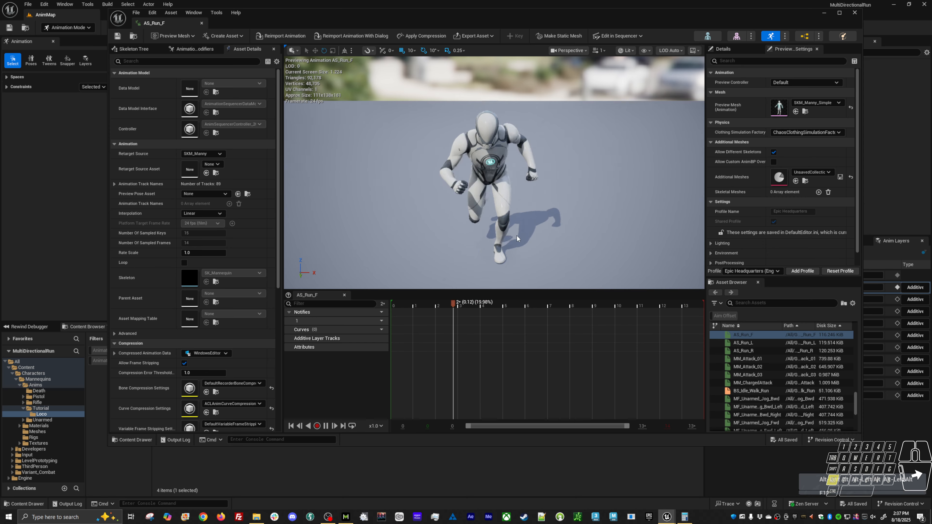
left_click_drag(440, 252, 545, 233, "alt")
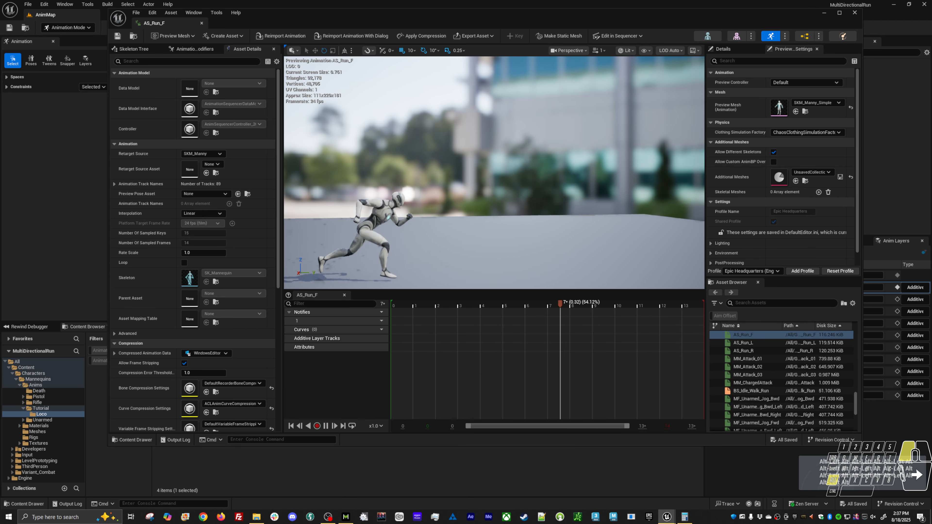
double_click(743, 343)
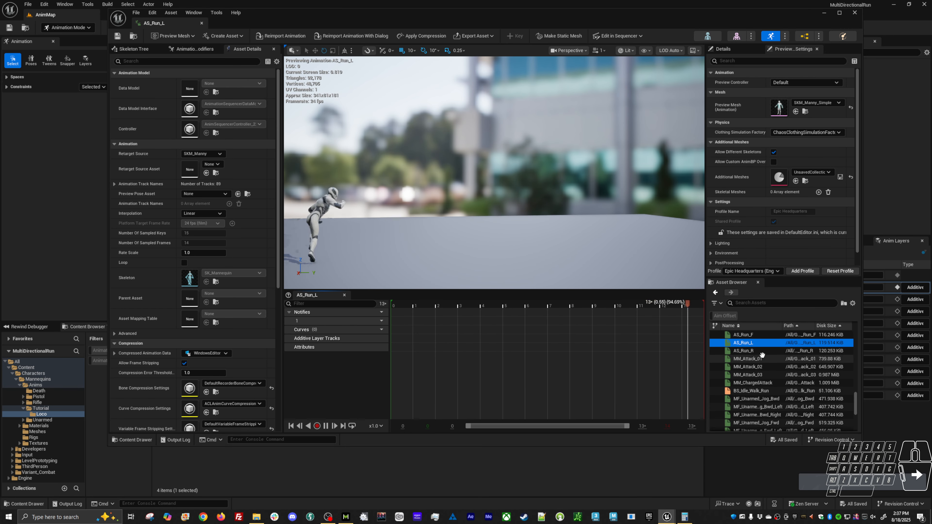
double_click(755, 350)
left_click_drag(510, 212, 526, 251, "alt")
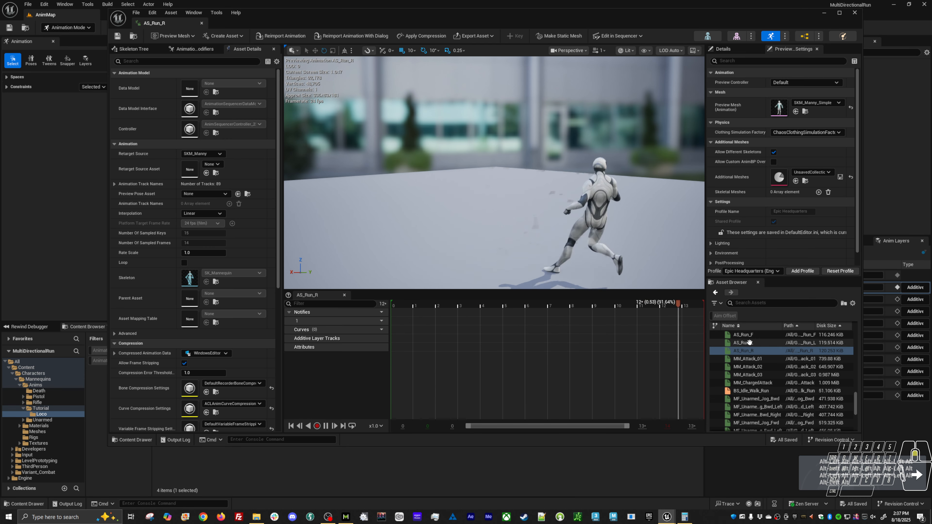
Preview AS_Run_B in the animation editor from another viewing angle and close the editor
scroll(752, 348, "up", 1)
left_click(754, 350)
double_click(754, 348)
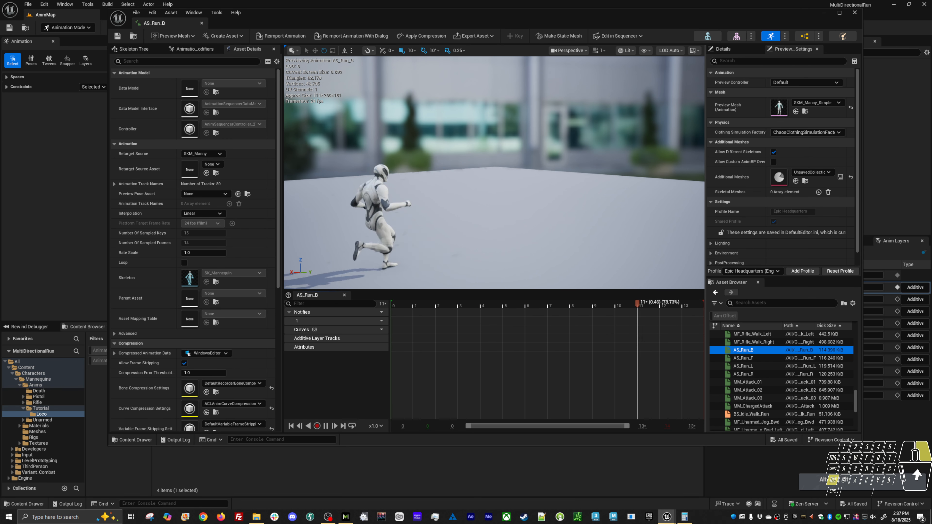
left_click_drag(535, 220, 473, 200, "alt")
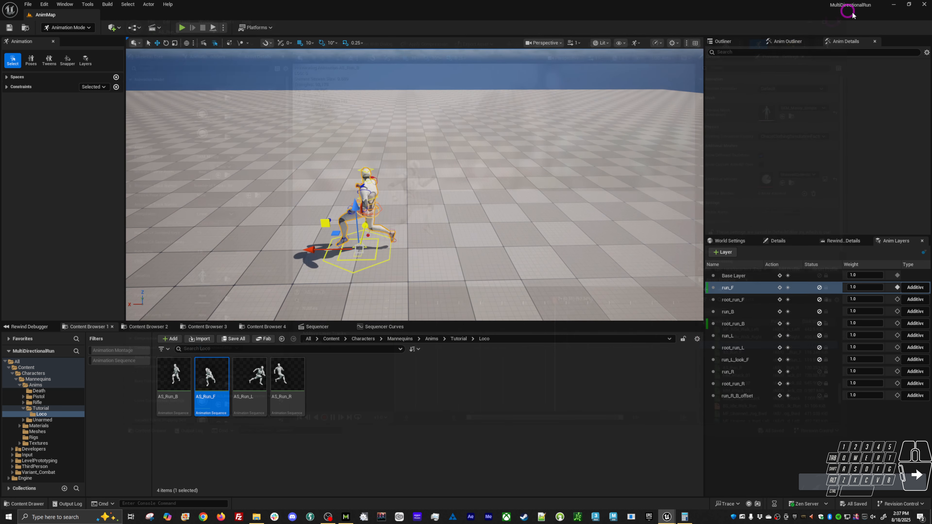
left_click(854, 12)
Select all four run animations in the Loco folder and open them together in the Property Matrix
left_click(279, 388)
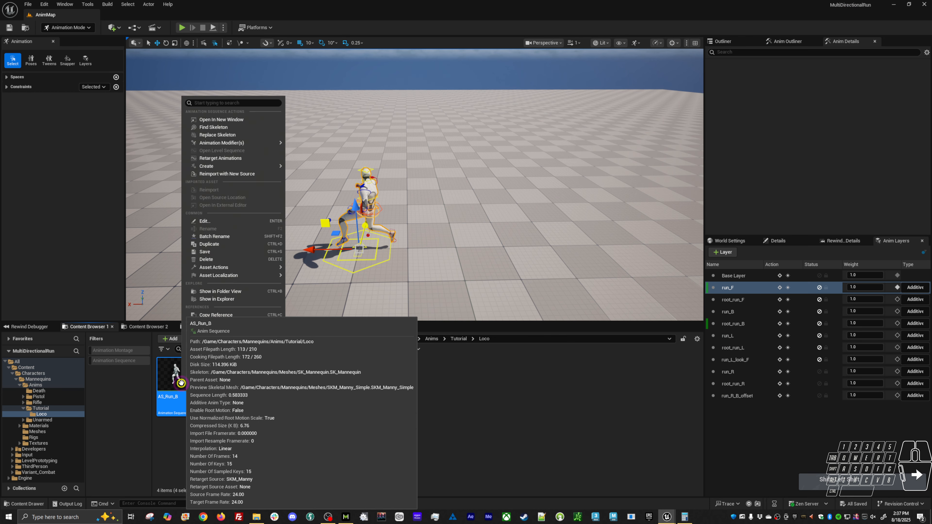
left_click(176, 375, "shift")
right_click(176, 375)
mouse_move(245, 271)
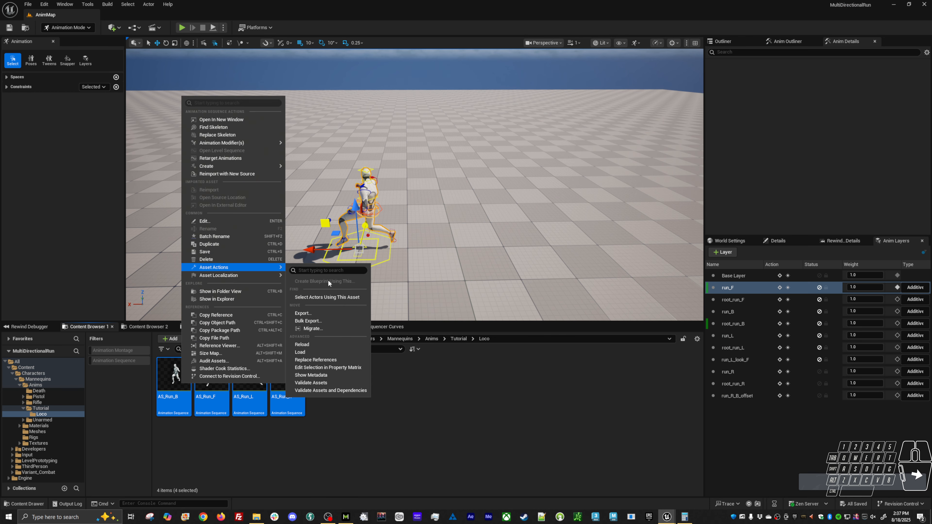
left_click(323, 372)
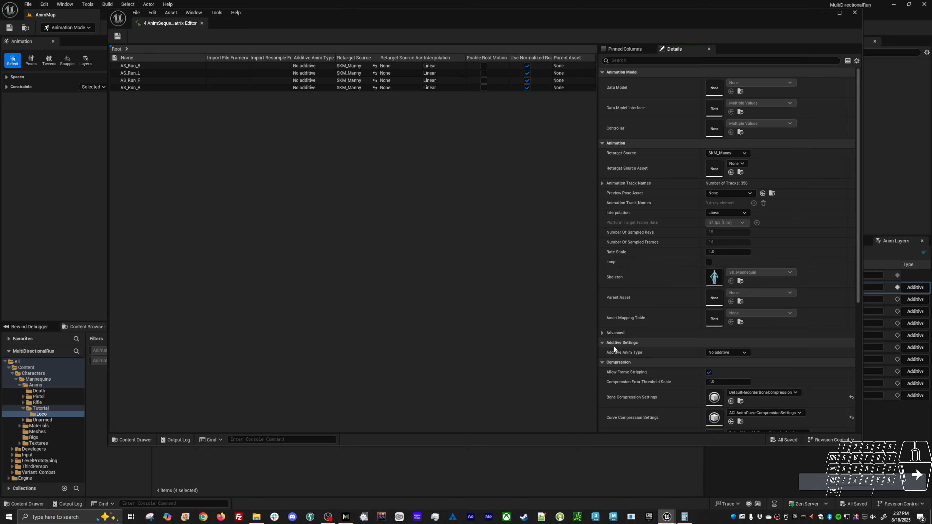
Turn on Enable Root Motion and Force Root Lock for all four run animations, save them and close the matrix editor
scroll(667, 373, "down", 4)
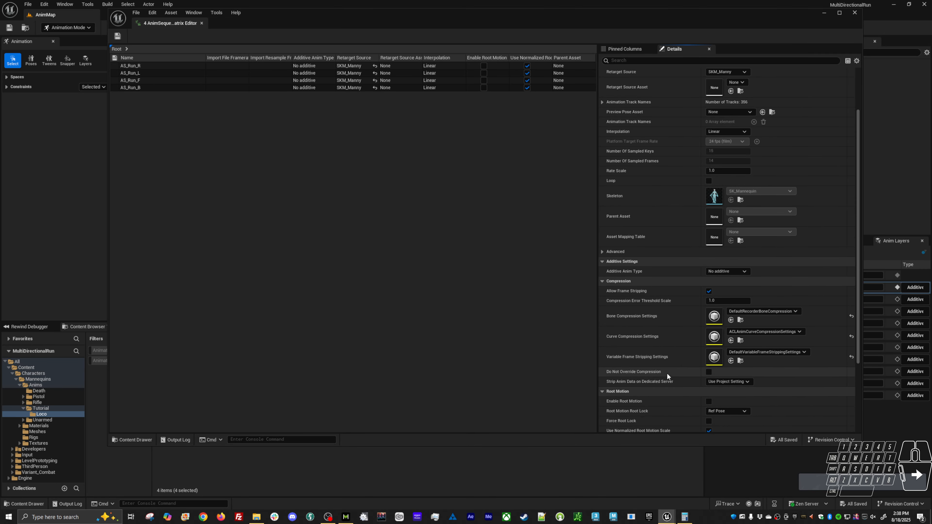
left_click(709, 386)
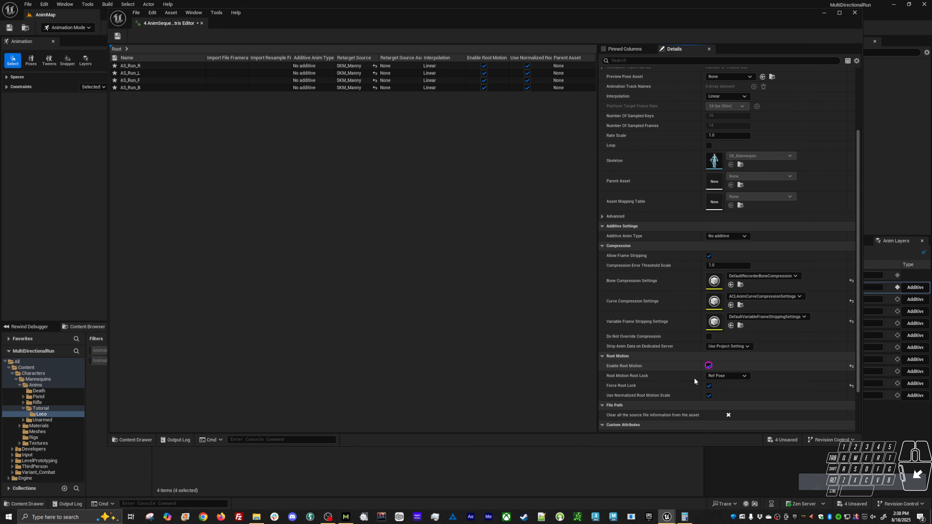
left_click(778, 439)
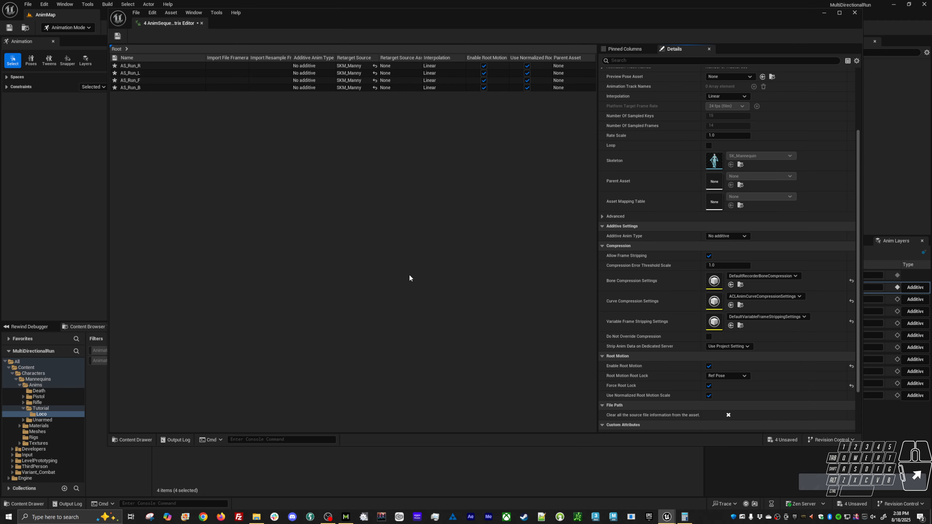
left_click(852, 13)
left_click(357, 420)
left_click(219, 387)
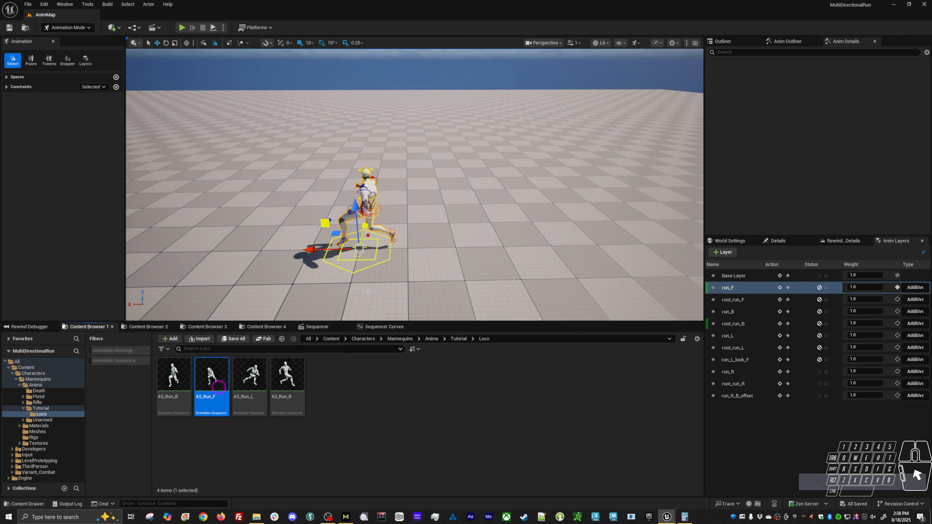
left_click_drag(367, 291, 351, 306, "alt")
left_click(360, 432)
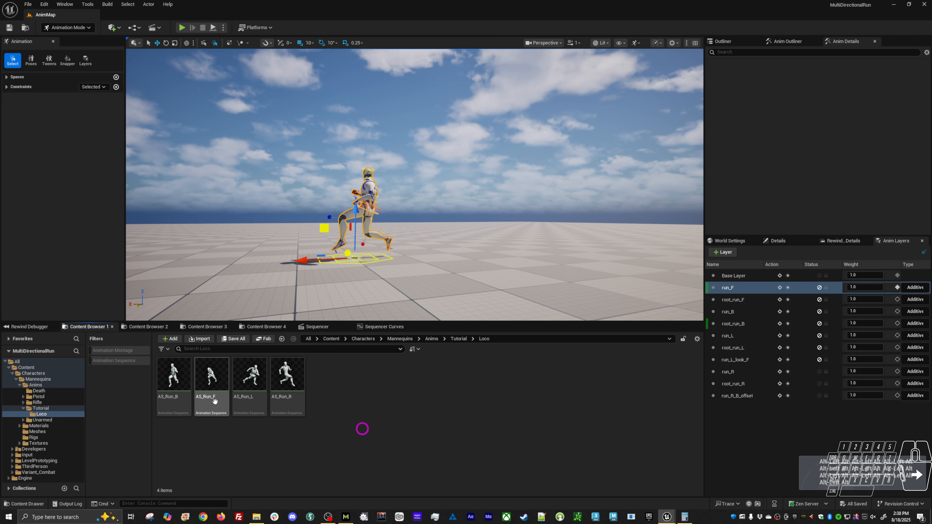
left_click(213, 382)
left_click(296, 395)
left_click(212, 396)
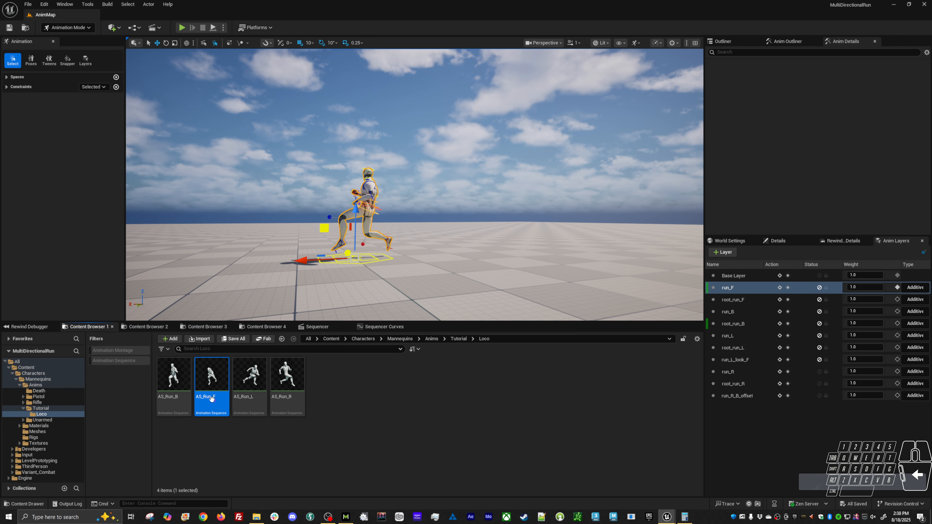
left_click(175, 397)
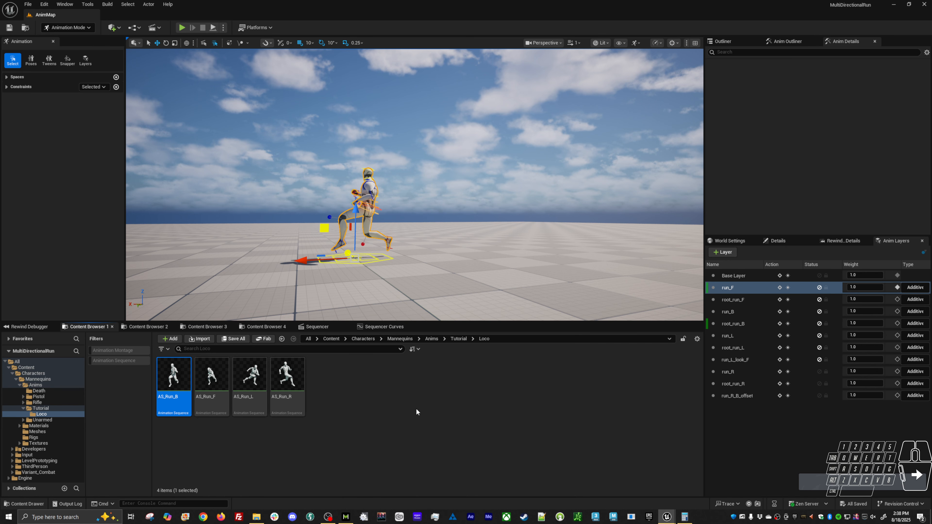
left_click(416, 407)
Open AS_Run_F to check its playback with root motion enabled, and close the editor
left_click(204, 397)
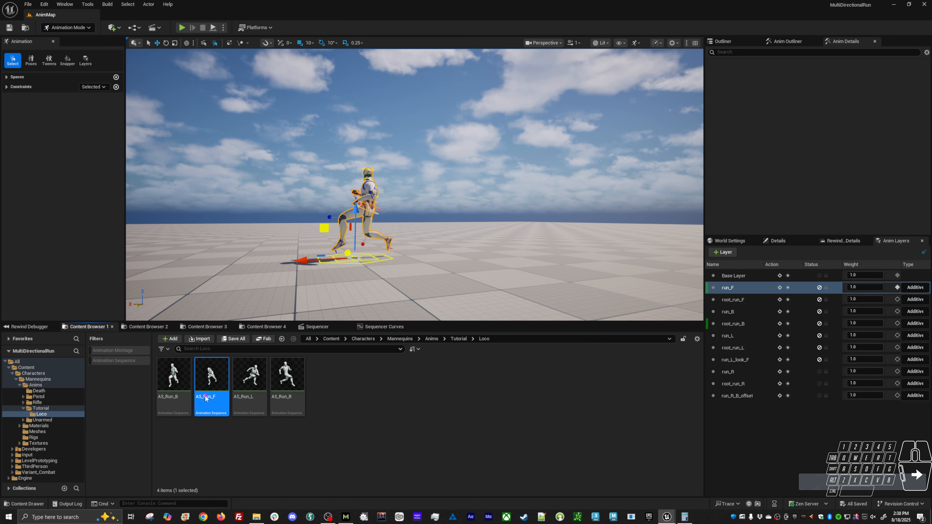
double_click(204, 395)
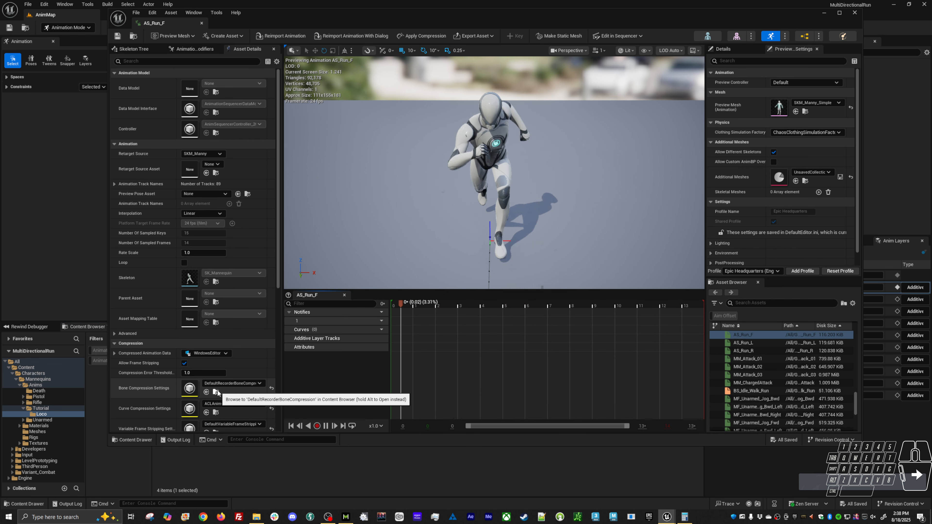
left_click(853, 14)
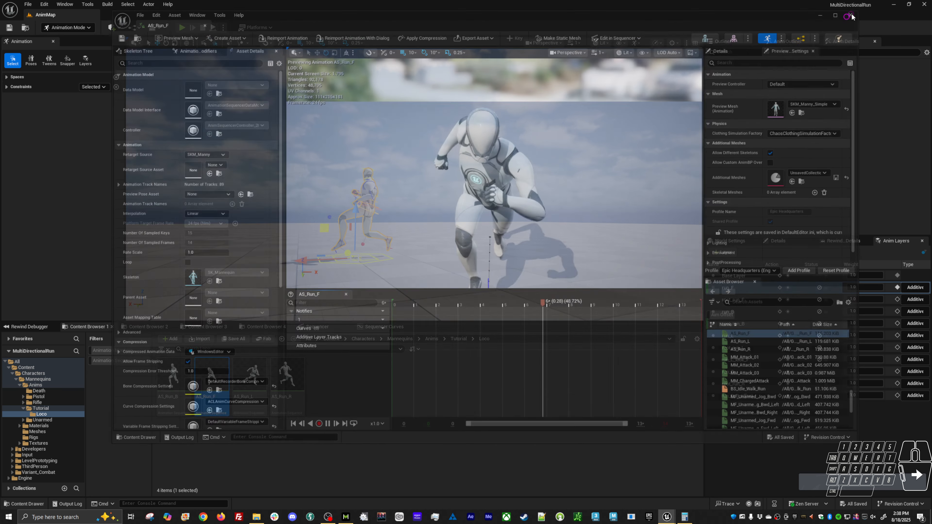
right_click(208, 371)
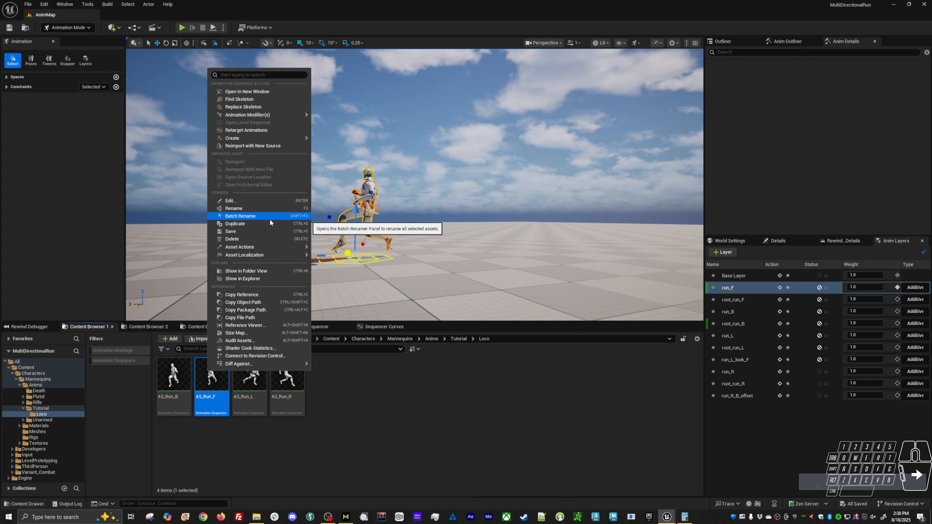
mouse_move(295, 247)
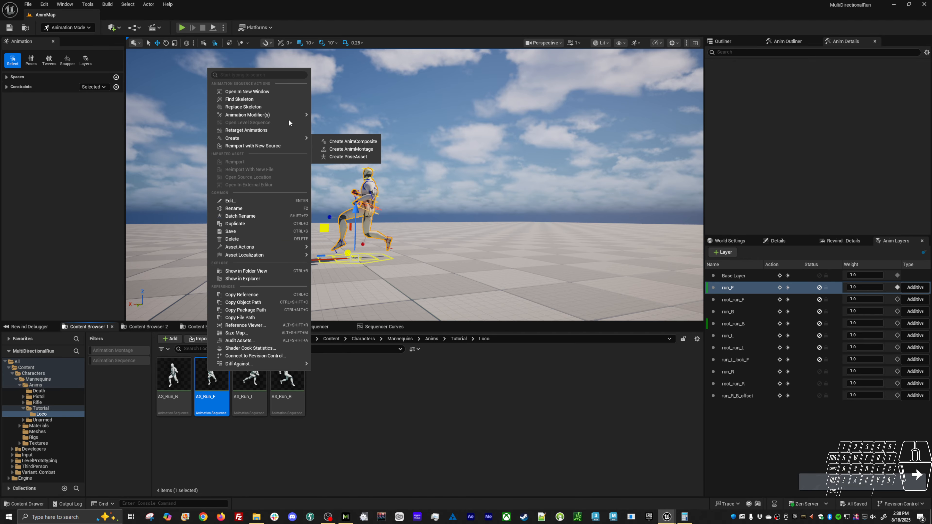
mouse_move(289, 138)
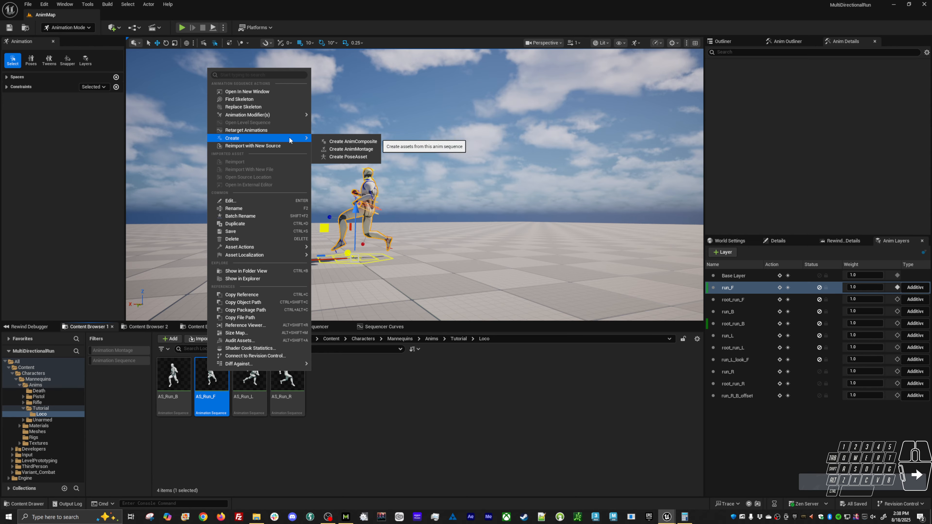
left_click(344, 381)
right_click(344, 382)
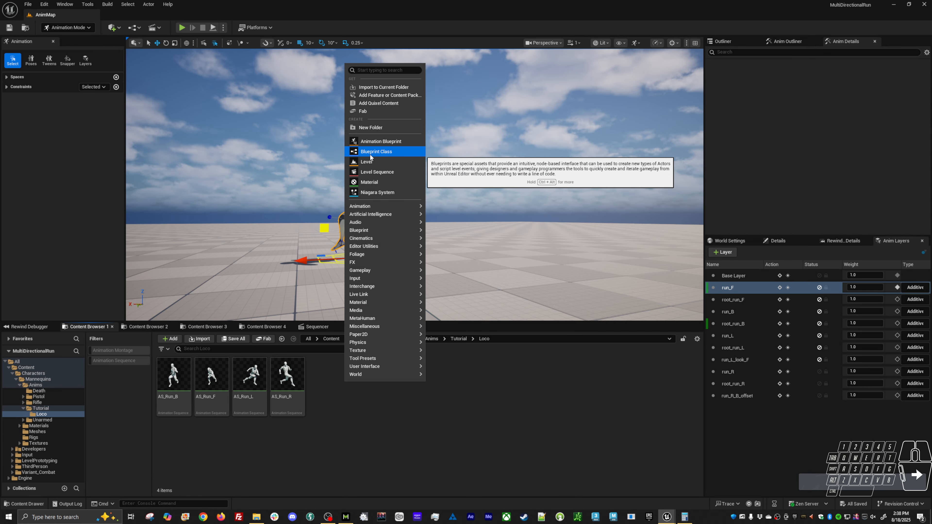
Open AS_Run_R and its SK_Mannequin skeleton, locate the skeleton asset in the project content, and narrow the editor window to uncover it
left_click(301, 385)
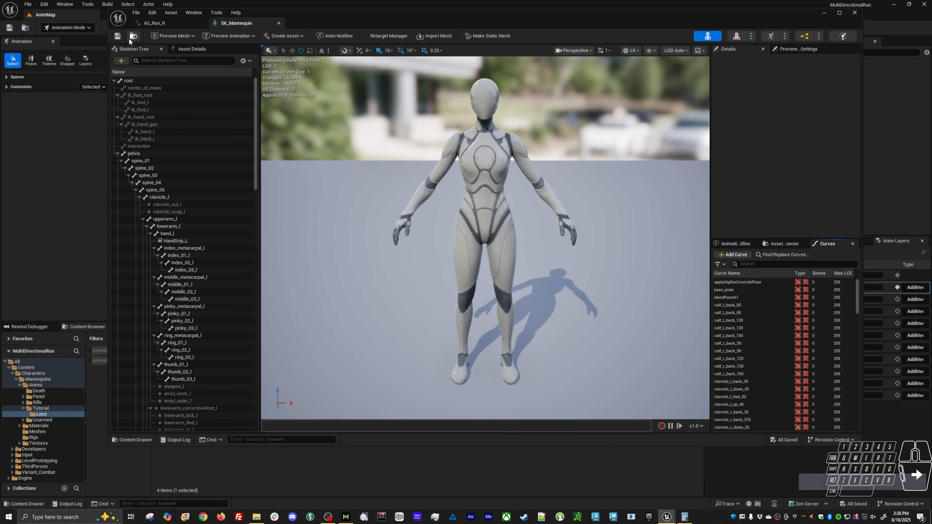
left_click(130, 38)
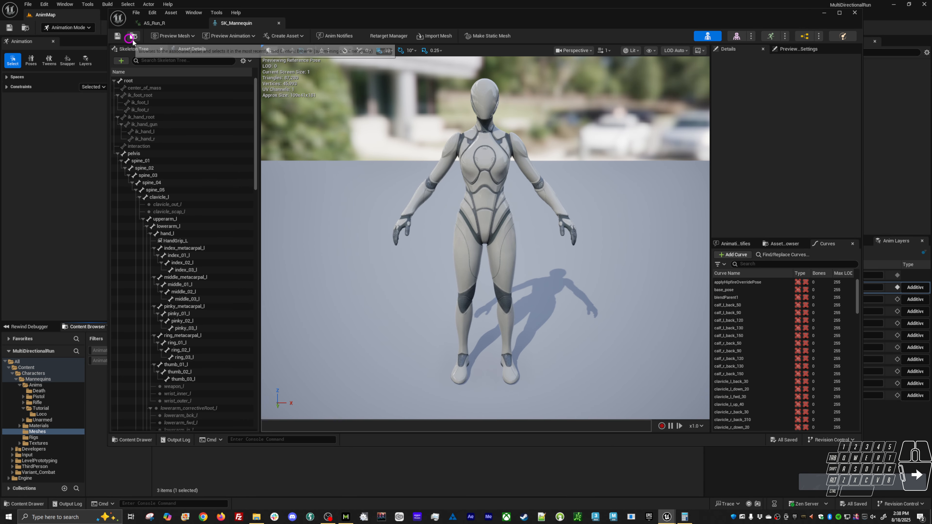
left_click_drag(105, 168, 360, 169)
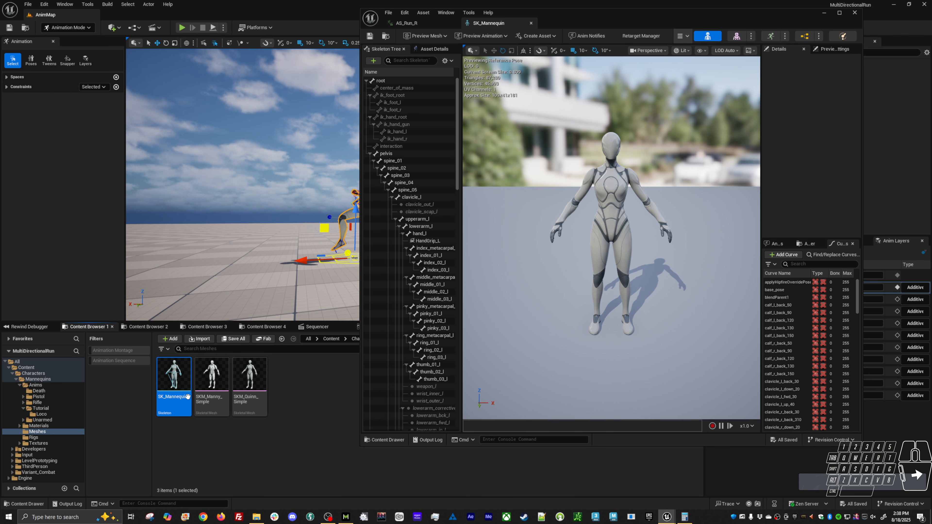
left_click(139, 325)
left_click(87, 326)
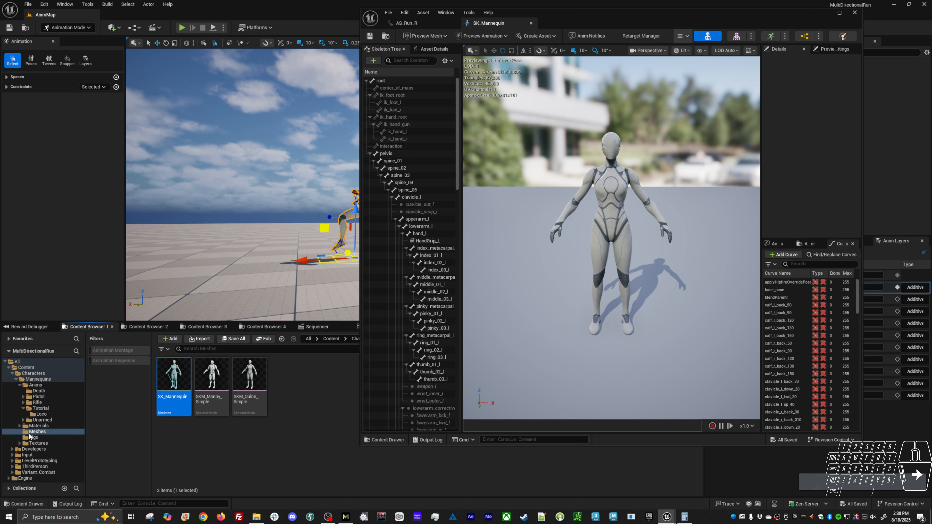
Create a Blend Space asset in the Tutorial/Loco folder using the SK_Mannequin skeleton
left_click(50, 415)
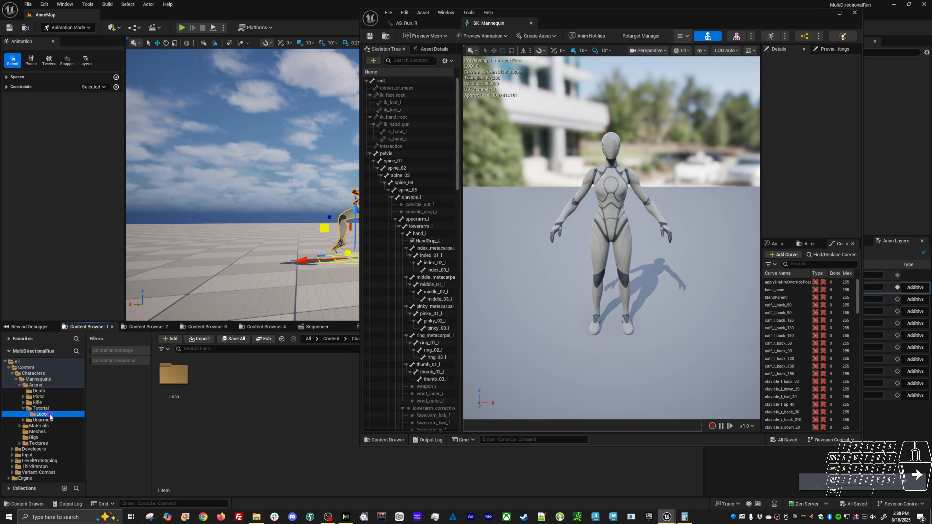
right_click(319, 362)
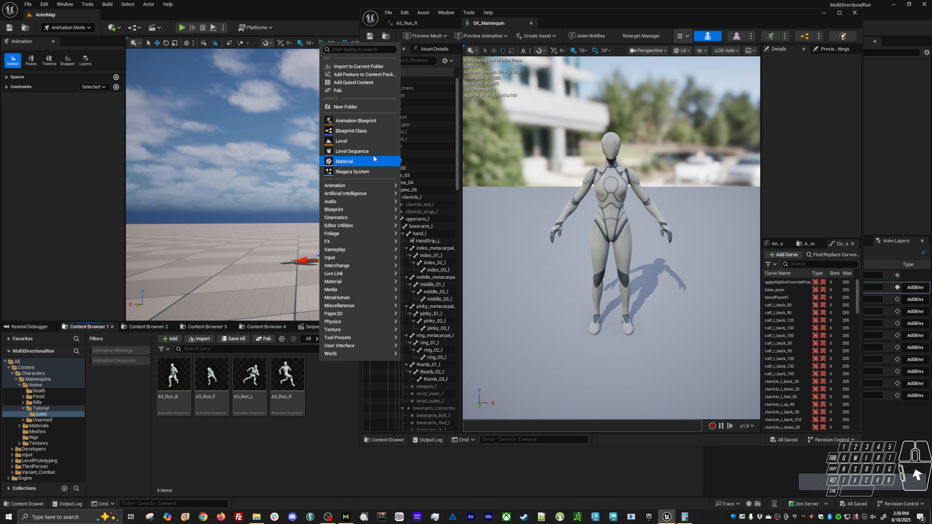
mouse_move(377, 186)
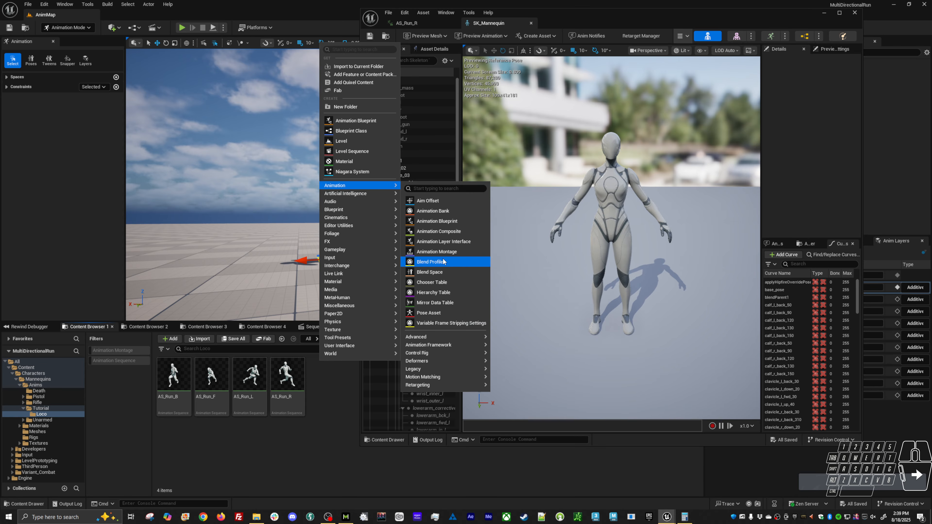
left_click(443, 272)
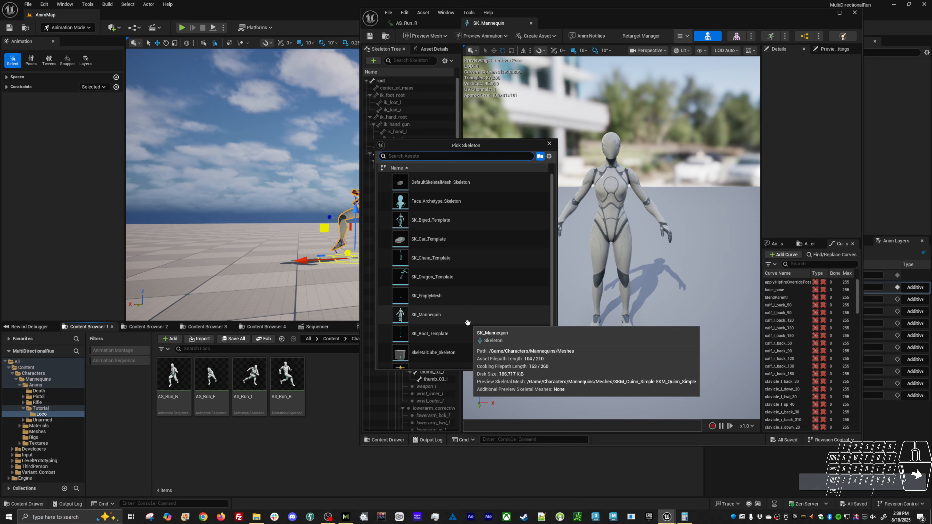
left_click(445, 318)
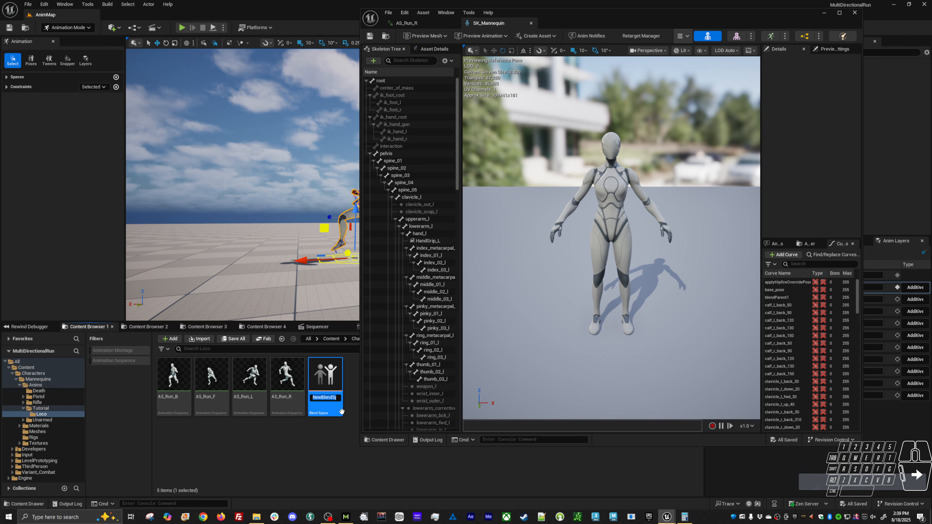
Name the new blend space BS_Loco and save it
type("BS_L")
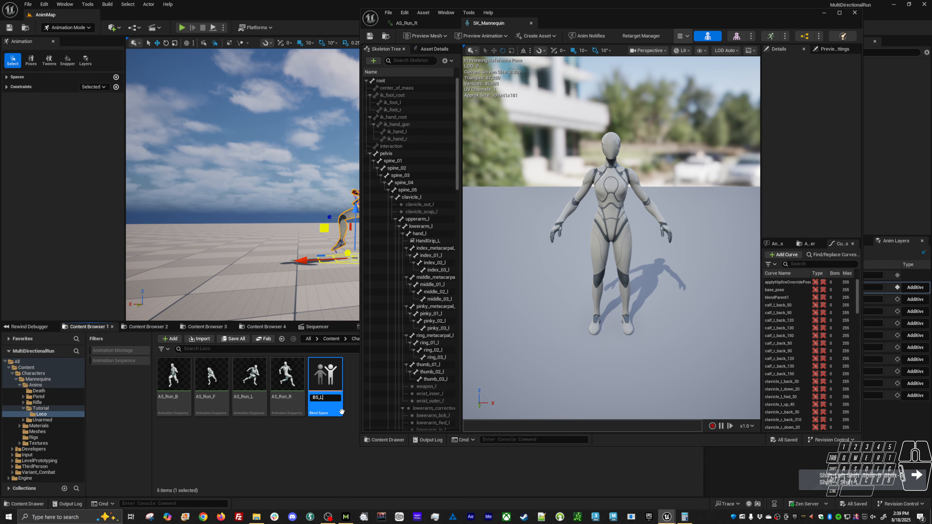
type("oco")
key("Return")
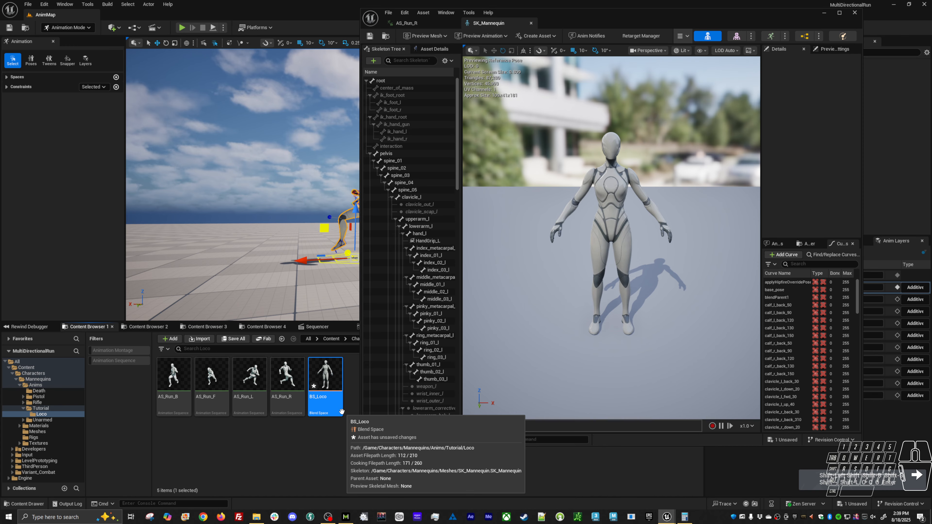
key("ctrl+s")
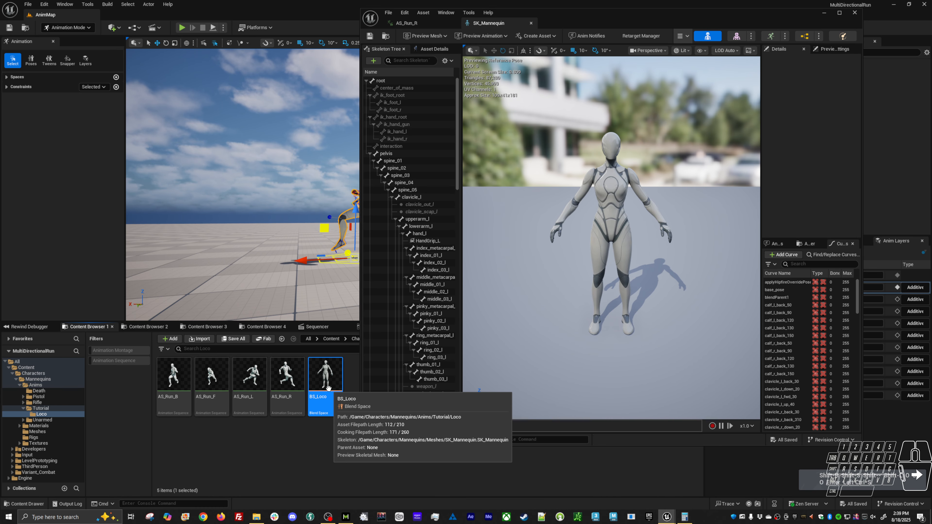
Open the BS_Loco blend space, name its horizontal axis Direction and its vertical axis Speed
double_click(328, 388)
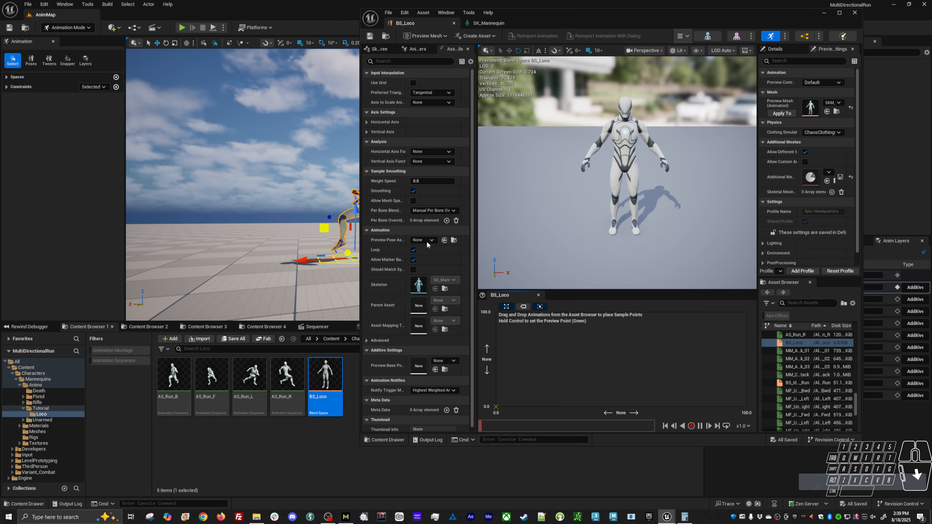
left_click(368, 131)
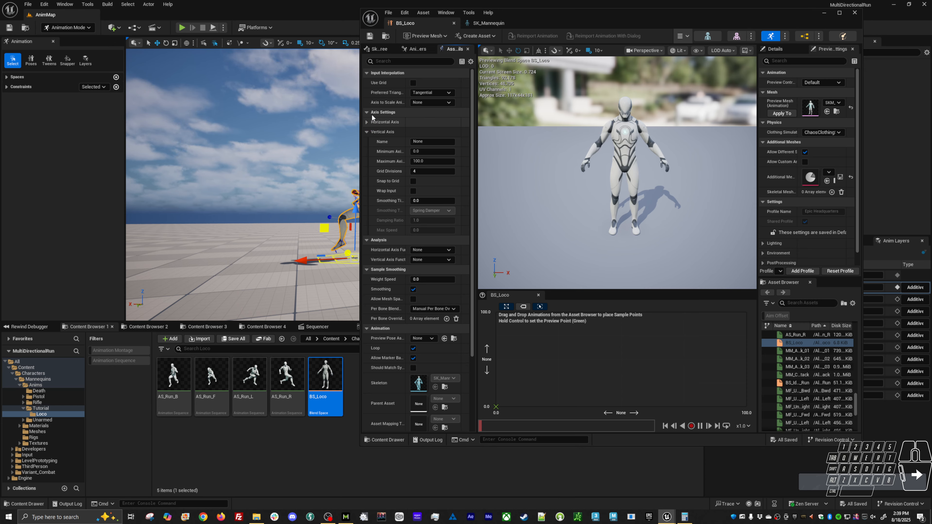
left_click(367, 122)
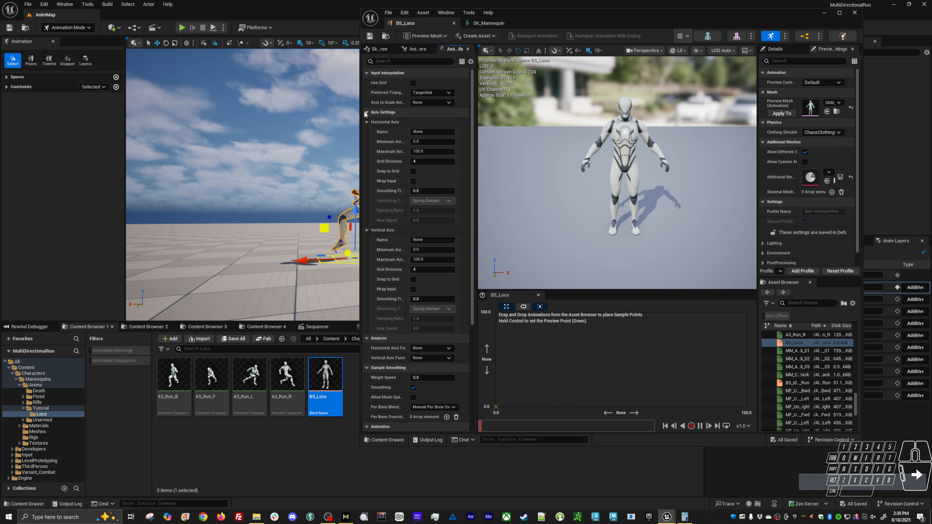
left_click(428, 132)
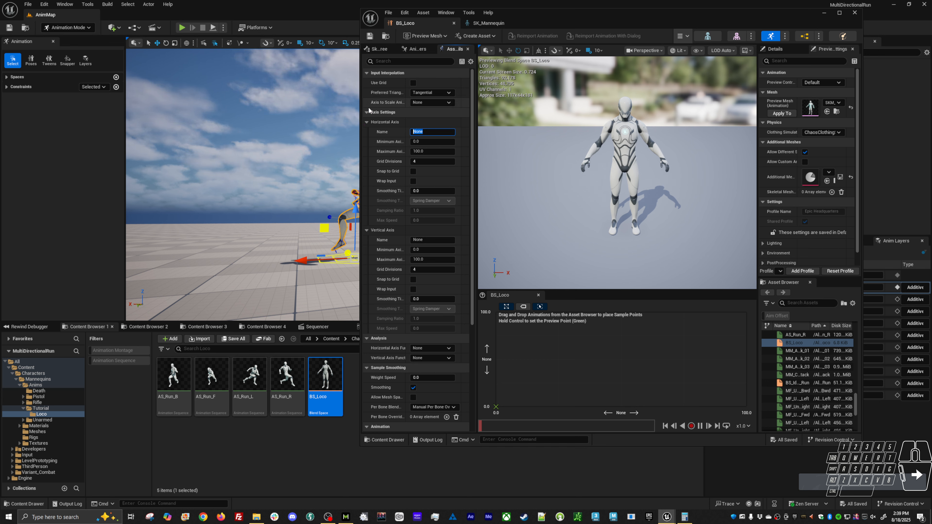
type("Direction")
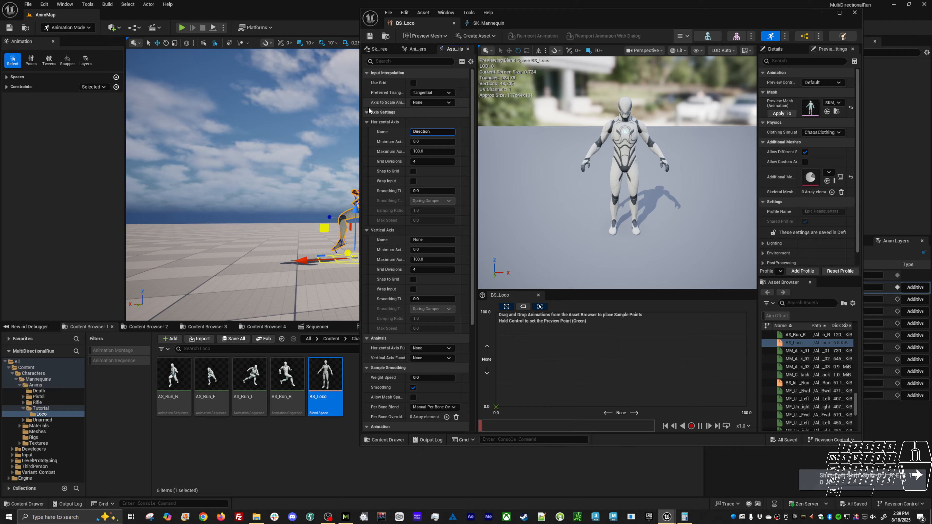
key("Return")
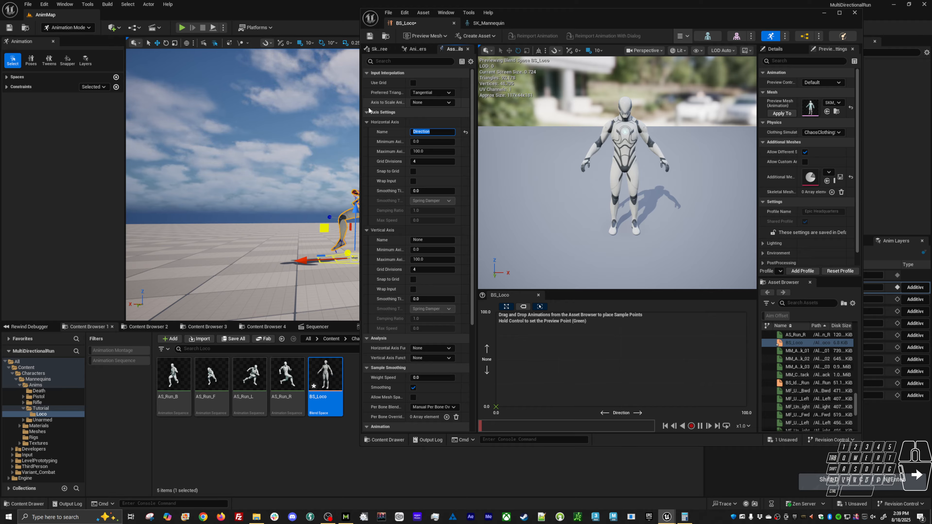
left_click(428, 241)
type("S")
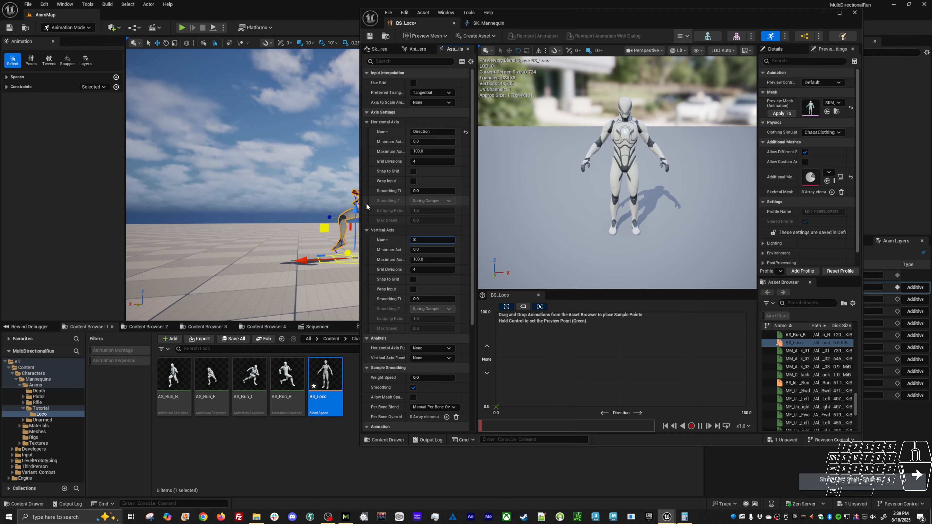
type("peed")
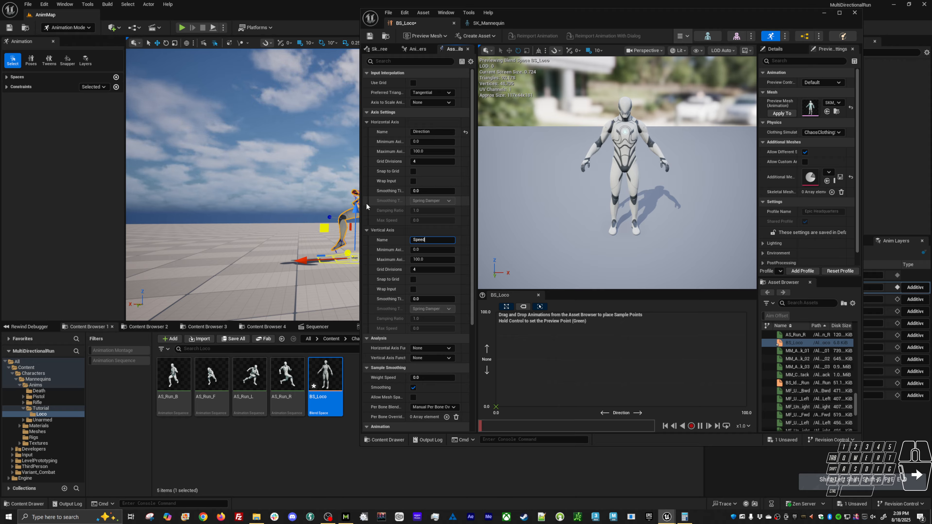
key("Return")
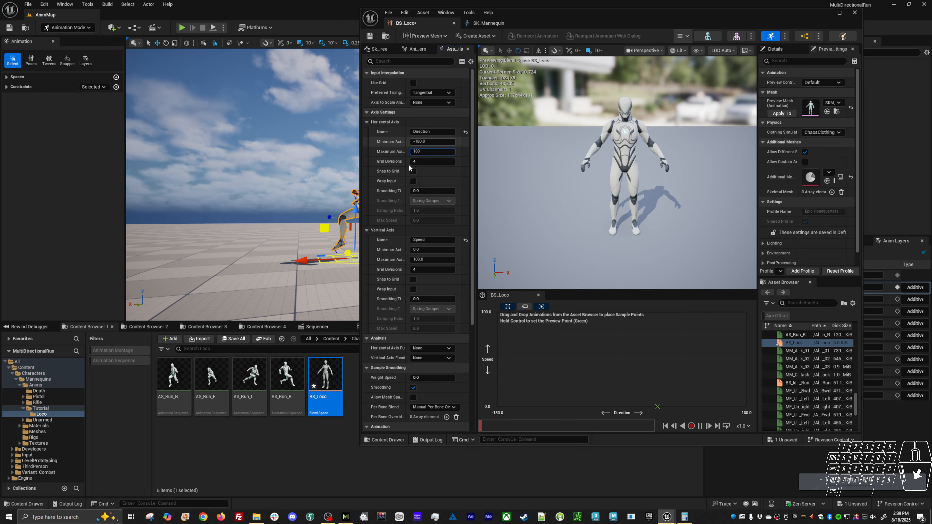
Set the Direction axis range from -180 to 180 and the Speed axis maximum to 600, and save BS_Loco
left_click(429, 260)
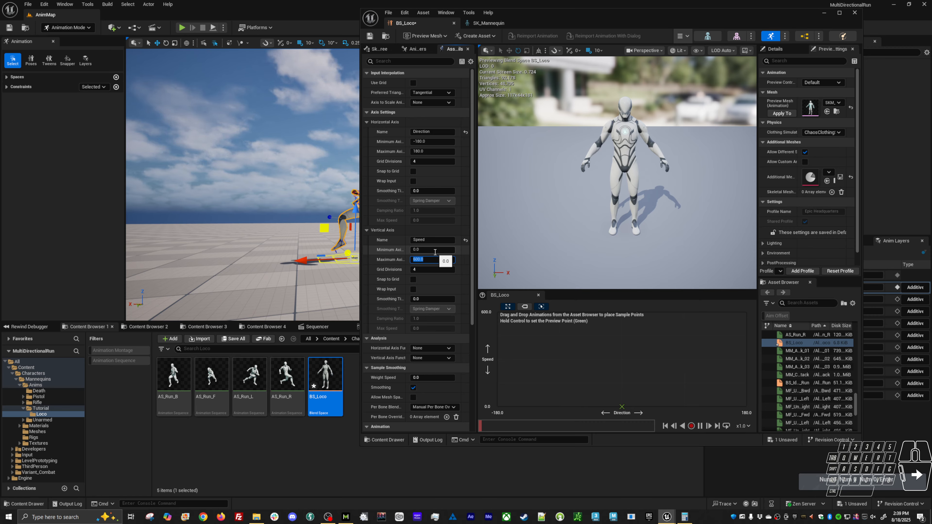
left_click(349, 370)
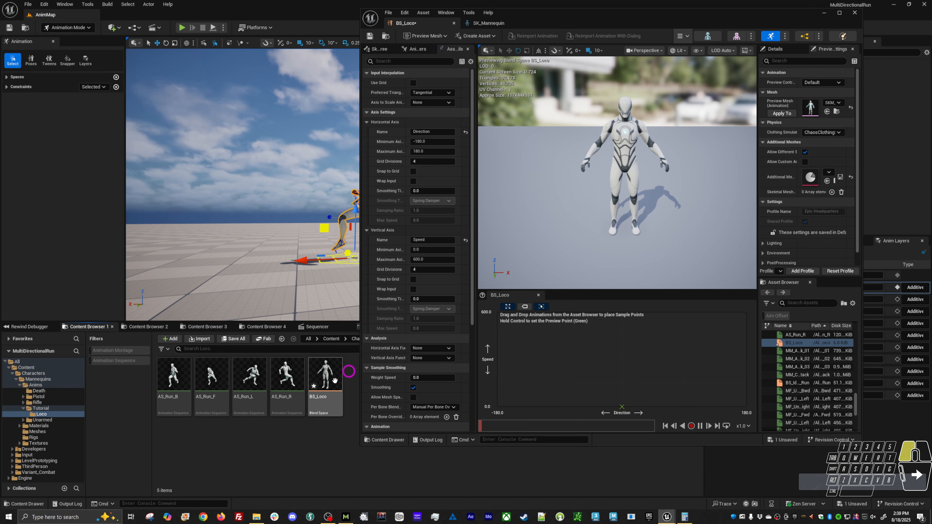
left_click(335, 380)
key("ctrl+s")
left_click(329, 445)
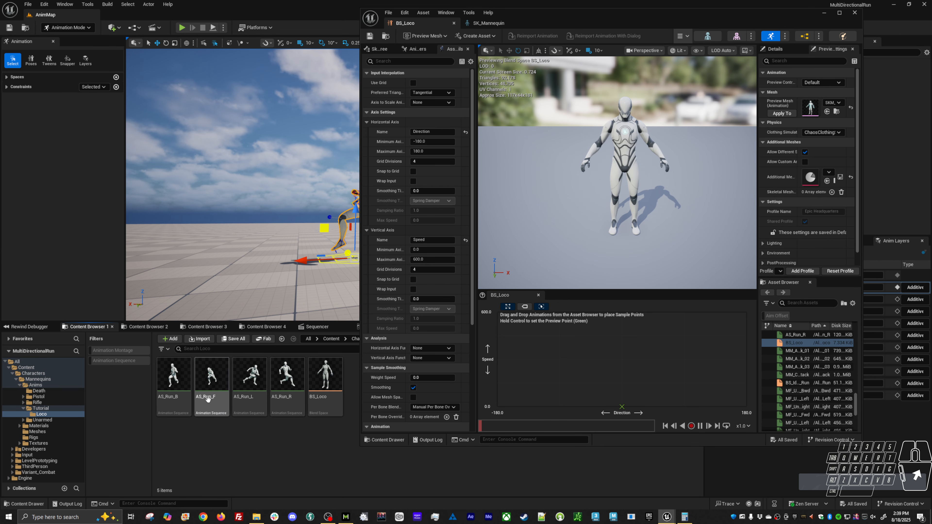
Place samples at Speed 300: AS_Run_F at Direction 0, AS_Run_B at -180 and 180, AS_Run_L at -90, and try to place AS_Run_R at 90
left_click_drag(209, 398, 634, 365)
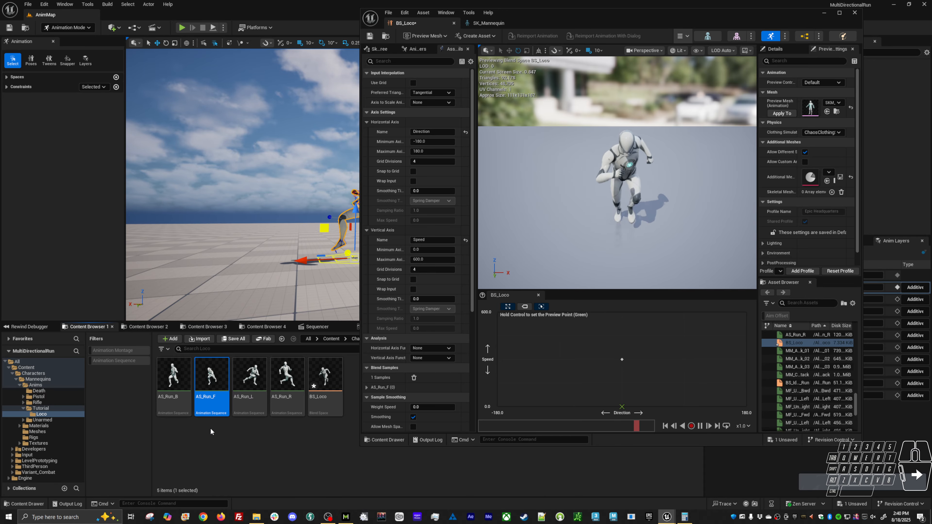
left_click_drag(178, 404, 497, 360, "shift")
left_click_drag(174, 376, 746, 359, "shift")
left_click_drag(250, 378, 559, 360, "shift")
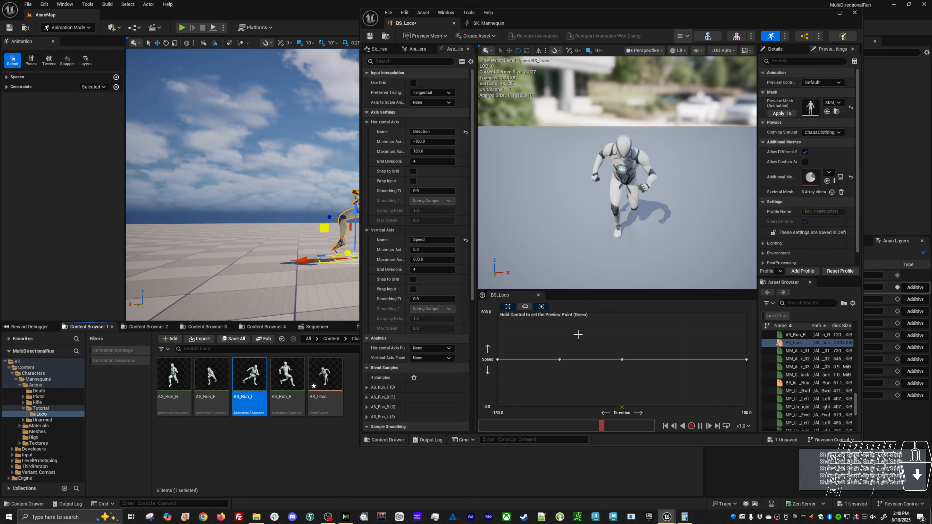
left_click_drag(286, 376, 679, 357, "shift")
Check the samples at Direction 90, -90 and -180, and preview the blend with the character seen from behind
right_click(683, 360)
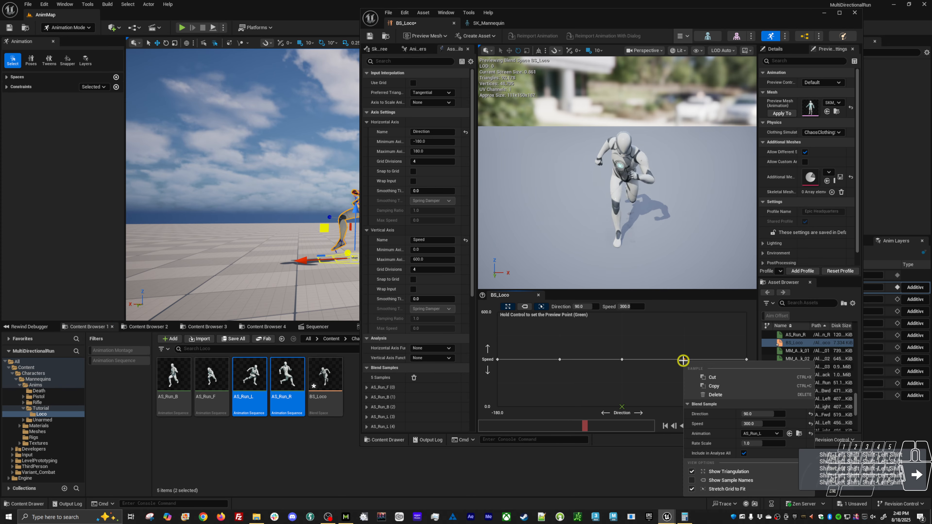
right_click(558, 361)
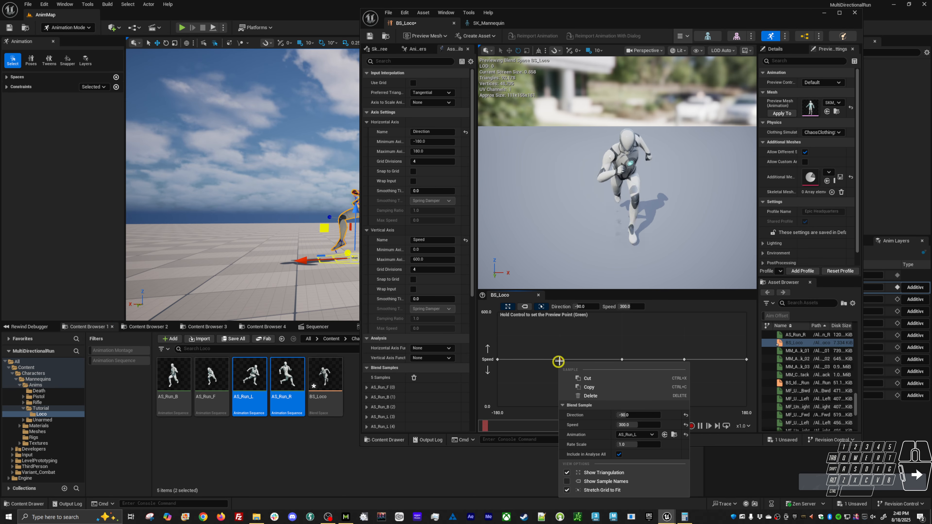
left_click(498, 359)
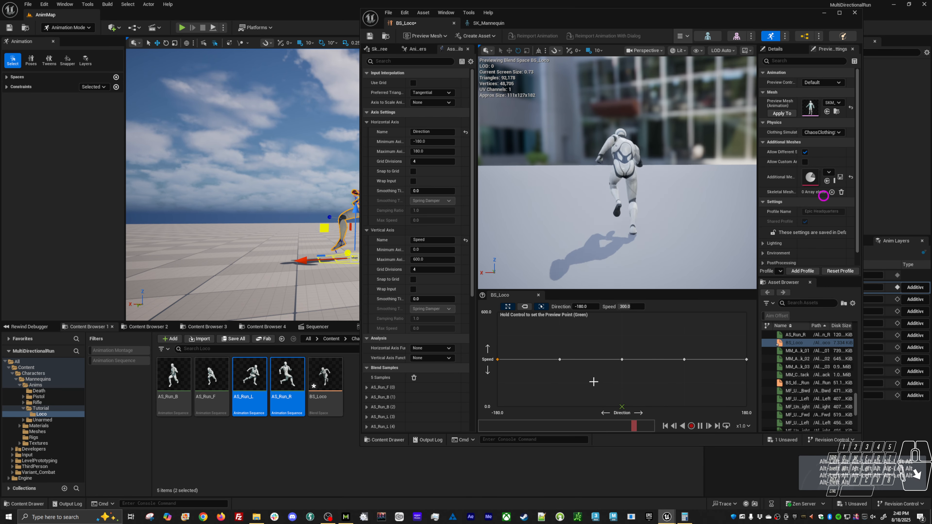
key("ctrl")
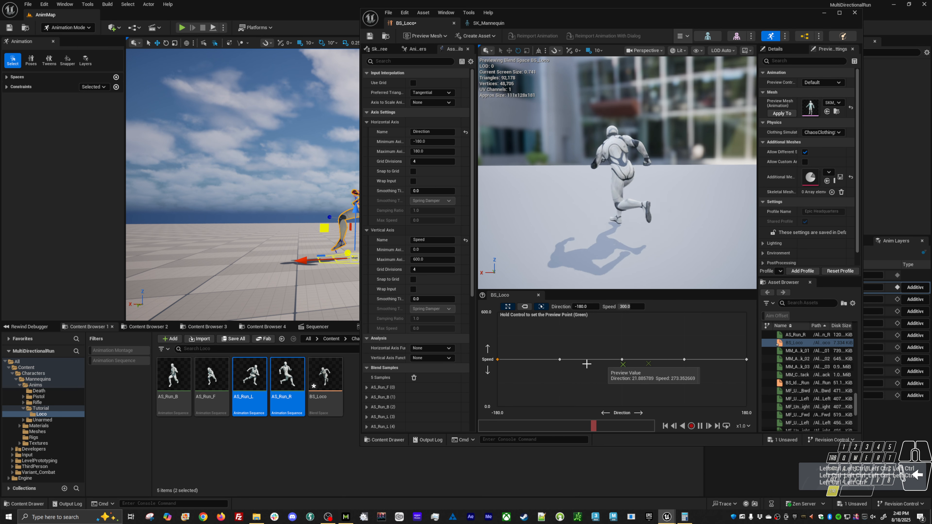
Replace the animation of the sample at Direction 90 with AS_Run_R and preview the blend across the directions
right_click(682, 359)
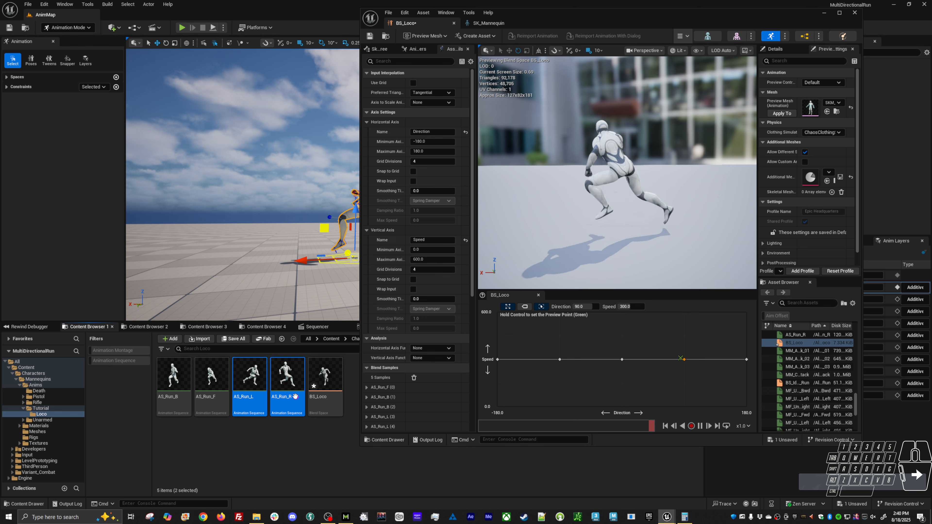
left_click(287, 376)
right_click(686, 359)
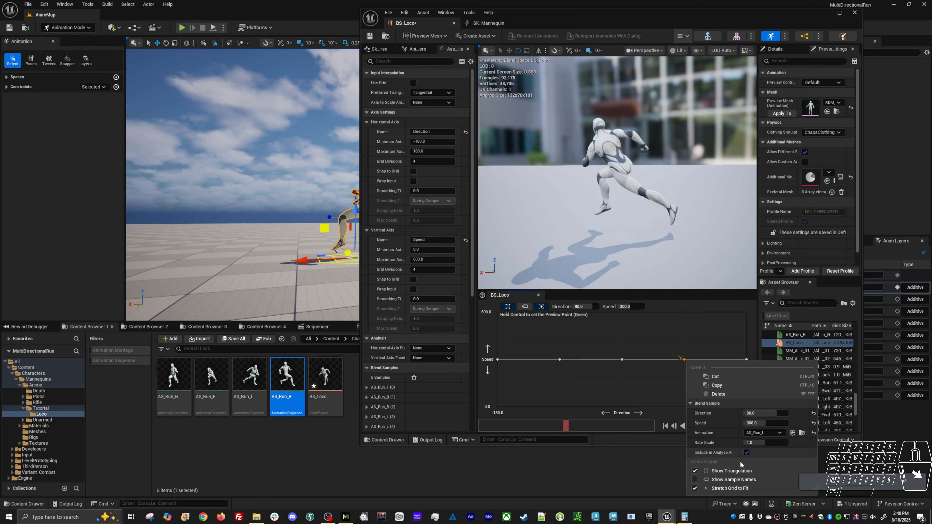
left_click(792, 433)
left_click_drag(621, 365, 573, 370, "ctrl")
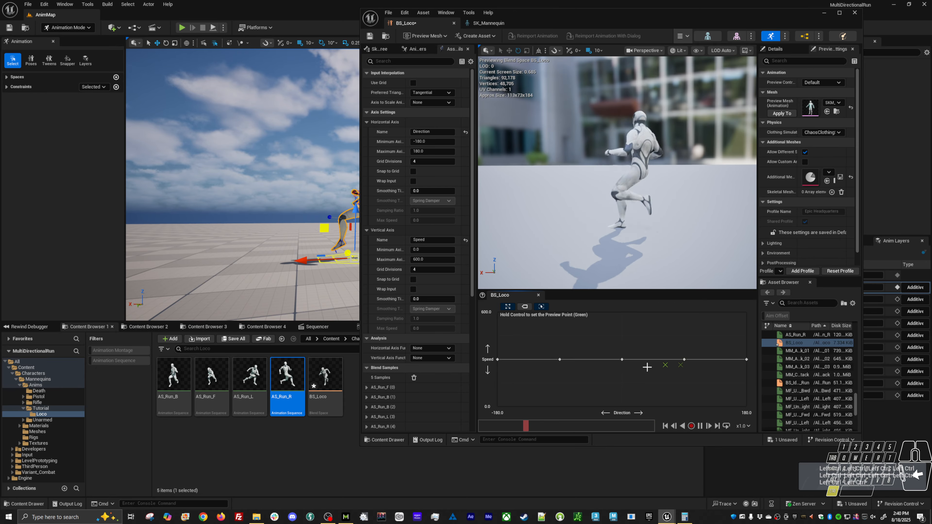